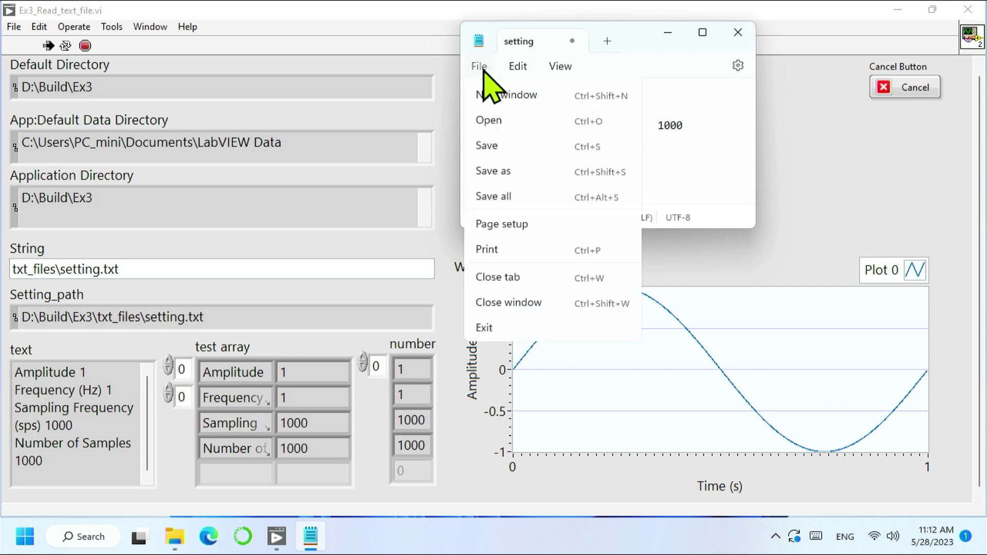
left_click(509, 172)
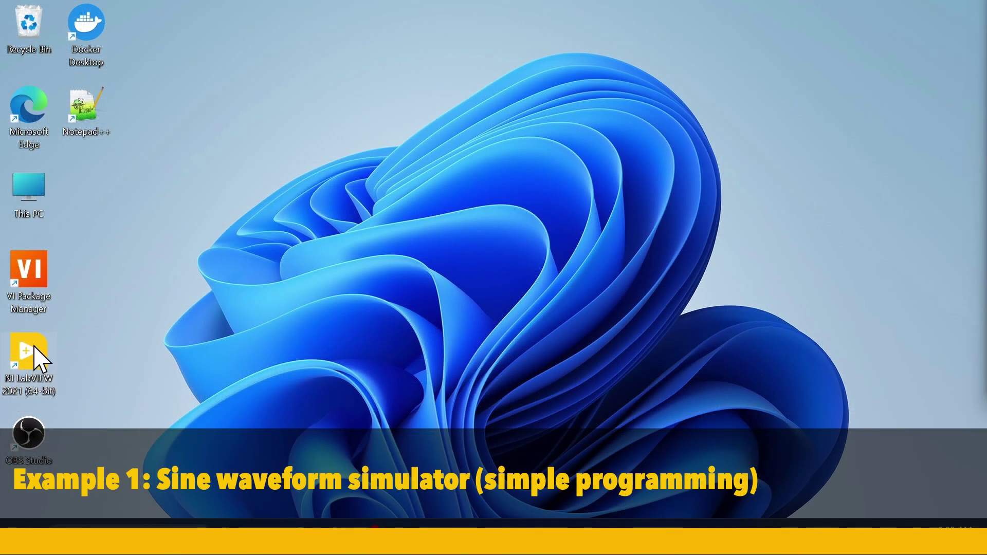
Step: Launch LabVIEW 2021 and create a blank project
double_click(34, 350)
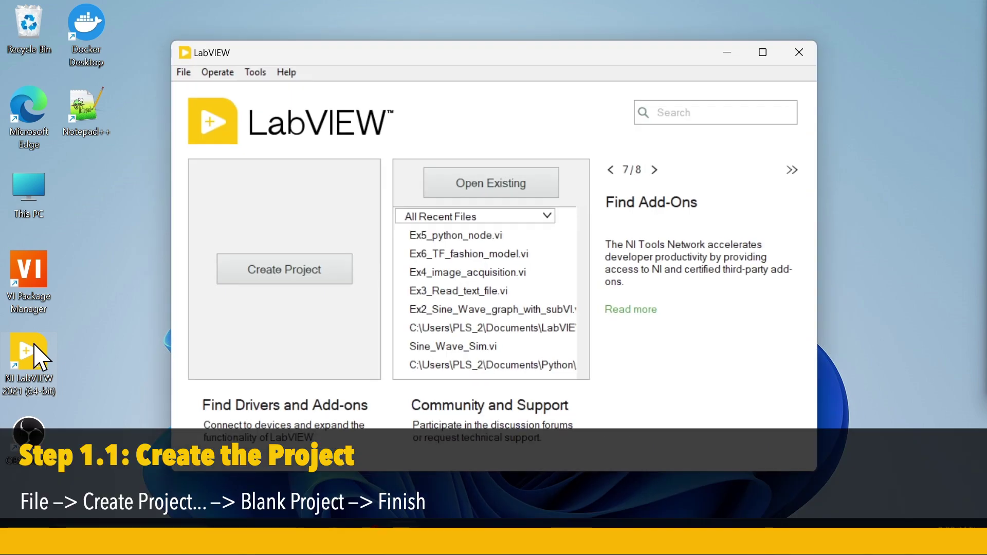
left_click(188, 74)
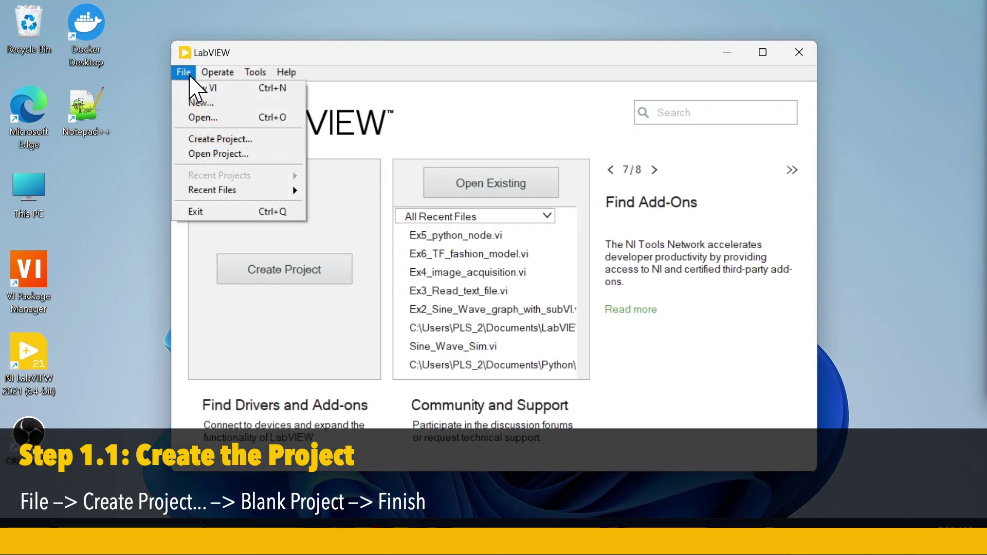
left_click(283, 140)
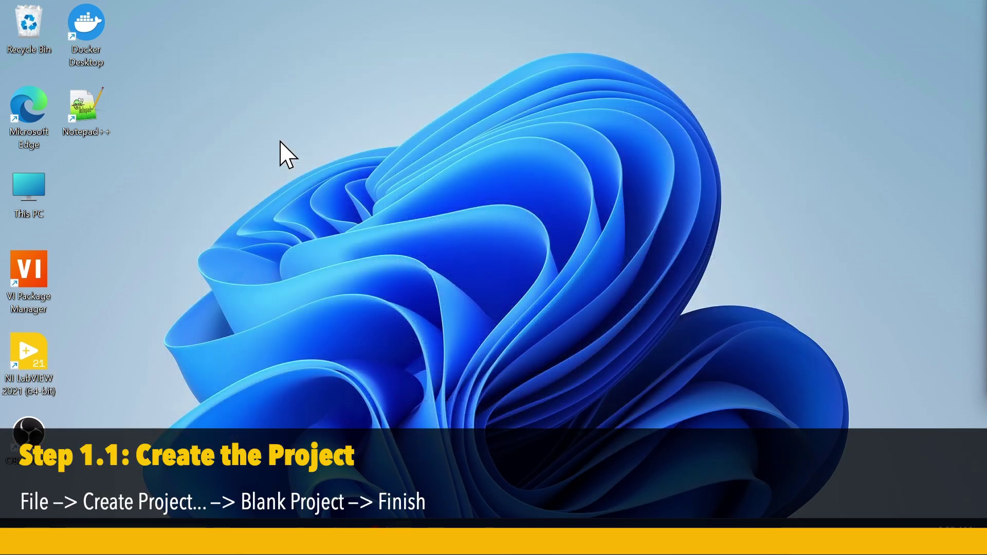
left_click(575, 484)
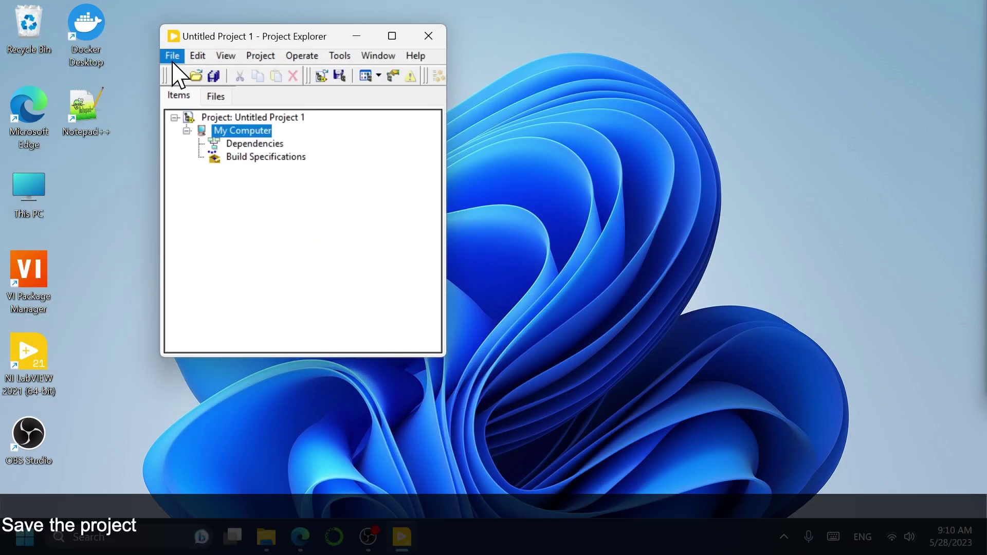
Step: Save the new project as Ex1 in the Project_files folder inside the LabVIEW folder
left_click(172, 60)
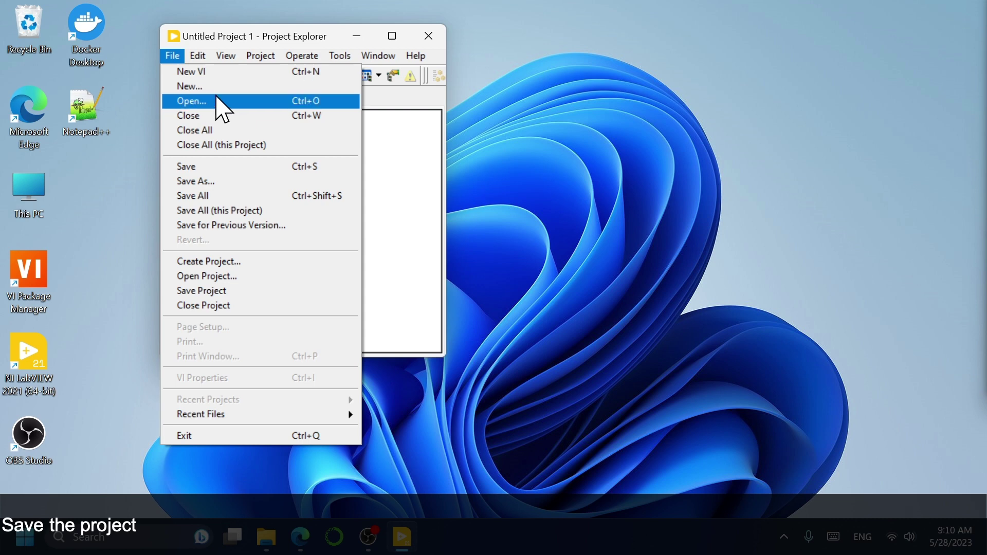
left_click(239, 184)
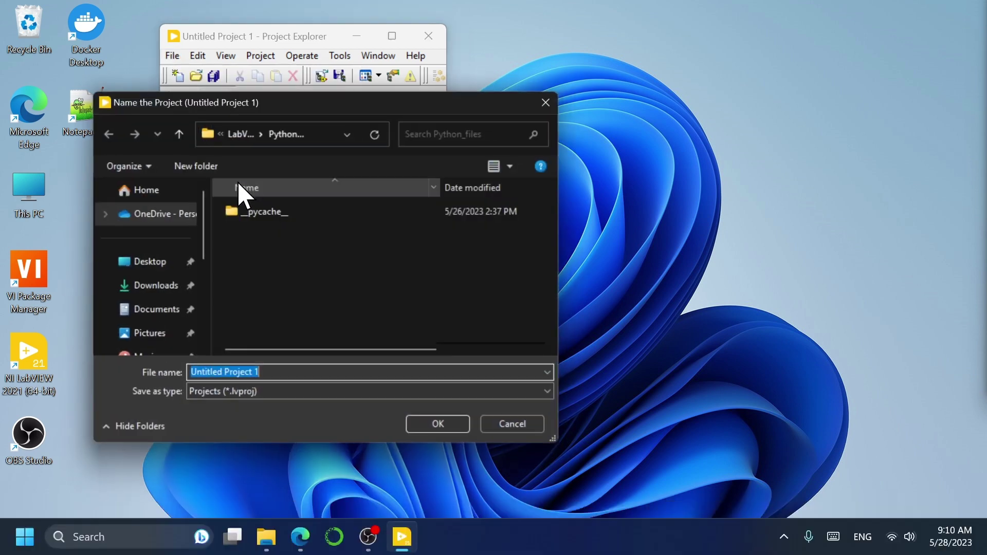
left_click(246, 133)
left_click(311, 263)
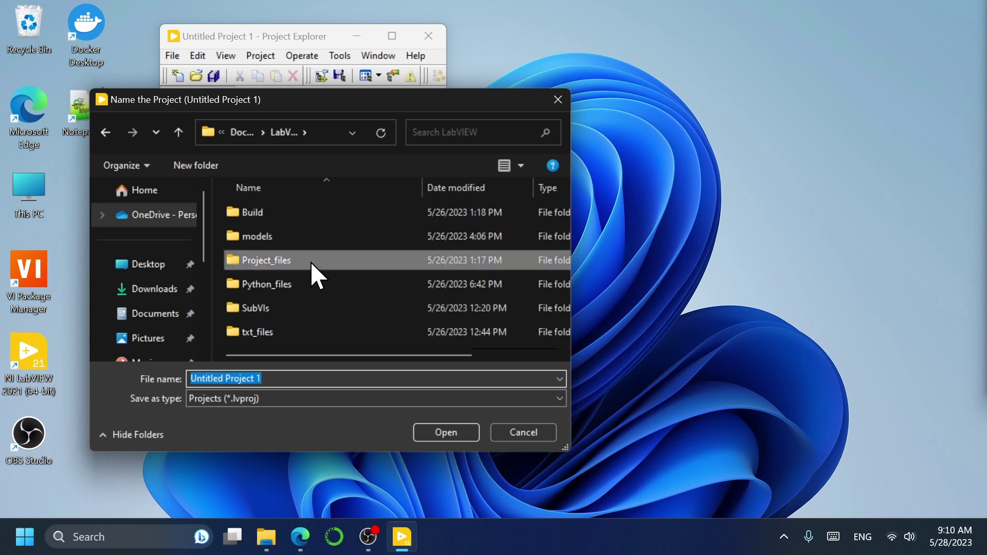
double_click(312, 262)
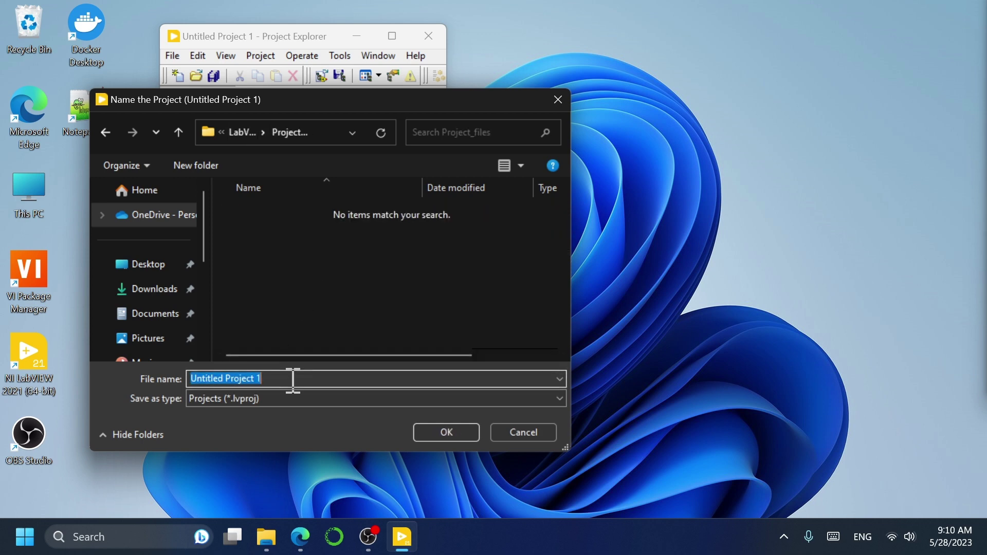
type("Ex1")
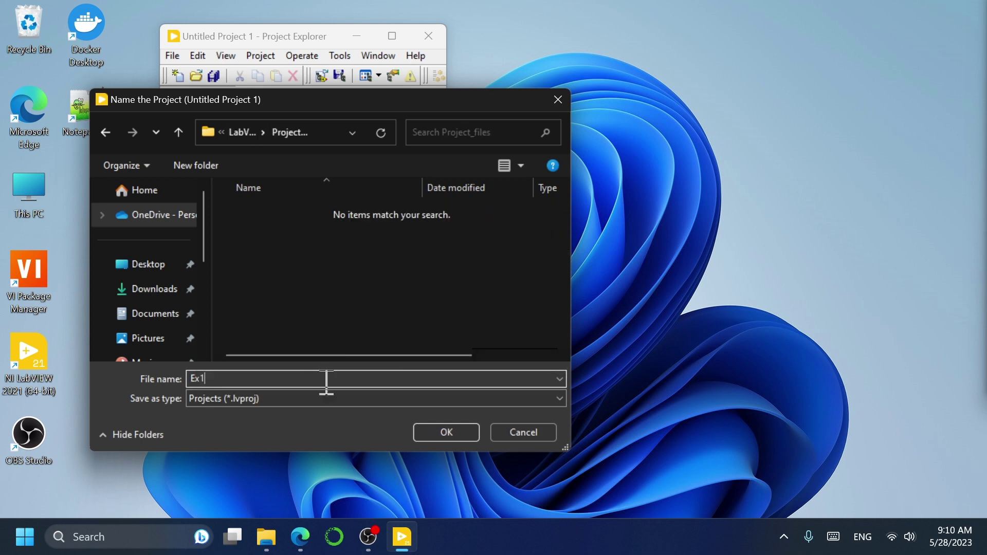
left_click(448, 436)
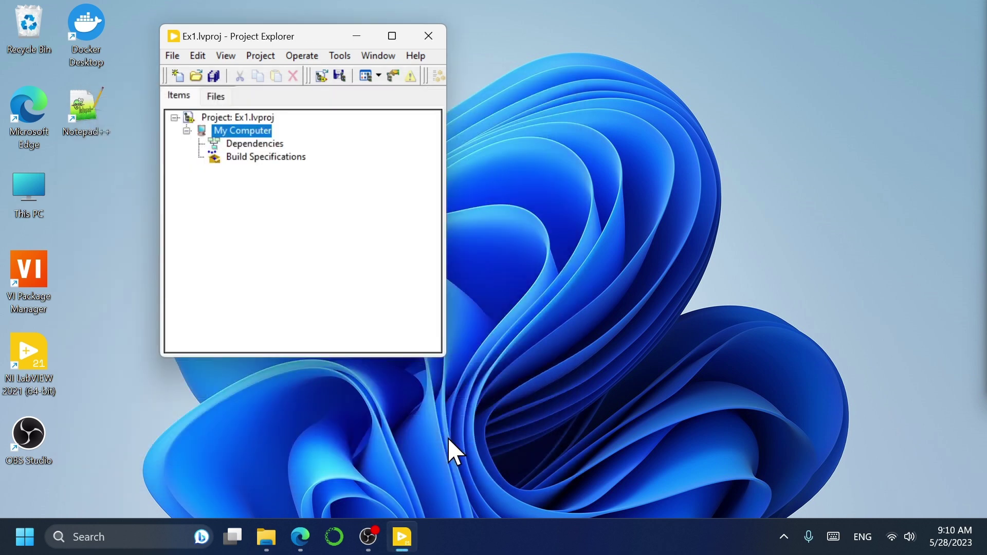
Step: Copy the Ex1_Sine_Wave_graph VI from the LabVIEW folder into the Project_files folder in File Explorer
left_click_drag(250, 42, 206, 44)
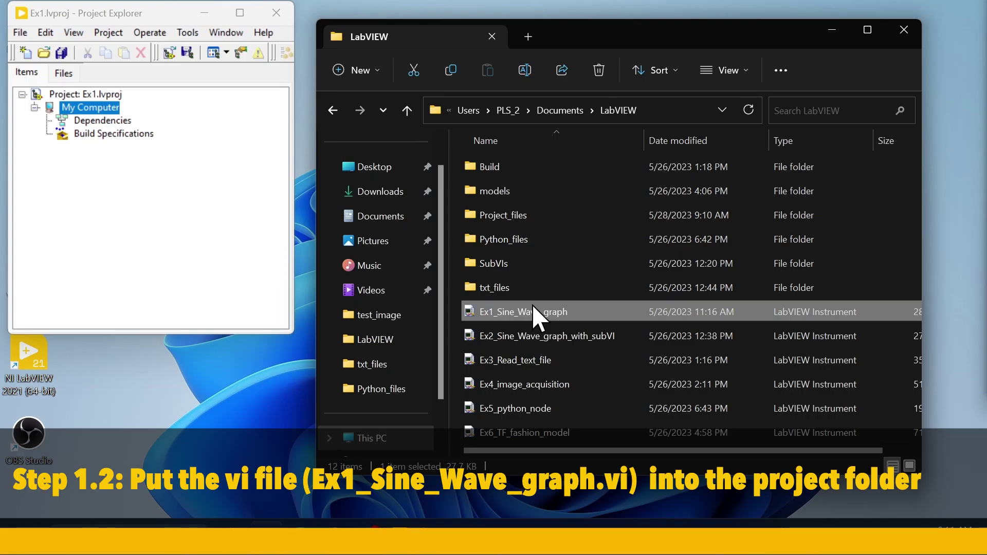
right_click(532, 314)
left_click(627, 289)
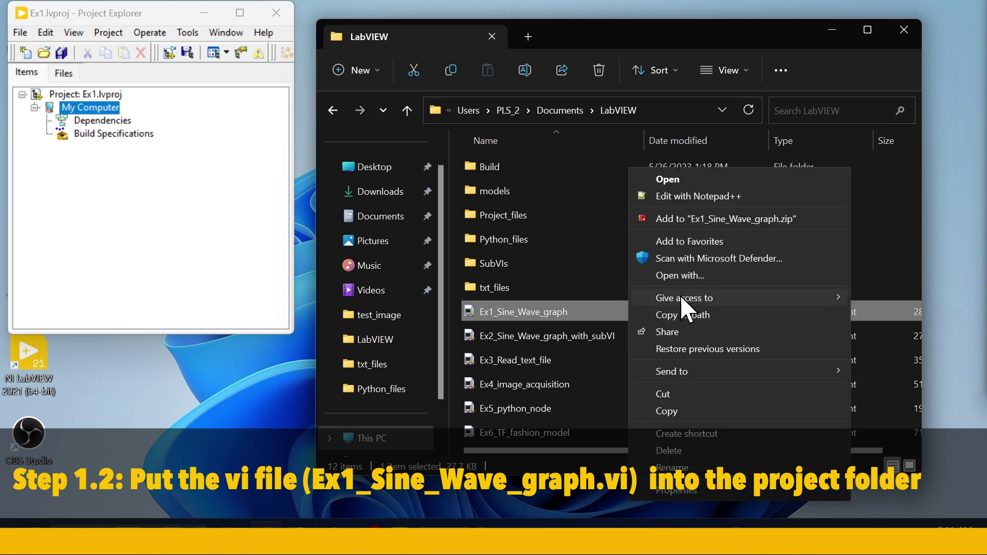
left_click(681, 409)
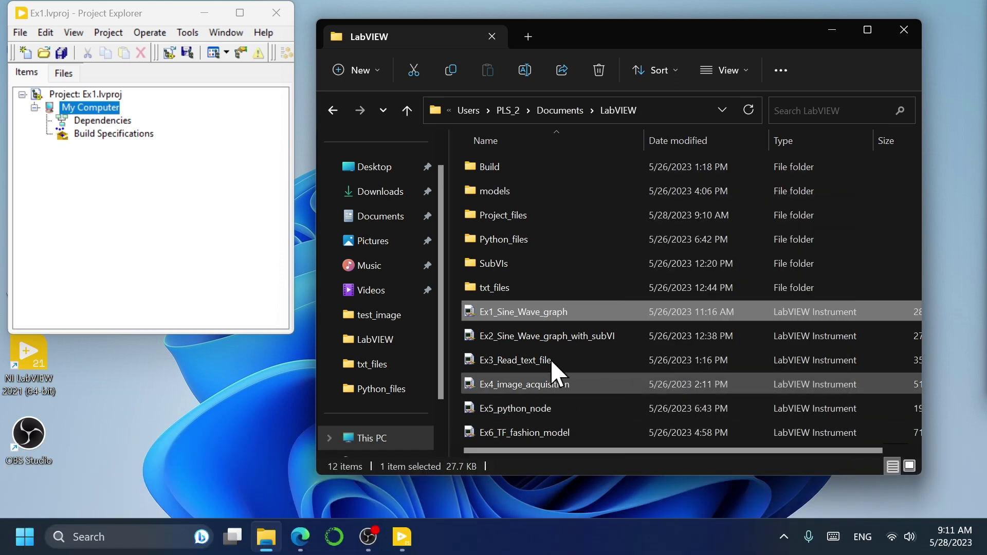
double_click(530, 220)
right_click(506, 259)
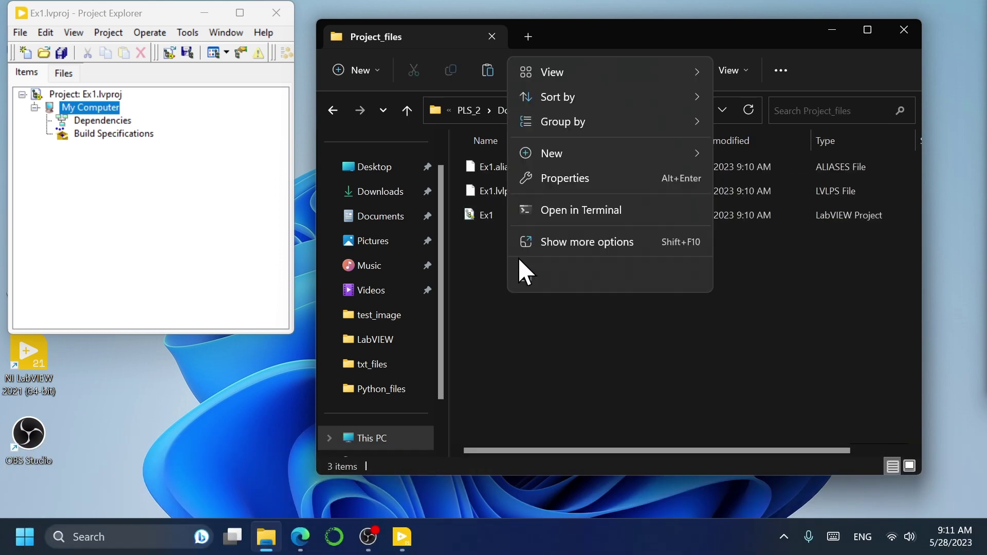
left_click(573, 243)
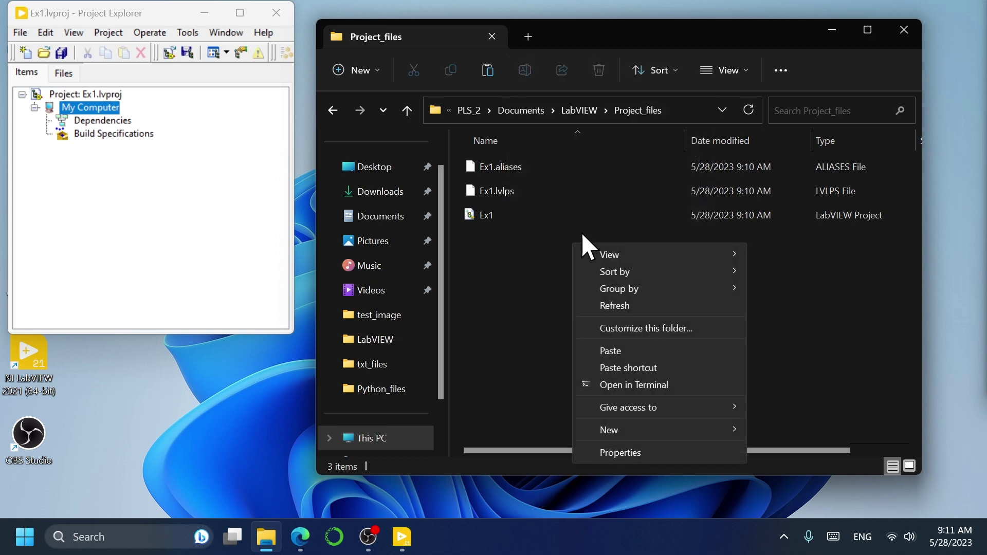
left_click(635, 353)
Step: Add the Ex1_Sine_Wave_graph VI file from Project_files to My Computer in the Ex1 project
left_click(96, 111)
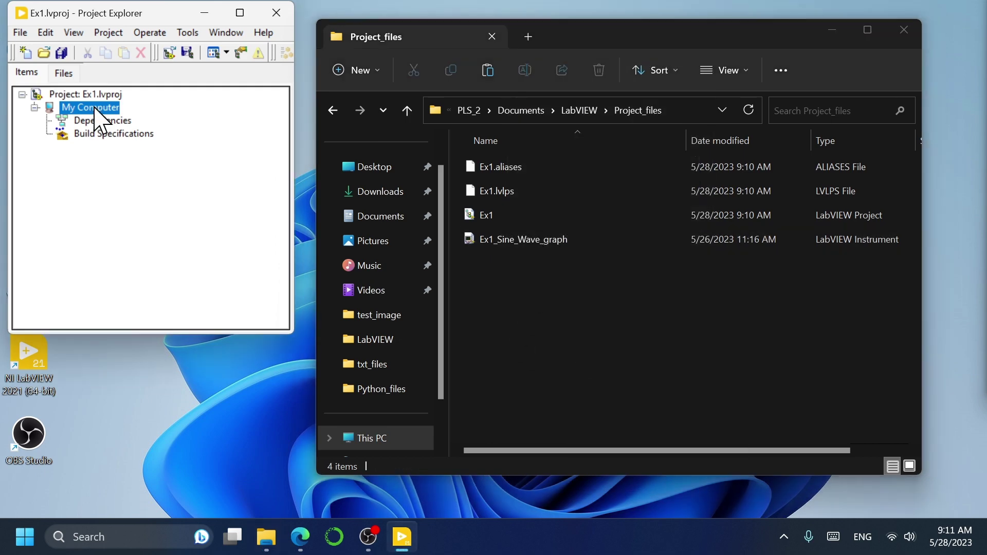
right_click(96, 111)
mouse_move(173, 171)
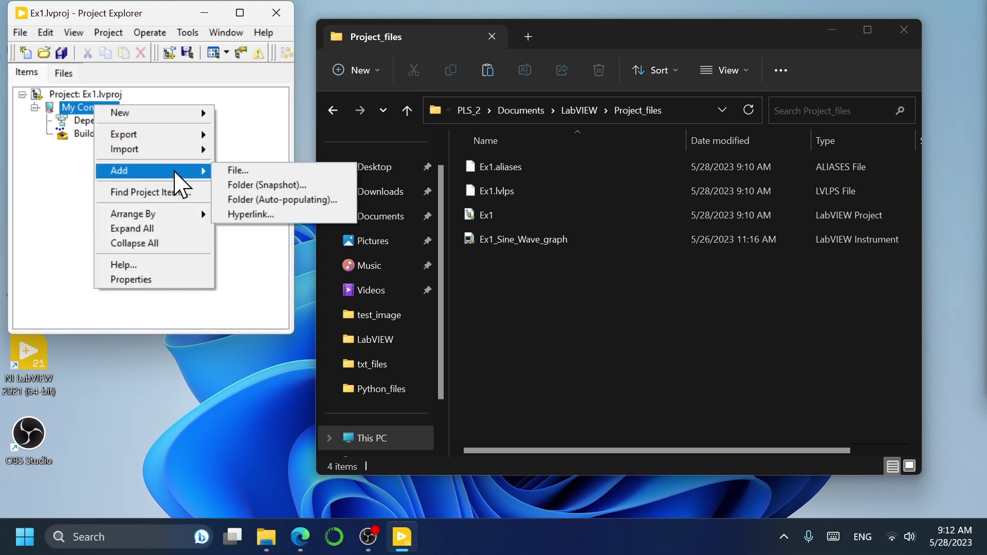
left_click(291, 170)
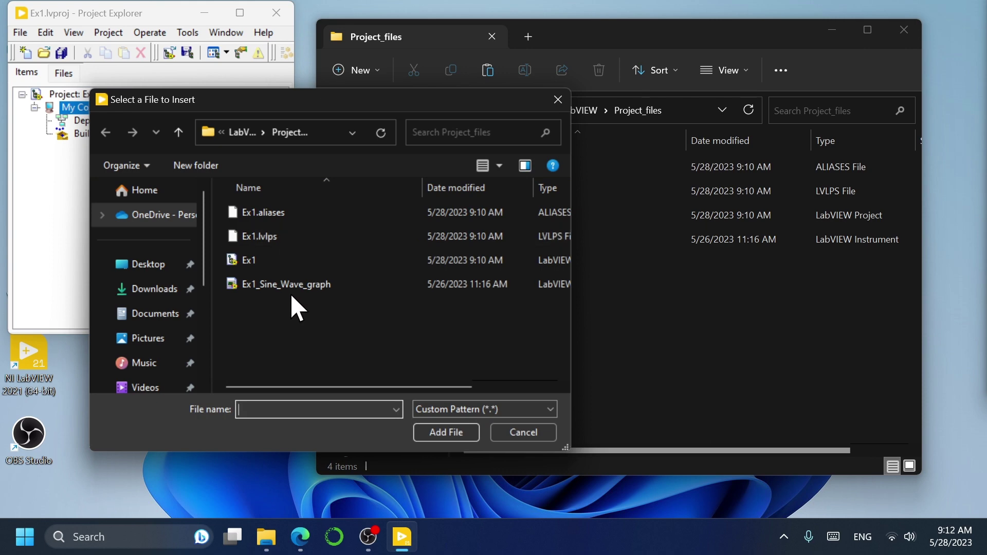
left_click(294, 287)
left_click(460, 436)
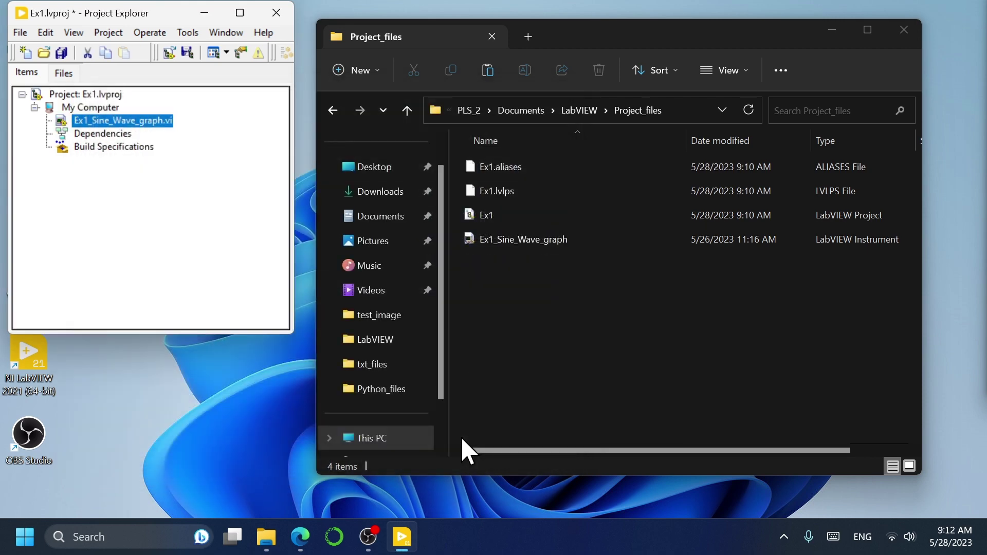
Step: Open Ex1_Sine_Wave_graph.vi and test it running with amplitude 10 and sampling frequency 1000 sps
double_click(139, 124)
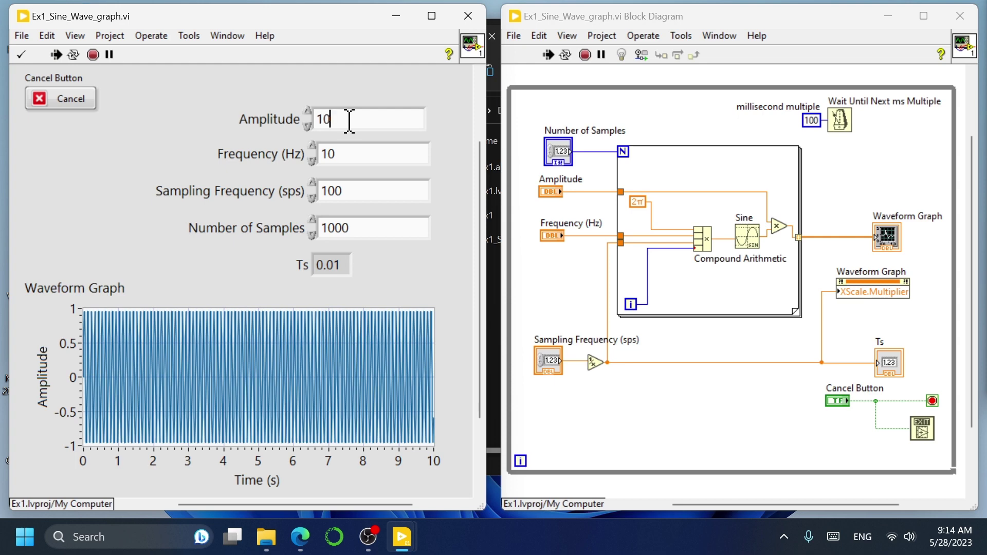
key("Return")
left_click(353, 192)
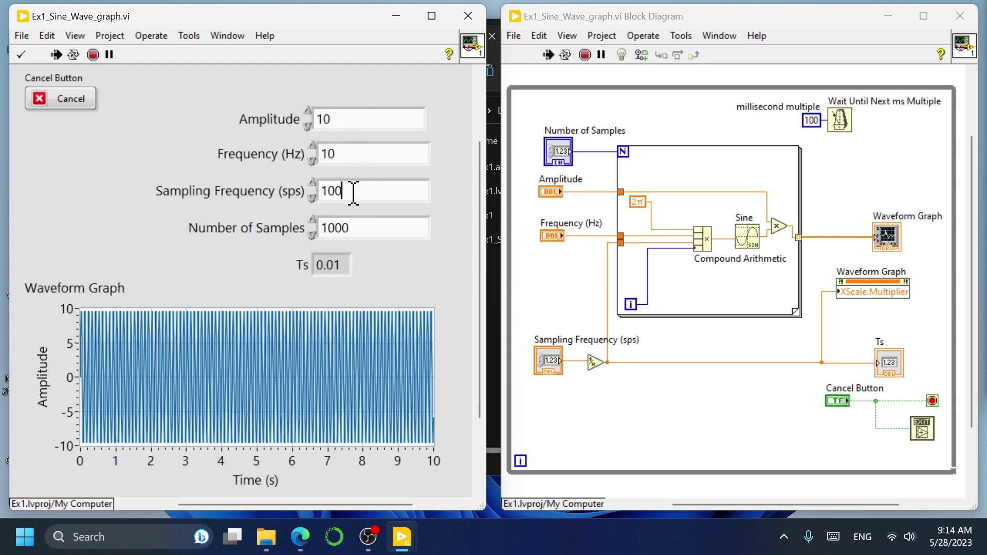
key("Return")
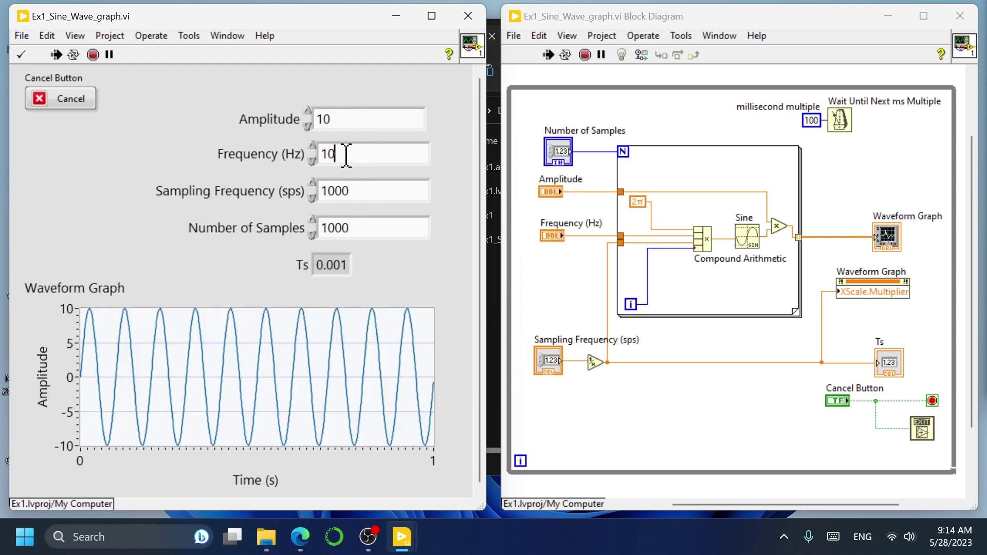
Step: Start an application (EXE) build from the VI, with target filename Application_Ex1.exe and the LabVIEW\Build folder as destination directory
left_click(190, 35)
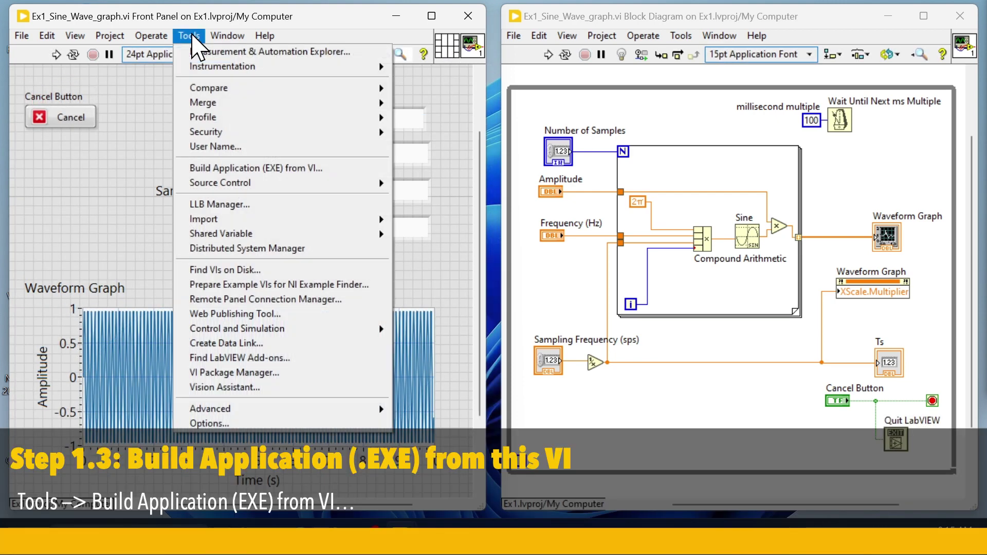
left_click(347, 170)
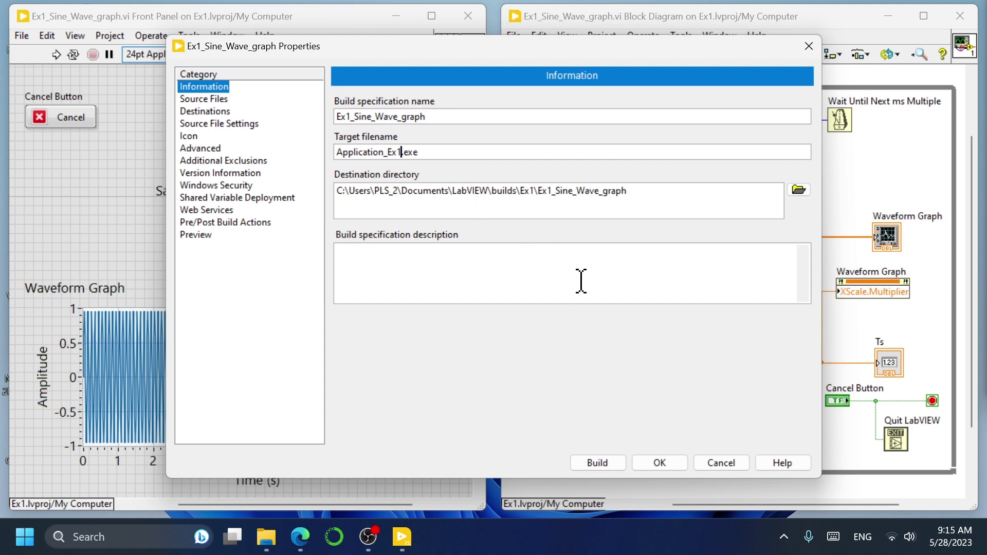
left_click(798, 190)
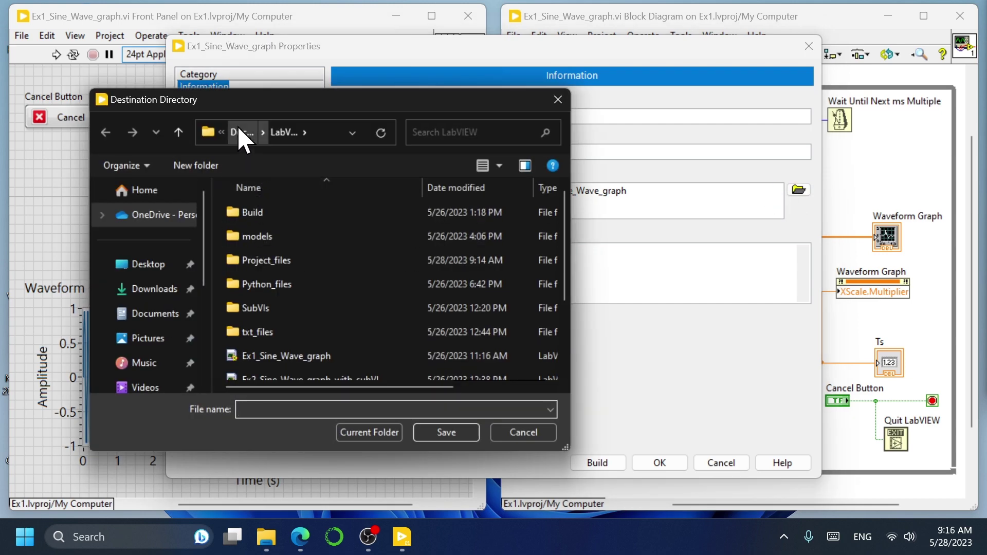
double_click(291, 212)
left_click(393, 433)
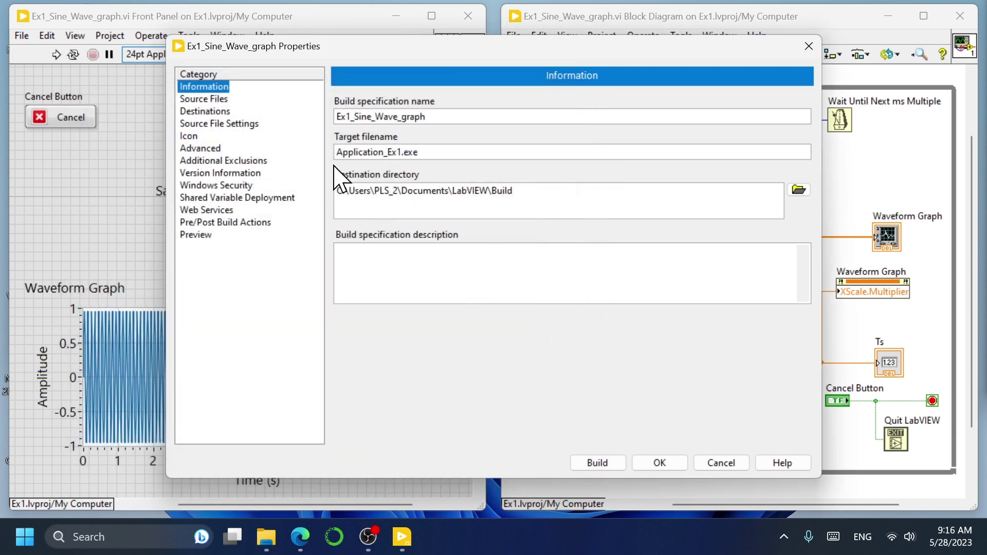
Step: Check the startup VI in the build's source files and generate a preview of the output files
left_click(213, 100)
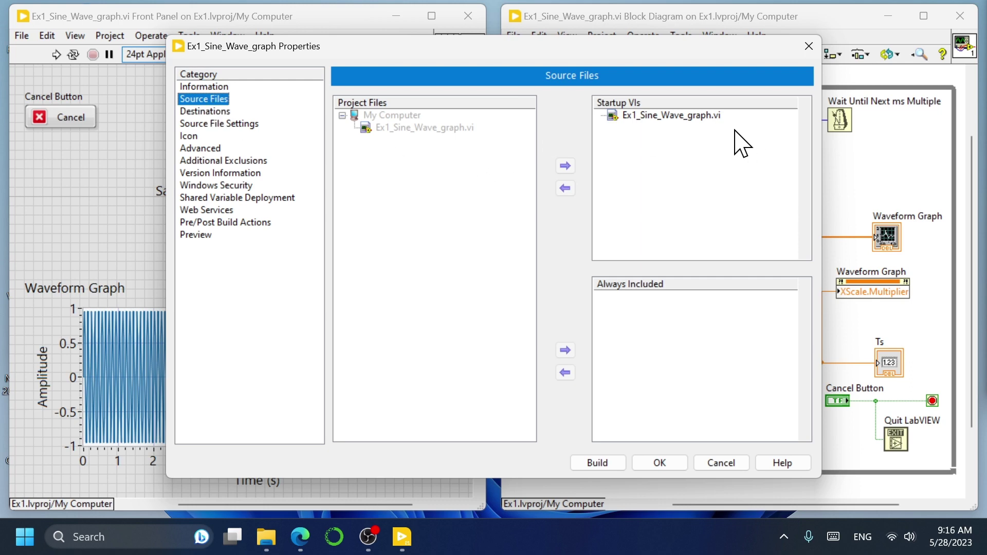
left_click(707, 116)
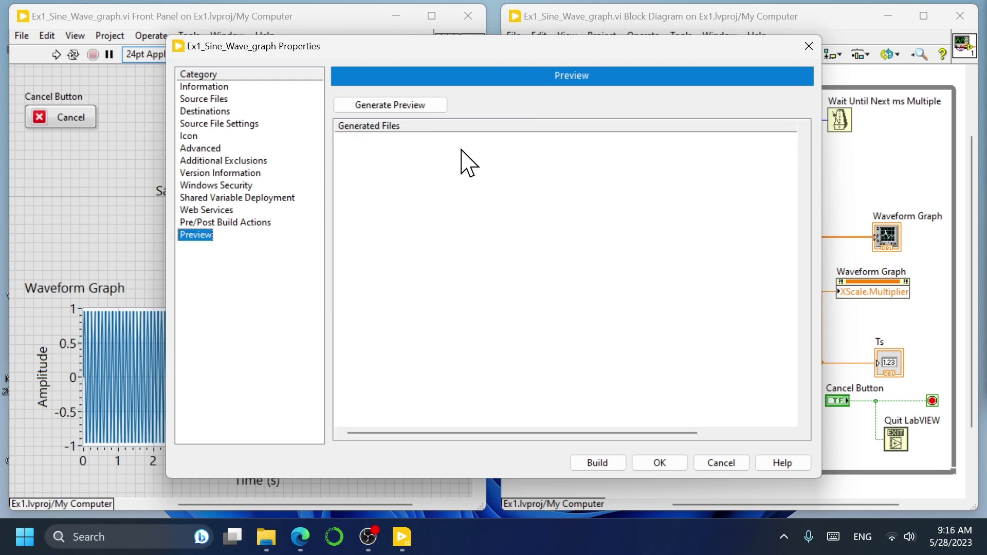
left_click(426, 107)
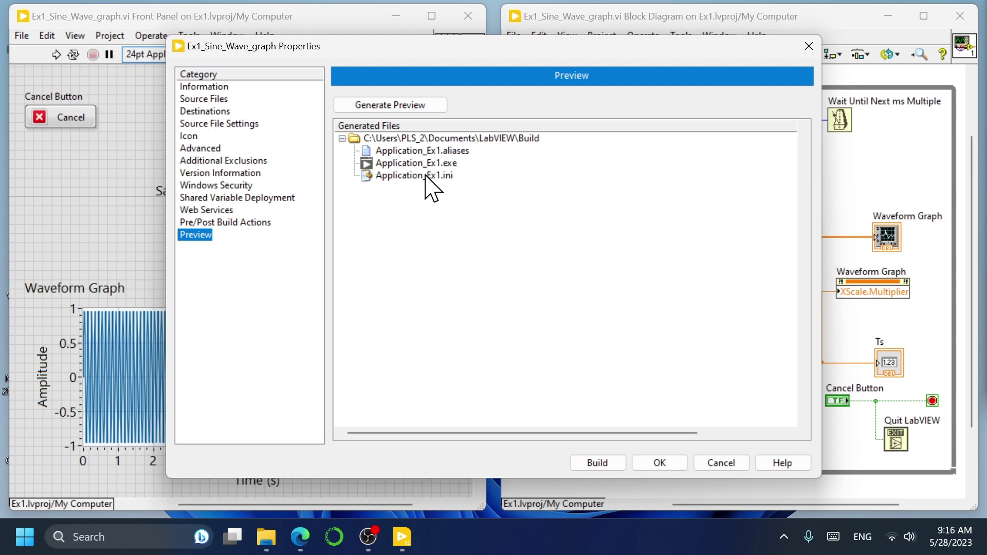
Step: Extend the destination directory to LabVIEW\Build\Ex1 and regenerate the preview of the output files
left_click(208, 87)
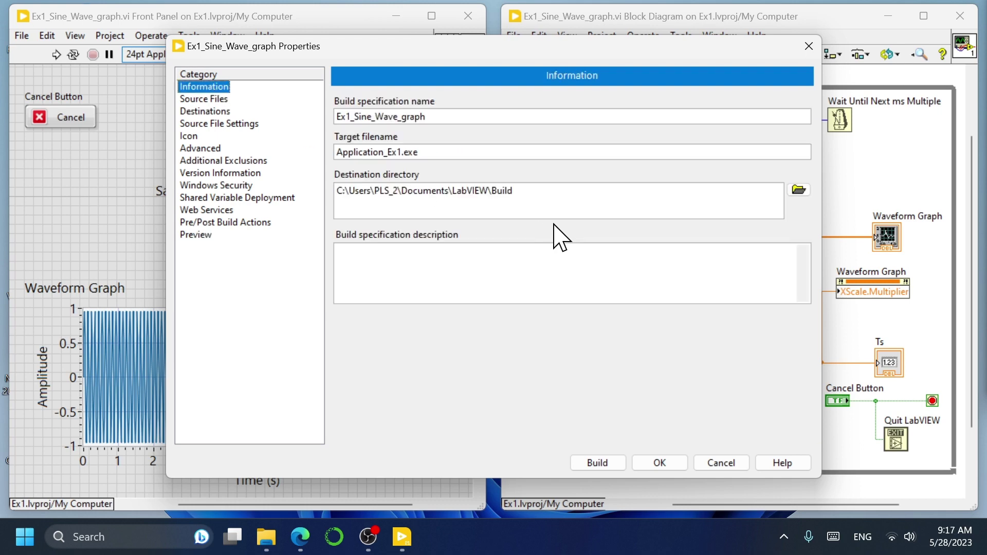
left_click(543, 197)
left_click(197, 236)
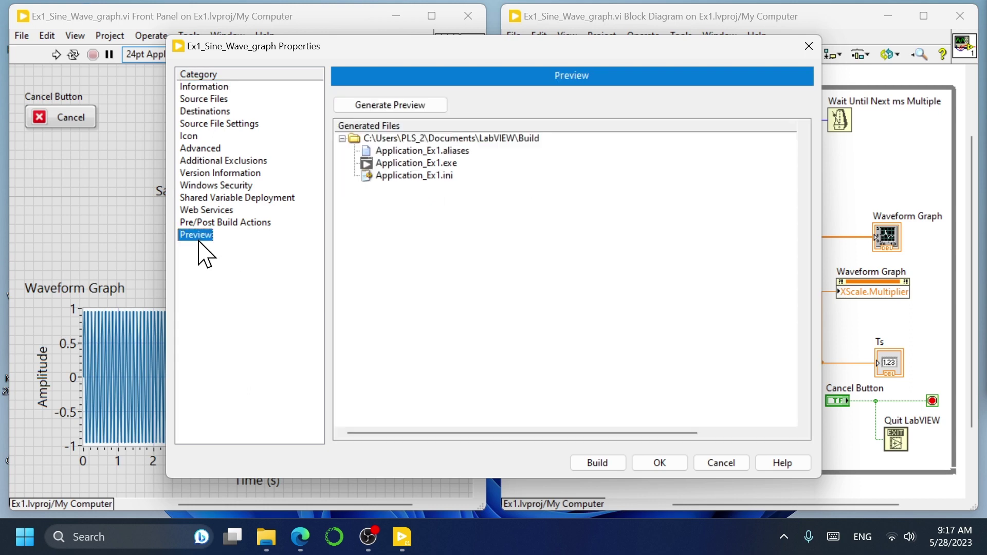
left_click(394, 105)
Step: Build the application and select the Application_Ex1 executable in the Build\Ex1 folder in File Explorer
left_click(586, 463)
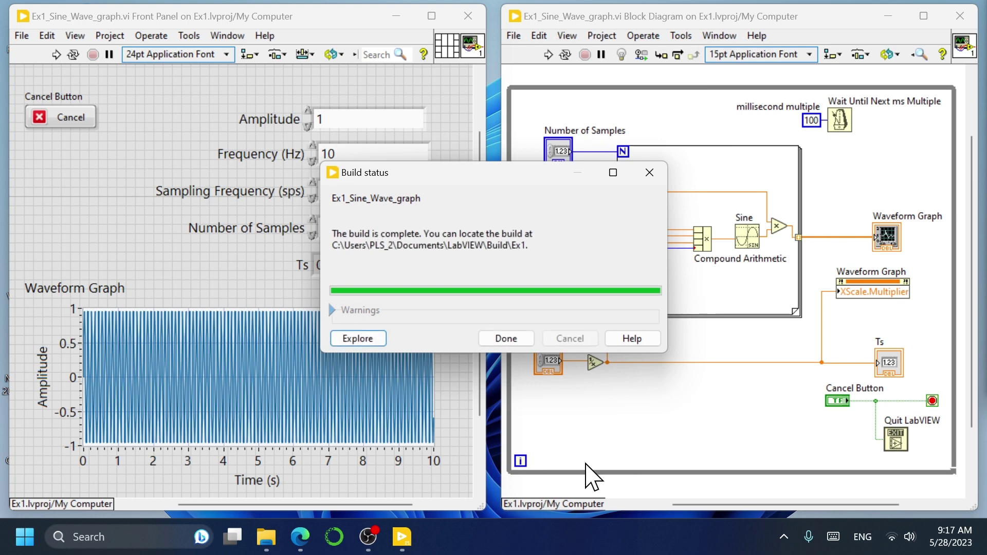
left_click(507, 339)
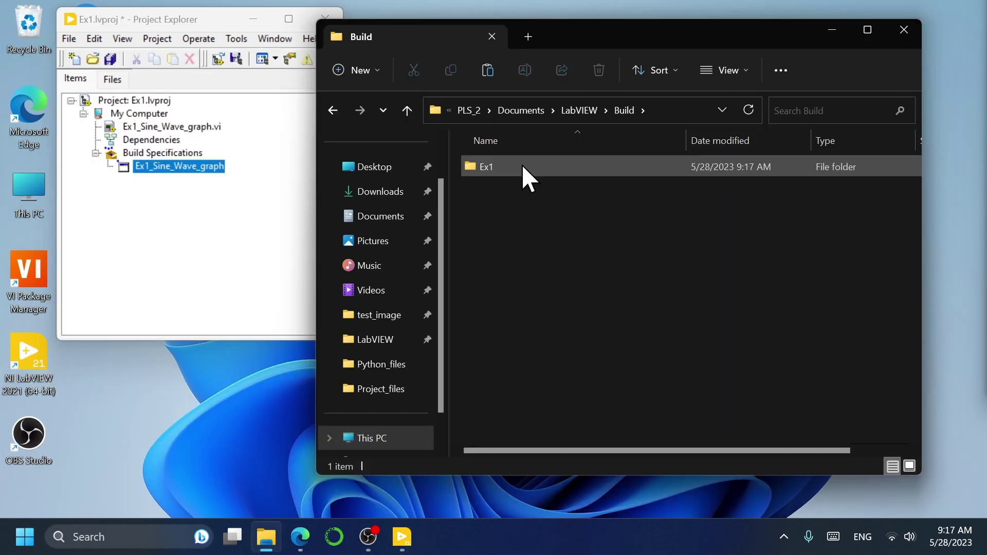
double_click(521, 165)
left_click(596, 195)
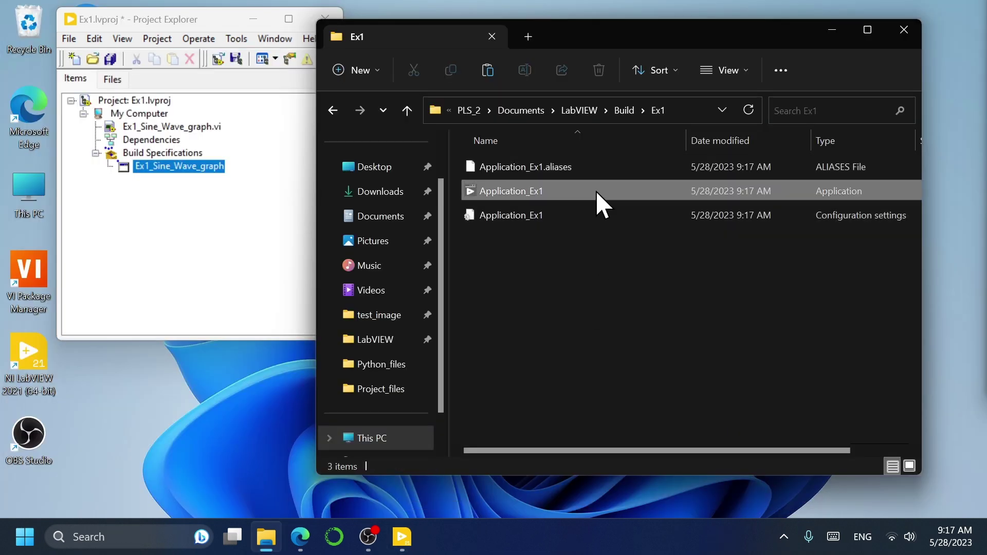
Step: Launch the built Application_Ex1 executable and set its sampling frequency to 1000 sps
double_click(597, 192)
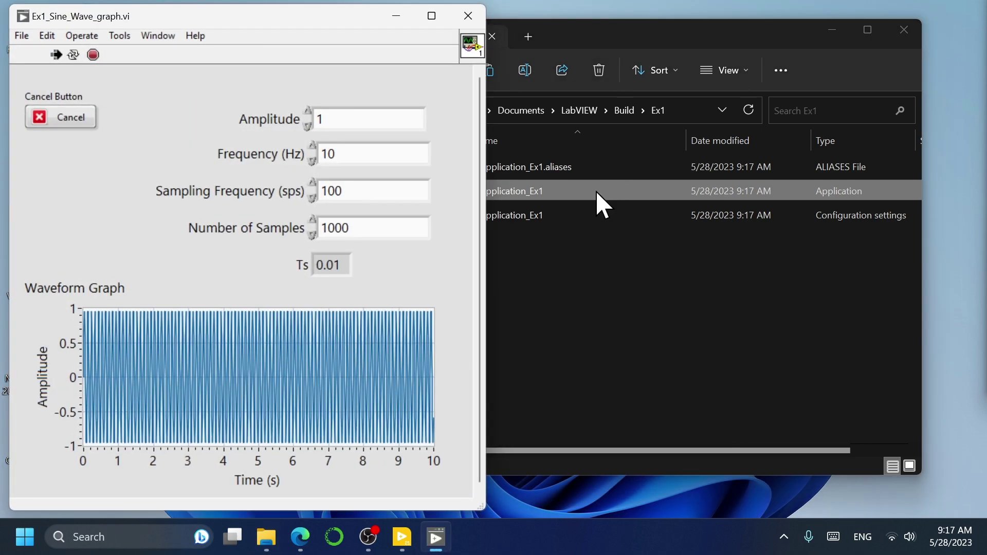
left_click(361, 197)
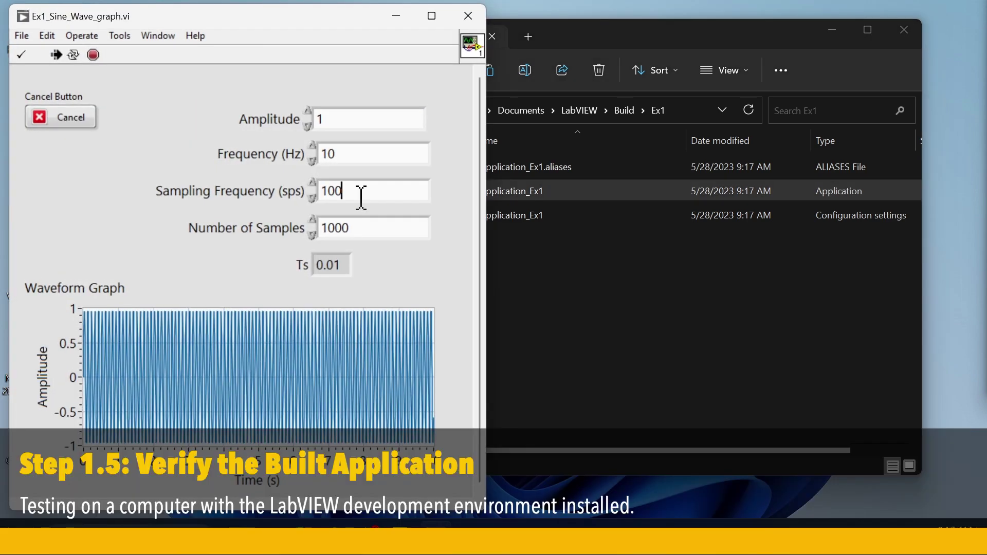
type("0")
key("Return")
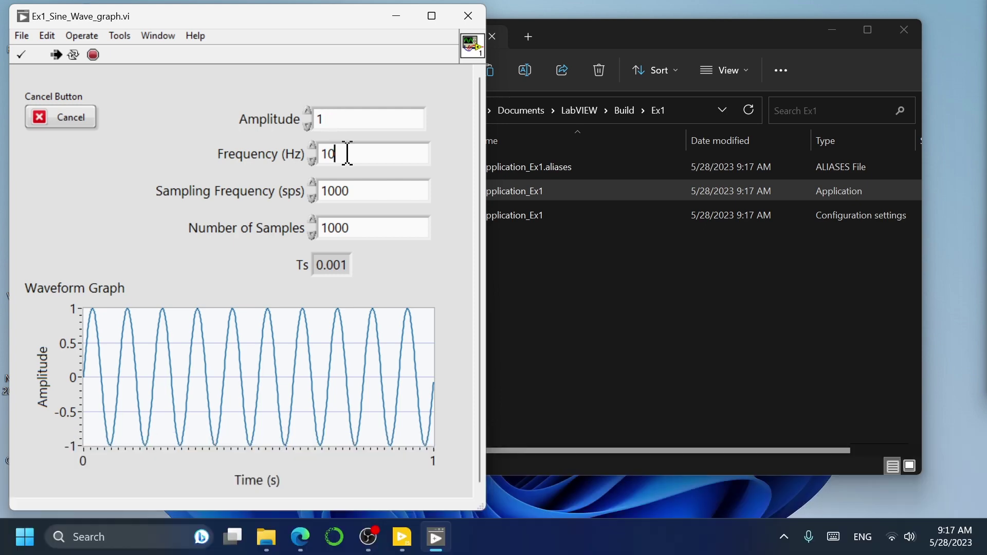
Step: Lower the waveform's frequency in the running application in single 1 Hz steps to 5 Hz and further below
key("Down")
key("Down")
key("Down")
key("Down")
key("Down")
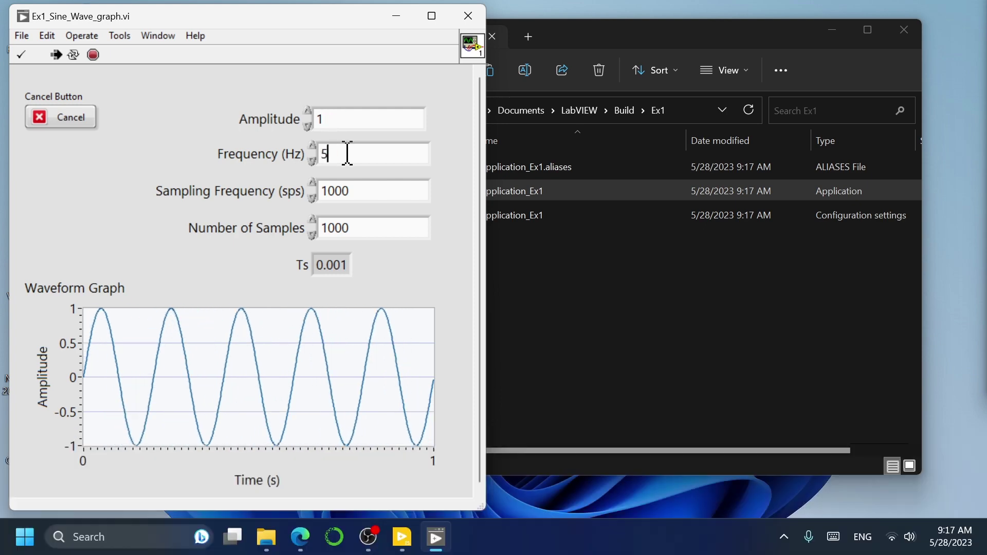
key("Down")
key("Down")
key("Down")
key("Down")
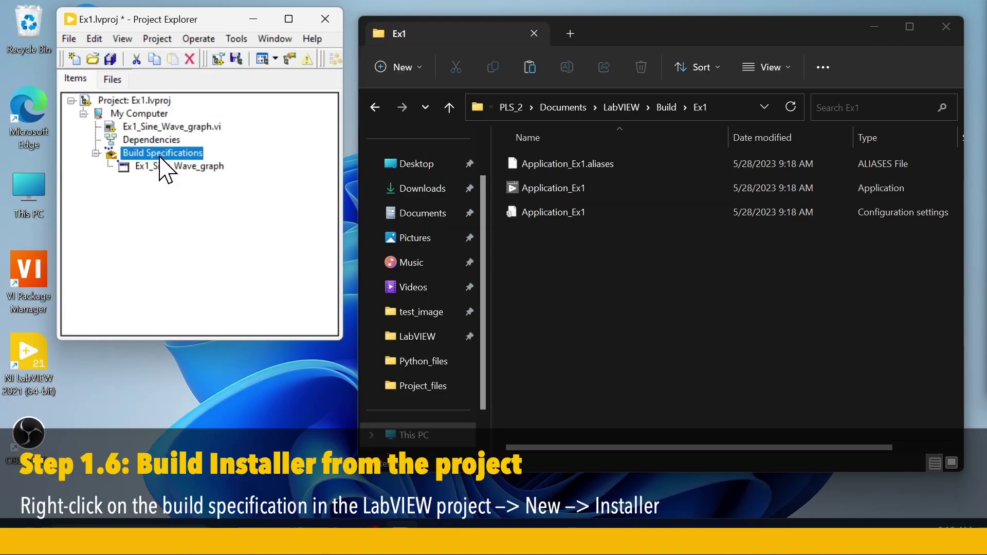
Step: Create a new Installer build specification in the Ex1 project, named My Installer_EX1
left_click(157, 153)
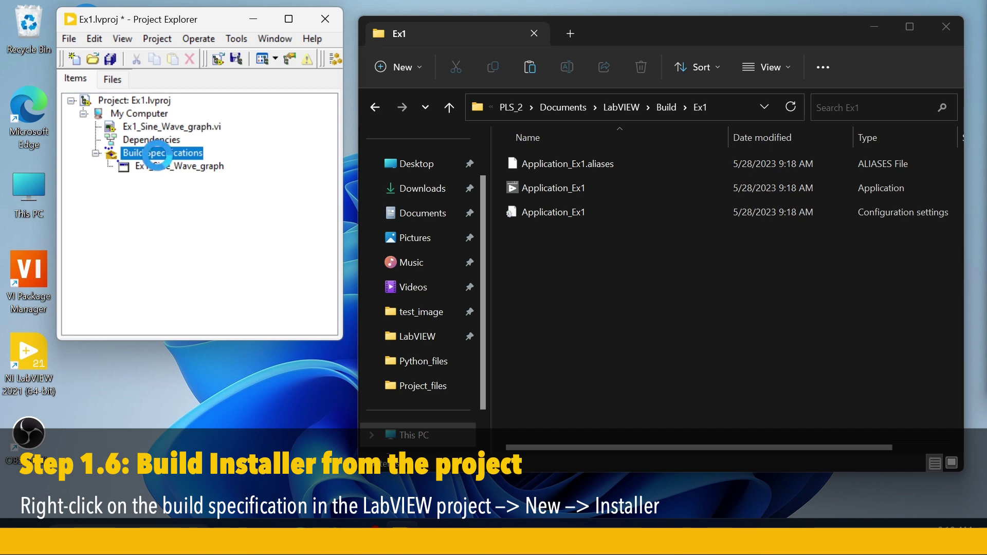
right_click(161, 155)
mouse_move(186, 162)
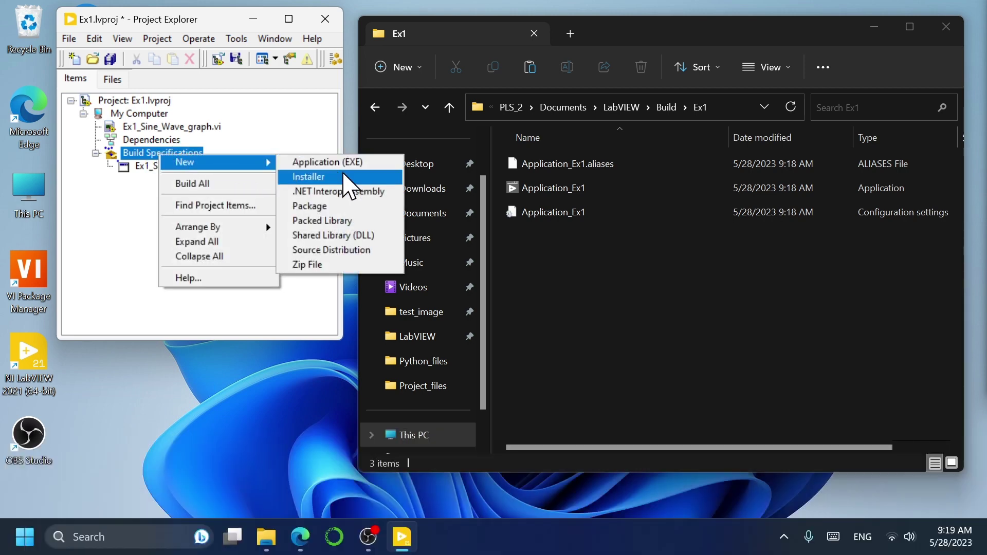
left_click(378, 177)
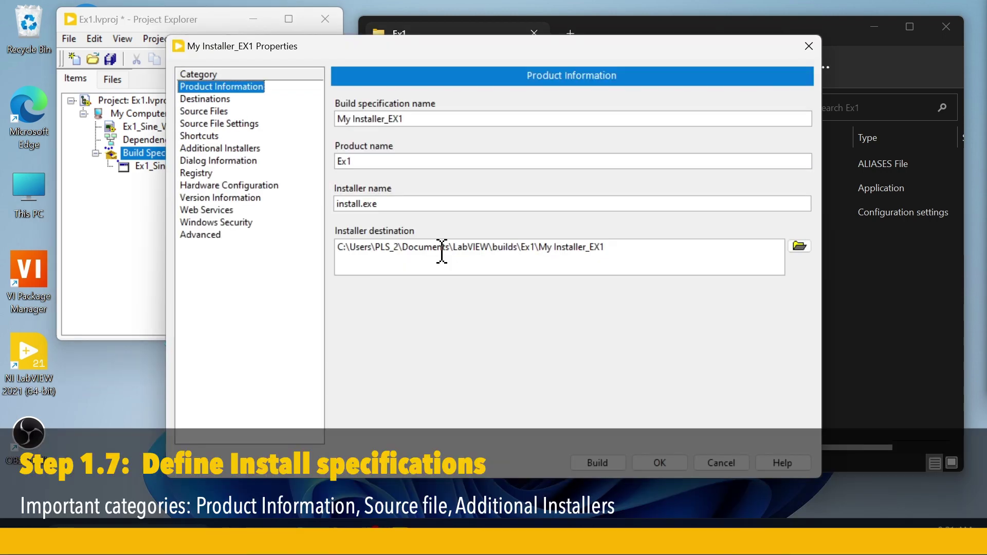
Step: Change the installer destination to the Ex1 folder under Documents\LabVIEW\Installer
left_click_drag(434, 249, 676, 248)
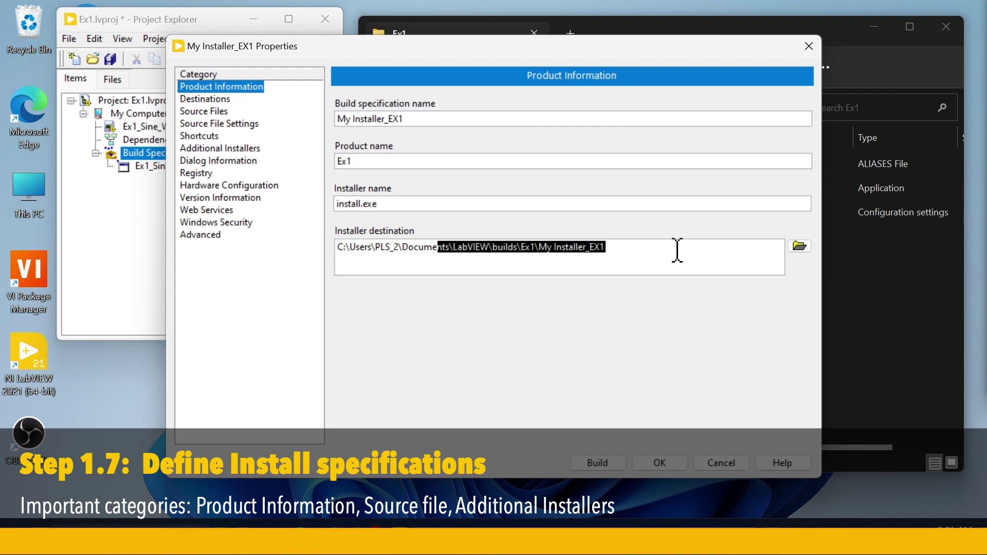
left_click(674, 249)
left_click(798, 248)
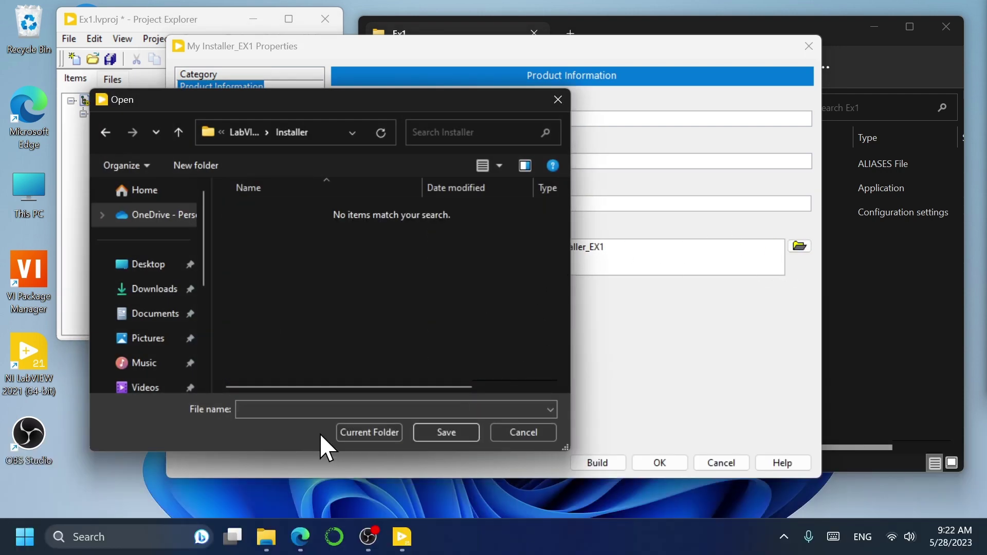
left_click(365, 432)
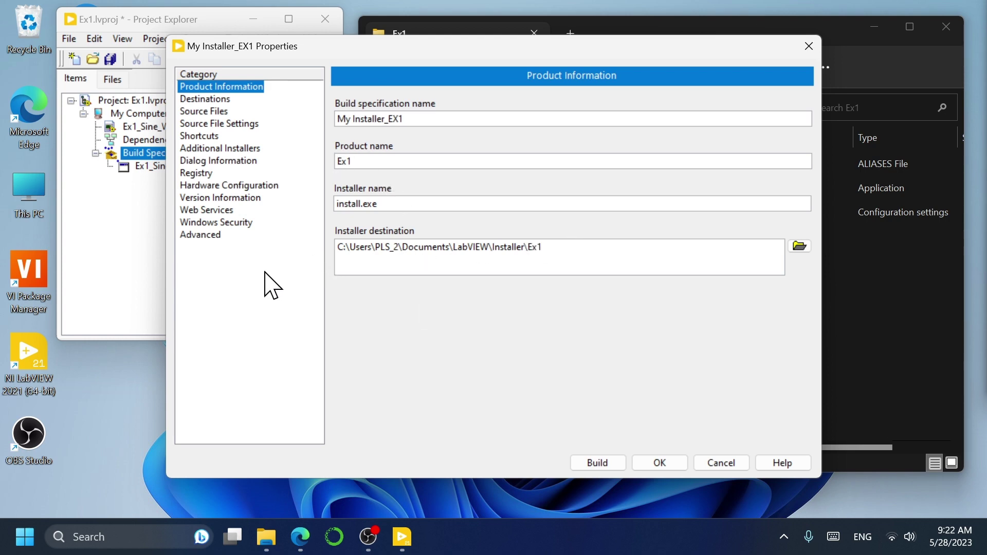
Step: Review the installer's destinations, source files and additional installers, set system requirements to Windows 10 or later, and save without adding source files
left_click(209, 100)
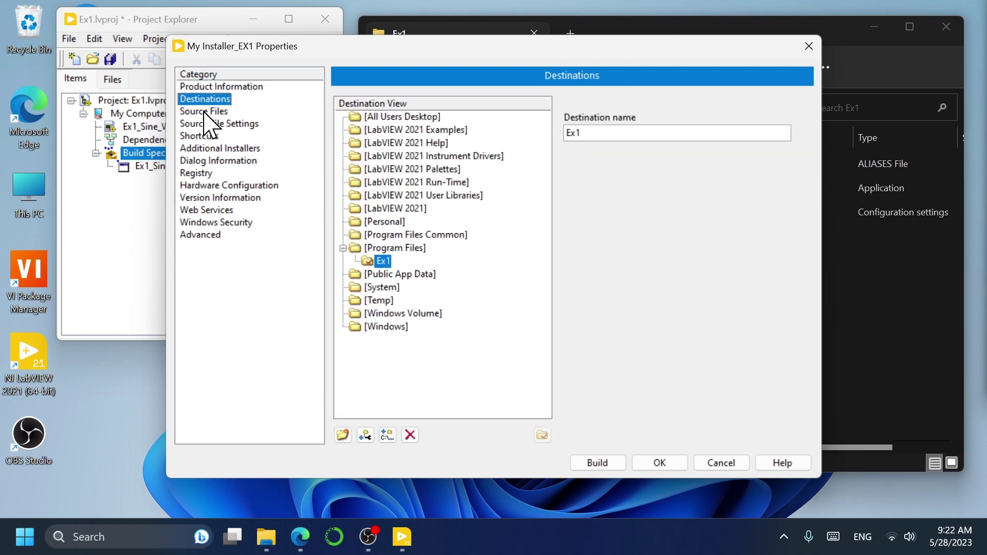
left_click(208, 112)
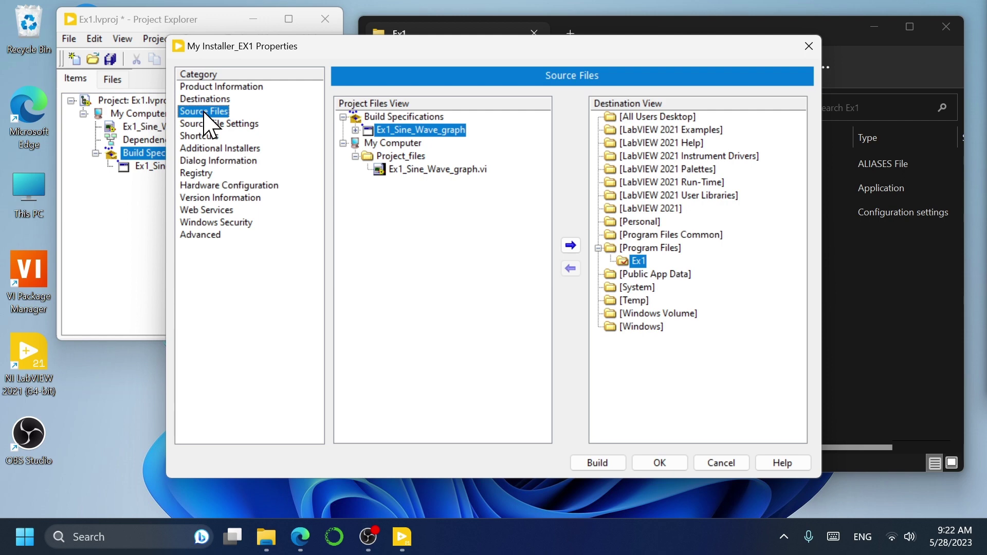
left_click(211, 148)
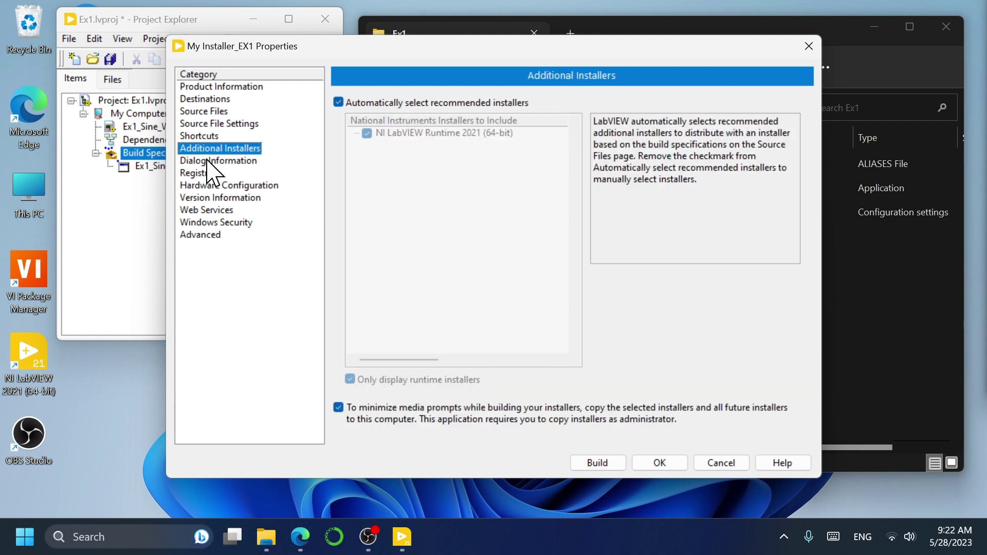
left_click(211, 236)
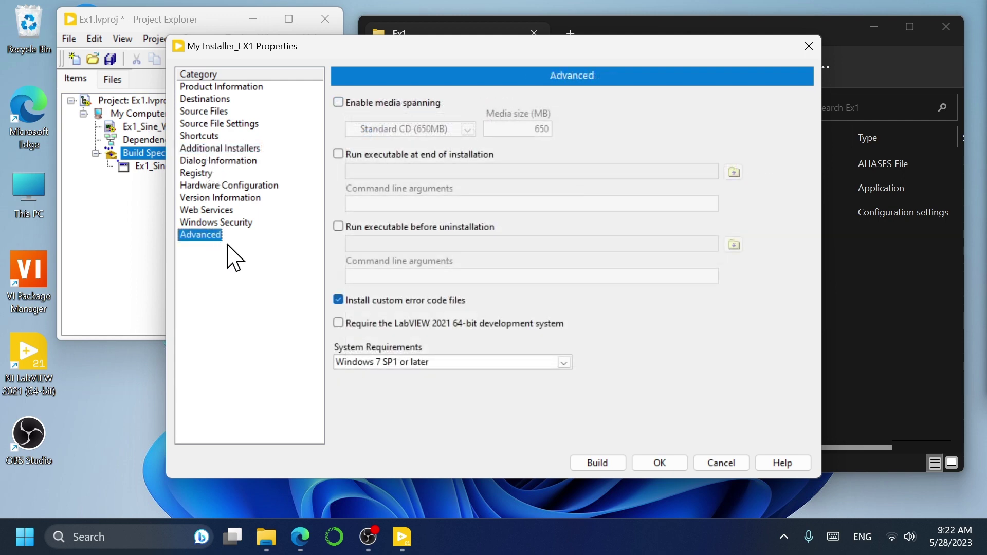
left_click(483, 368)
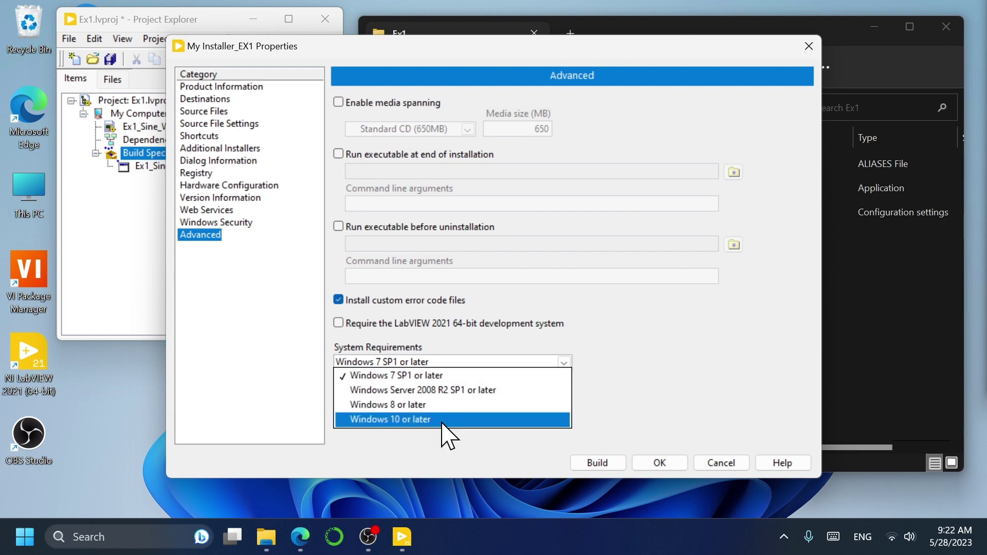
left_click(442, 420)
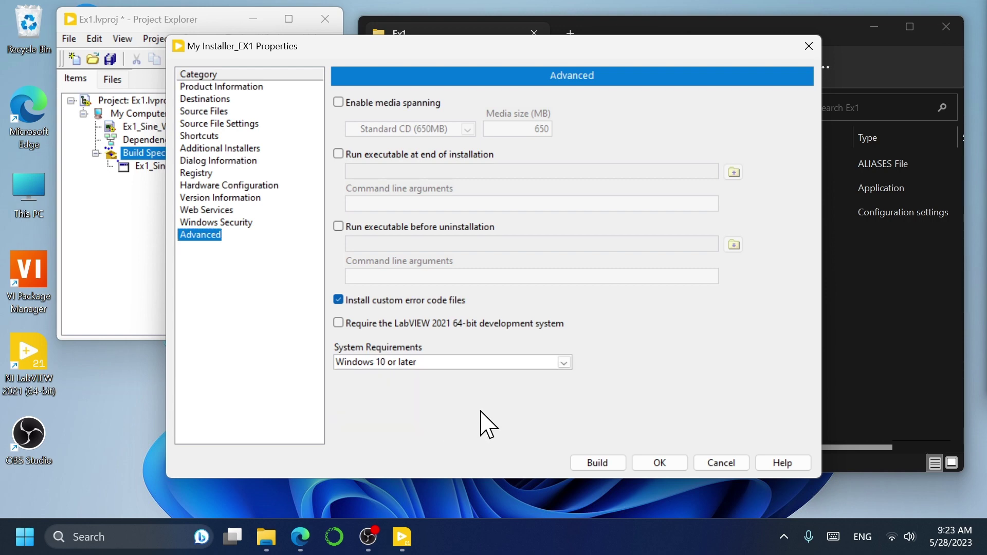
left_click(660, 464)
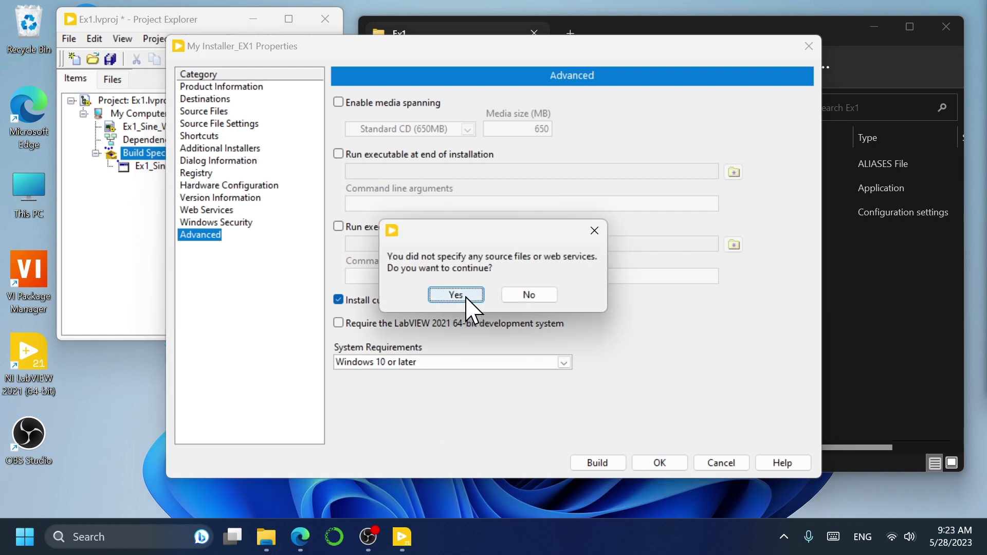
left_click(456, 295)
Step: Build the My Installer_EX1 specification and open the resulting Ex1 folder inside the Installer folder
right_click(177, 179)
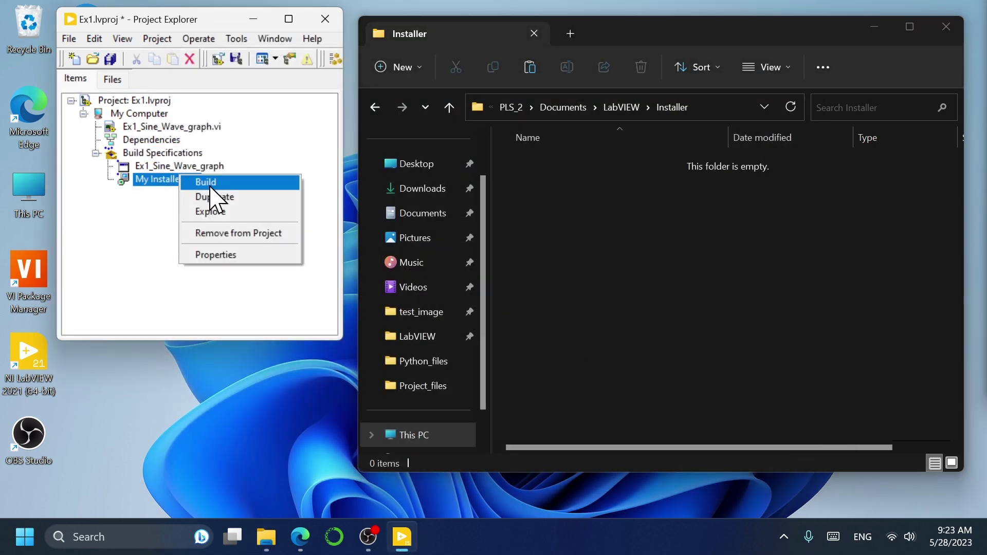
left_click(277, 200)
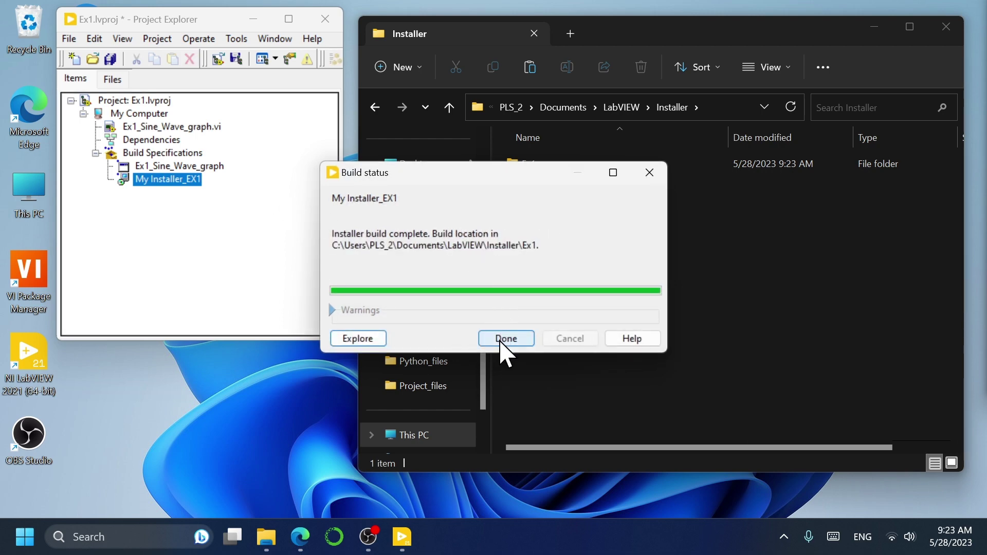
left_click(506, 338)
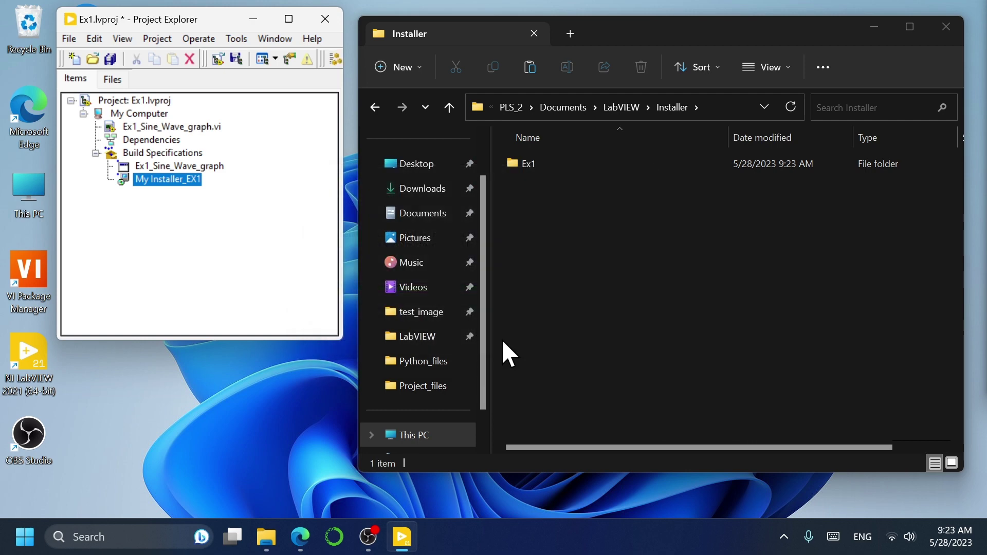
double_click(551, 171)
double_click(556, 165)
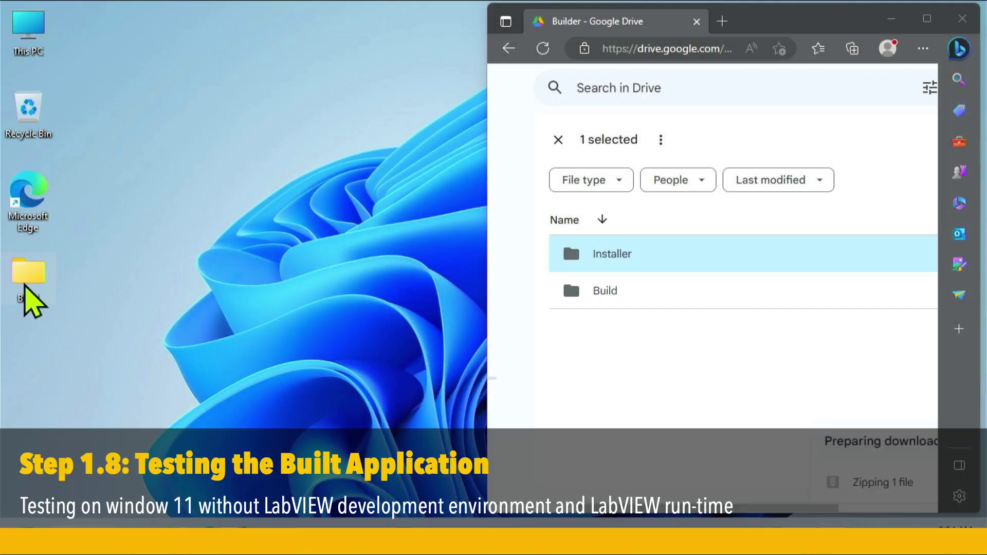
Step: On the test computer without LabVIEW, open the desktop's Build\Ex1 folder and try to run Application_Ex1
double_click(27, 285)
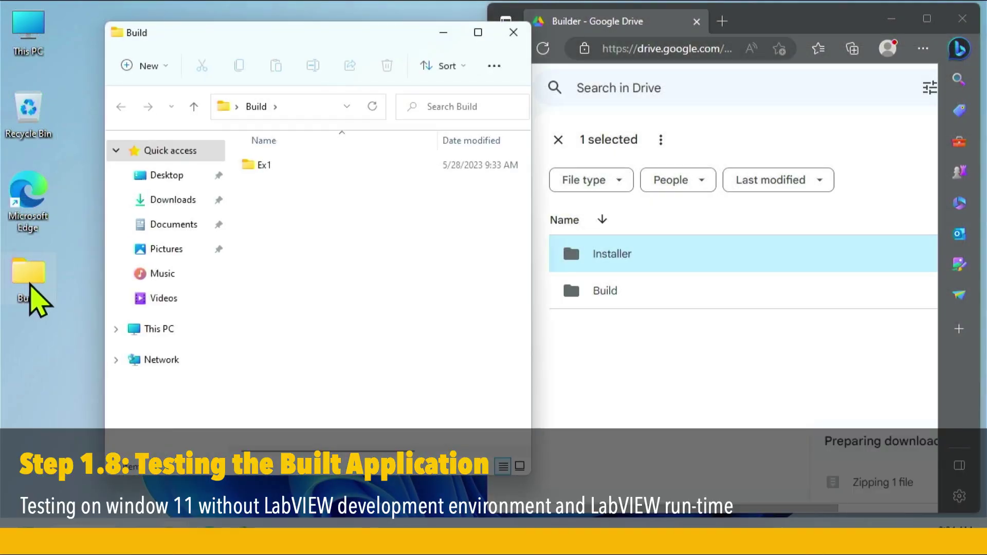
double_click(291, 164)
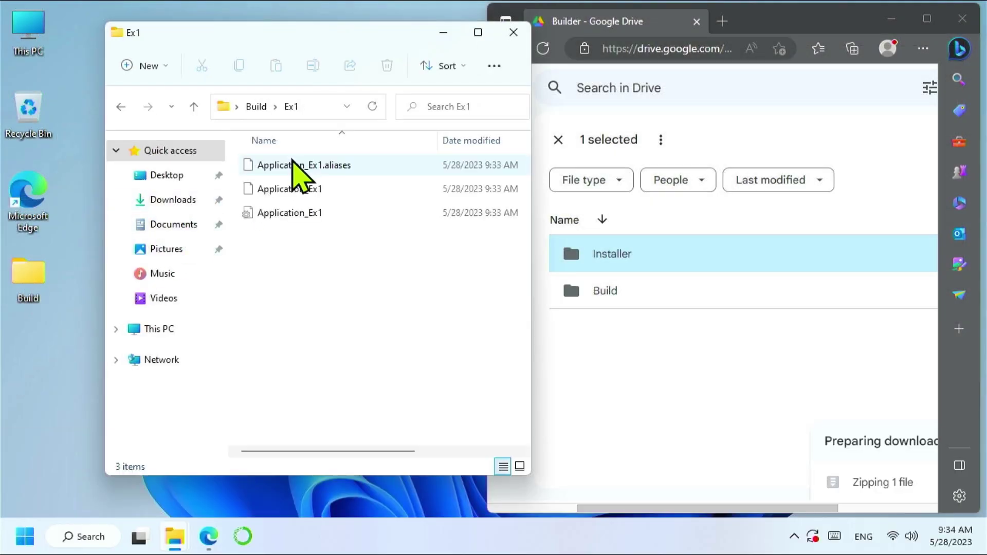
left_click(323, 194)
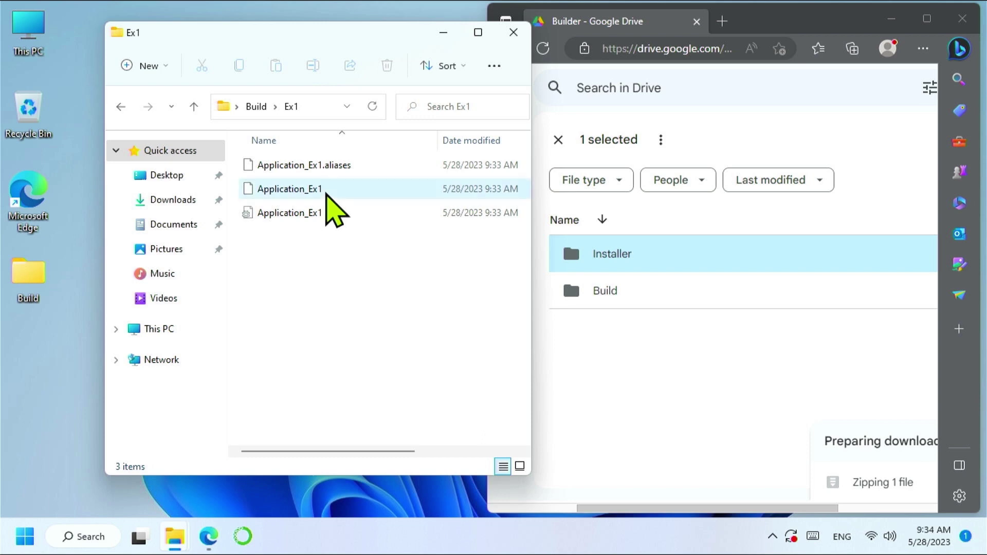
double_click(338, 194)
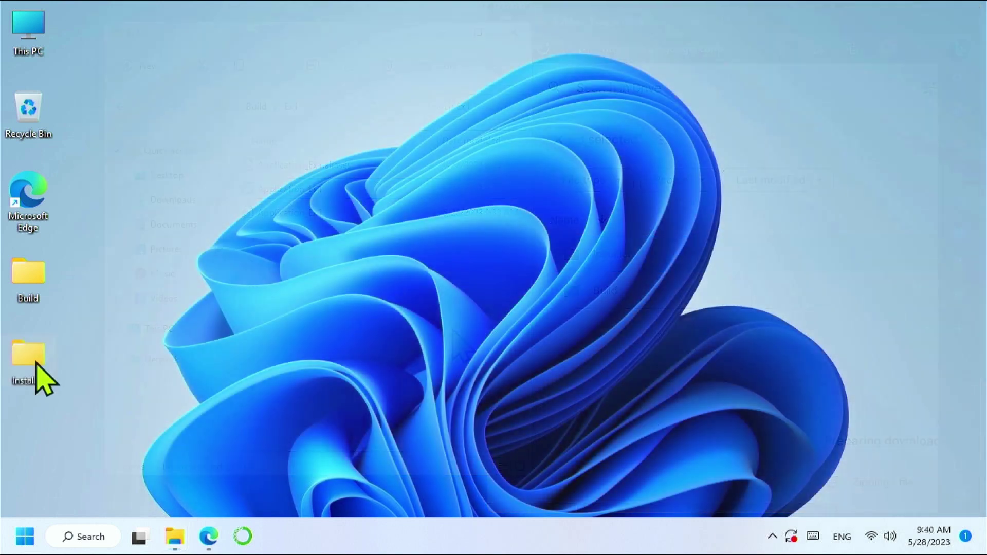
Step: Run the install program from the desktop's Installer\Ex1\Volume folder and allow it to make changes to the device
double_click(28, 360)
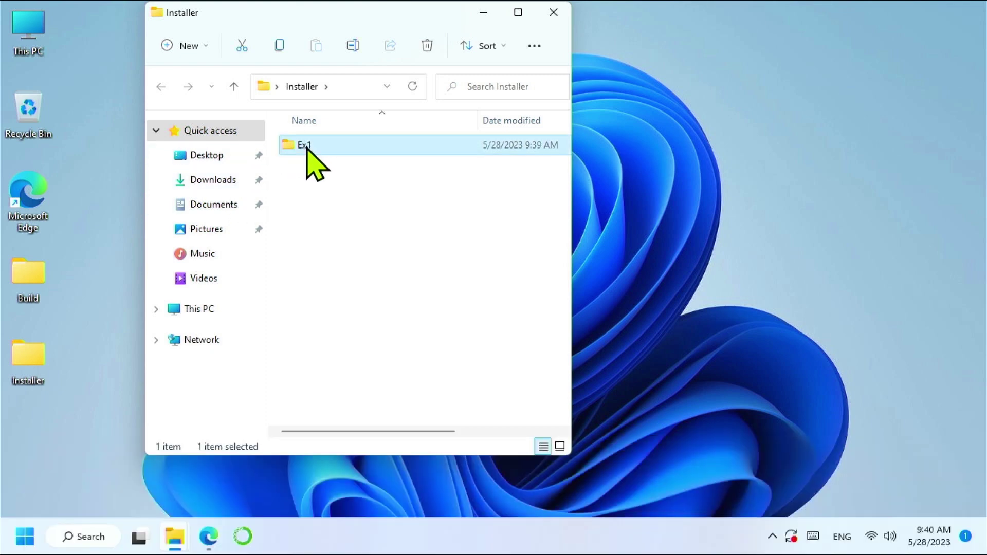
double_click(309, 146)
double_click(314, 149)
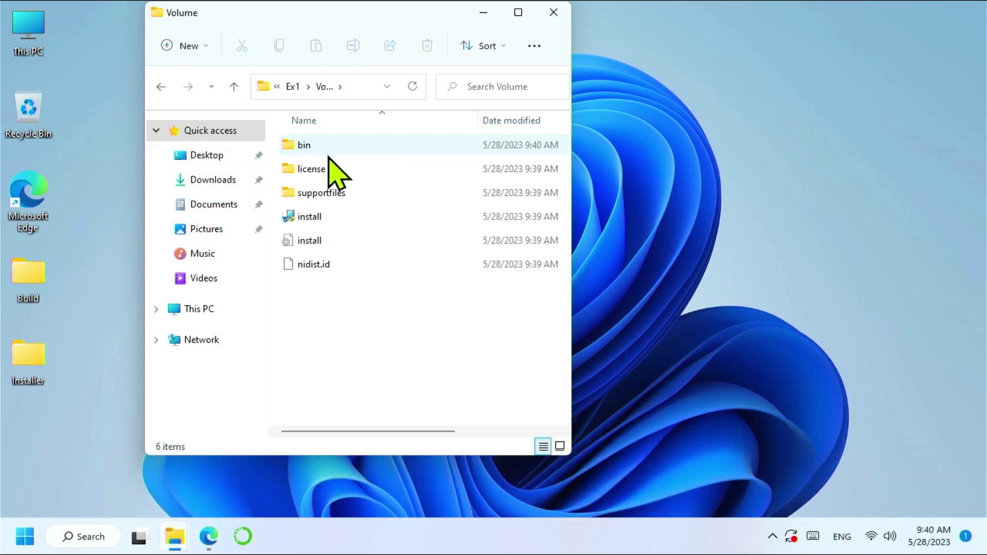
double_click(324, 222)
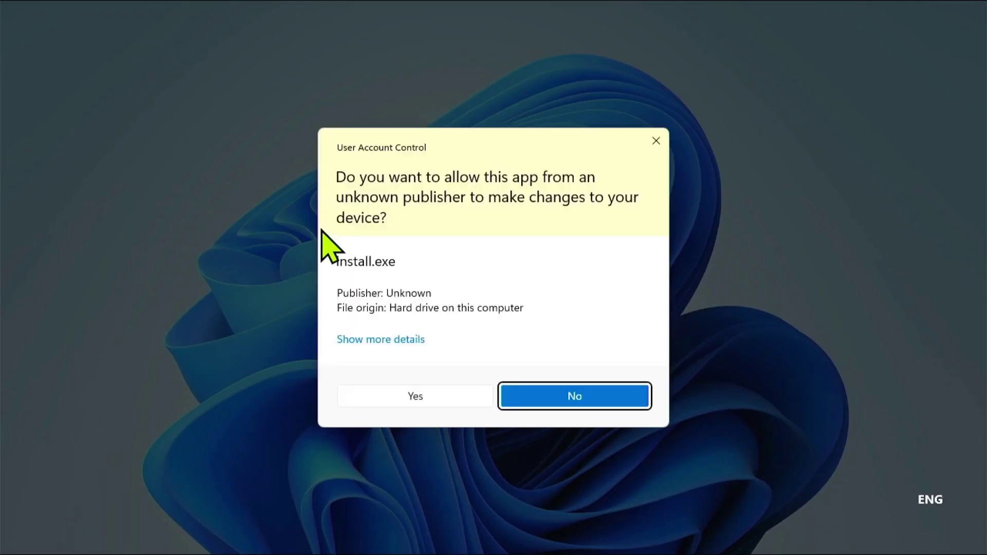
left_click(411, 398)
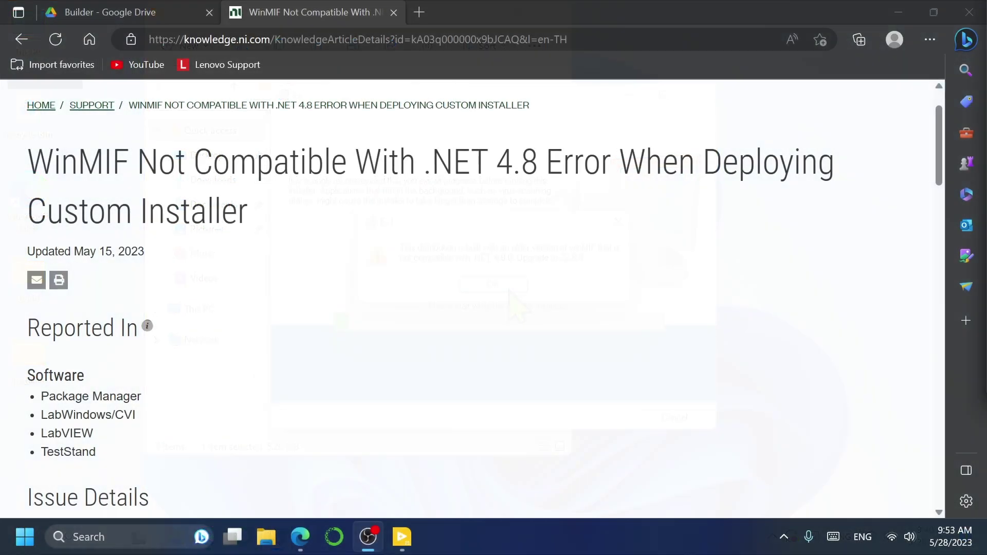
Step: Read the NI article on the WinMIF and .NET 4.8 installer error and download the attached NI ADE Deployment Support.zip
scroll(154, 369, "down", 1)
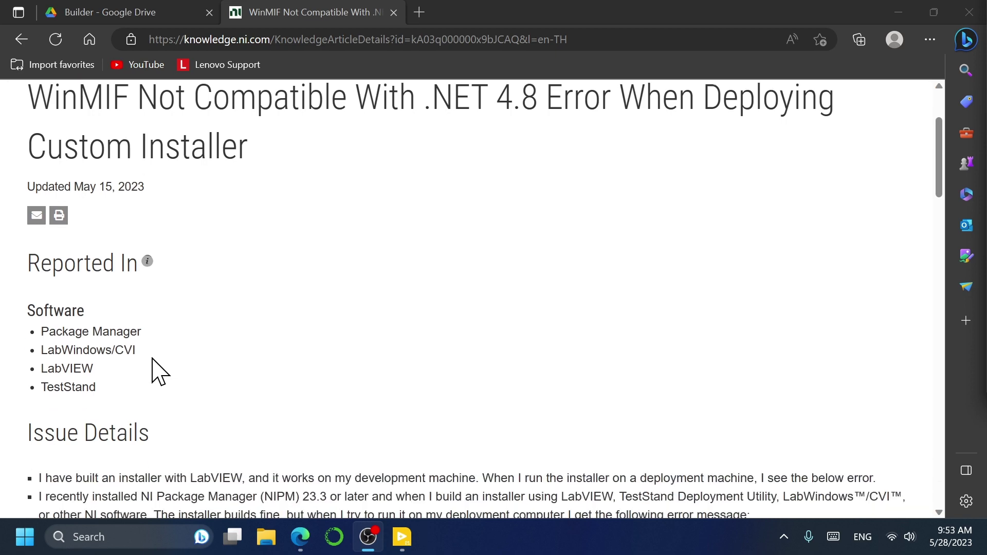
scroll(171, 364, "down", 2)
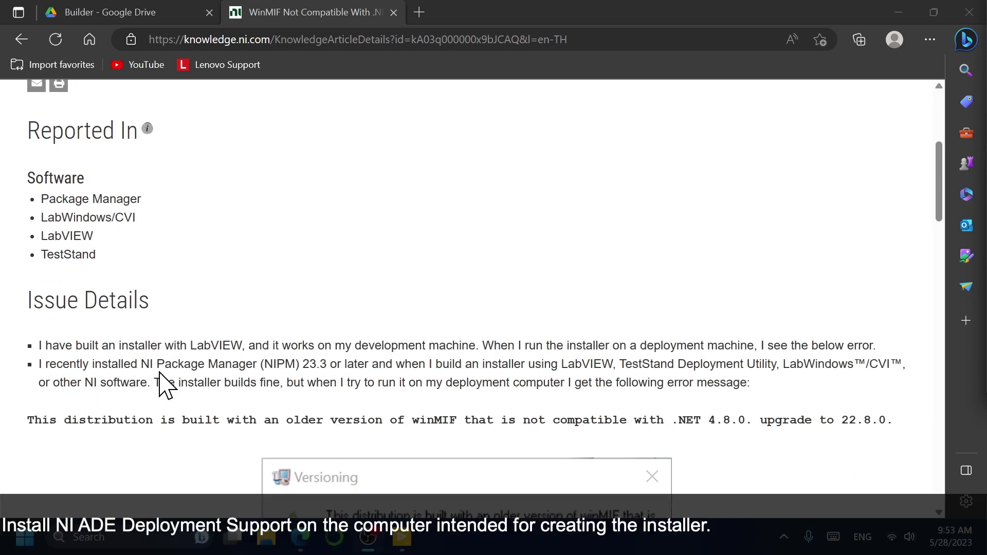
scroll(160, 373, "down", 6)
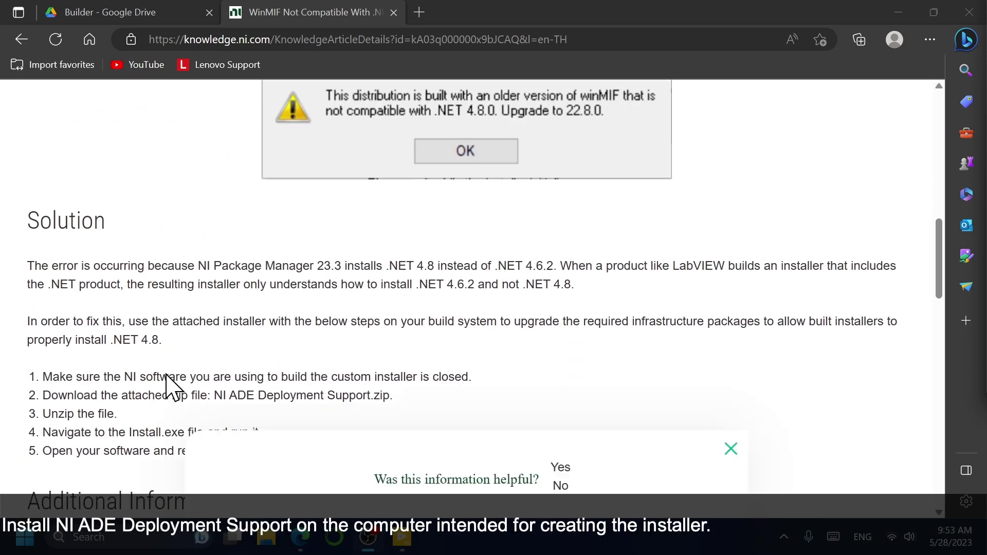
scroll(171, 383, "down", 1)
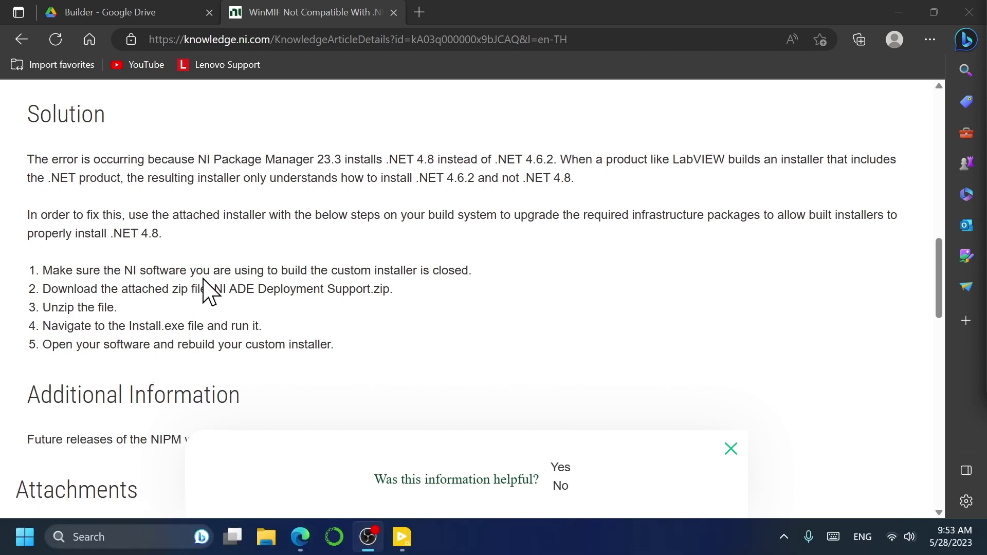
scroll(451, 359, "down", 4)
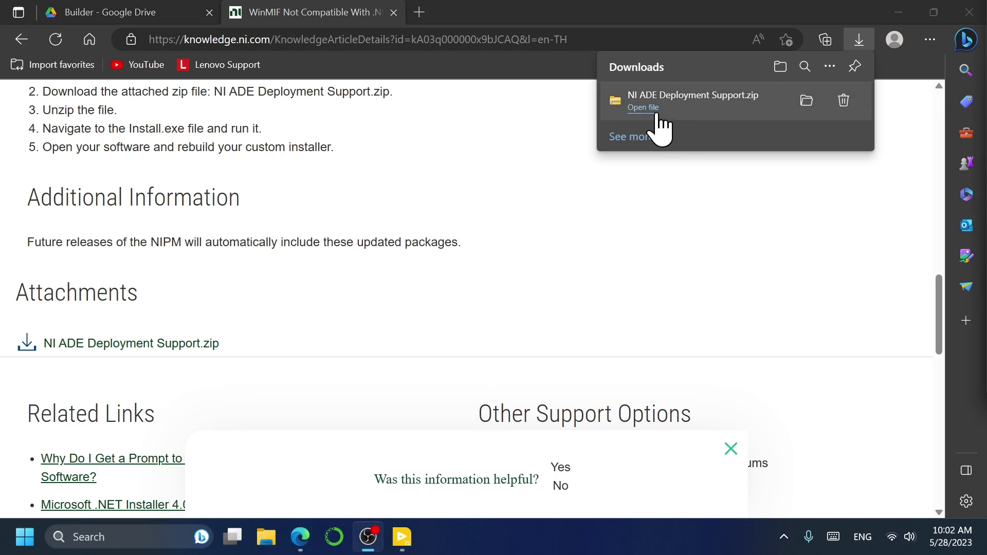
Step: Extract NI ADE Deployment Support.zip in the Downloads folder and open the innermost extracted NI ADE Deployment Support folder
left_click(650, 124)
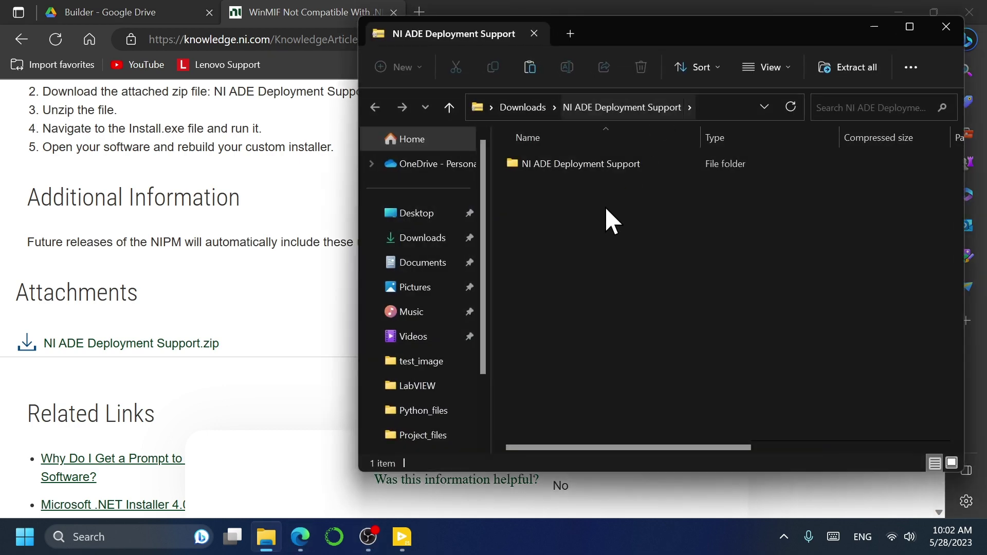
left_click(590, 166)
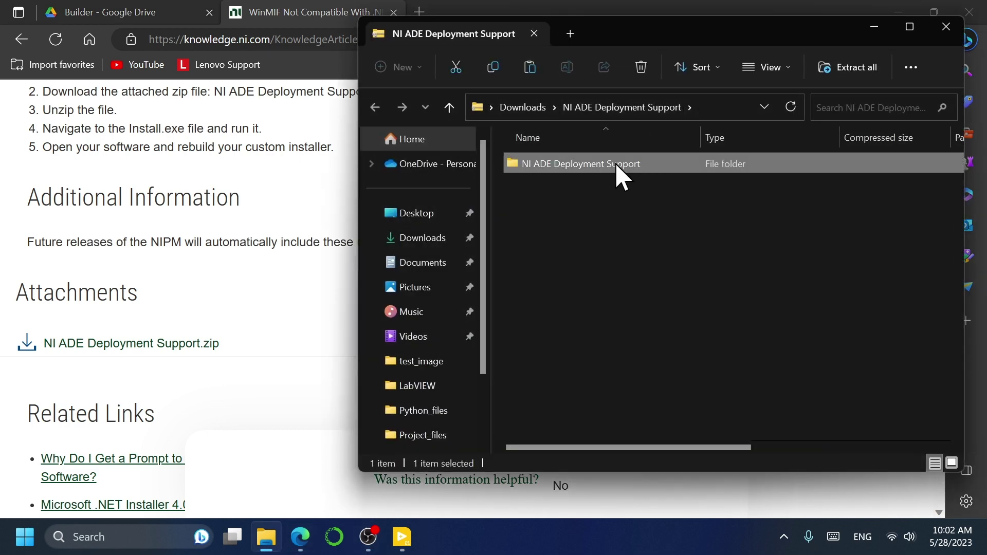
left_click(536, 108)
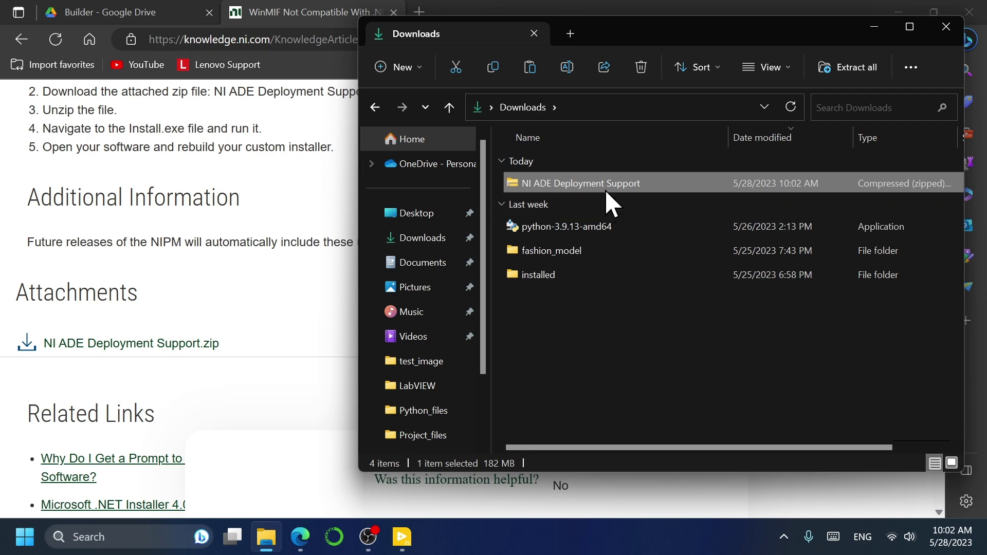
right_click(616, 181)
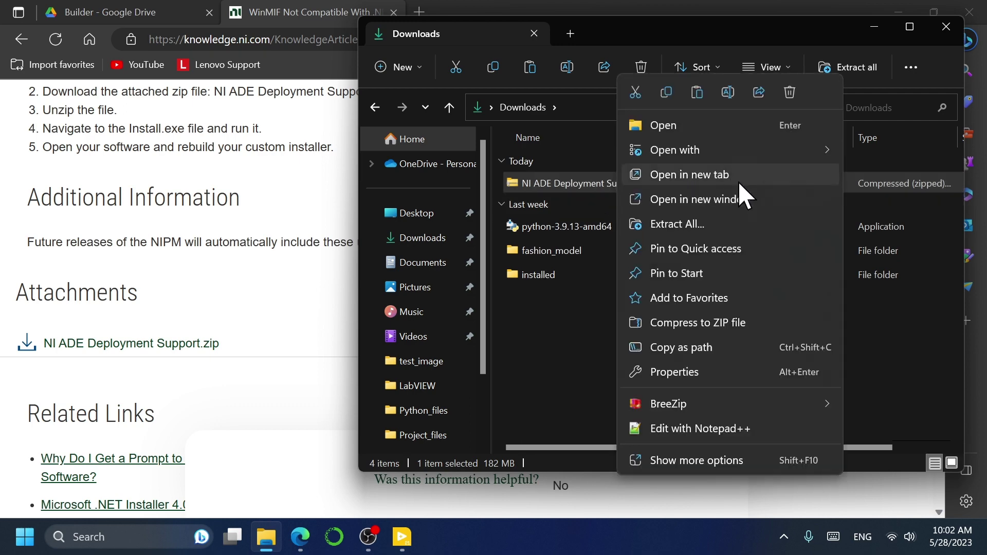
left_click(689, 463)
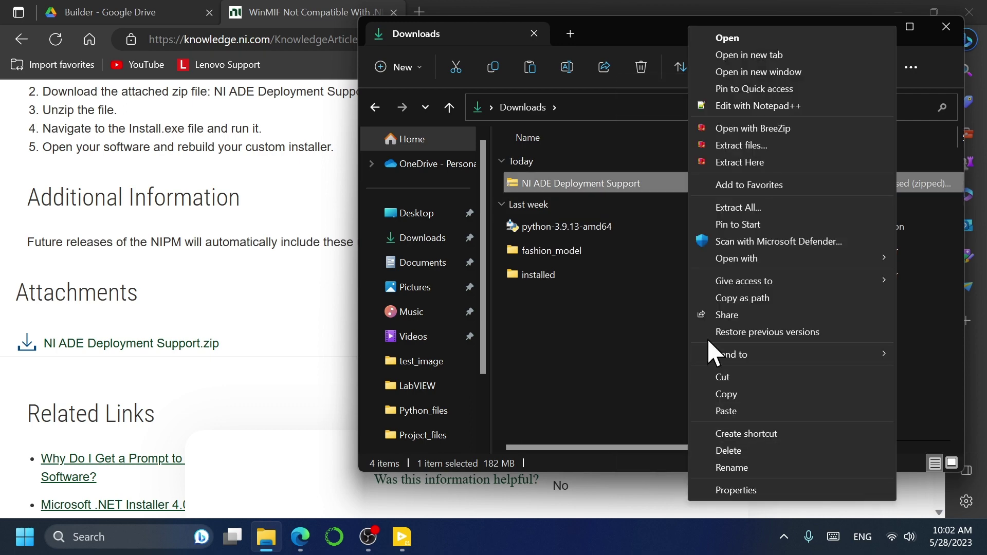
left_click(766, 165)
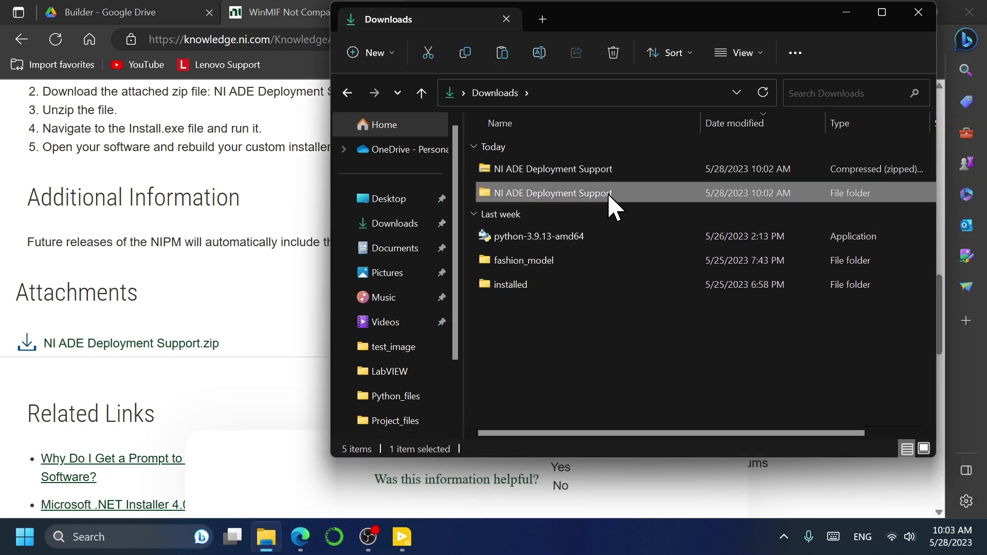
double_click(607, 193)
double_click(593, 171)
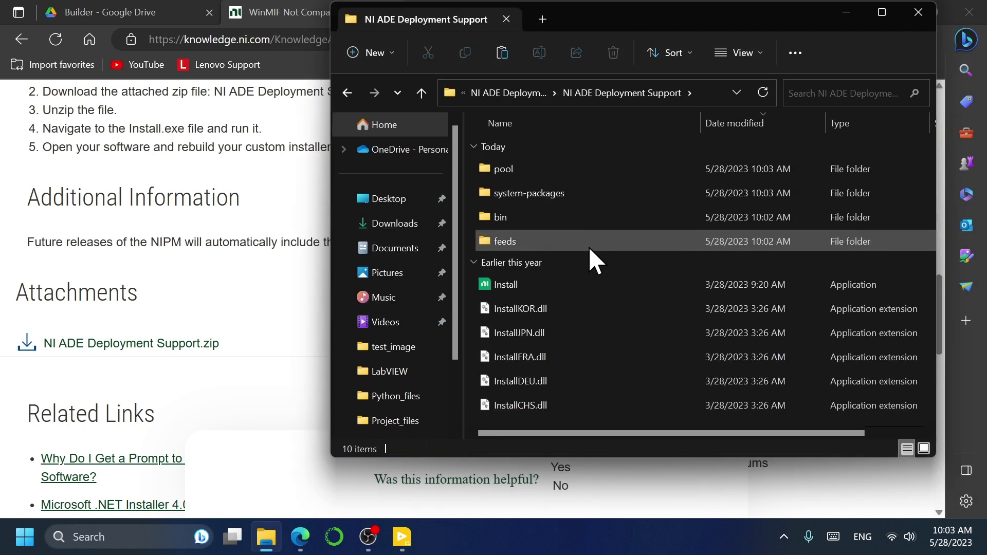
Step: Switch to LabVIEW, close the Ex1.lvproj project with its changes saved, and exit LabVIEW
left_click(402, 537)
left_click(324, 19)
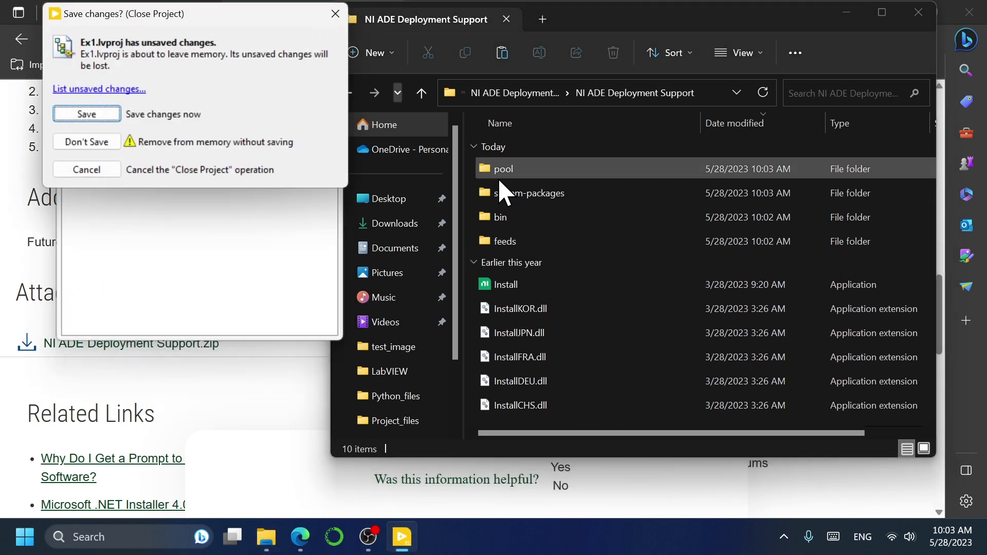
left_click(88, 115)
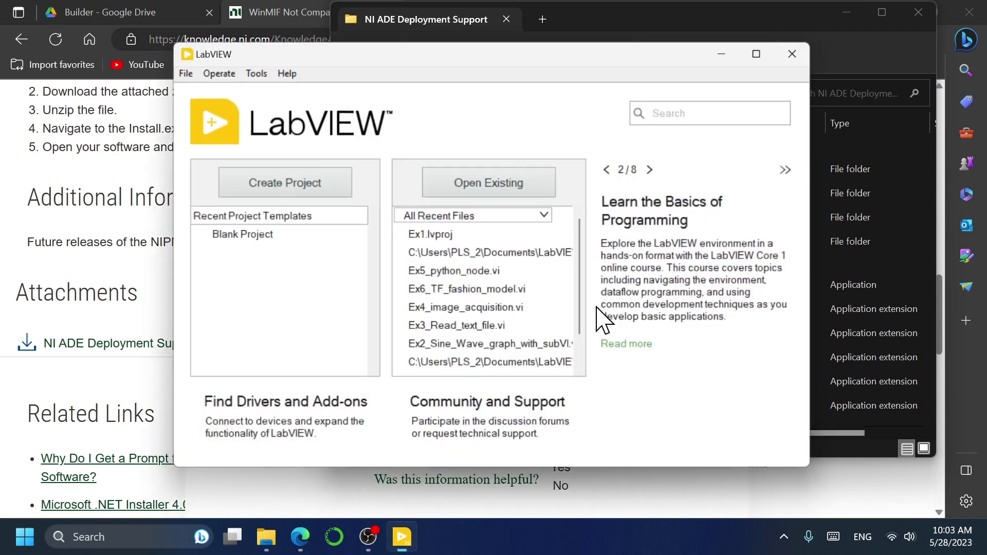
left_click(811, 57)
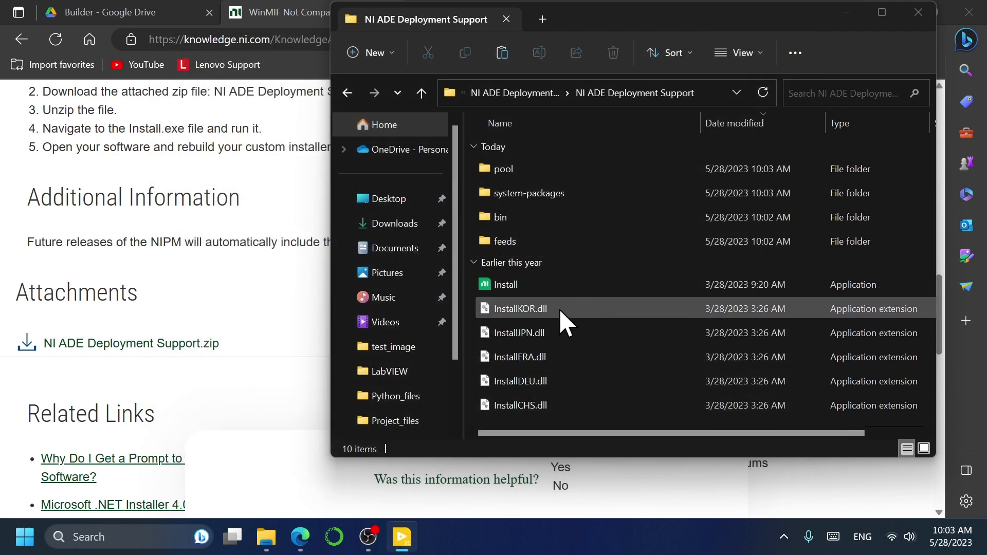
Step: Run the Install program from the extracted NI ADE Deployment Support folder and complete the package upgrade
double_click(550, 284)
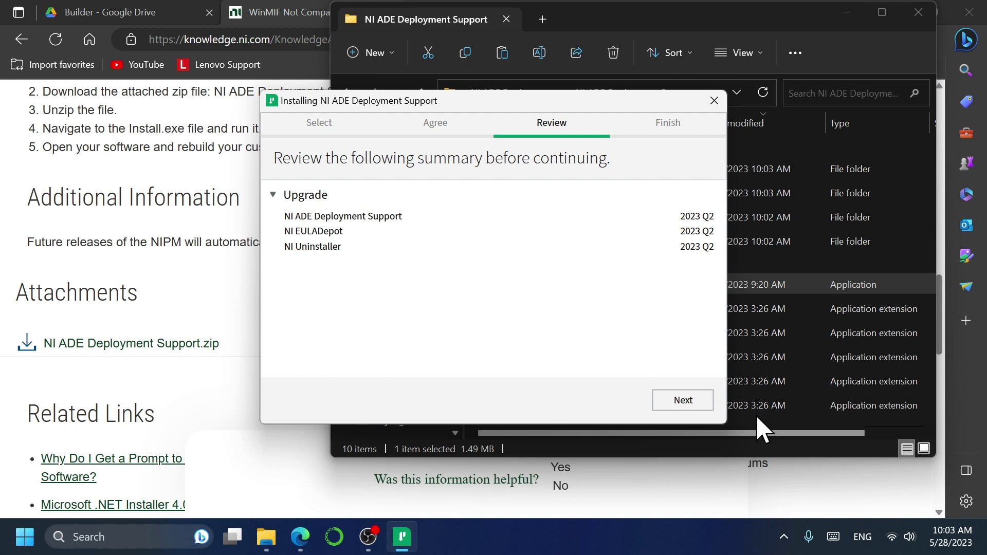
left_click(706, 409)
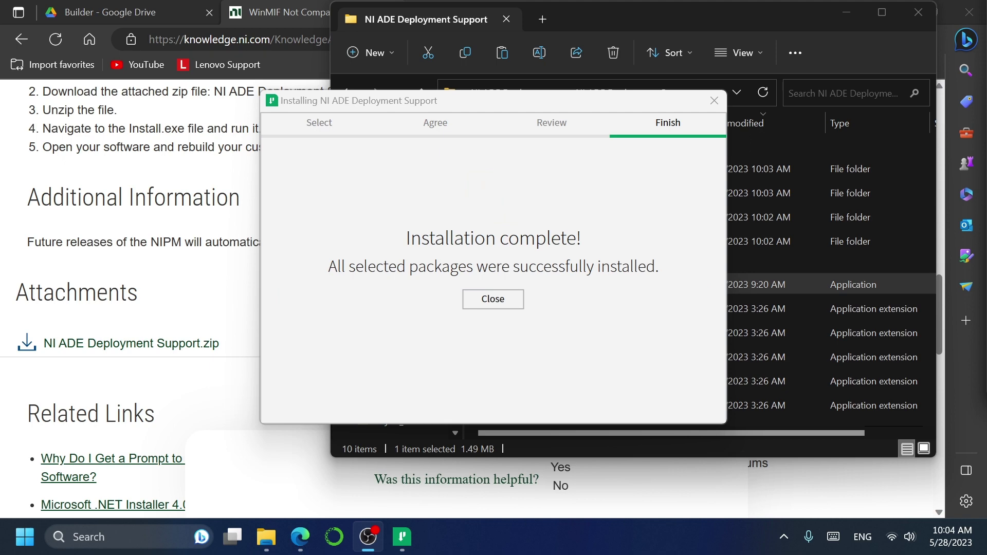
left_click(483, 303)
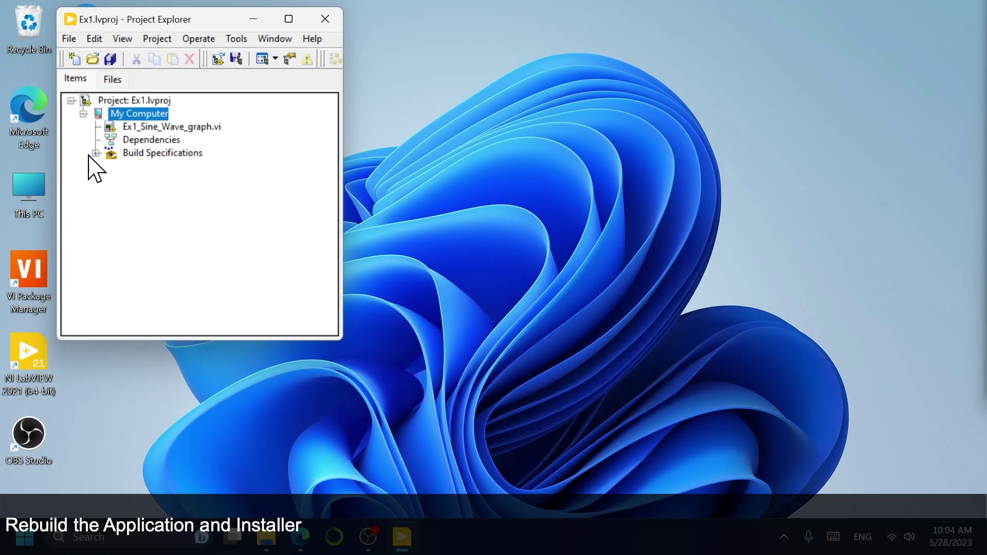
Step: Remove the My Installer_EX1 build specification from the Ex1.lvproj project
left_click(96, 153)
left_click(192, 184)
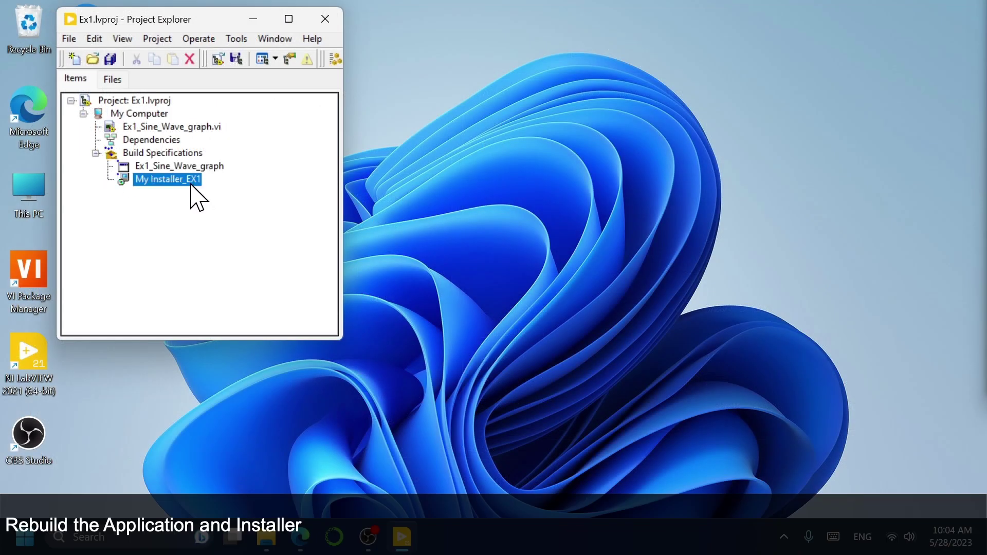
right_click(191, 184)
left_click(274, 244)
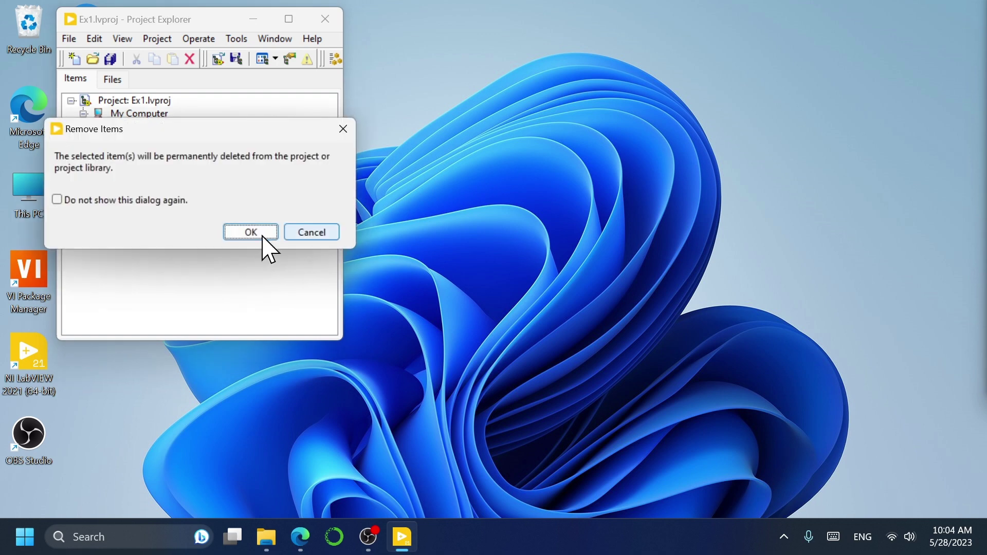
left_click(237, 230)
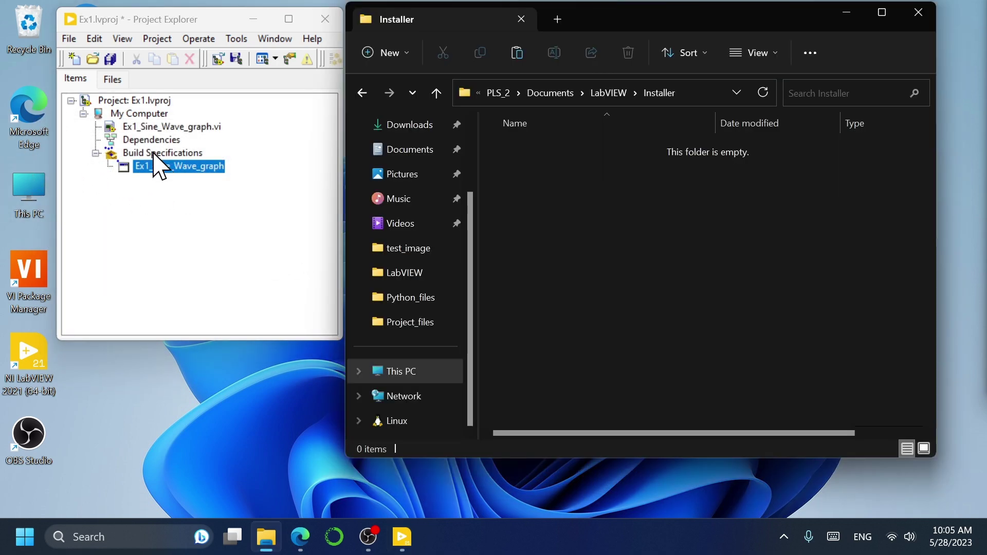
Step: Create a new installer build specification named My Installer_Ex1 in the Ex1 project
left_click(168, 155)
right_click(167, 153)
mouse_move(275, 163)
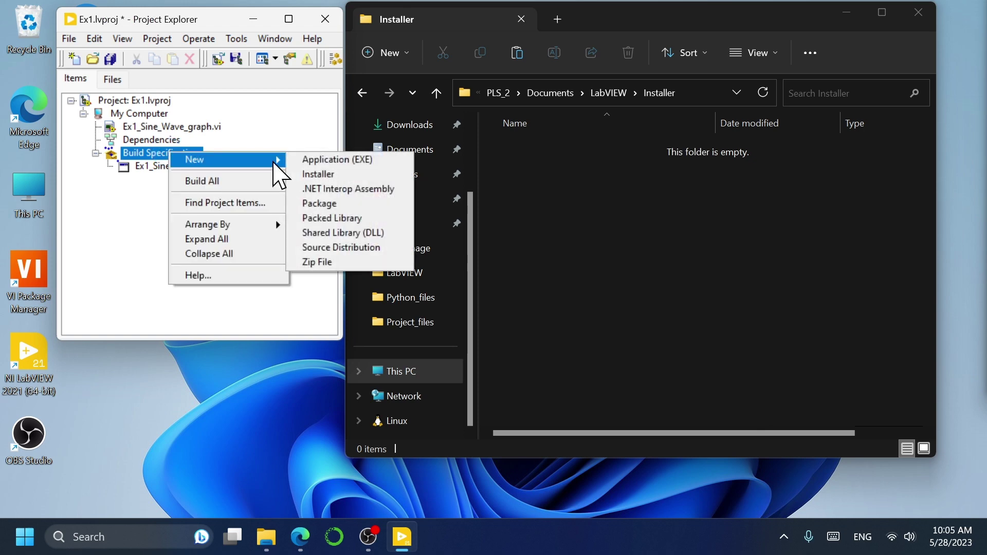
left_click(376, 177)
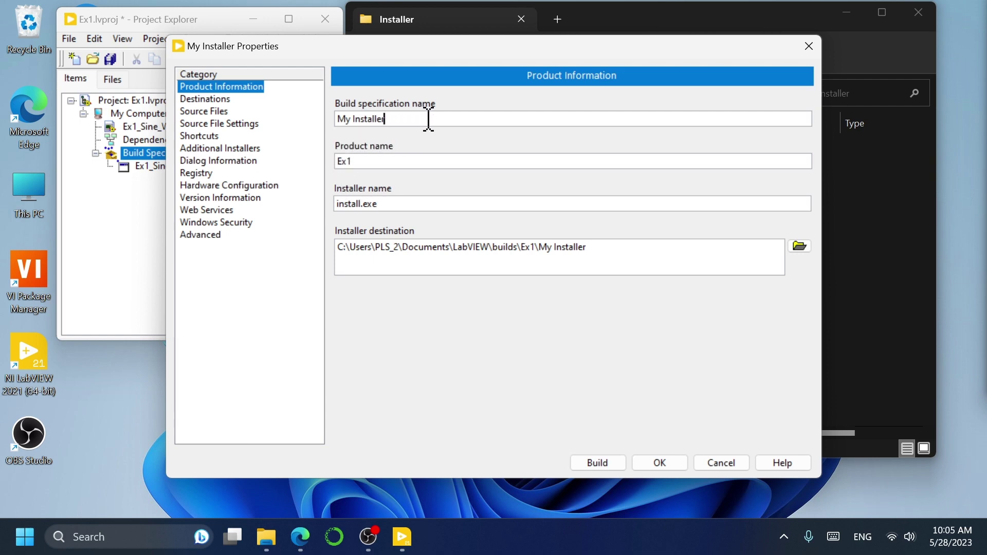
type("_Ex1")
Step: Review the destination, source file and shortcut settings, and turn off automatic selection of recommended installers and the runtime-only display
left_click(204, 99)
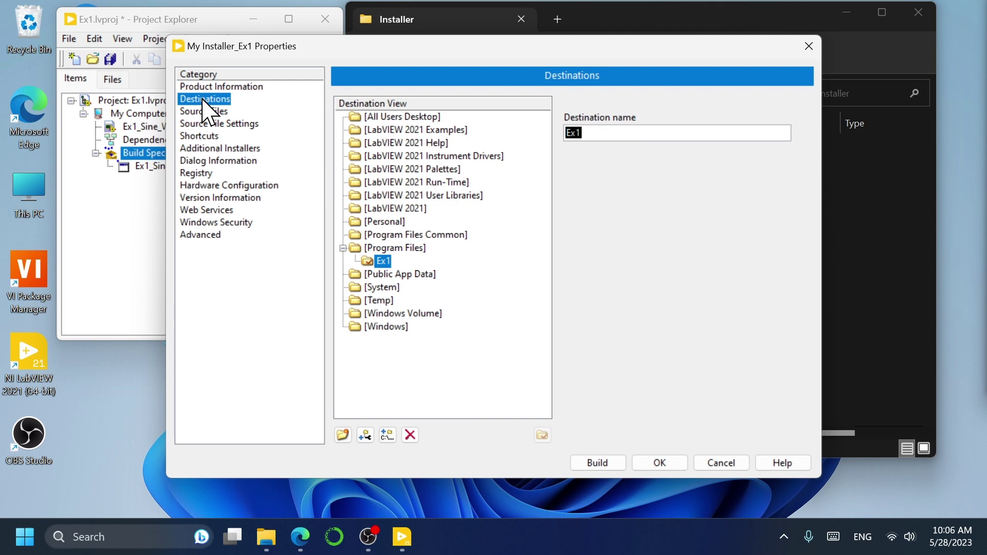
left_click(204, 111)
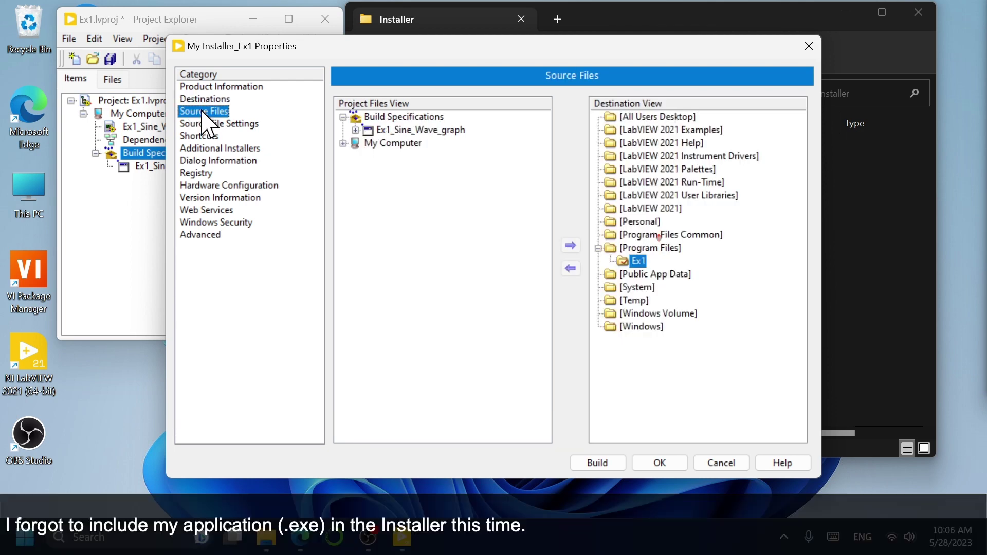
left_click(343, 143)
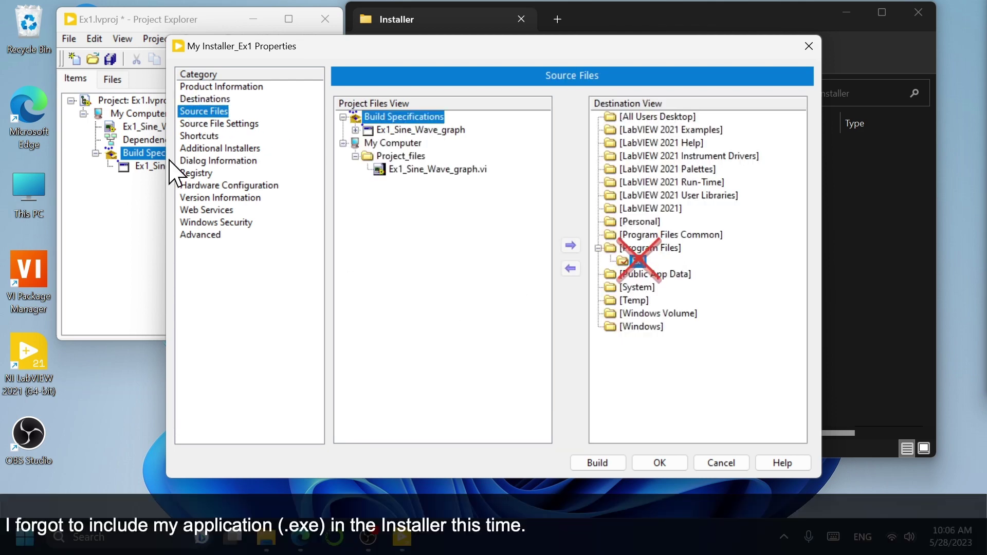
left_click(220, 124)
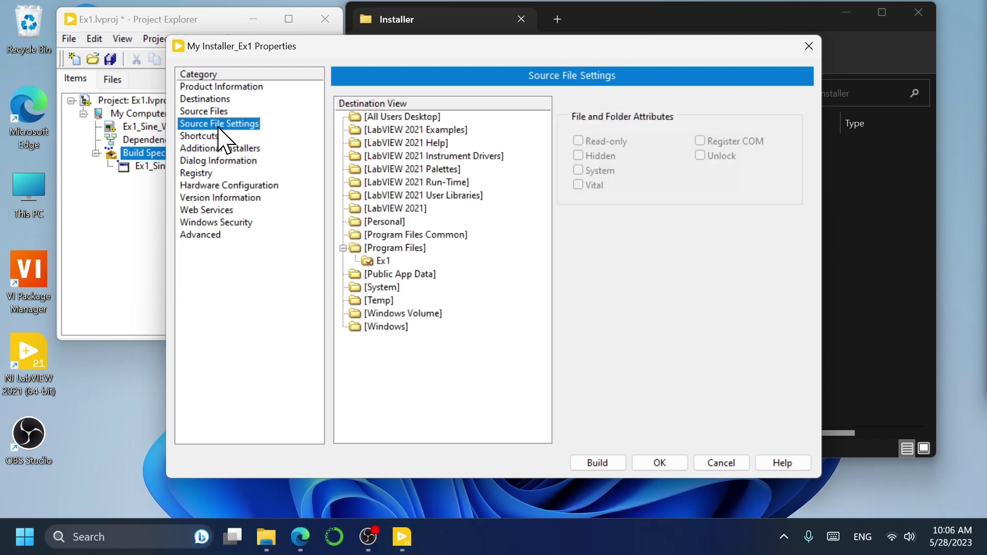
left_click(205, 137)
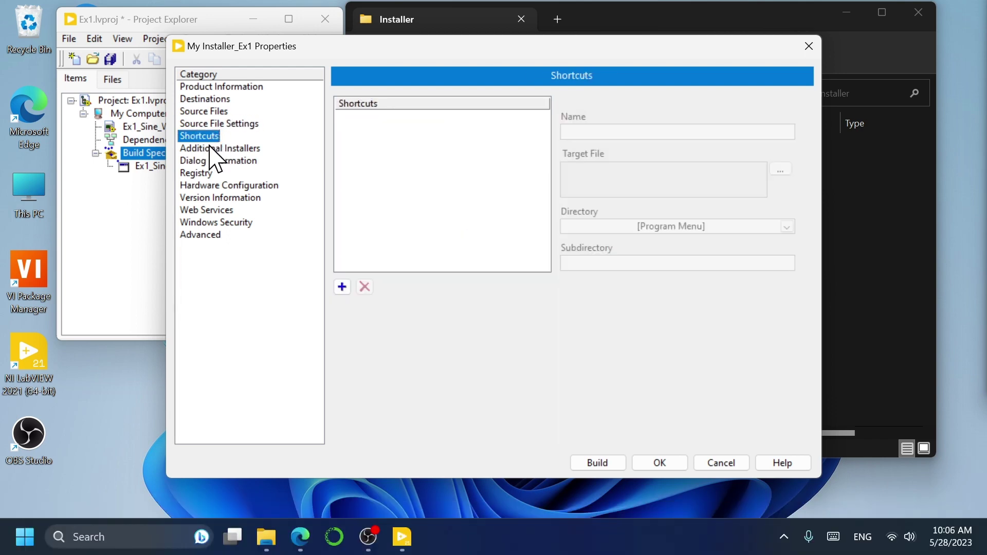
left_click(210, 148)
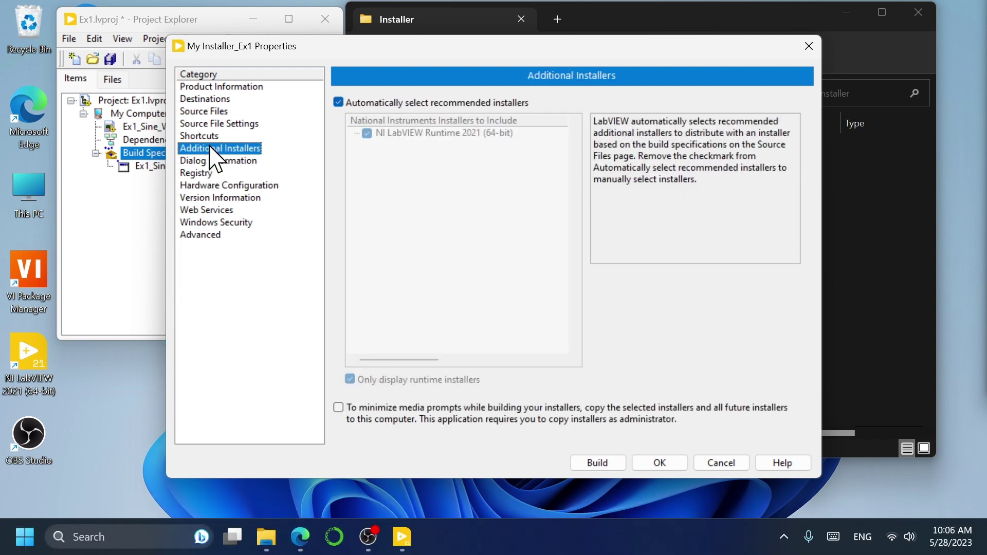
left_click(339, 102)
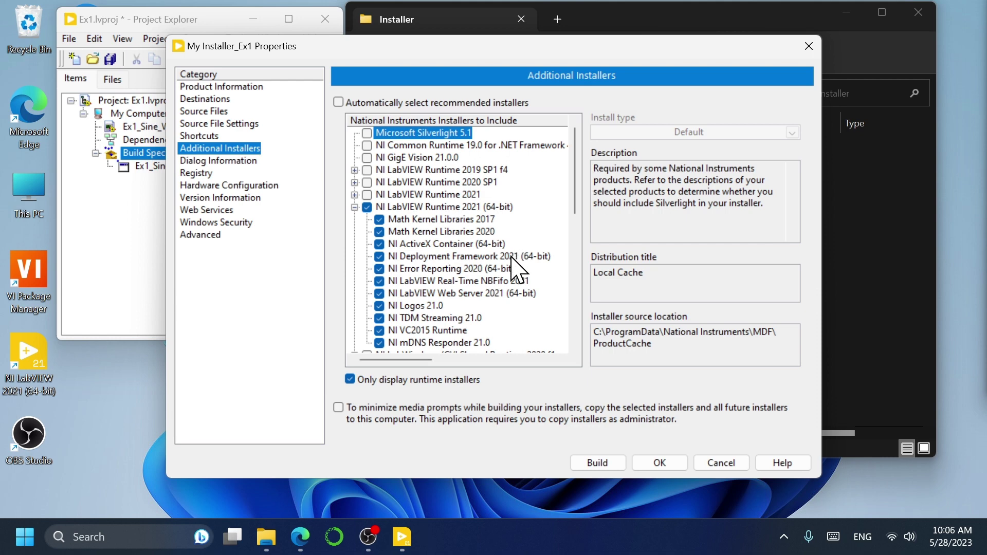
left_click(350, 380)
Step: Set the installer's system requirements to Windows 10 or later and save the specification without any source files
left_click(201, 235)
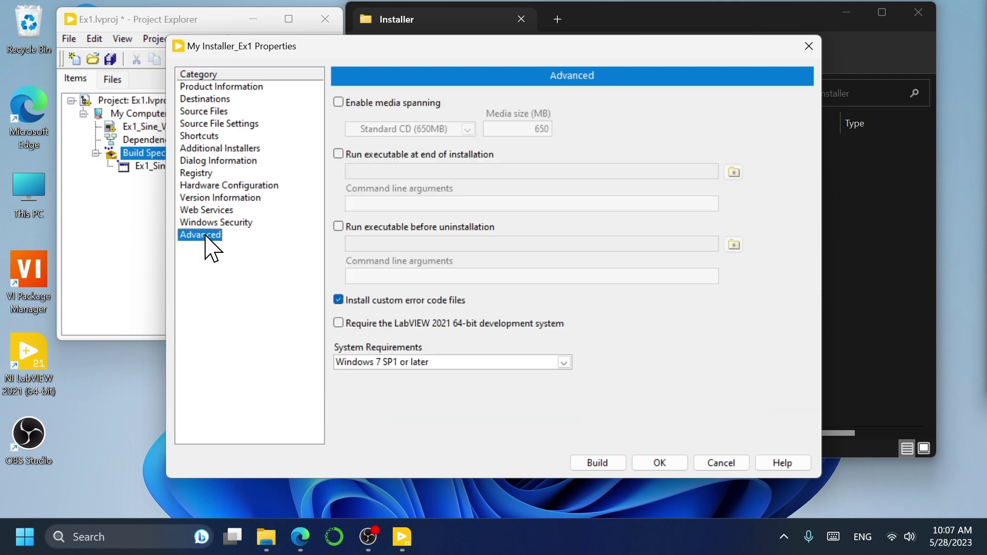
left_click(453, 363)
left_click(470, 422)
left_click(642, 463)
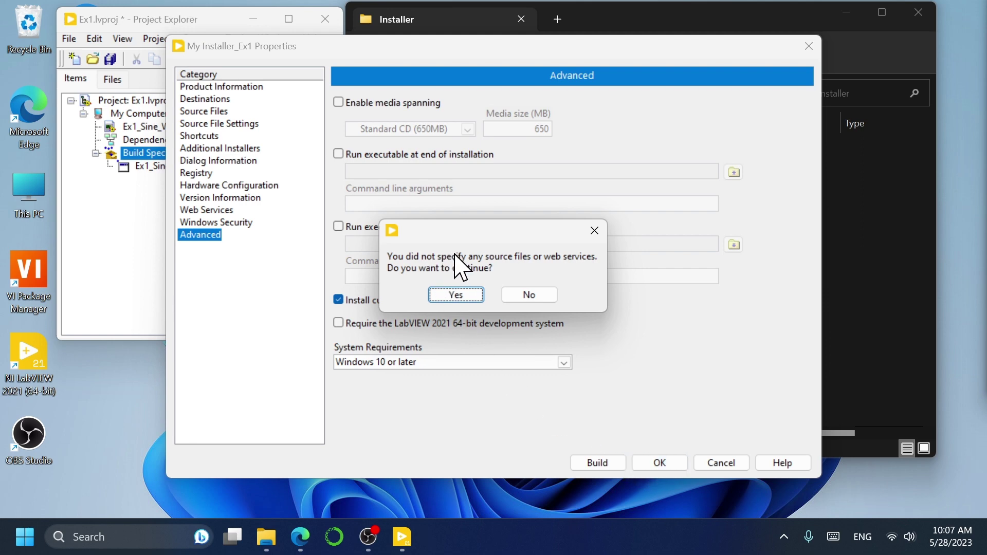
left_click(470, 299)
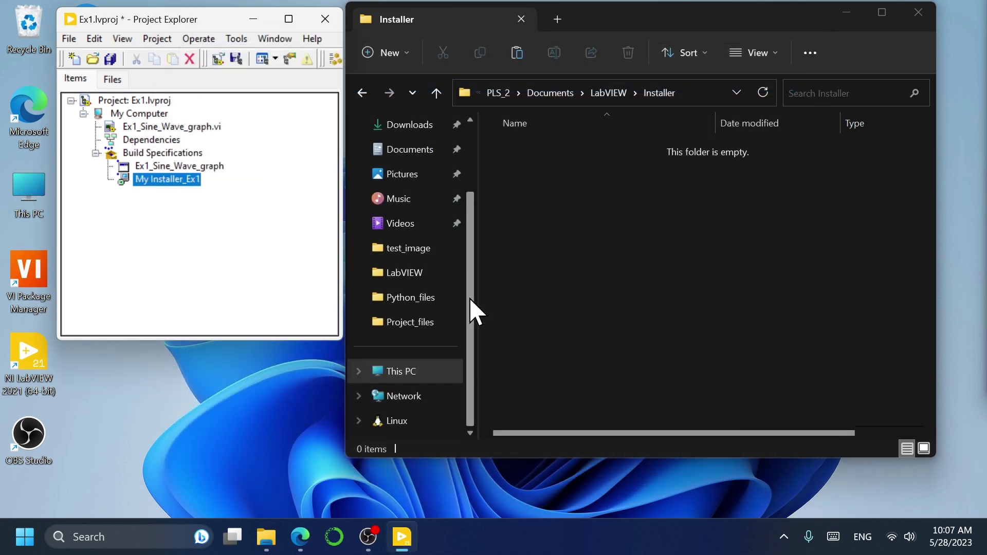
Step: Build the My Installer_Ex1 specification and dismiss the build status when it is done
right_click(164, 191)
left_click(211, 185)
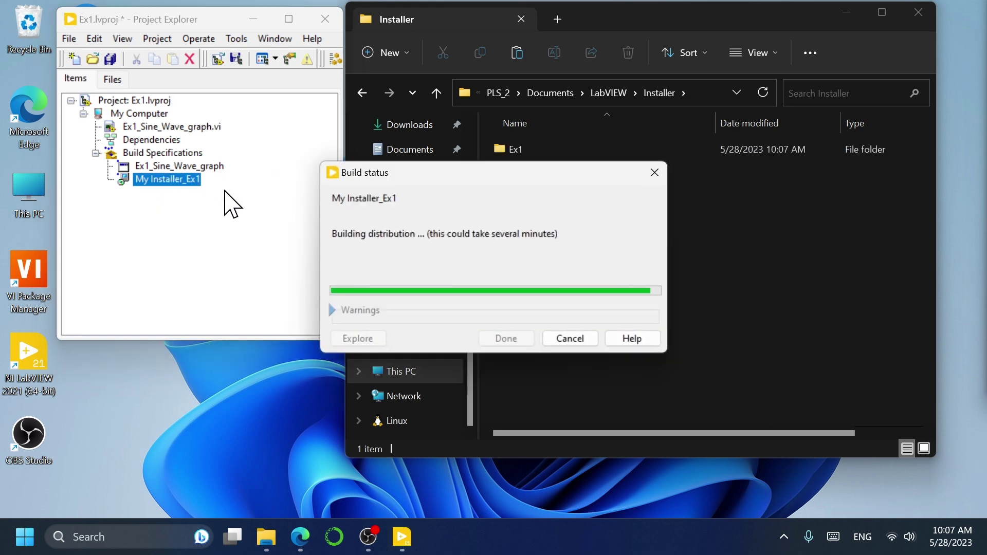
left_click(506, 339)
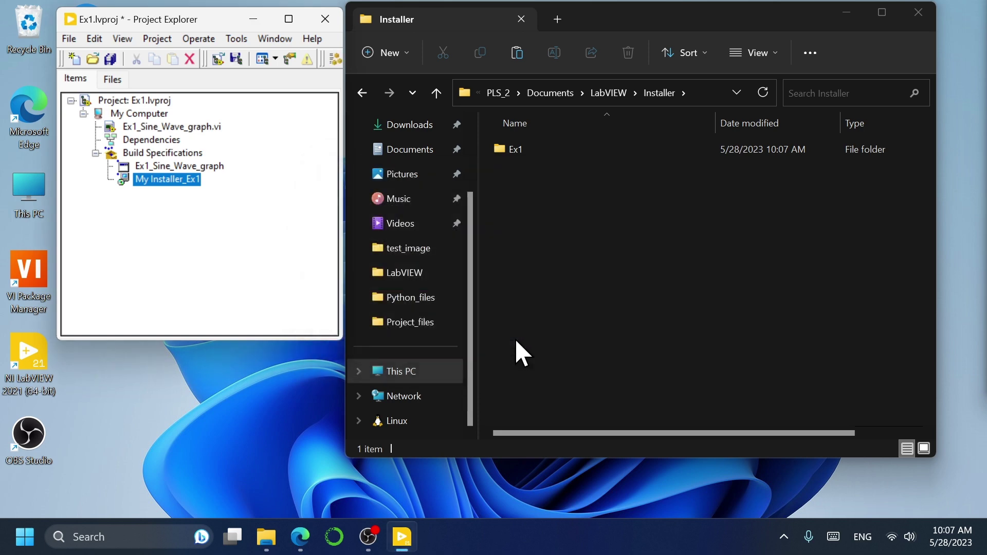
Step: Inspect the contents of the built Ex1 installer folder and check the folder's size in its properties
double_click(528, 151)
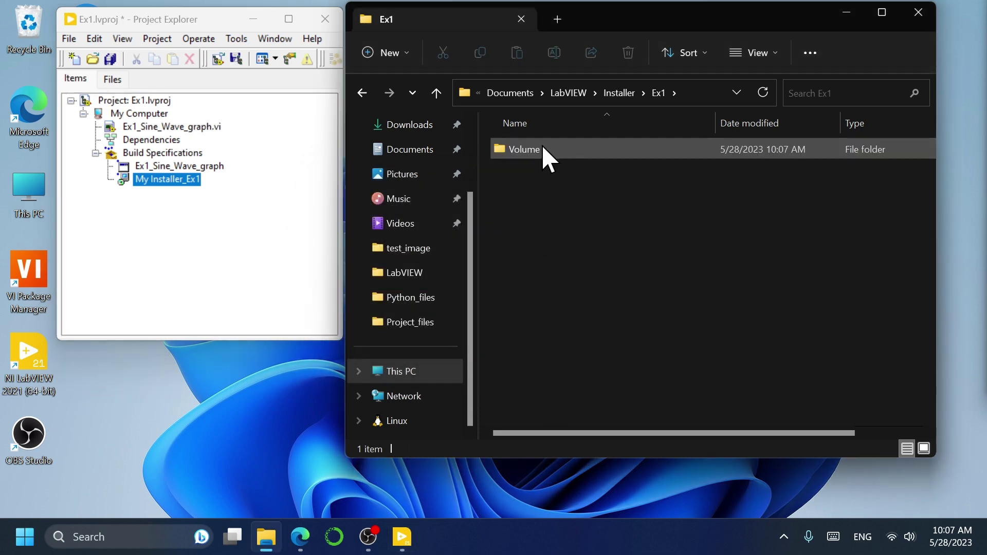
double_click(542, 148)
left_click(555, 93)
right_click(559, 150)
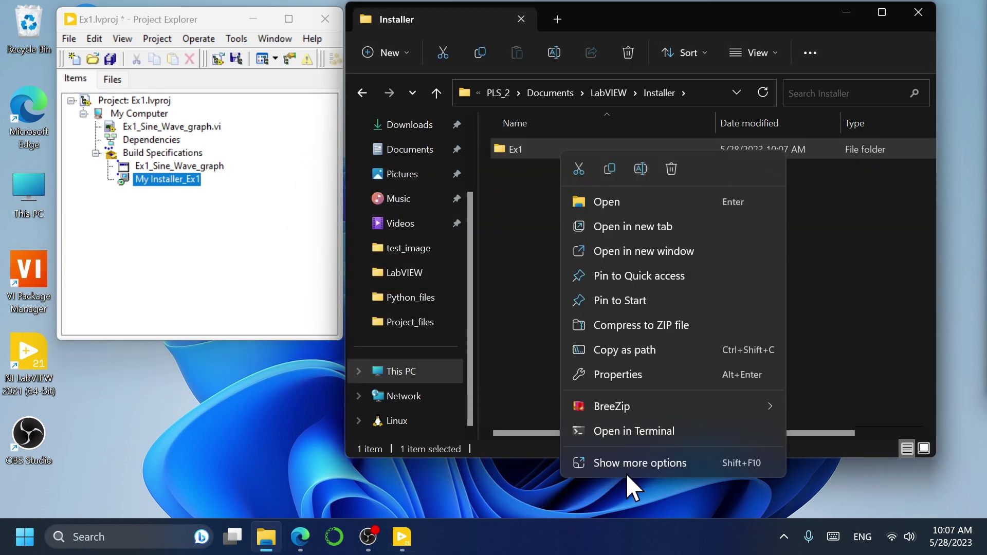
left_click(641, 462)
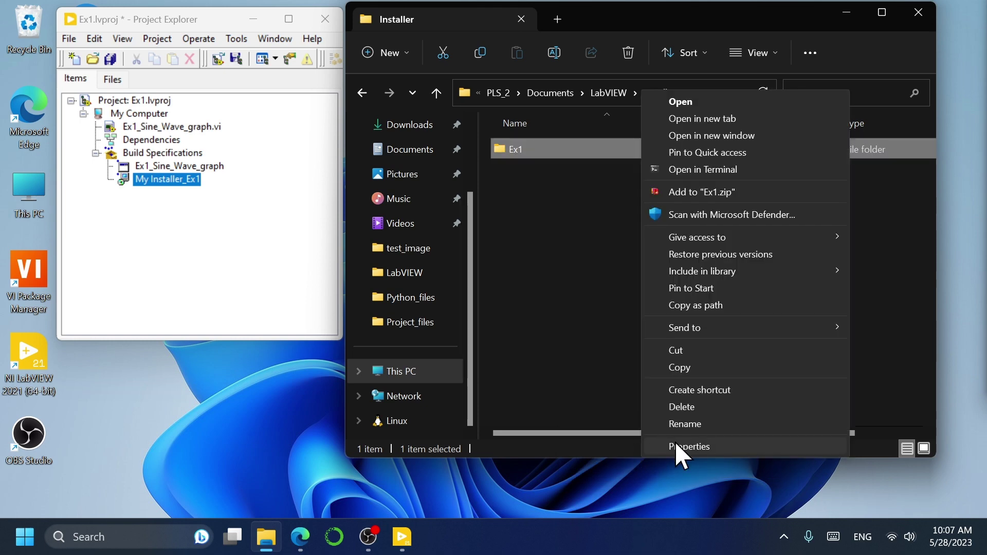
left_click(674, 444)
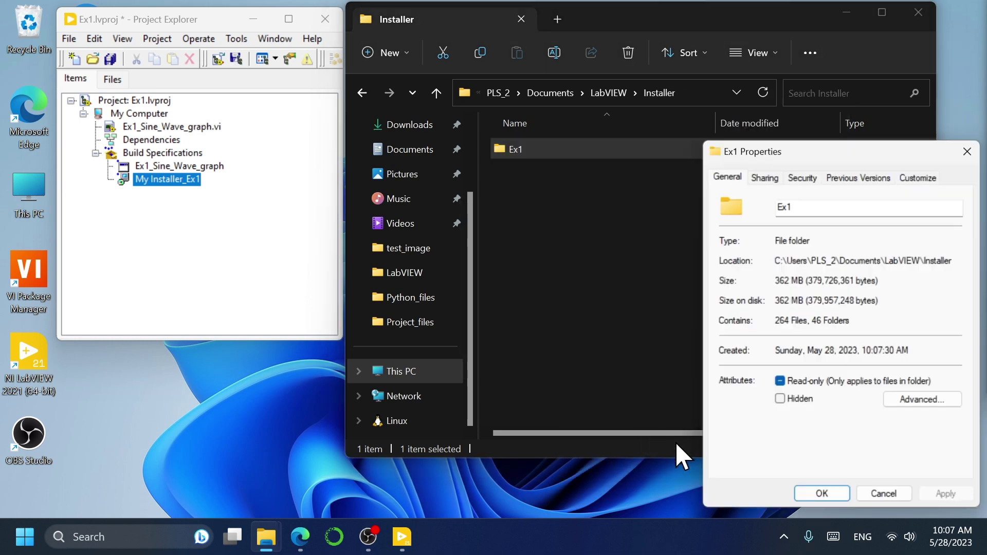
left_click(968, 151)
left_click(514, 241)
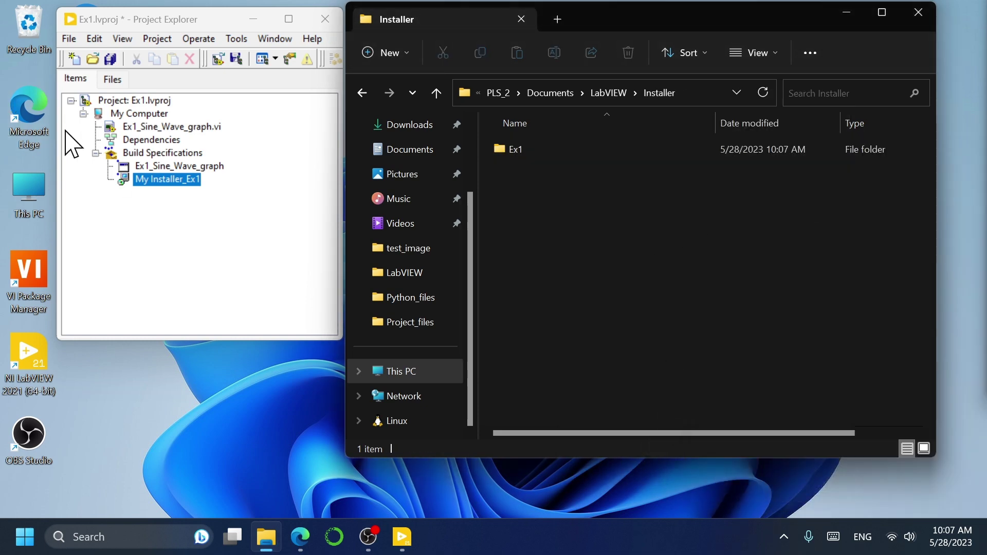
Step: Copy the Installer and Build folders from the LabVIEW documents folder to USB Drive (D:)
double_click(31, 196)
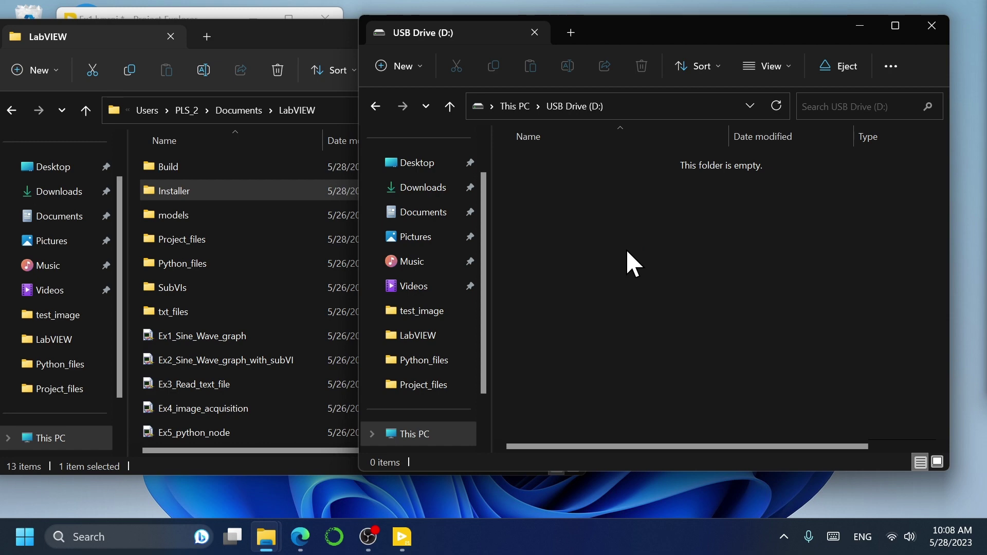
key("ctrl+v")
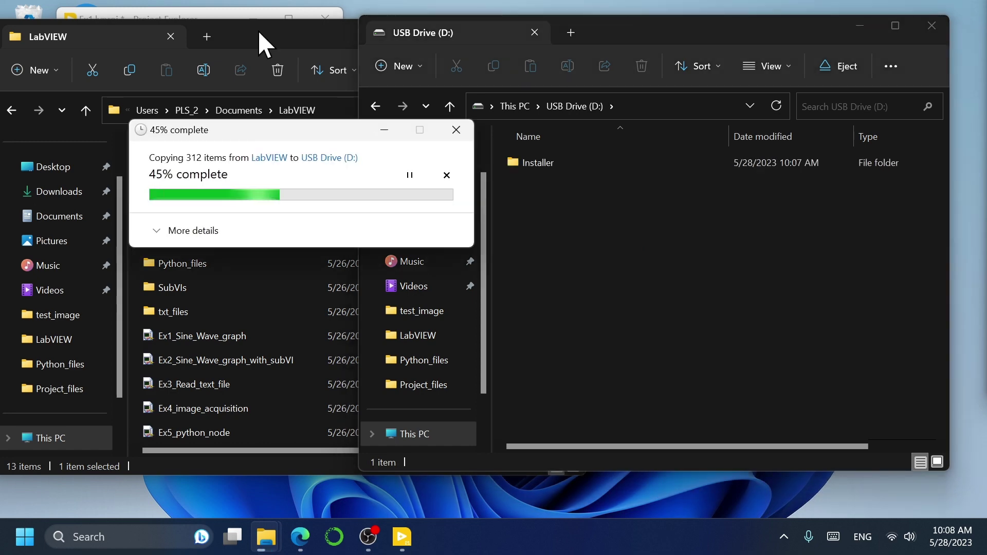
left_click(258, 29)
left_click(182, 170)
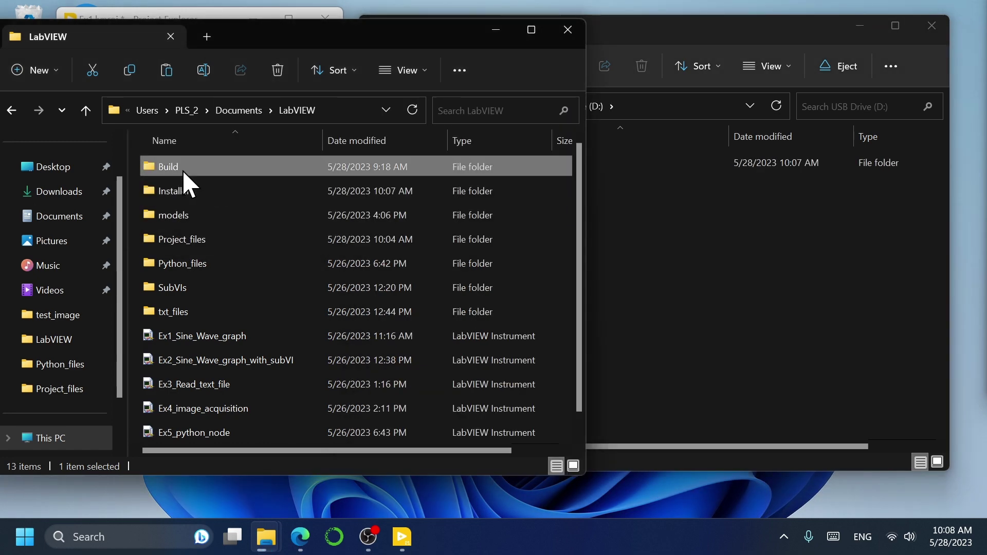
left_click_drag(182, 169, 809, 277)
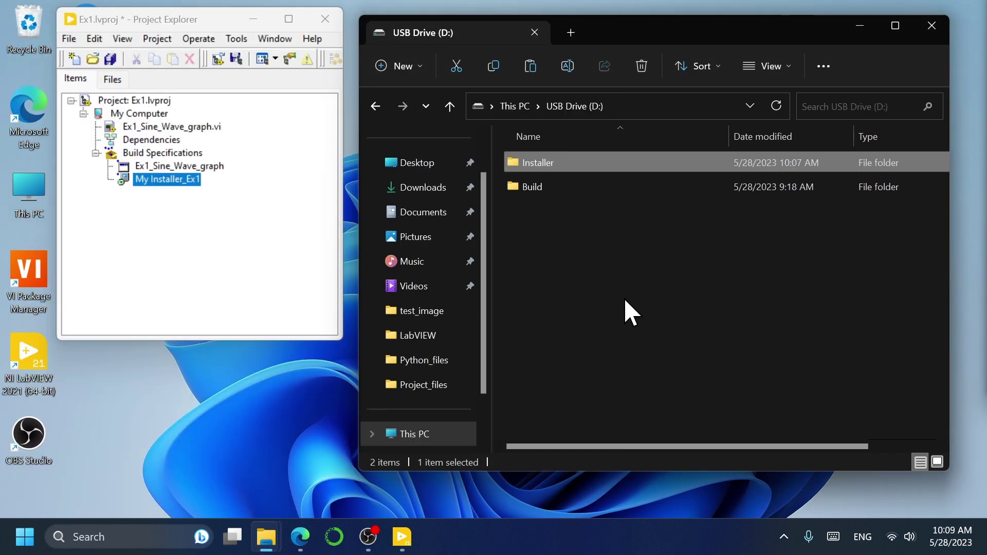
Step: Close the USB drive's folder window and safely eject the USB2.0-CRW device
left_click(931, 25)
left_click(784, 537)
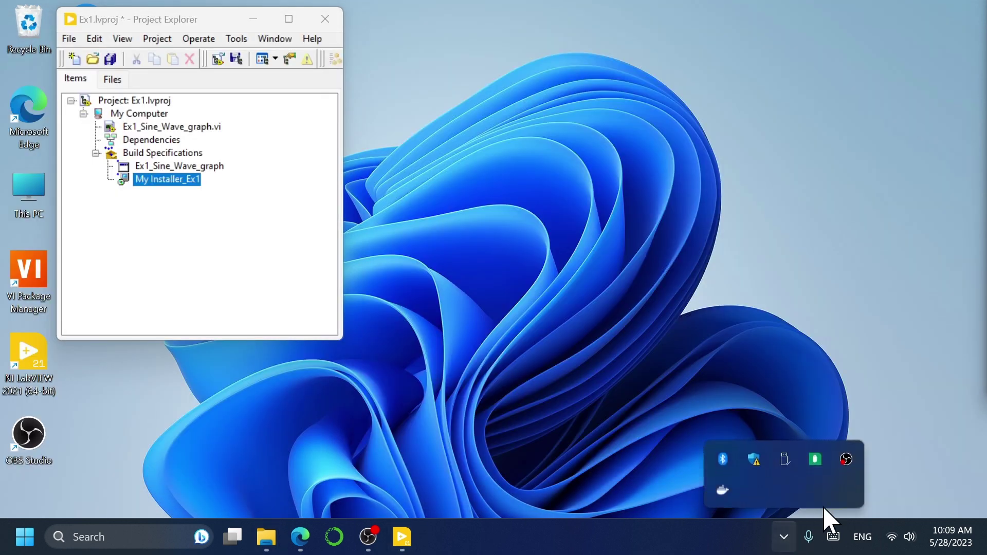
left_click(787, 463)
left_click(828, 435)
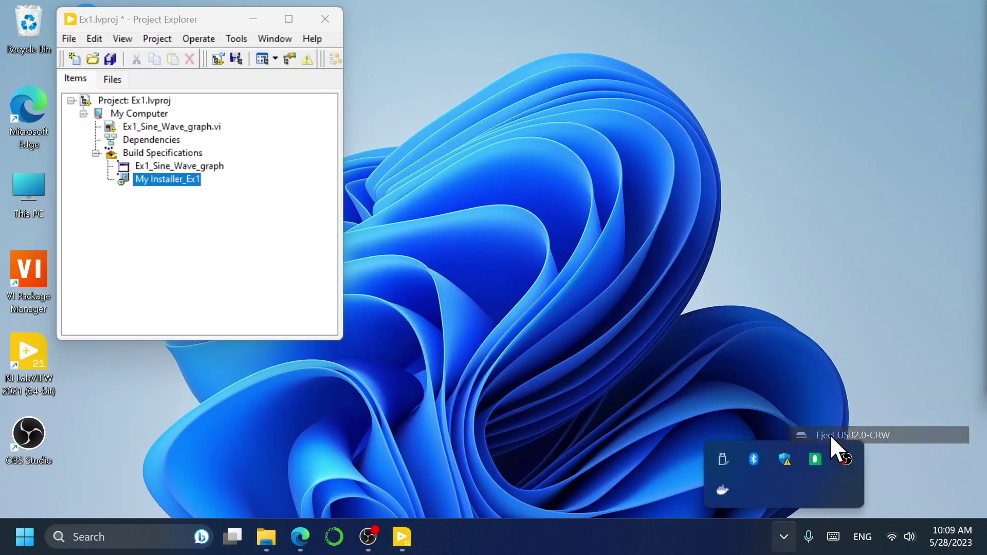
left_click(954, 413)
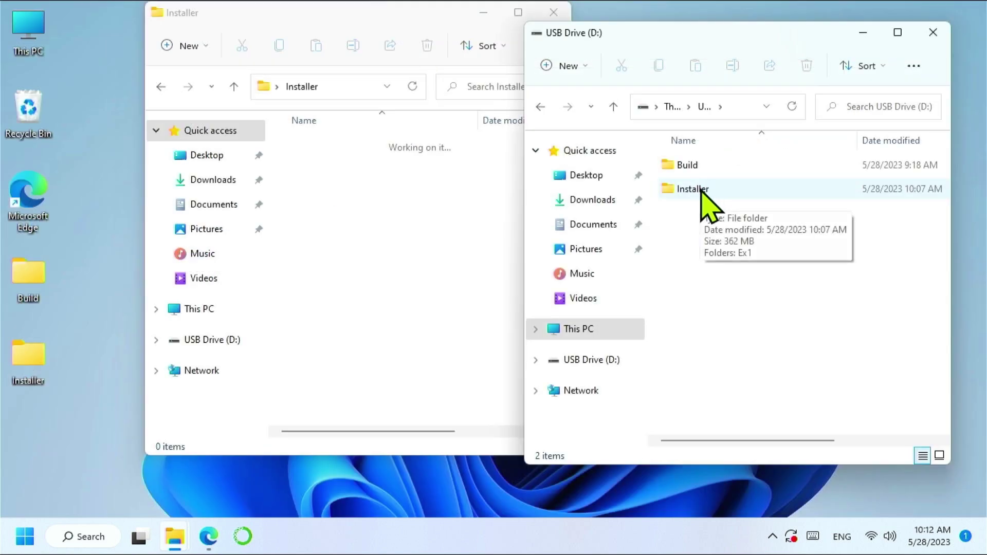
Step: On the target computer, copy the Ex1 folder from the USB drive's Installer folder into the desktop Installer folder
double_click(702, 186)
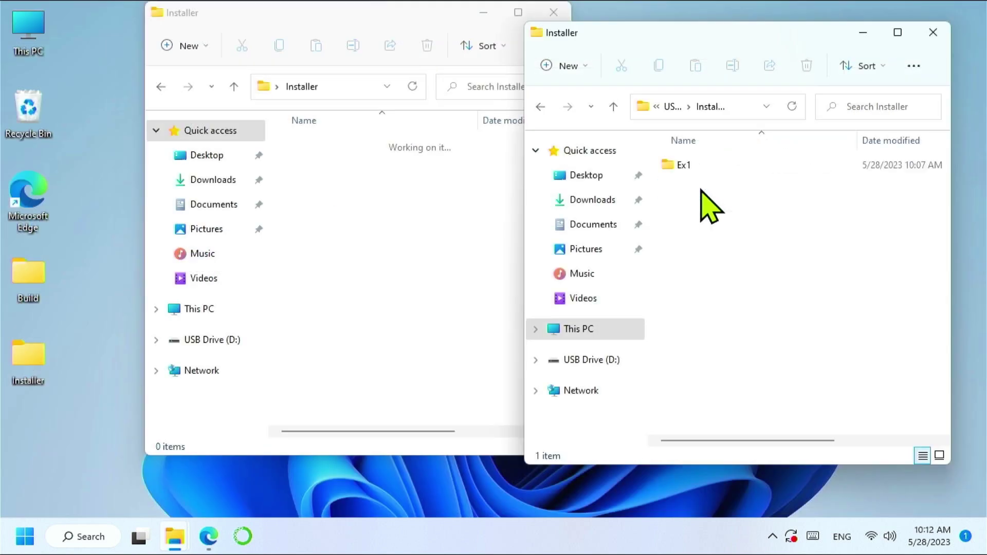
right_click(690, 167)
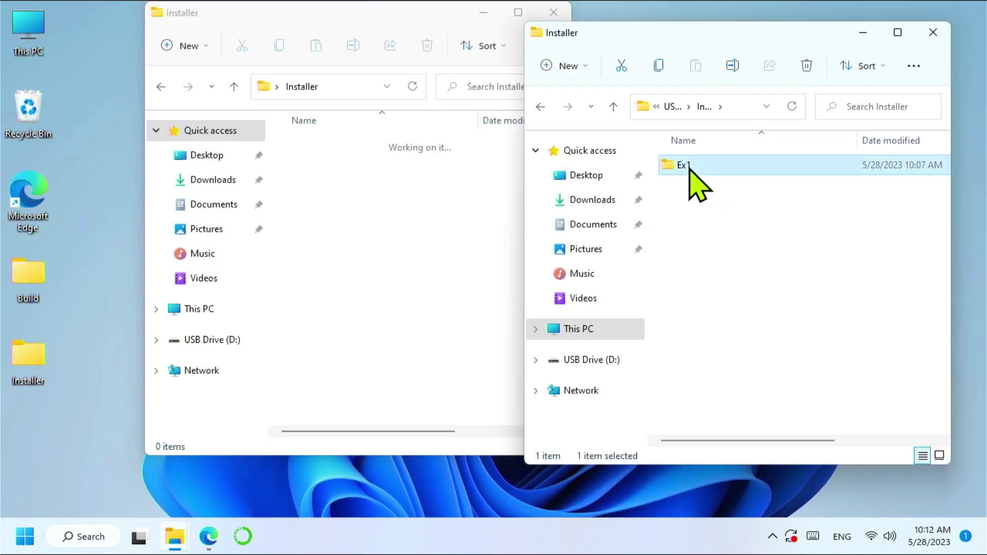
left_click(741, 187)
left_click(402, 232)
right_click(401, 232)
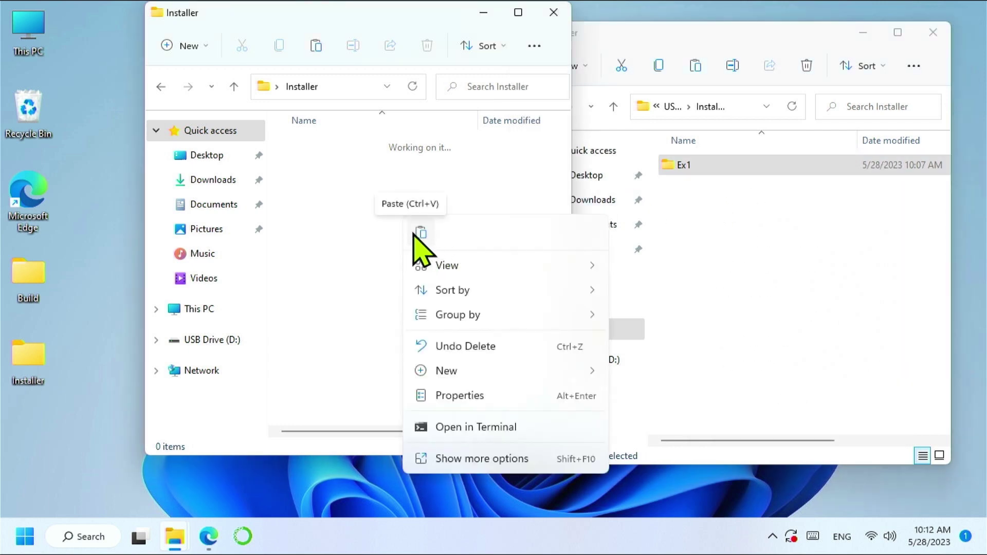
left_click(421, 233)
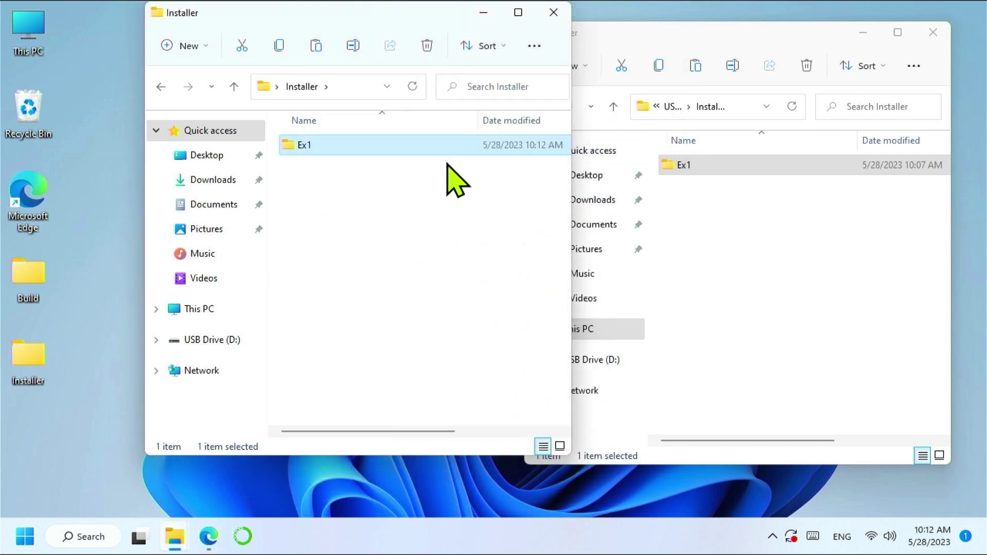
Step: Launch install.exe from the copied Ex1 folder's Volume subfolder and allow it to make changes to the device
double_click(433, 148)
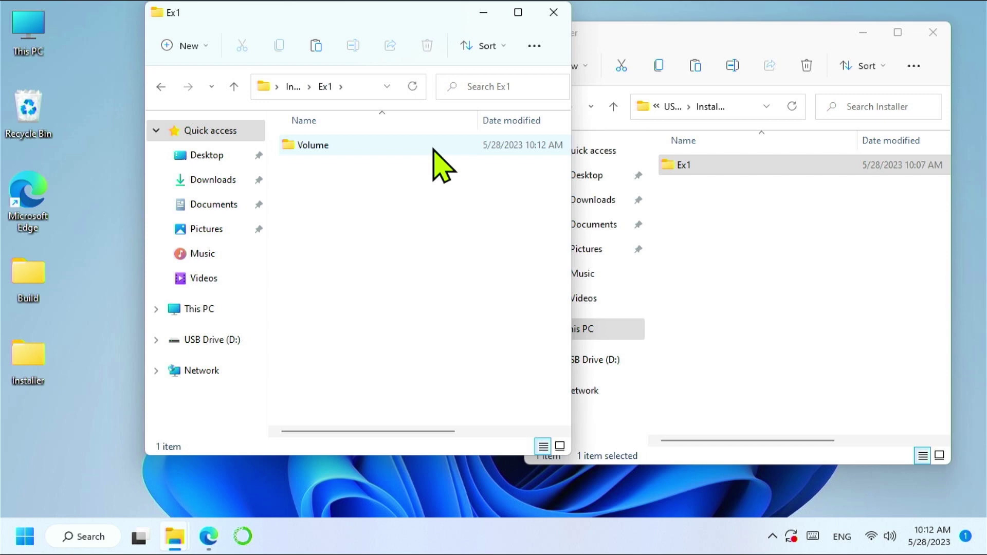
double_click(426, 152)
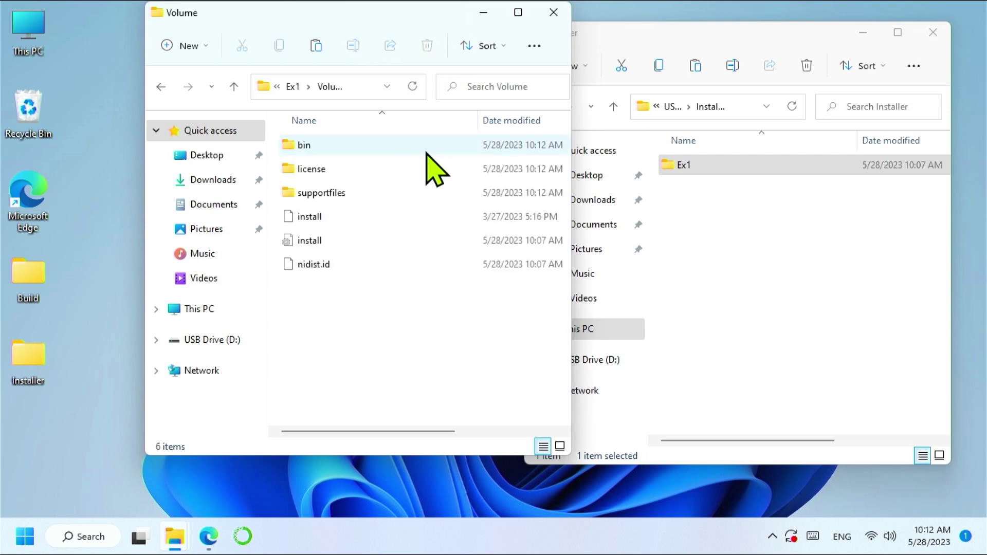
double_click(362, 217)
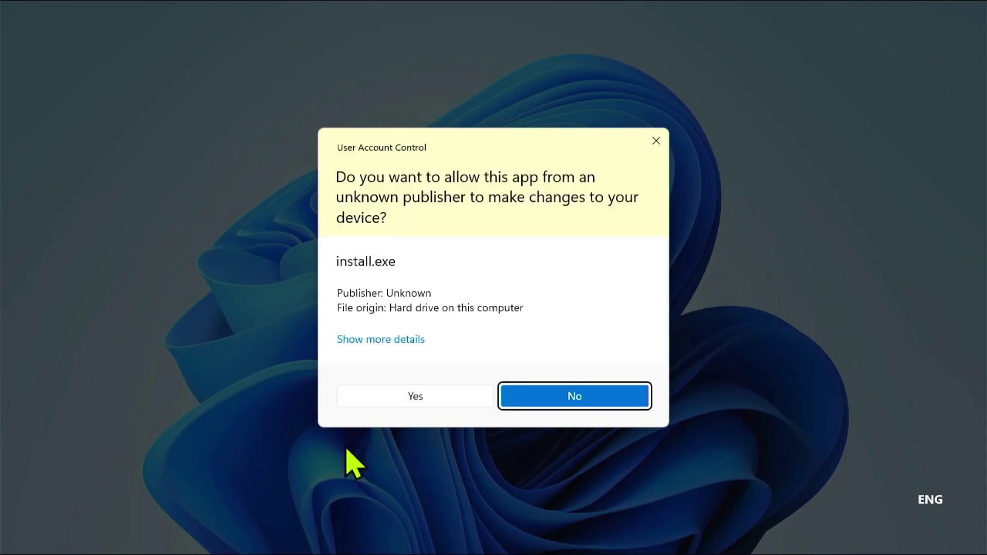
left_click(391, 395)
Step: Install Ex1 to the default directories, accepting the license agreement, and restart the computer to complete the setup
left_click(600, 417)
left_click(591, 371)
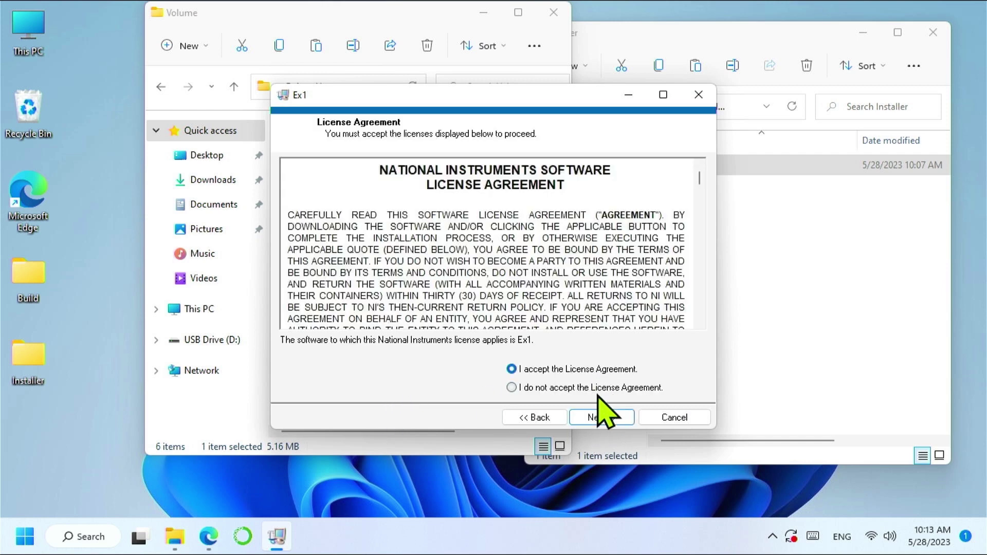
left_click(602, 418)
left_click(605, 418)
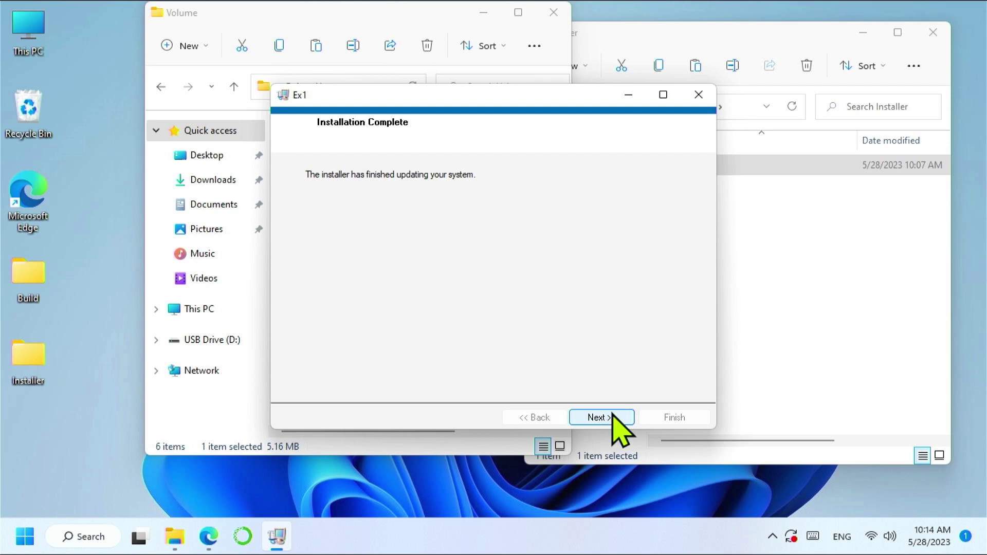
left_click(611, 418)
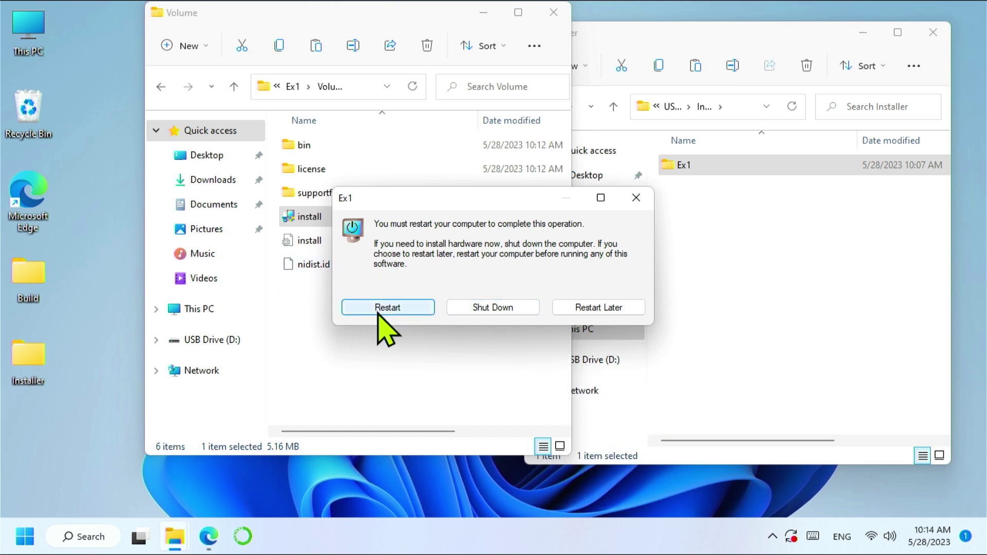
left_click(381, 310)
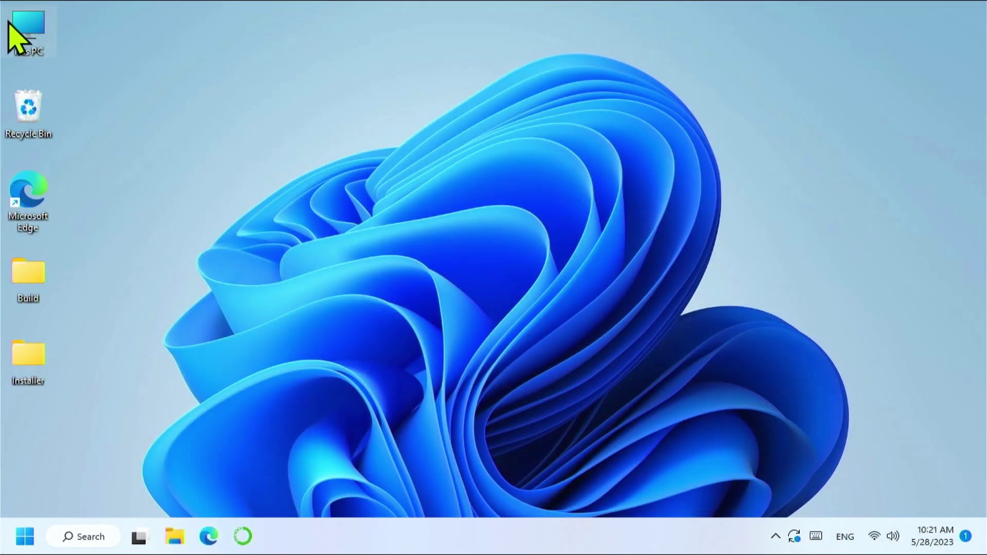
Step: Check the Program Files folder on Local Disk (C:) for the installed Ex1 and National Instruments folders
double_click(17, 18)
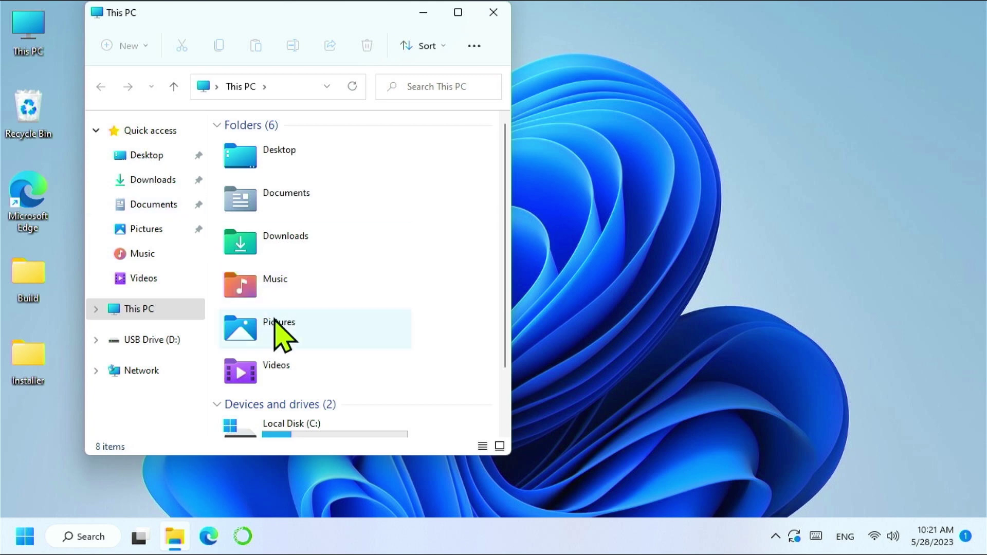
scroll(344, 365, "down", 2)
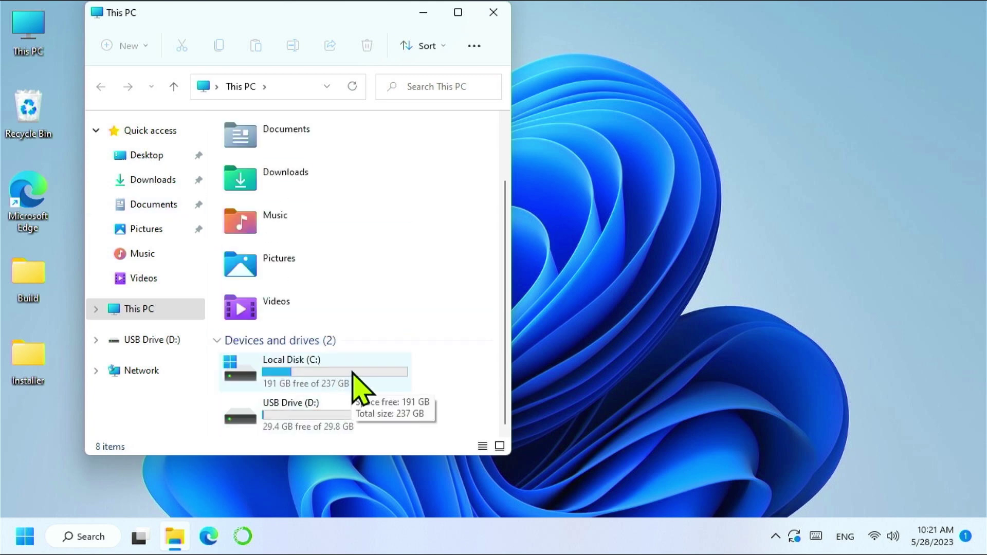
double_click(352, 374)
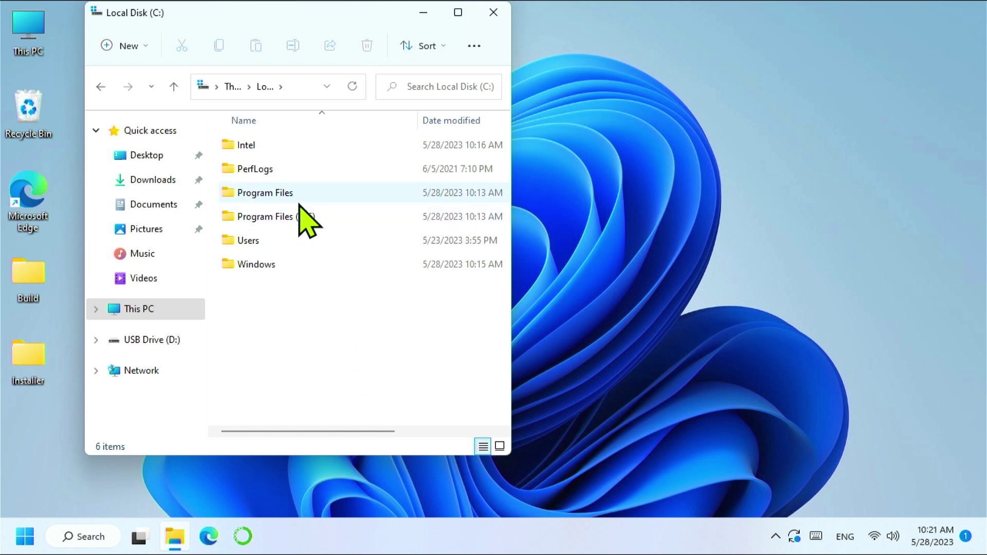
left_click(299, 202)
double_click(299, 200)
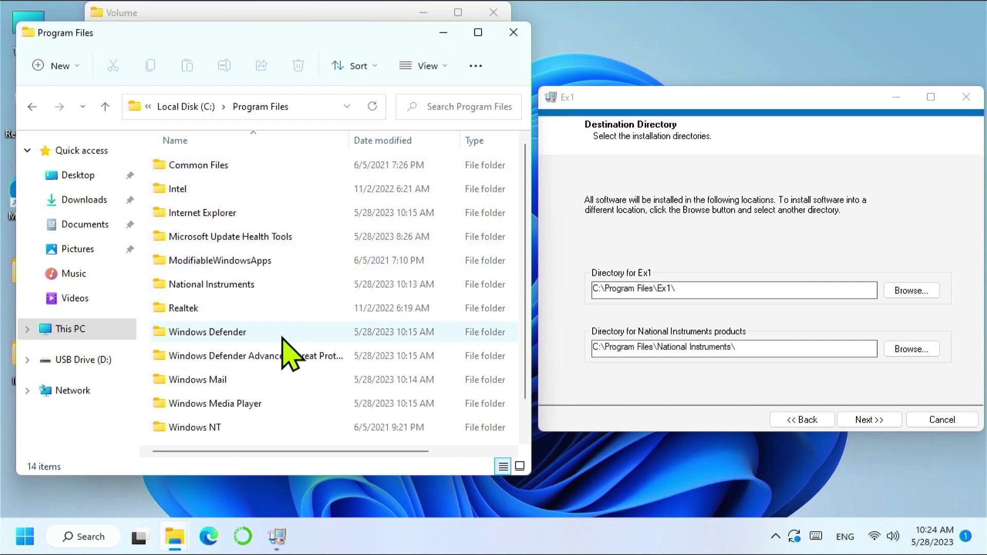
scroll(287, 344, "down", 1)
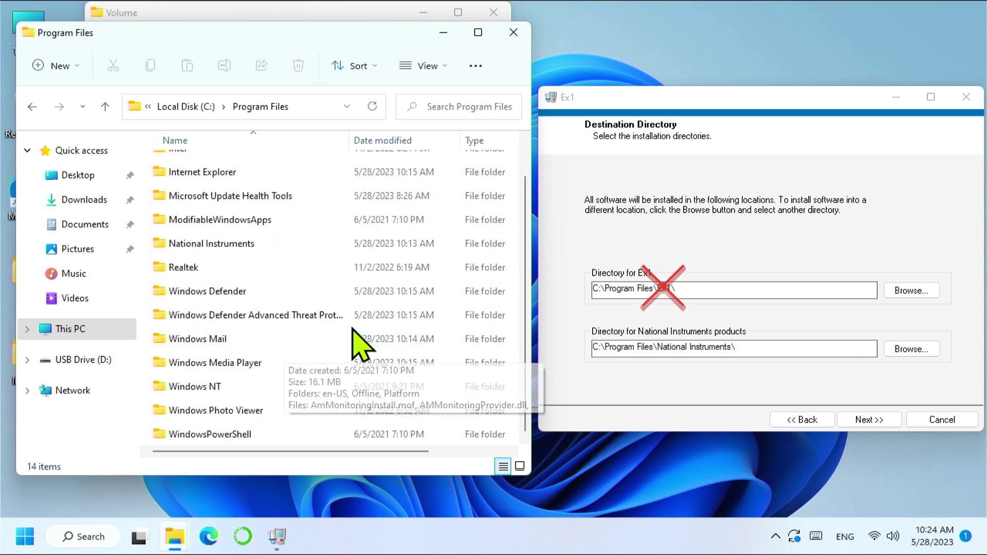
left_click(383, 140)
left_click(279, 285)
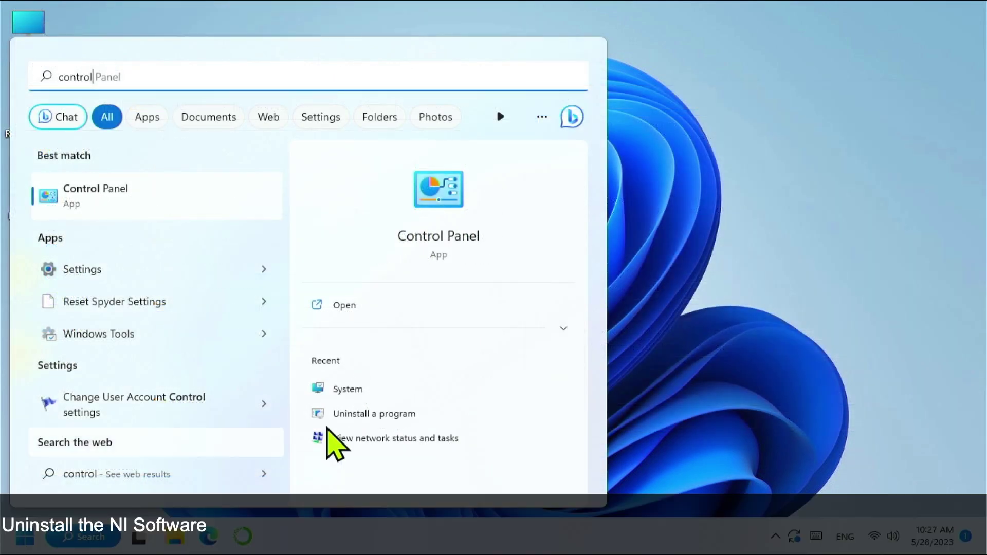
Step: Open the uninstall or change options for NI Software from Control Panel's Programs and Features
left_click(262, 212)
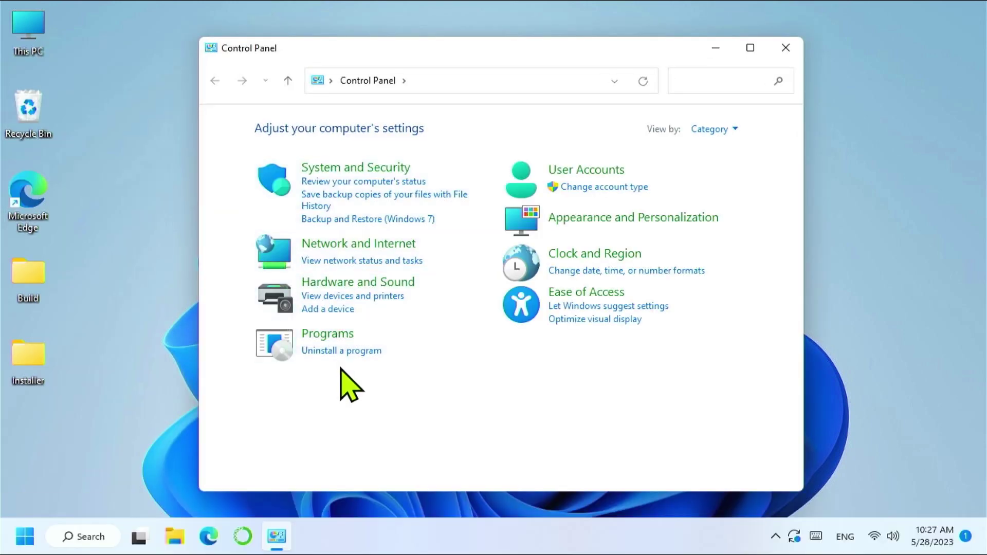
left_click(343, 351)
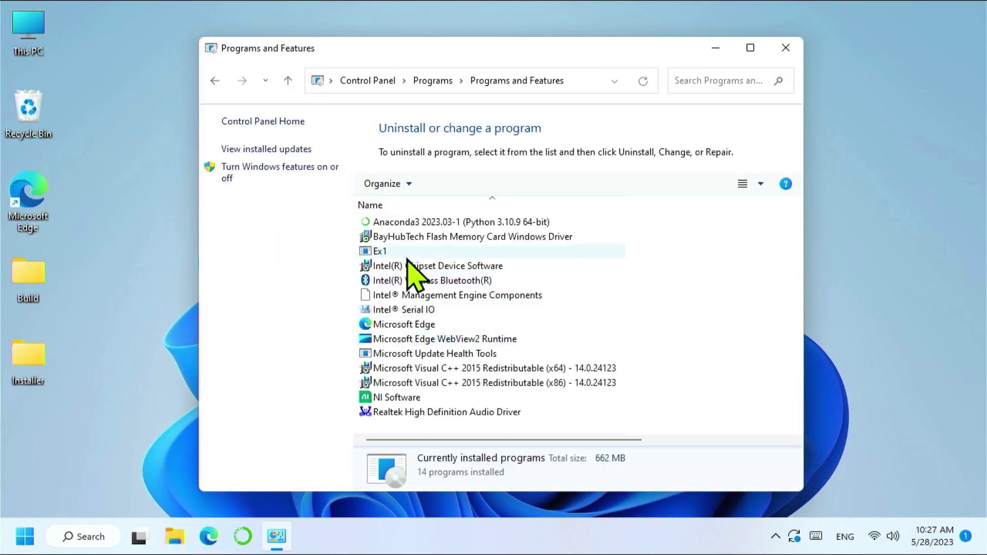
left_click(417, 402)
right_click(416, 402)
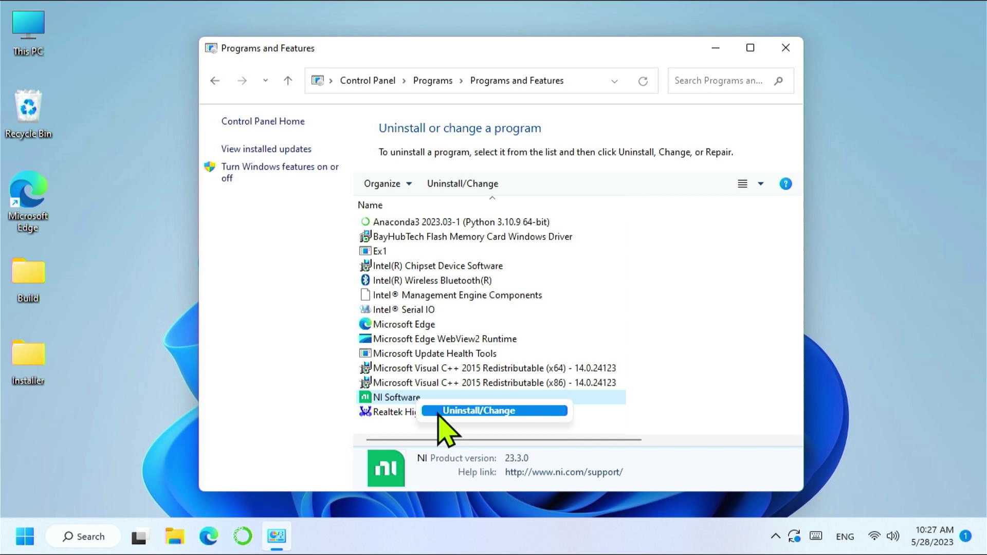
left_click(438, 414)
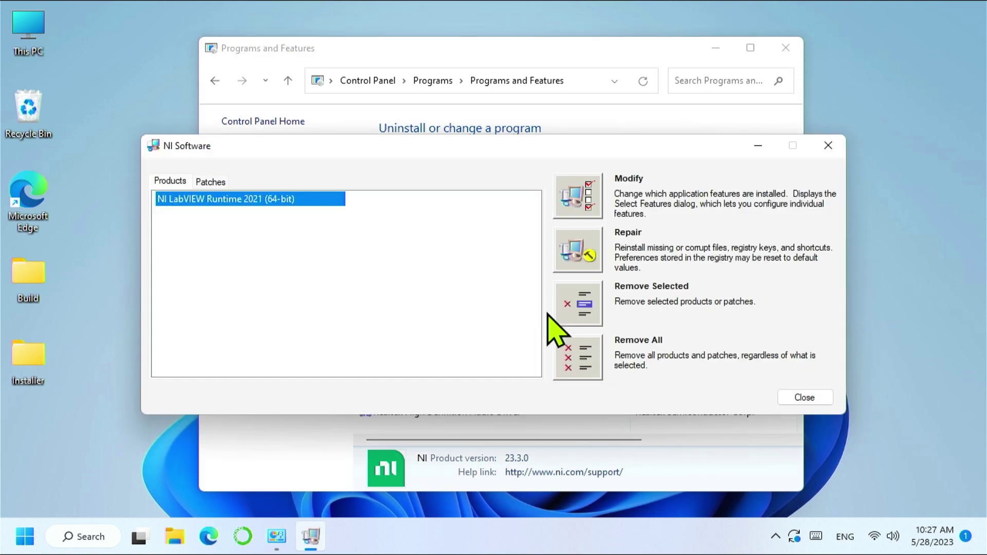
Step: Remove all NI Software products and patches along with the dependent Ex1 program
left_click(566, 357)
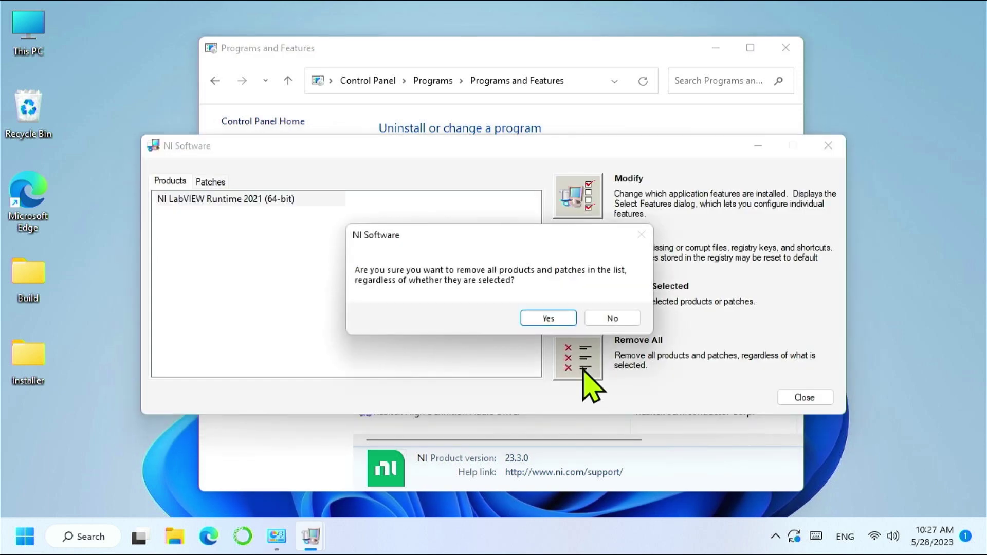
left_click(552, 317)
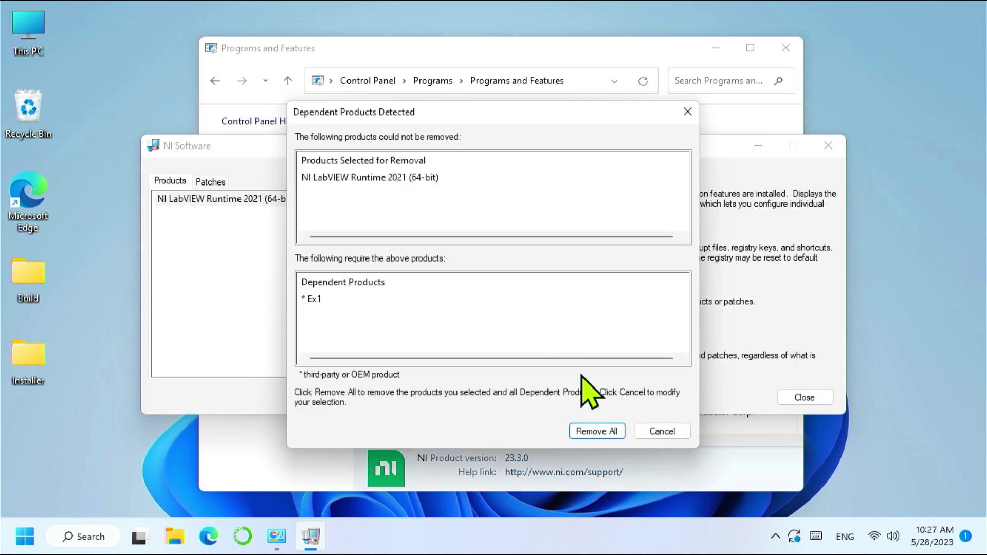
left_click(604, 432)
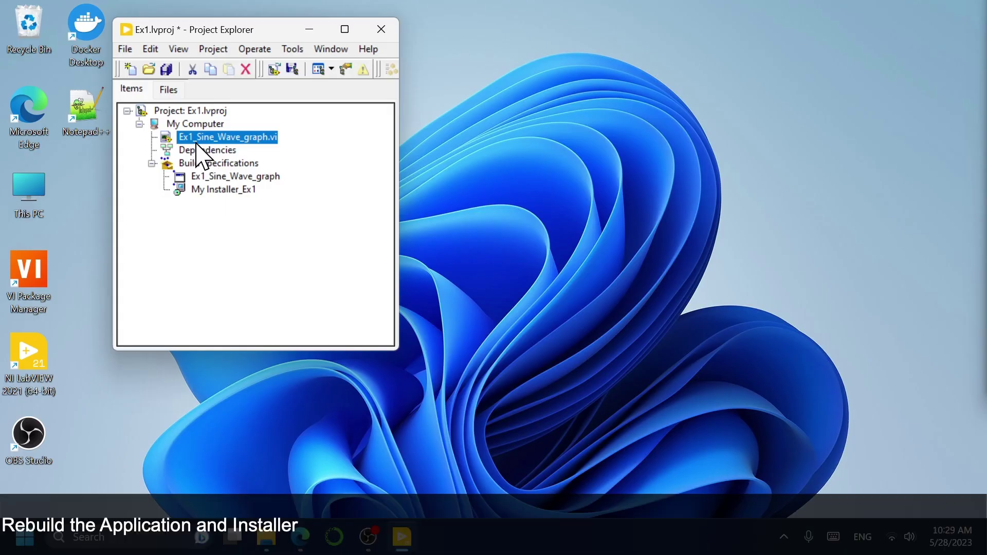
Step: Add the LabVIEW Build folder to My Computer in the Ex1 project as a snapshot folder
left_click(195, 153)
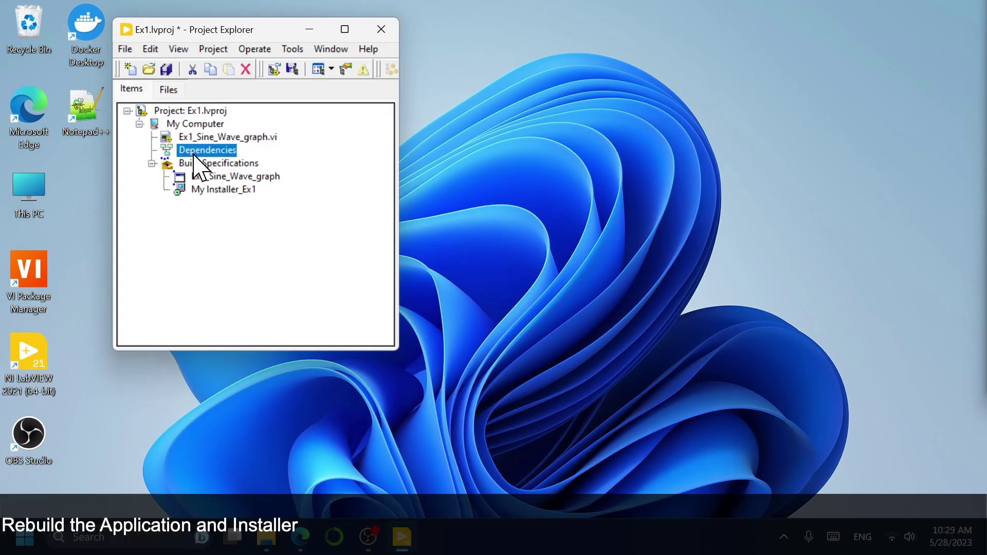
right_click(193, 124)
mouse_move(262, 193)
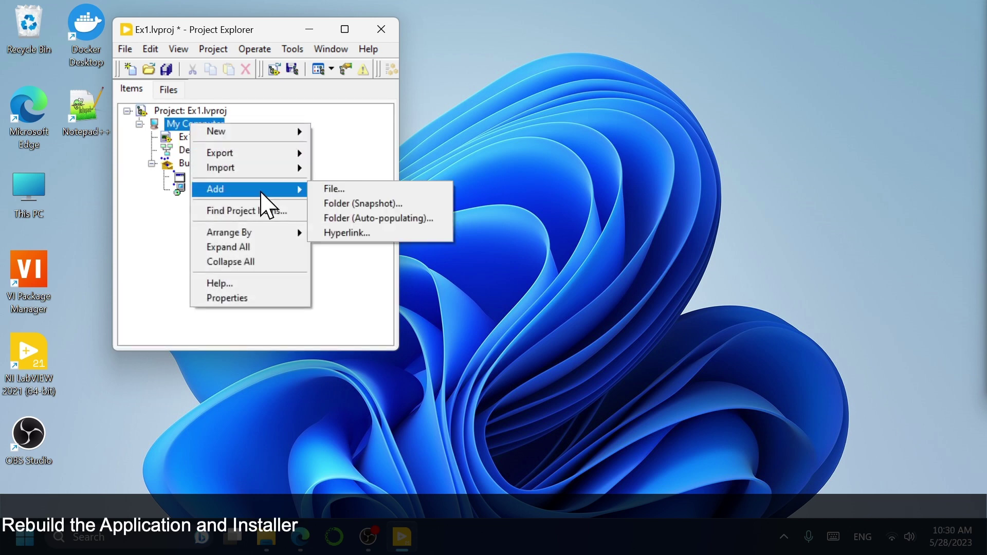
left_click(424, 203)
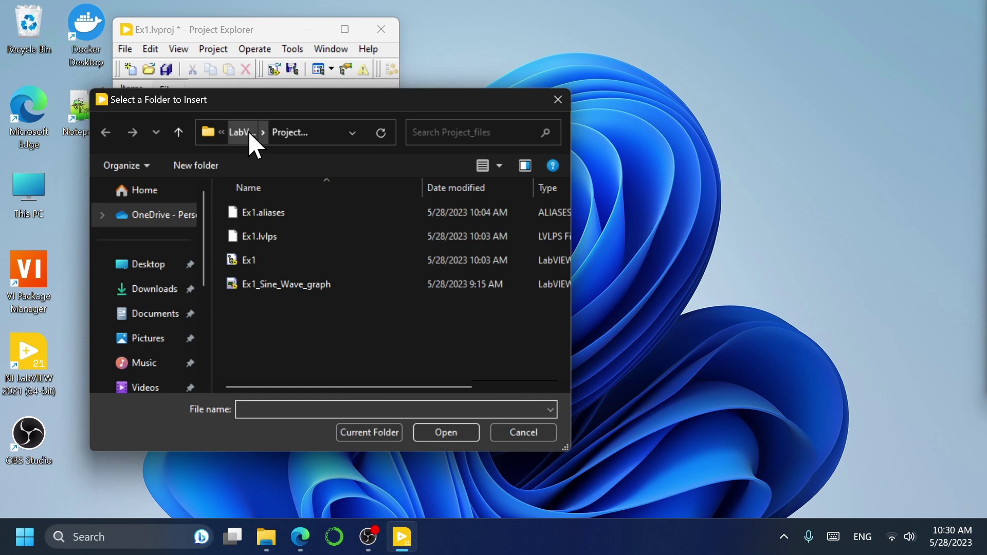
left_click(250, 135)
double_click(264, 213)
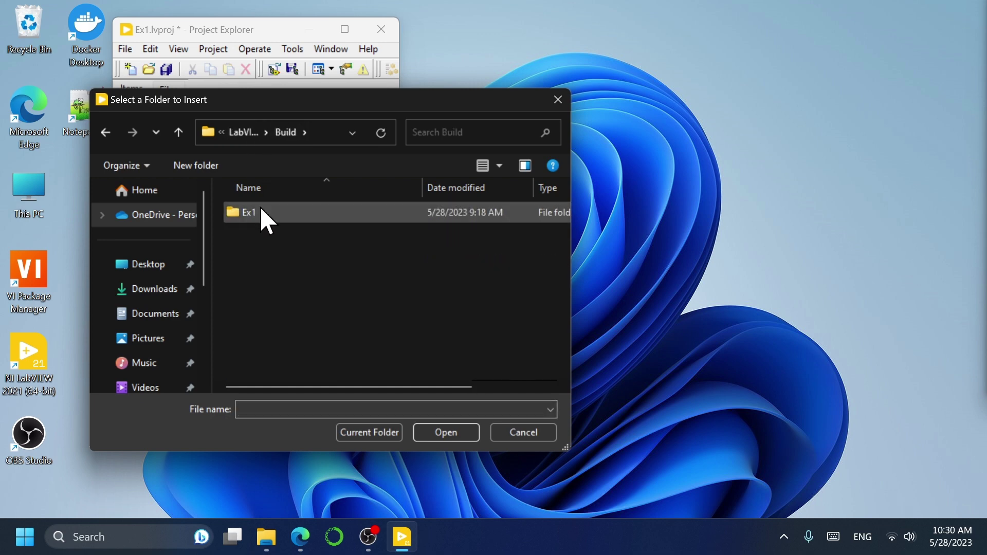
double_click(297, 215)
left_click(247, 129)
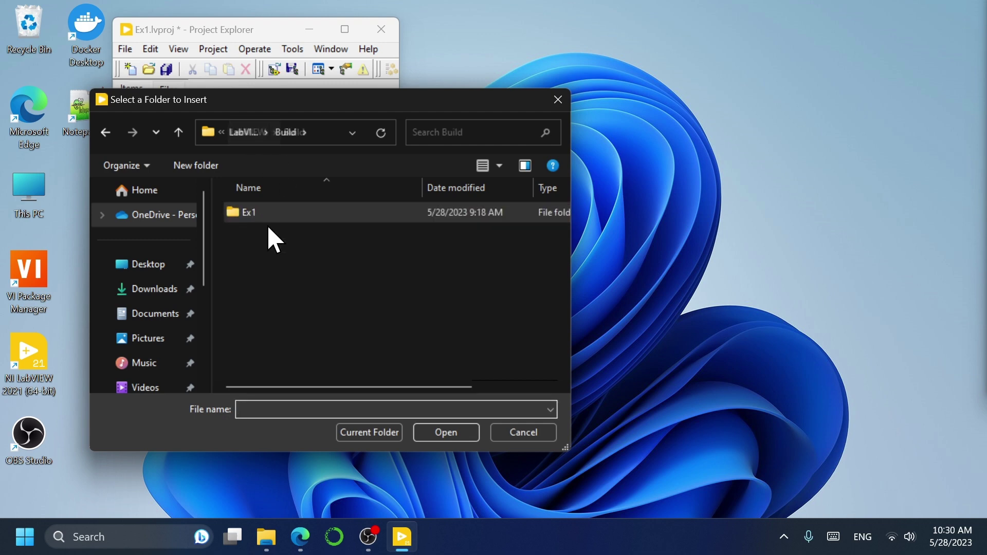
left_click(376, 432)
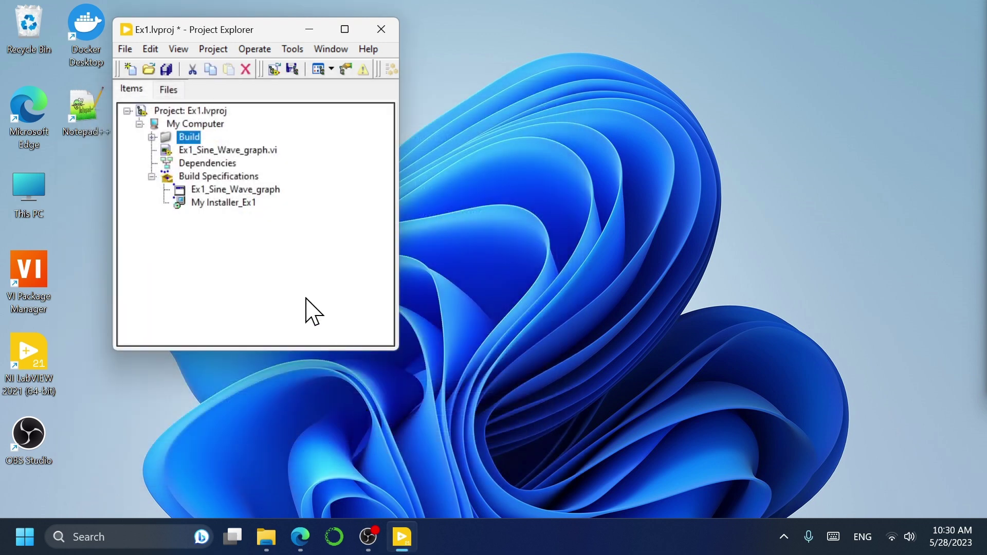
Step: Expand the added Build folder and its Ex1 subfolder, and run Application_Ex1.exe
left_click(153, 137)
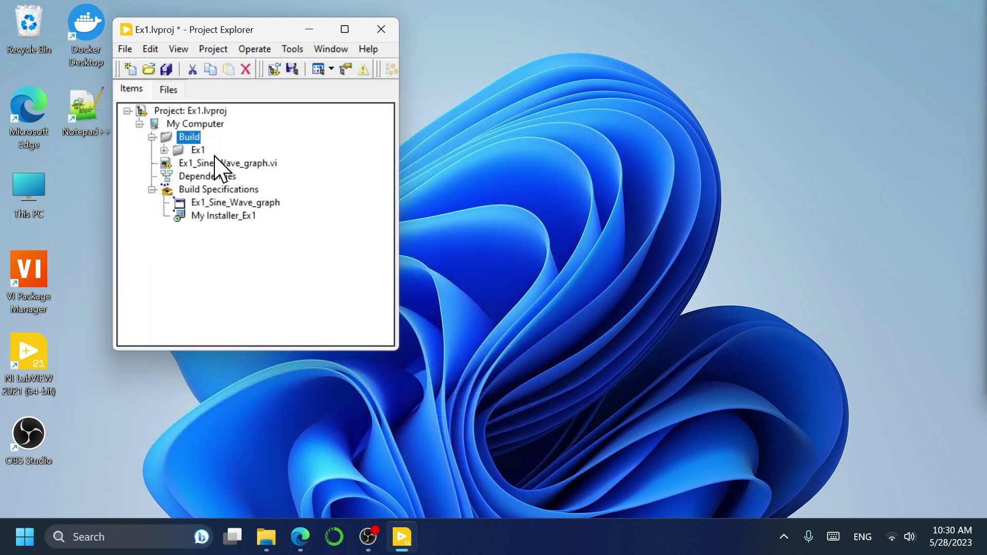
left_click(164, 150)
left_click(255, 178)
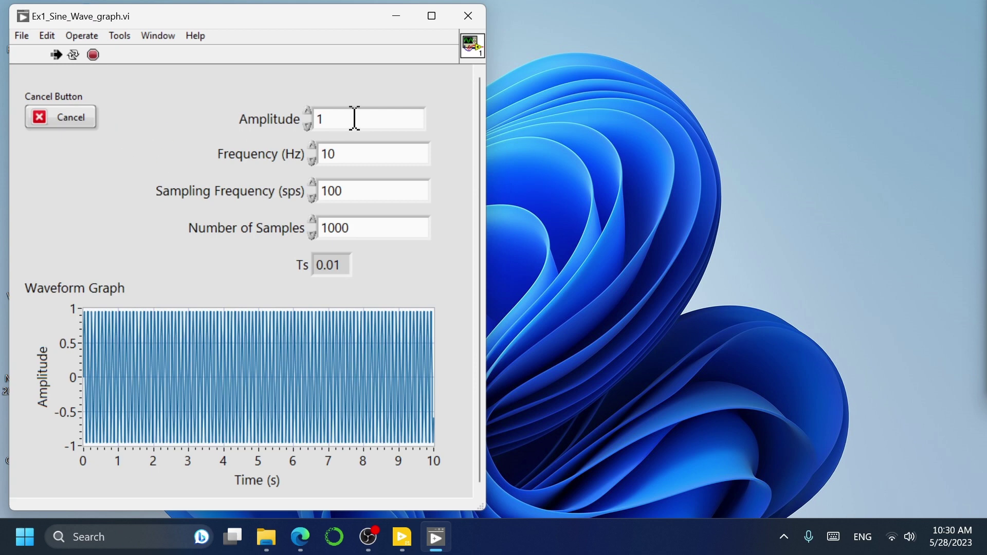
Step: Test the running application by raising the sine wave's amplitude and lowering it back to 1
key("Up")
key("Up")
key("Up")
key("Up")
key("Down")
key("Down")
key("Down")
key("Down")
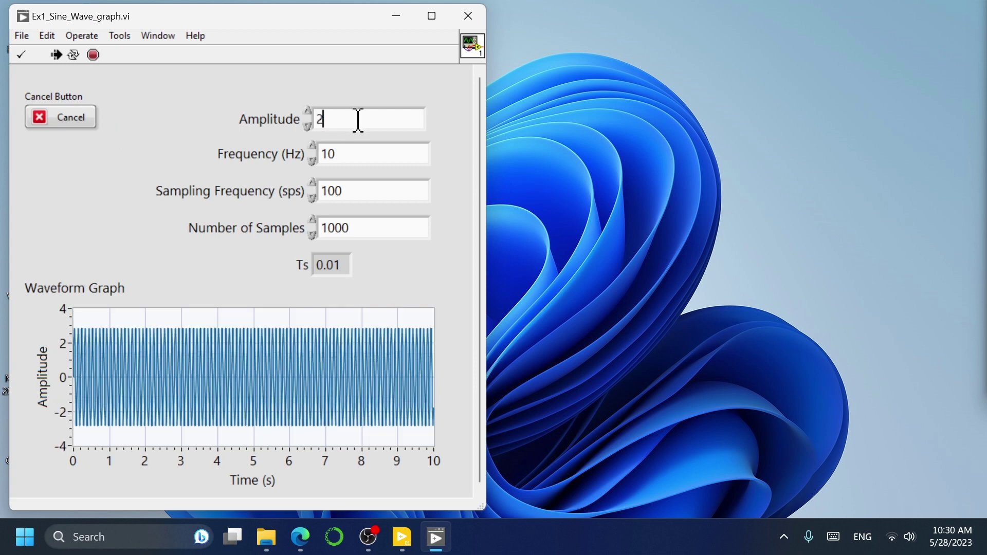
key("Return")
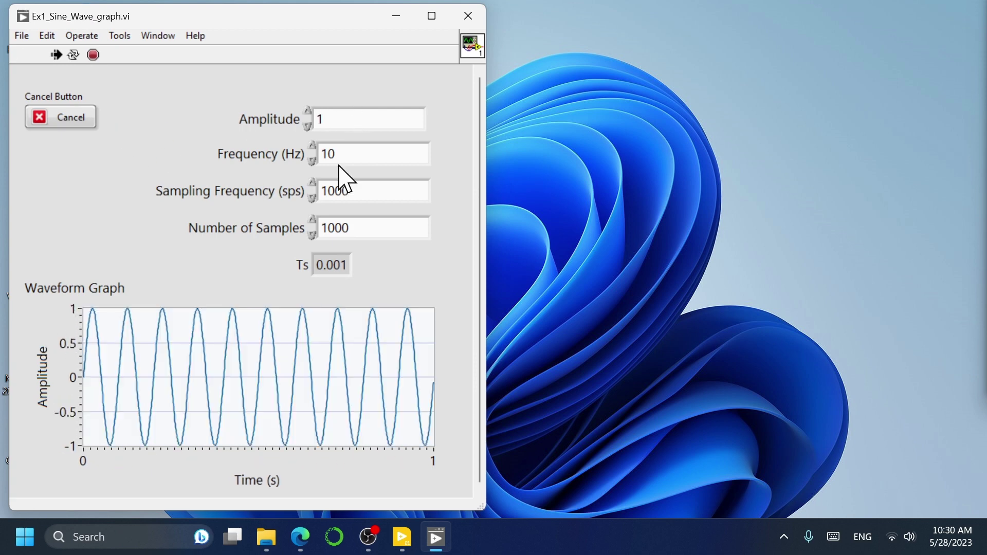
Step: Test the waveform at a sampling frequency of 1000 sps, lower the frequency to 4 Hz, and cancel the running application
key("Down")
key("Down")
key("Down")
key("Down")
key("Down")
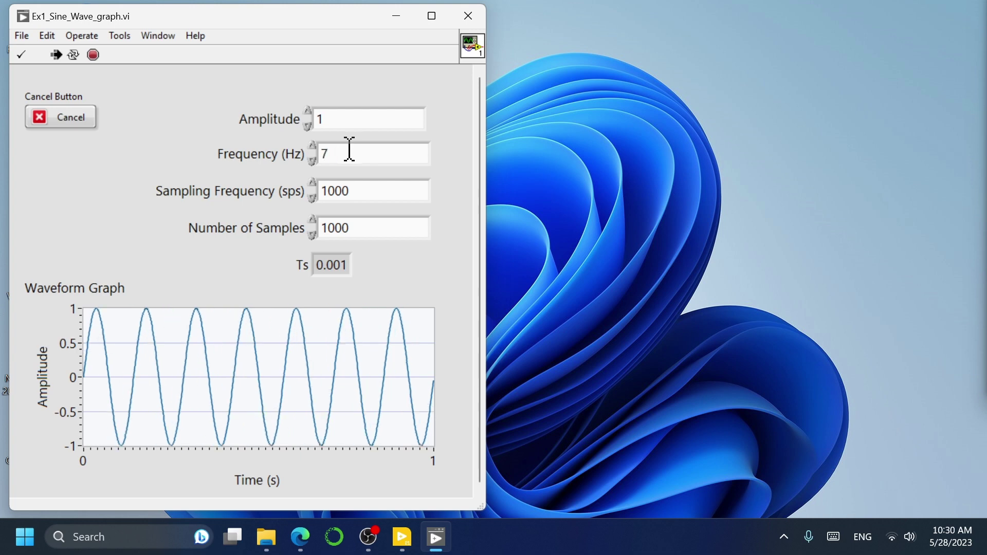
key("Down")
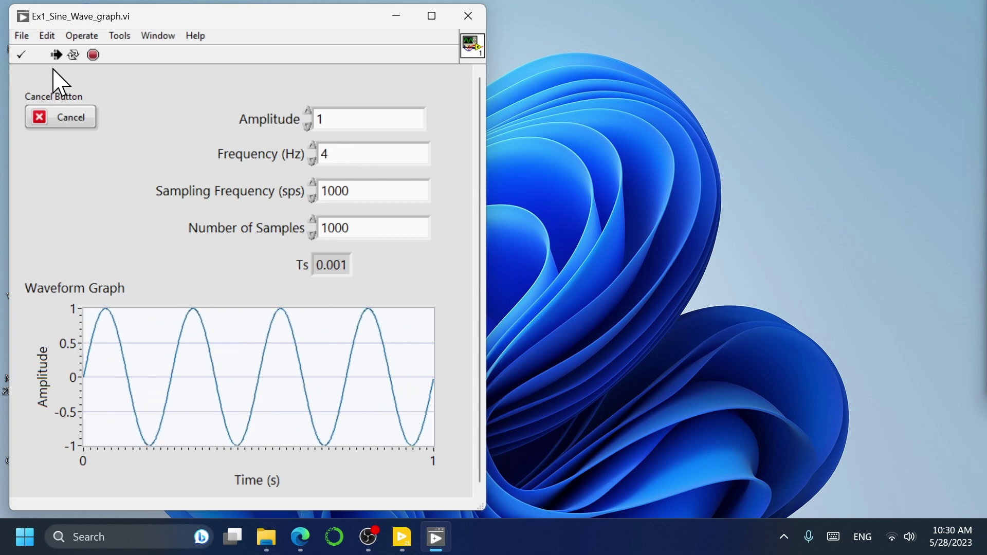
left_click(82, 128)
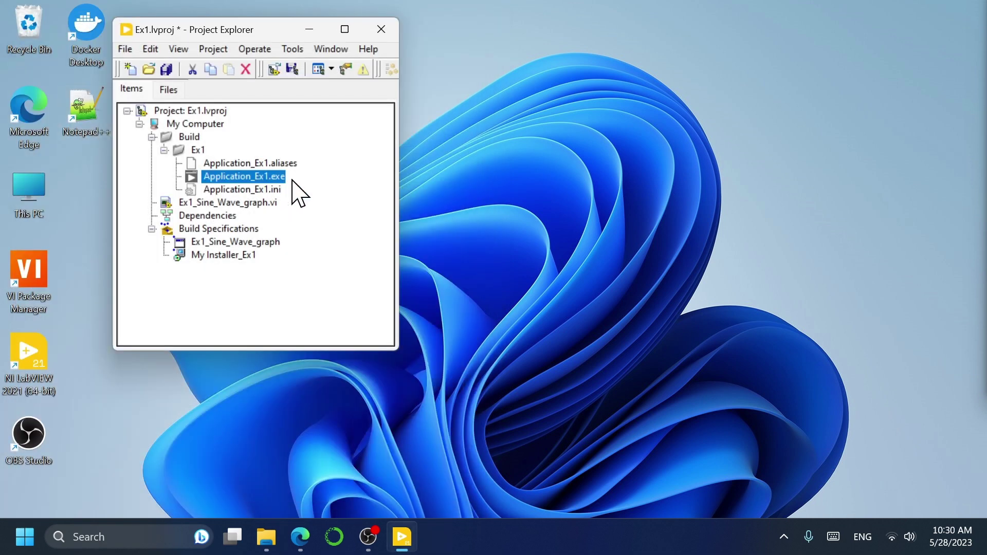
Step: Remove the old My Installer_Ex1 build specification from the project
left_click(224, 255)
right_click(242, 262)
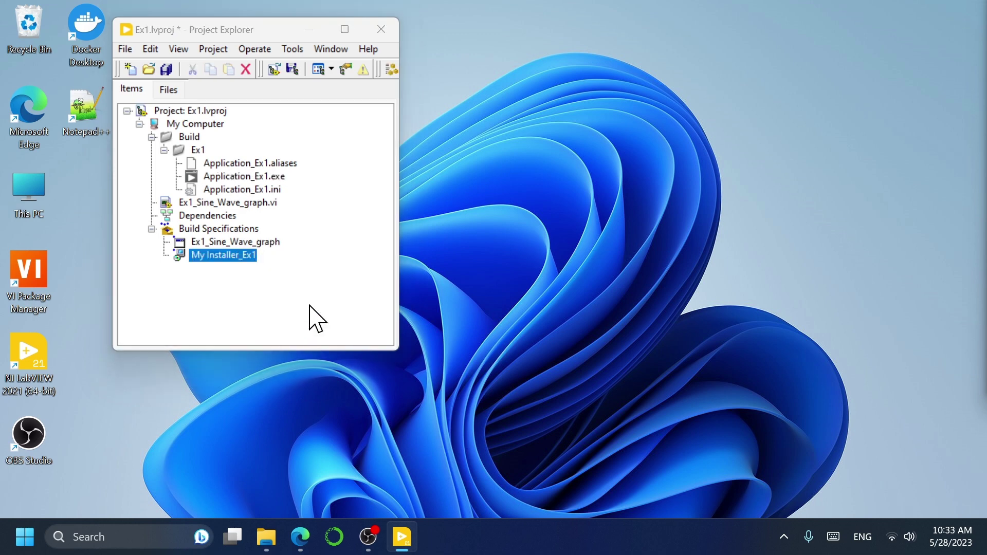
key("Delete")
left_click(296, 244)
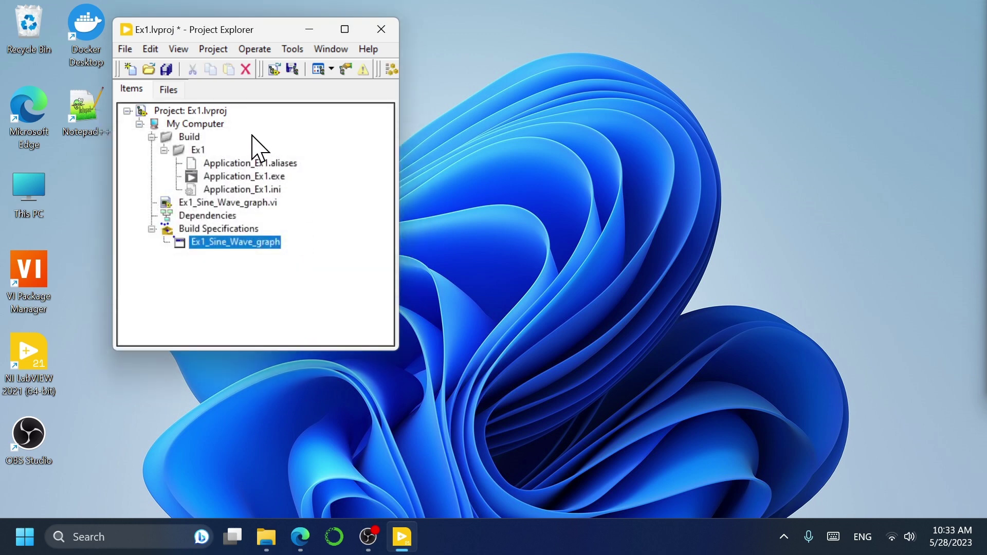
Step: Create an installer build specification named My Installer_Ex1 with product name Ex1, output in LabVIEW\Installer\Ex1, and check its destinations
right_click(203, 229)
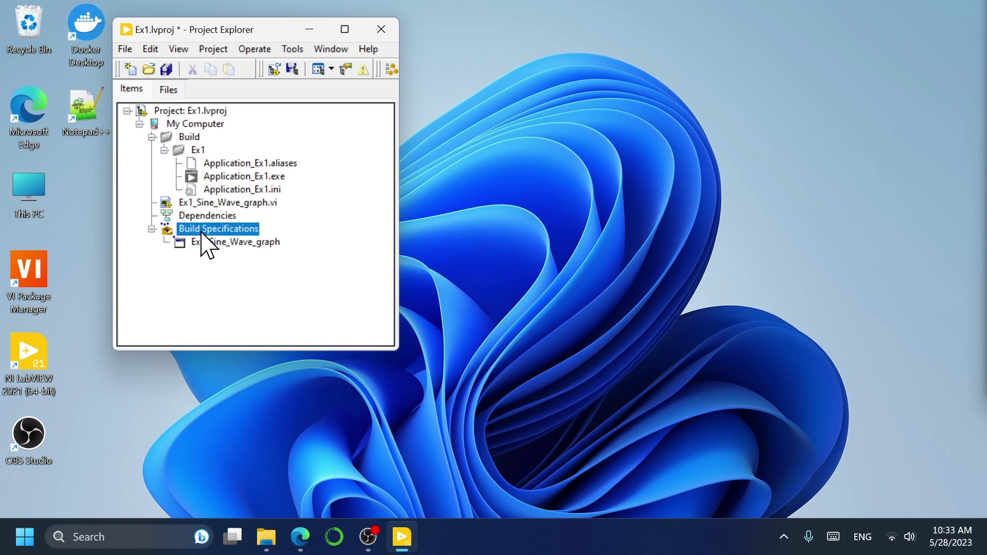
mouse_move(315, 238)
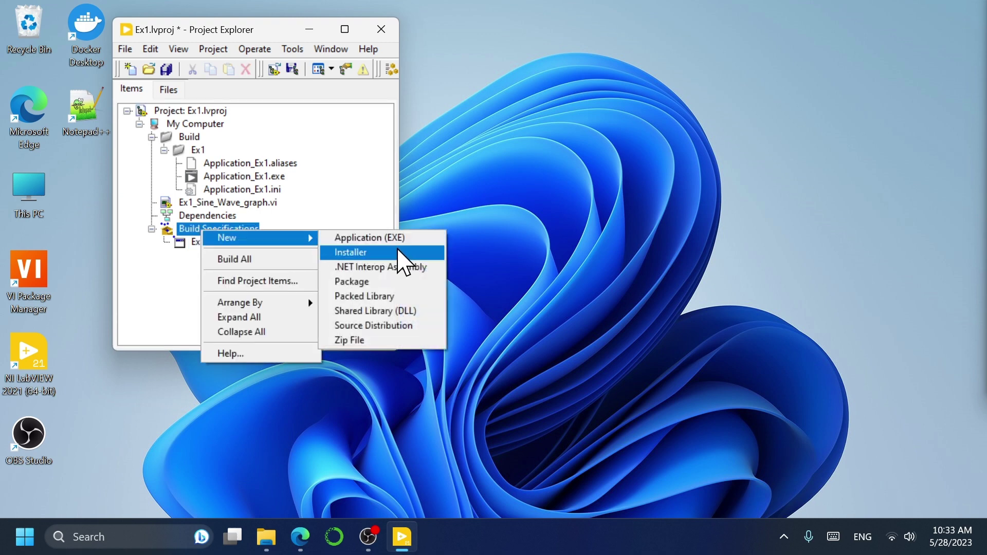
left_click(409, 260)
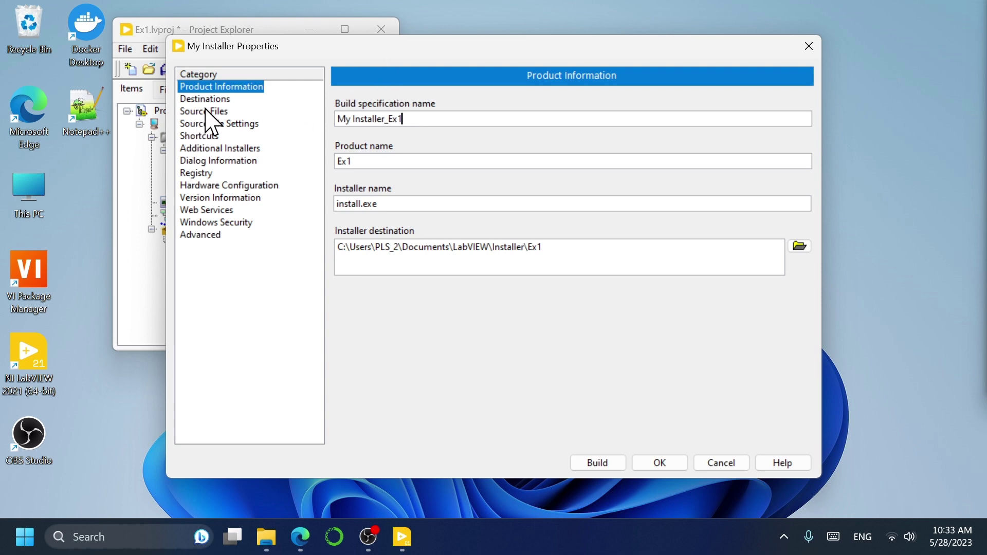
left_click(206, 101)
Step: Add Application_Ex1.exe from the Build\Ex1 source files to the Ex1 folder under Program Files in the installer's destination view
left_click(209, 112)
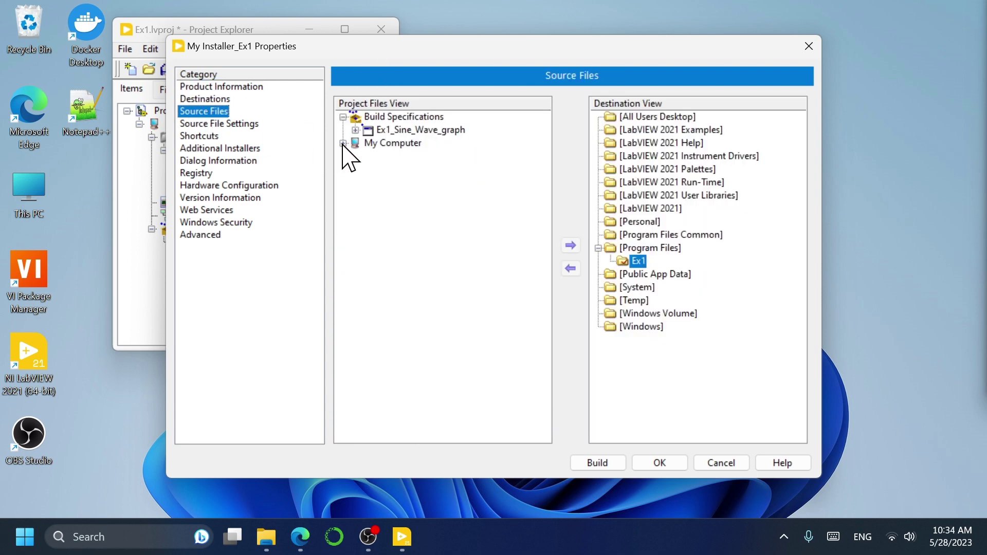
left_click(355, 156)
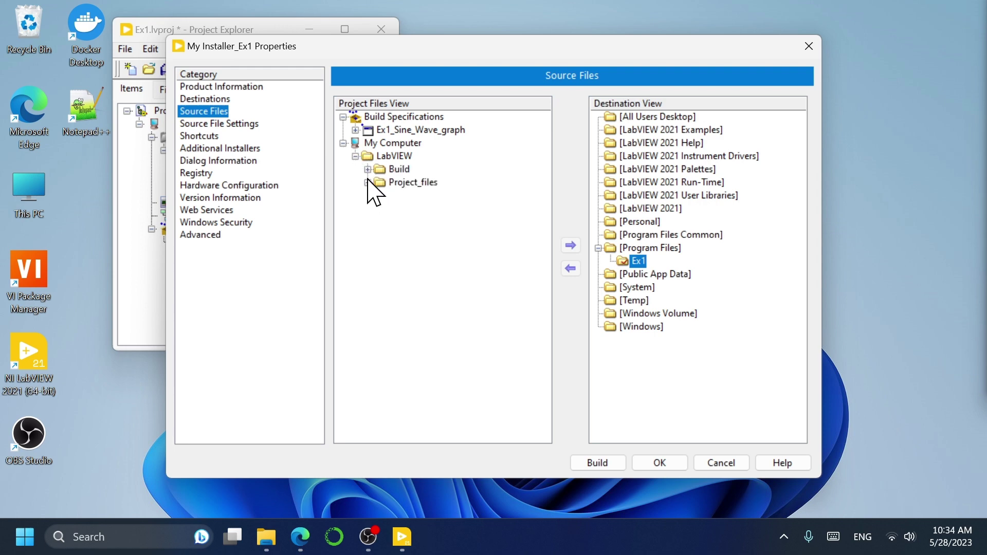
left_click(367, 170)
left_click(380, 182)
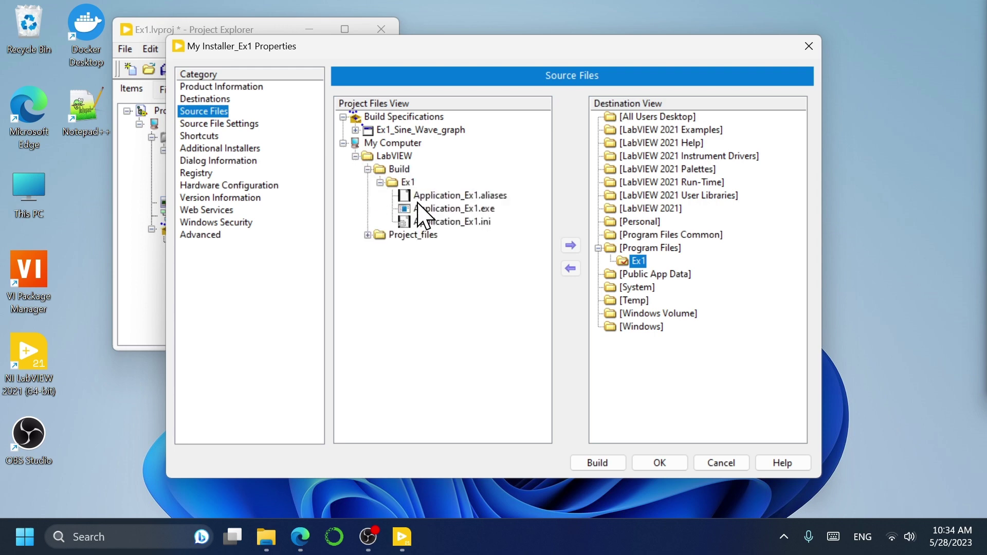
left_click(437, 209)
left_click(570, 245)
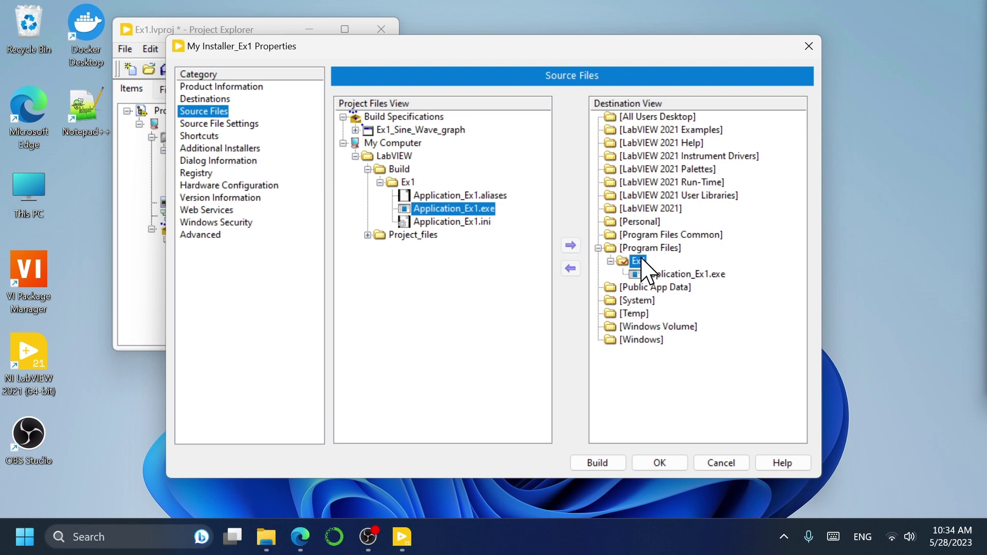
left_click(681, 276)
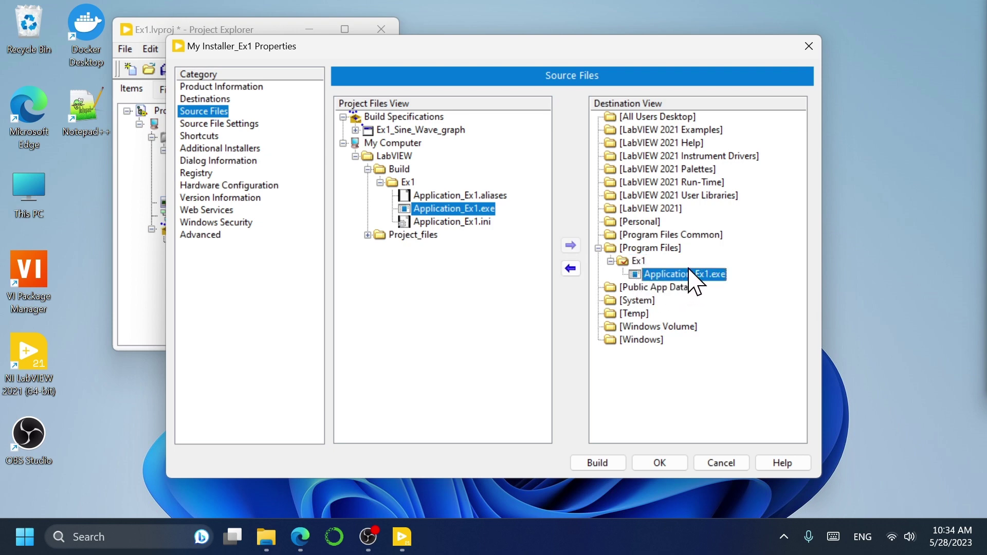
Step: Turn off automatic selection of recommended additional installers and review the National Instruments installers to include
left_click(218, 124)
left_click(222, 149)
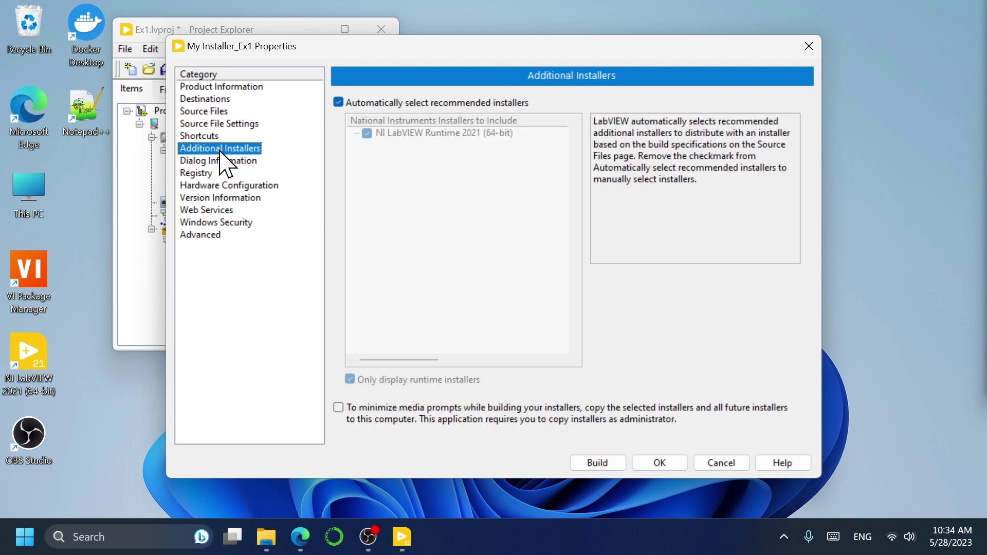
left_click(339, 102)
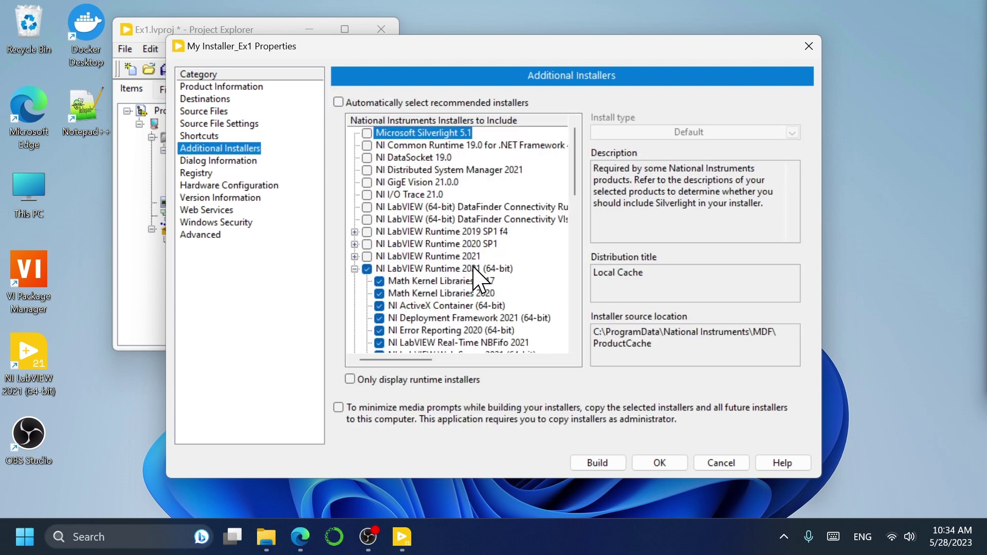
scroll(477, 280, "down", 4)
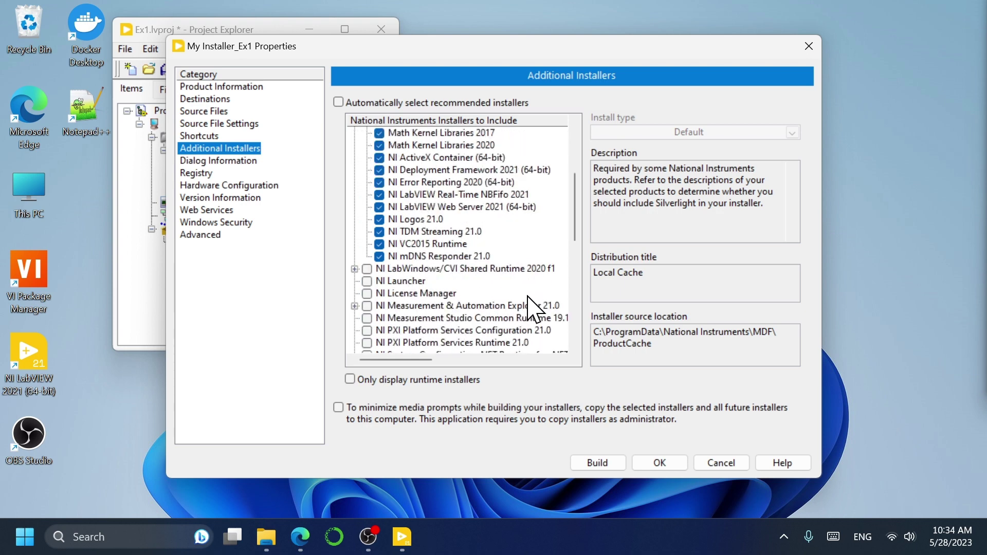
scroll(532, 309, "down", 8)
Step: Set the installer's system requirements to Windows 10 or later and save the installer properties
left_click(208, 234)
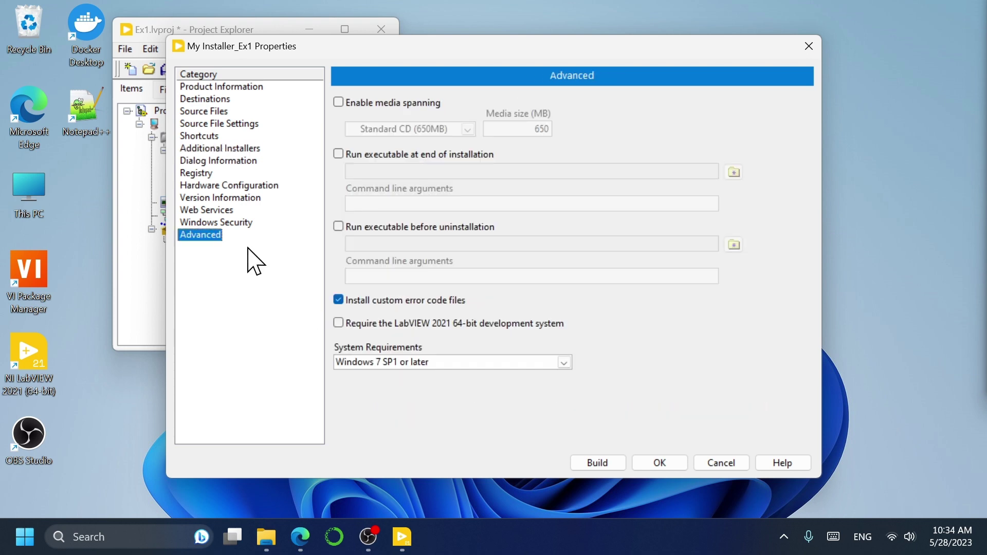
left_click(434, 361)
left_click(408, 422)
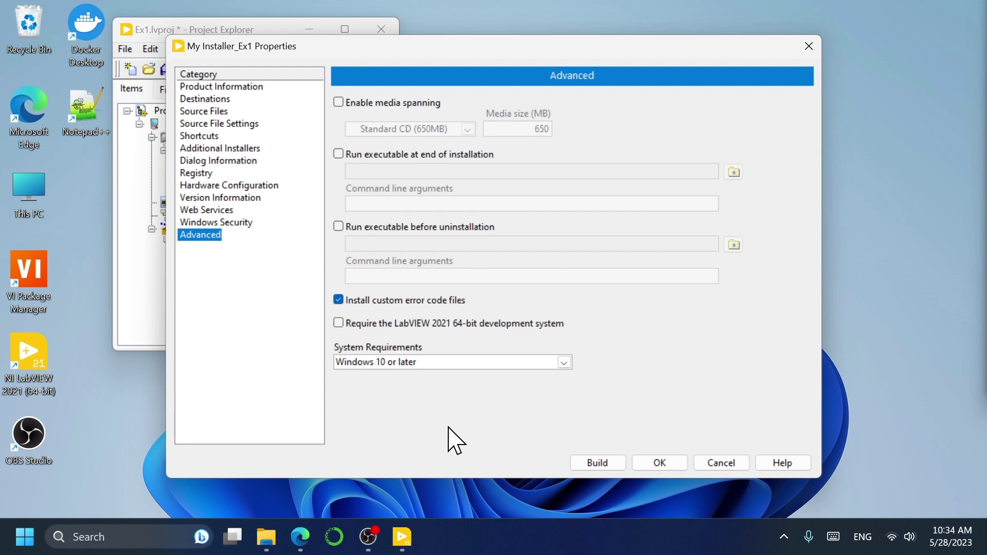
left_click(650, 464)
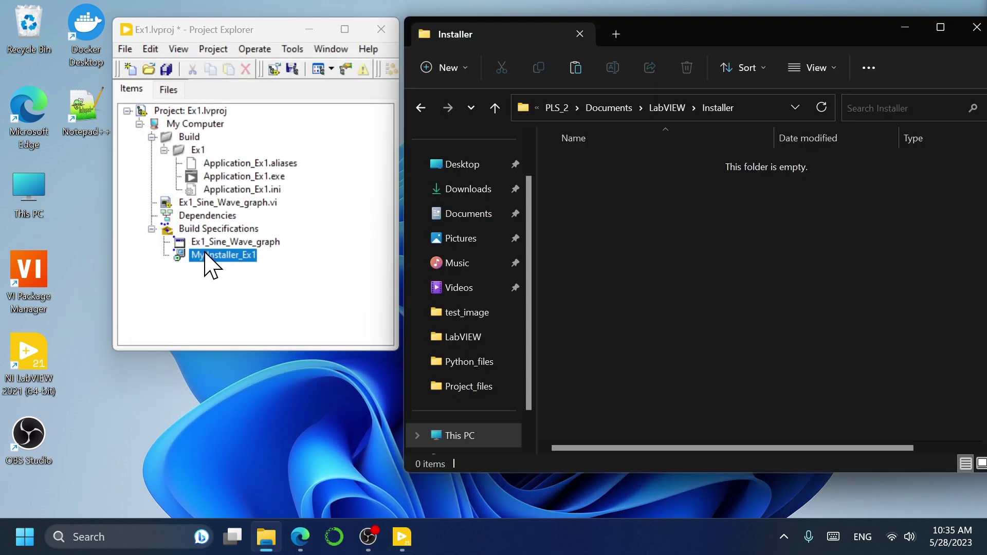
Step: Build the My Installer_Ex1 installer and dismiss the build status once it is complete
right_click(206, 253)
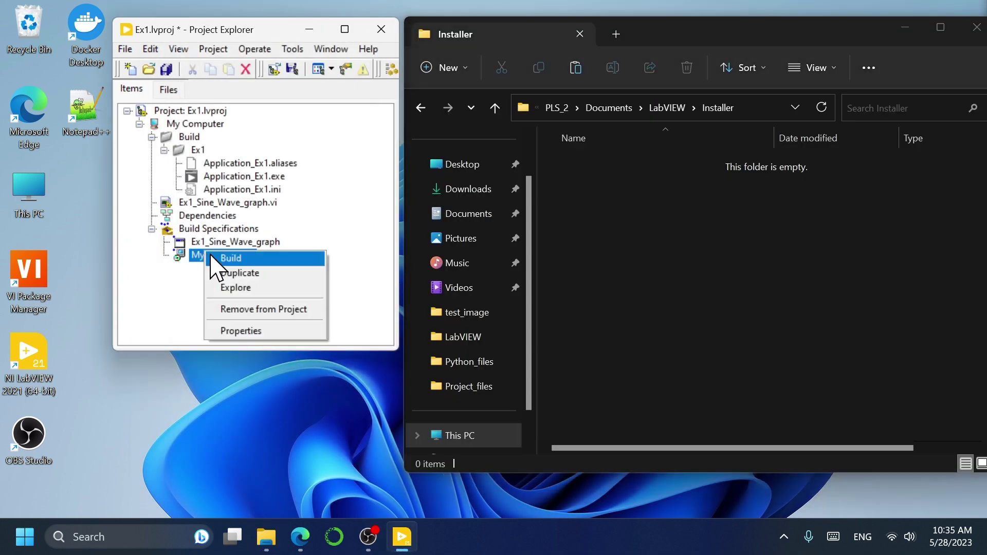
left_click(253, 261)
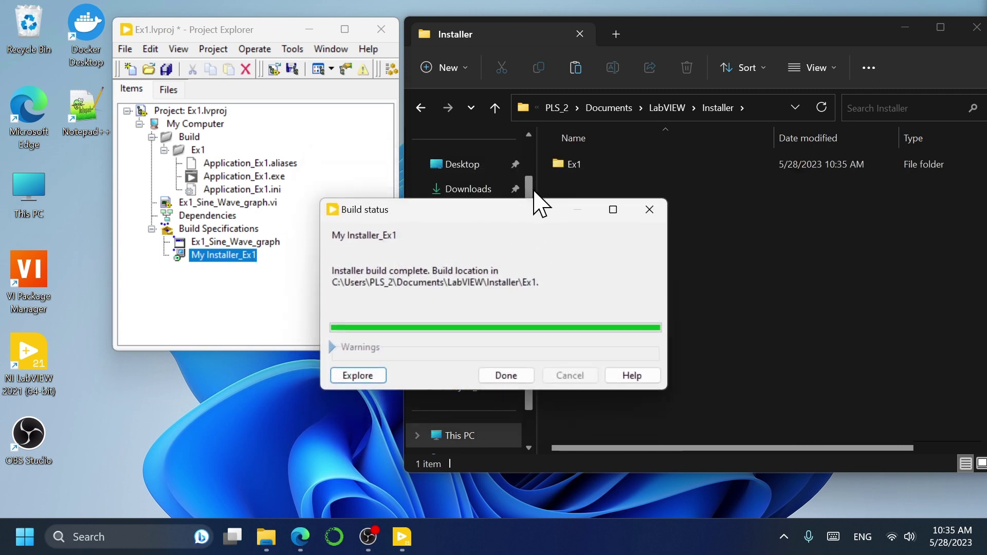
left_click(518, 376)
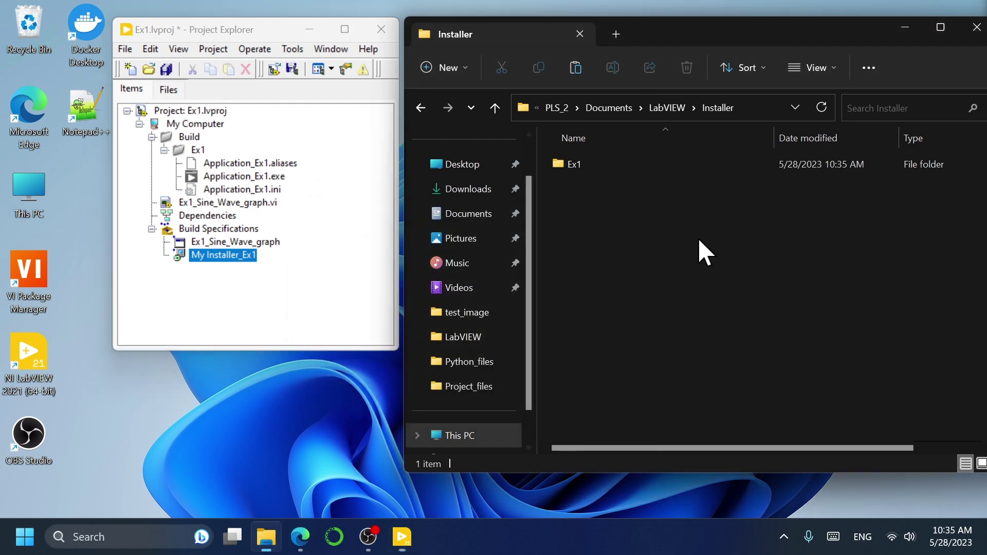
Step: Check the size of the built Ex1 installer folder in its properties, and open the folder
right_click(584, 163)
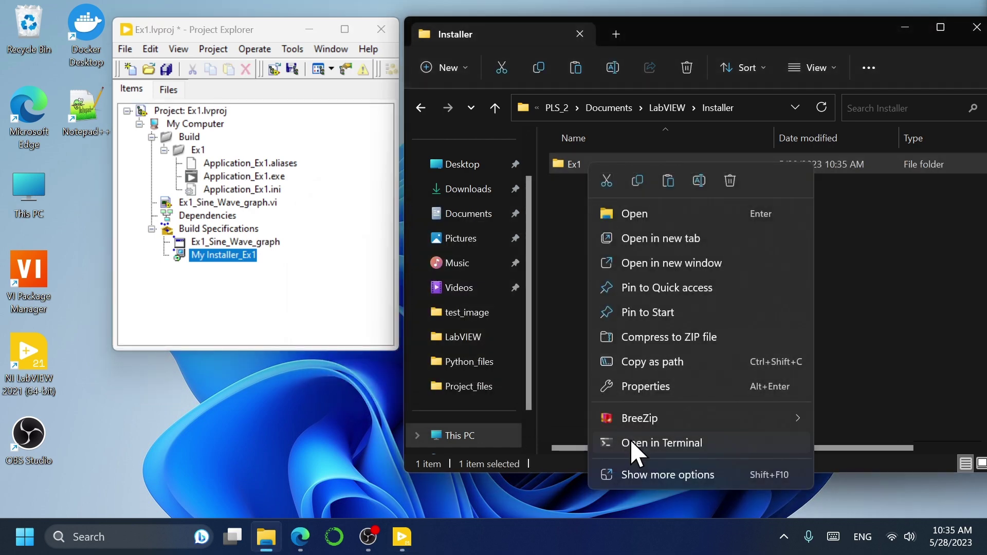
left_click(644, 473)
left_click(687, 463)
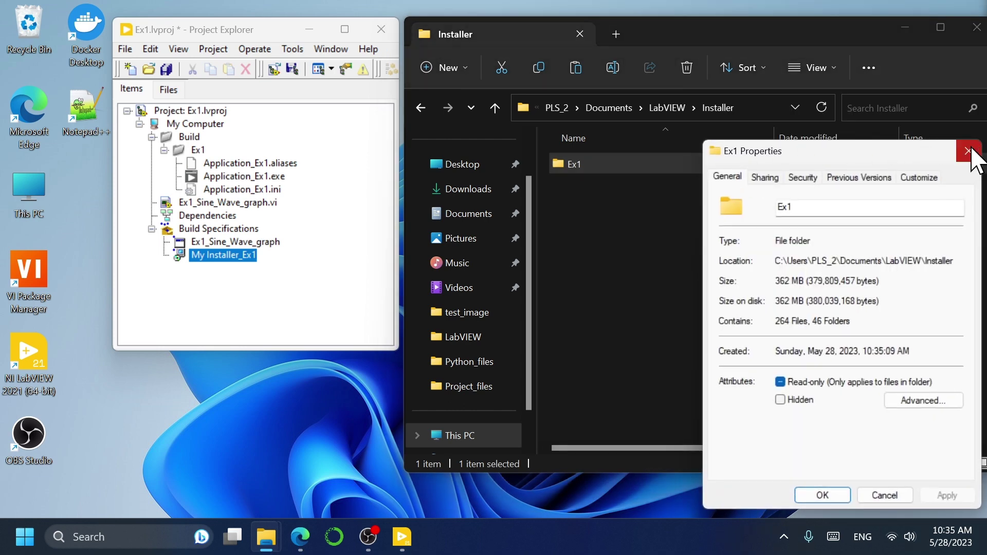
left_click(967, 151)
double_click(719, 172)
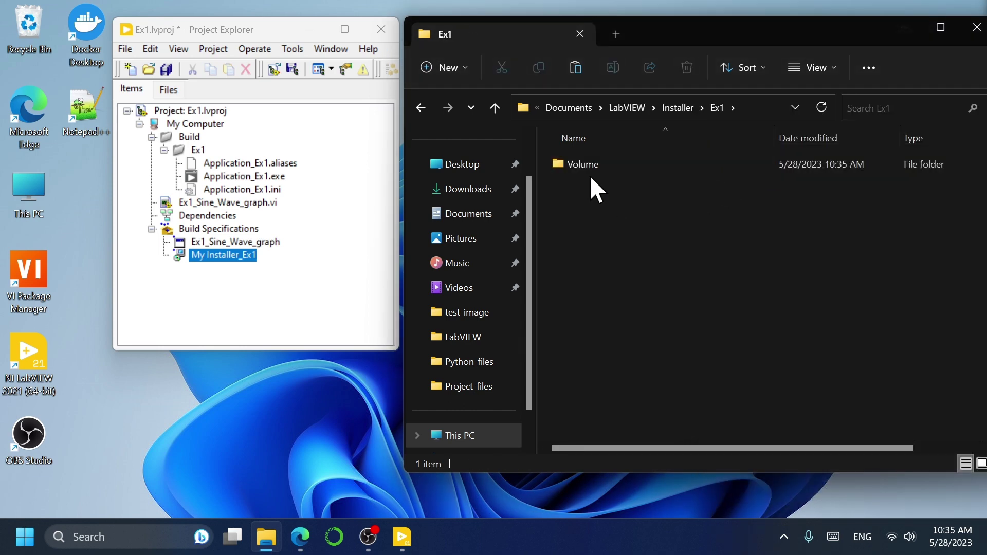
Step: Open the built installer's Volume folder, and view the USB drive's files on the target computer
double_click(590, 173)
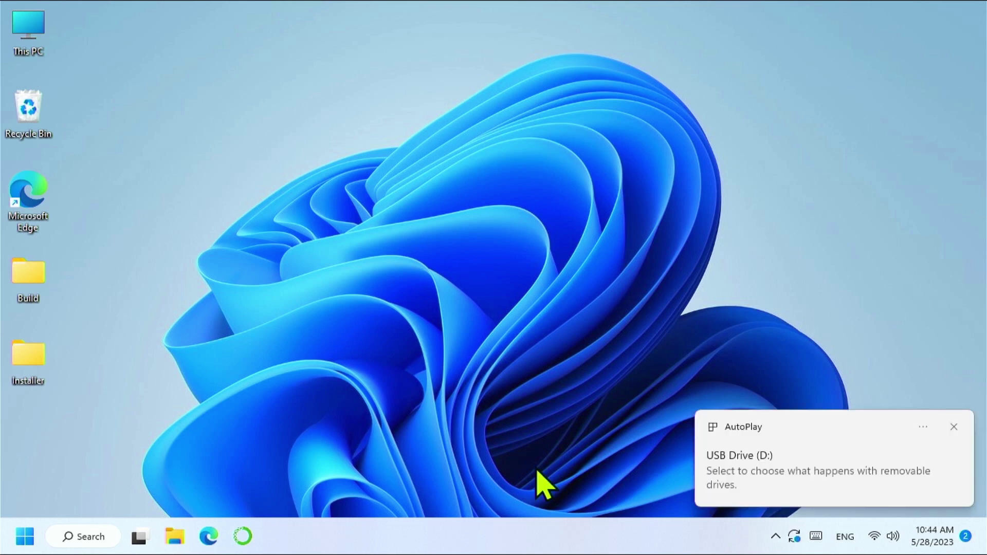
left_click(774, 458)
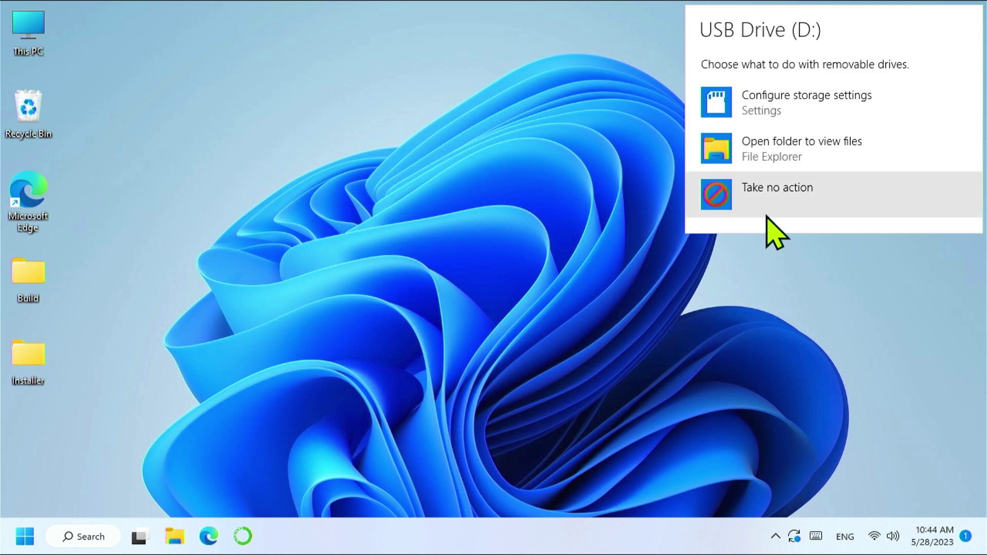
left_click(774, 150)
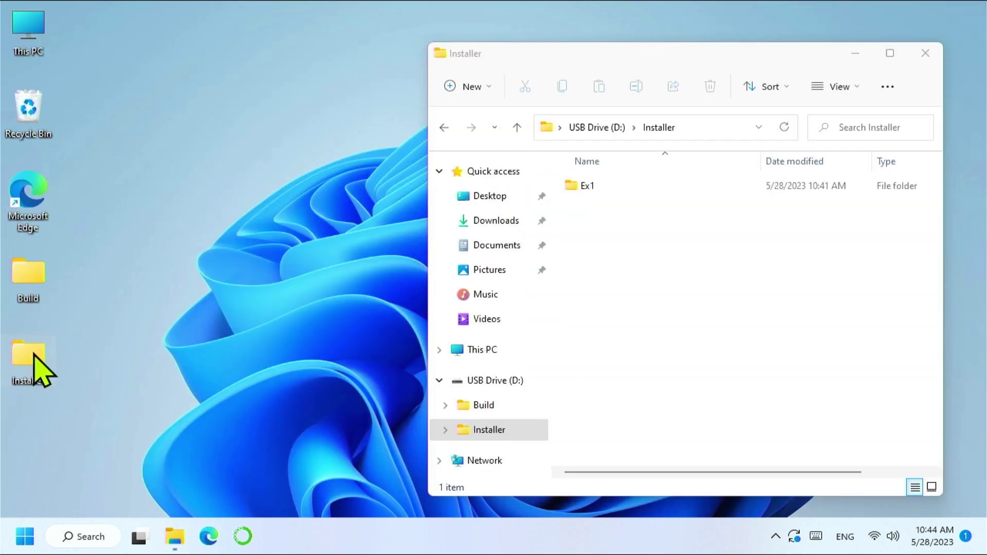
Step: Replace the Ex1 folder in the desktop Installer folder with the Ex1 folder from the USB drive's Installer folder
double_click(28, 360)
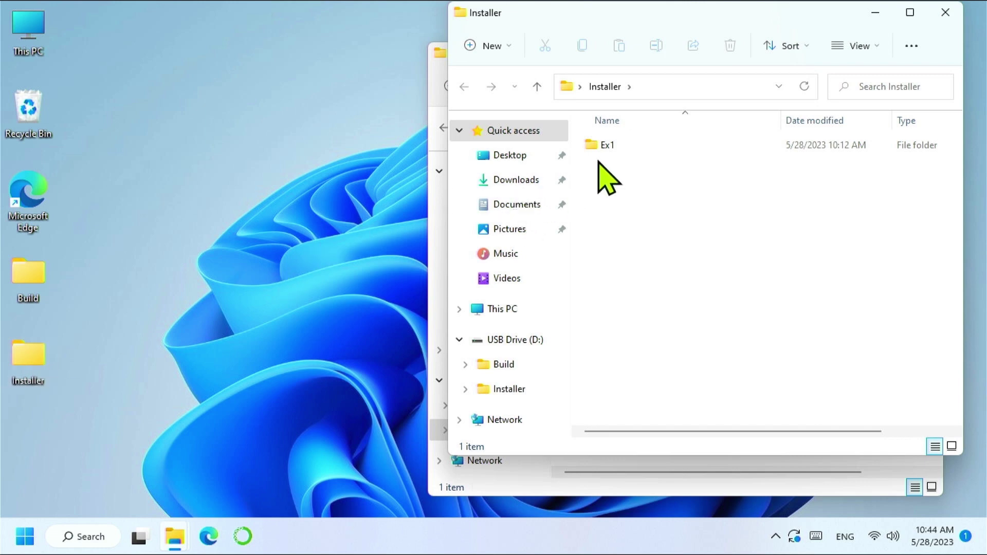
left_click(631, 146)
key("Delete")
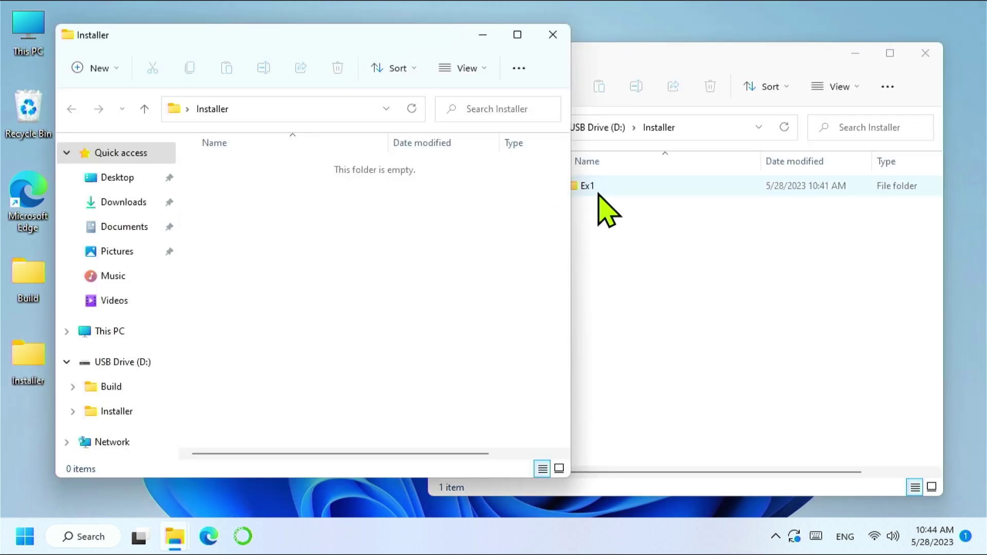
left_click(601, 193)
left_click_drag(604, 193, 312, 247)
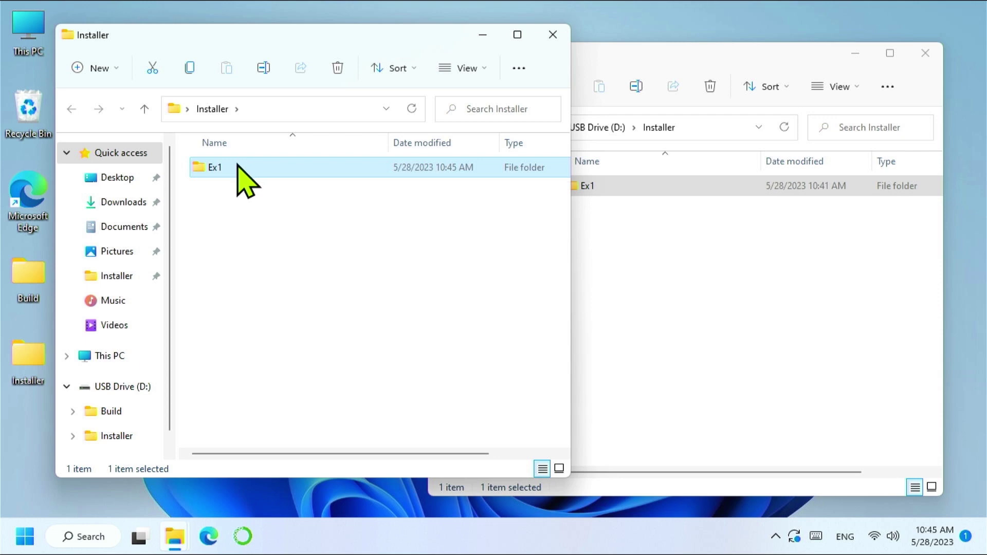
Step: Run the install application from the copied Ex1 > My Installer_Ex1 > Volume folder and allow it to make changes
double_click(240, 161)
double_click(242, 169)
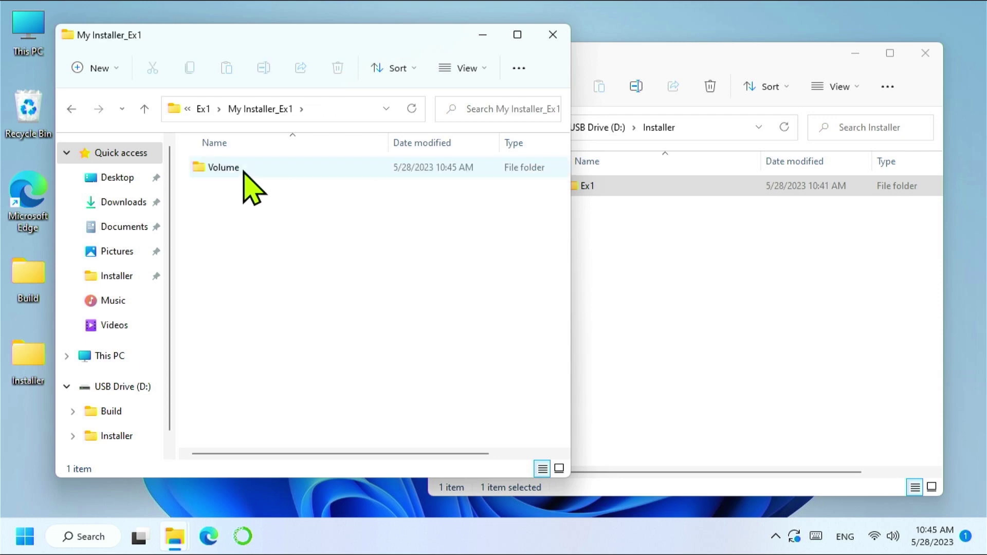
double_click(244, 174)
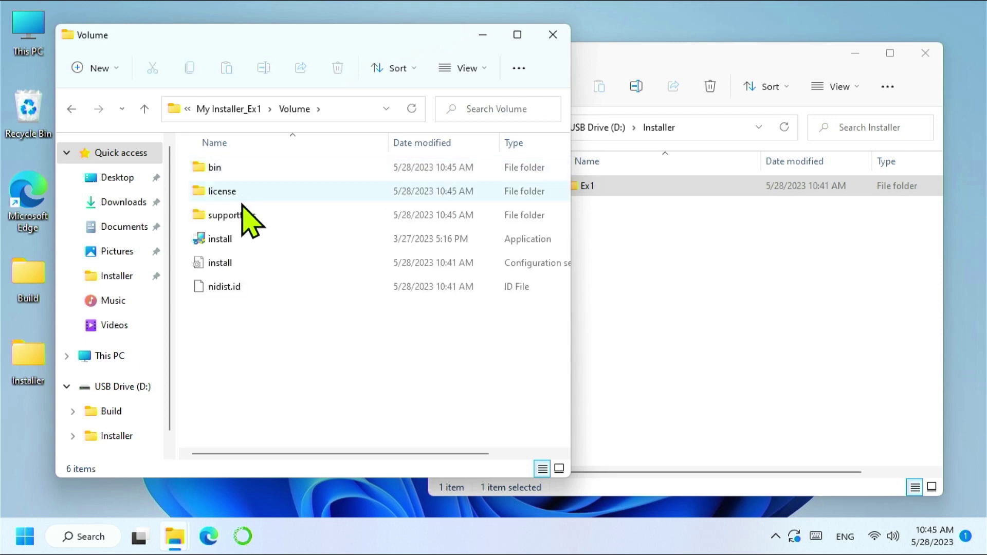
double_click(234, 244)
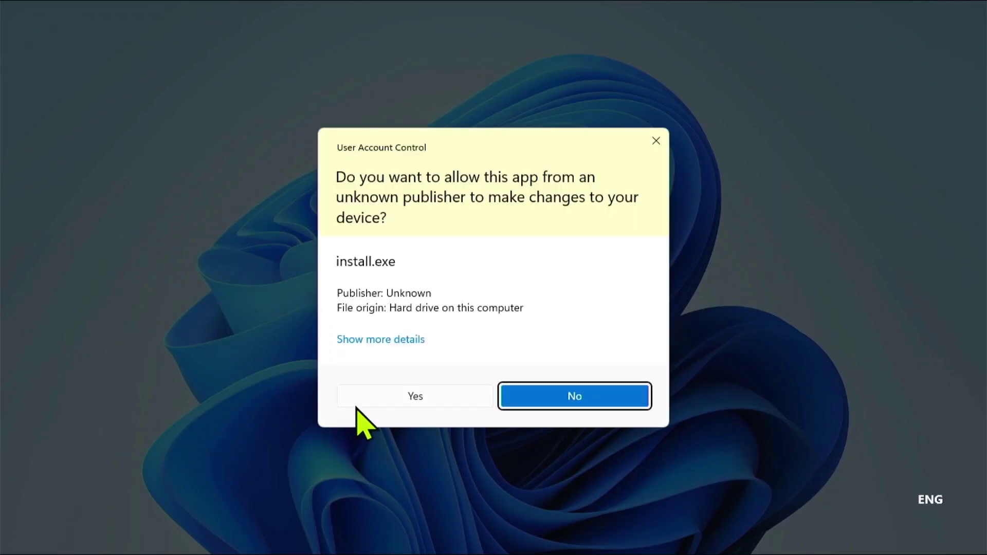
left_click(362, 399)
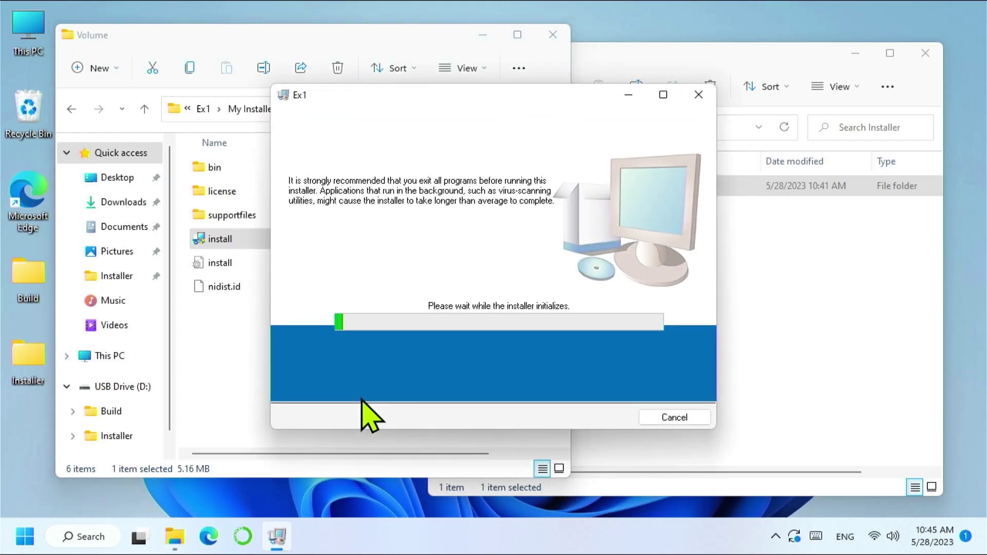
Step: Accept the license agreement, complete the Ex1 installation and restart the computer
left_click(590, 422)
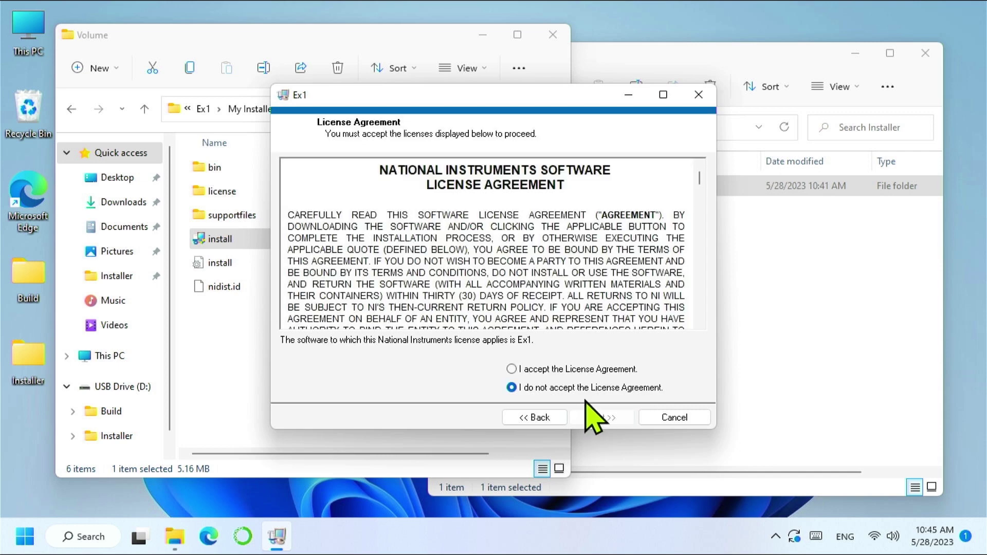
left_click(583, 371)
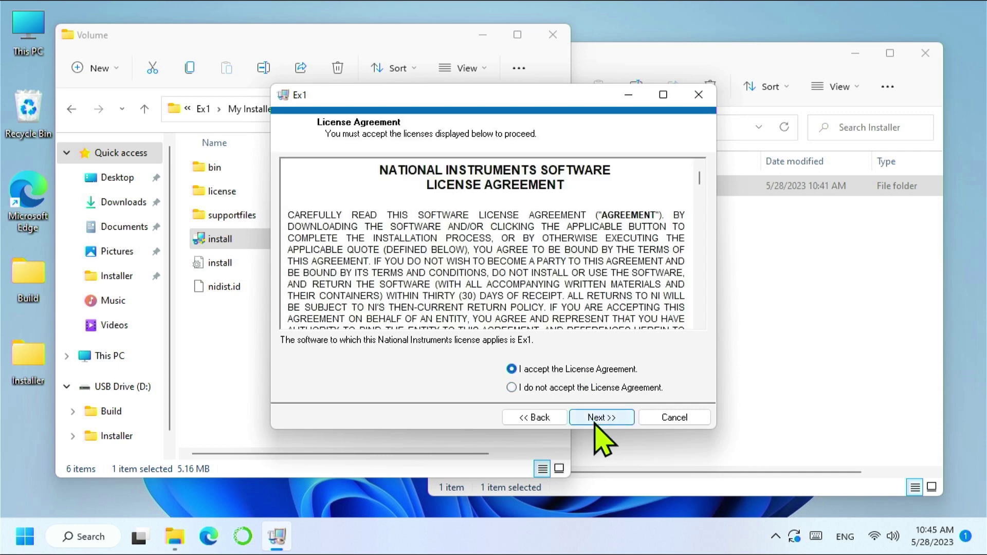
left_click(596, 421)
left_click(597, 417)
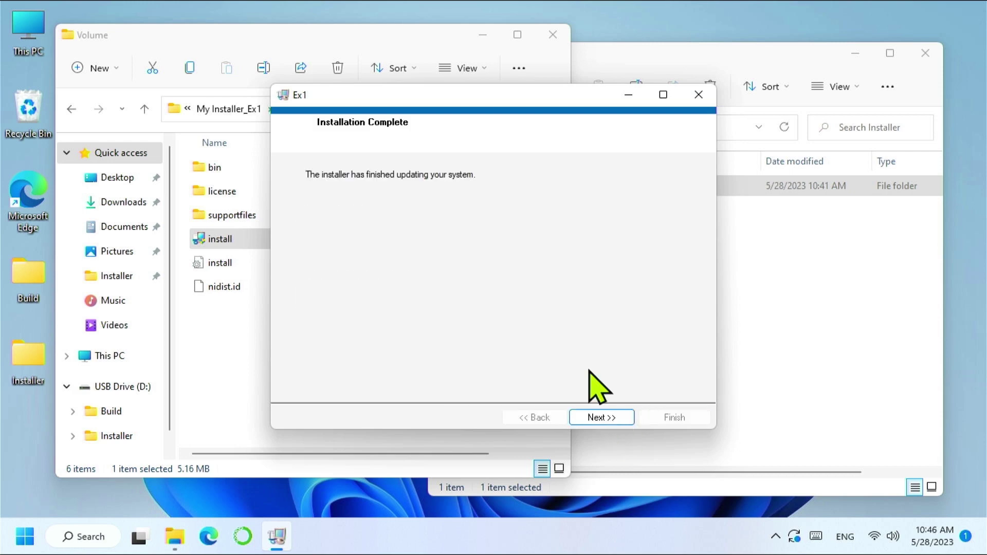
left_click(598, 418)
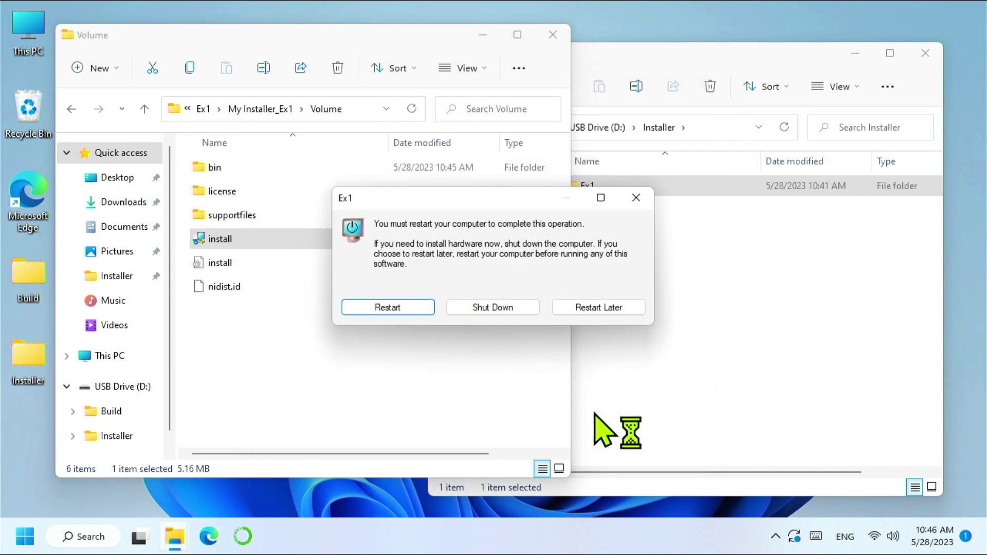
left_click(388, 311)
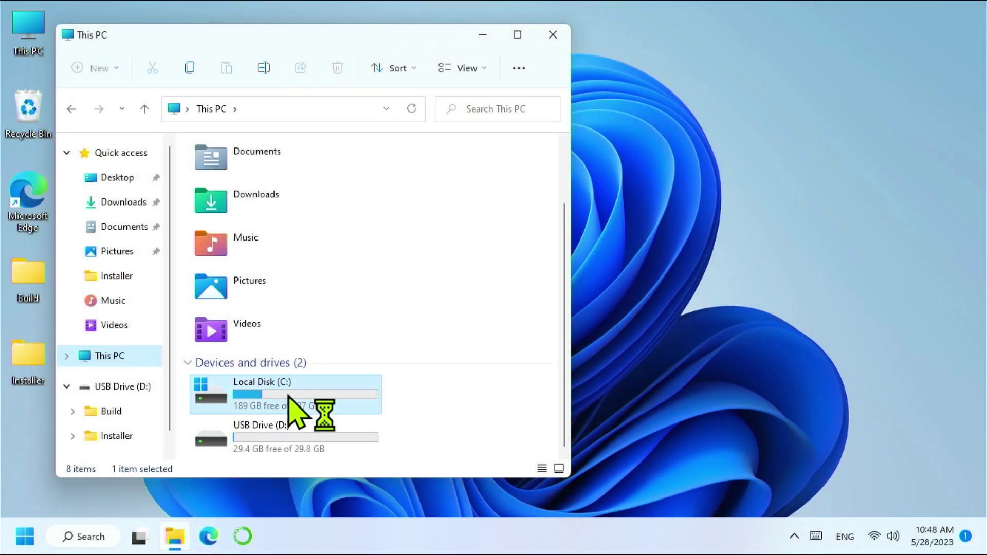
Step: Launch the installed Application_Ex1 from the Ex1 folder in Program Files on Local Disk (C:)
double_click(289, 397)
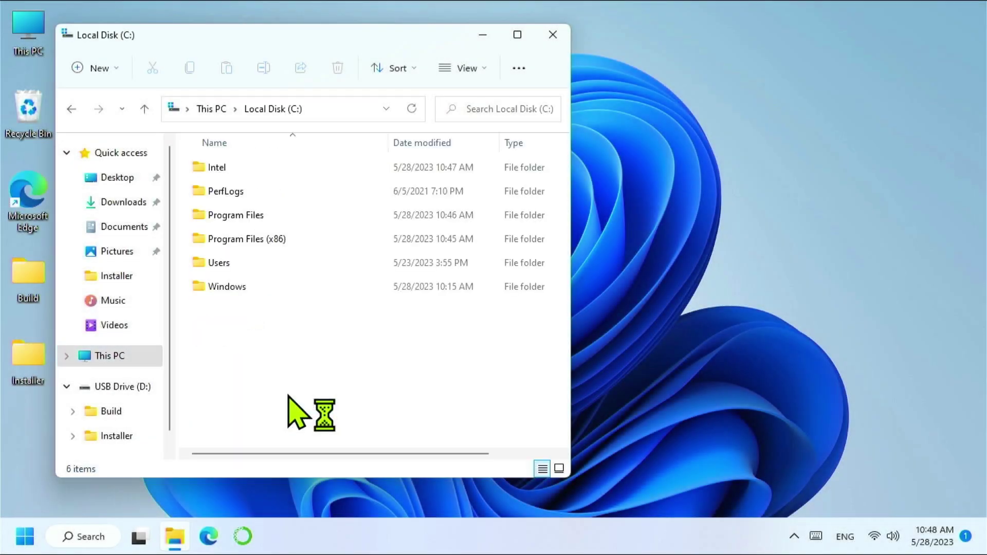
double_click(266, 215)
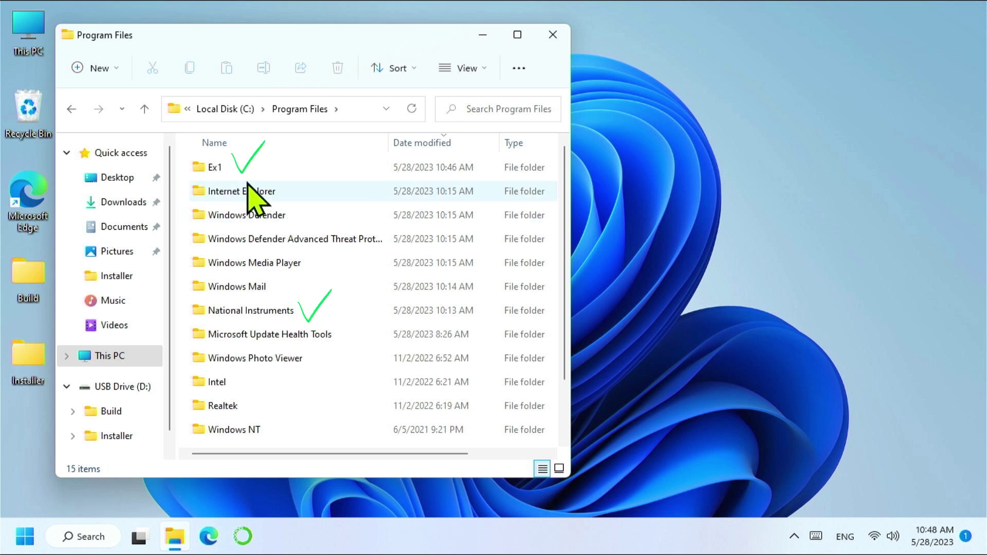
left_click(245, 173)
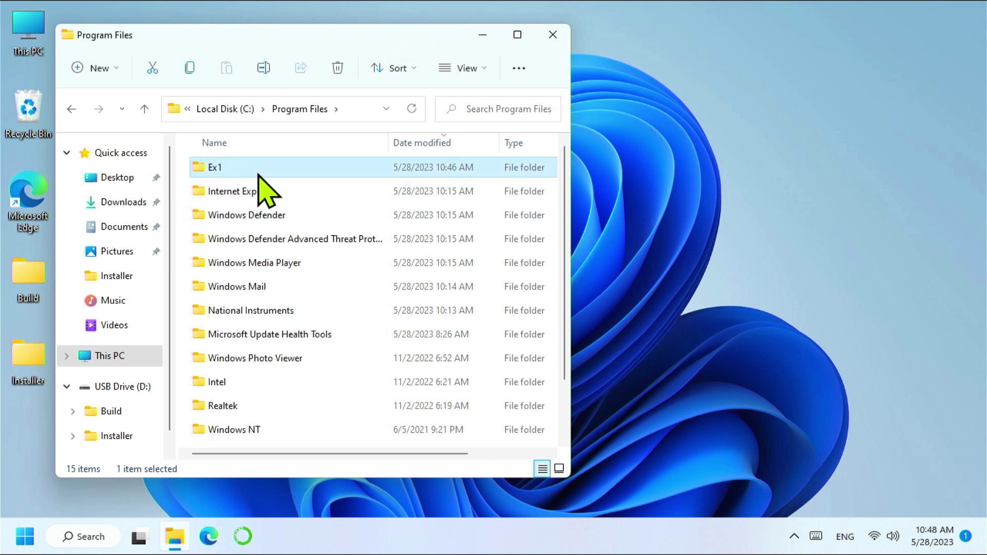
double_click(259, 173)
left_click(258, 174)
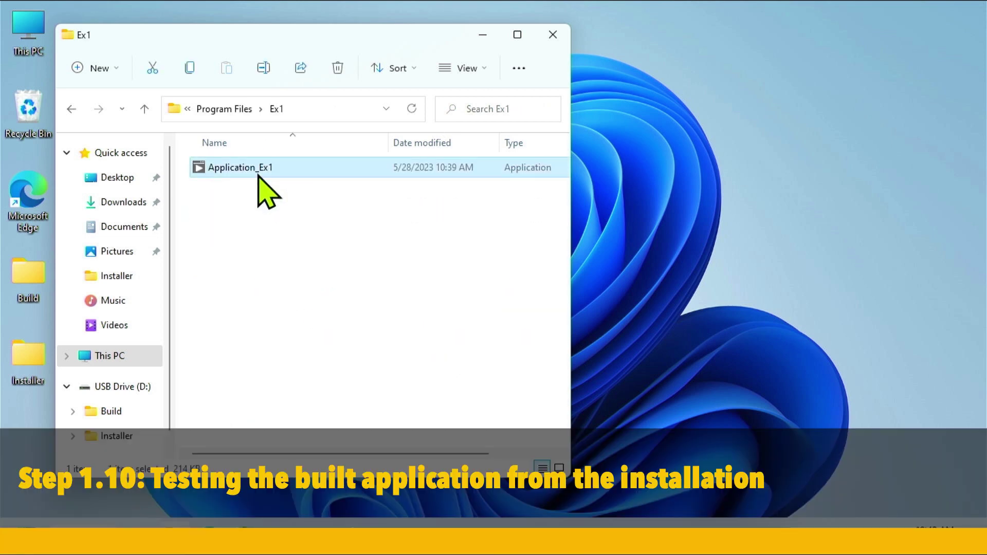
double_click(258, 174)
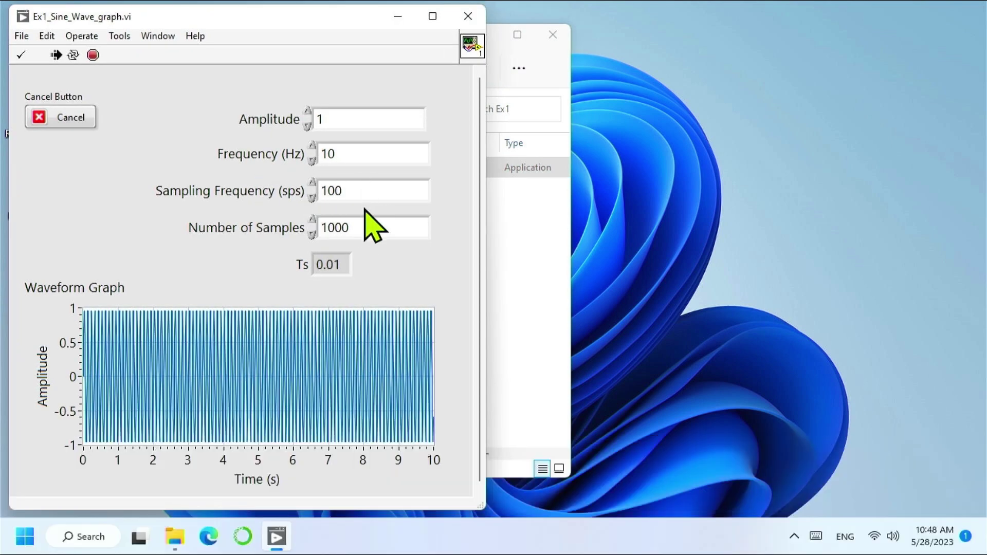
Step: Set the sampling frequency to 1000 sps and raise the amplitude to 5 in the running application
key("Return")
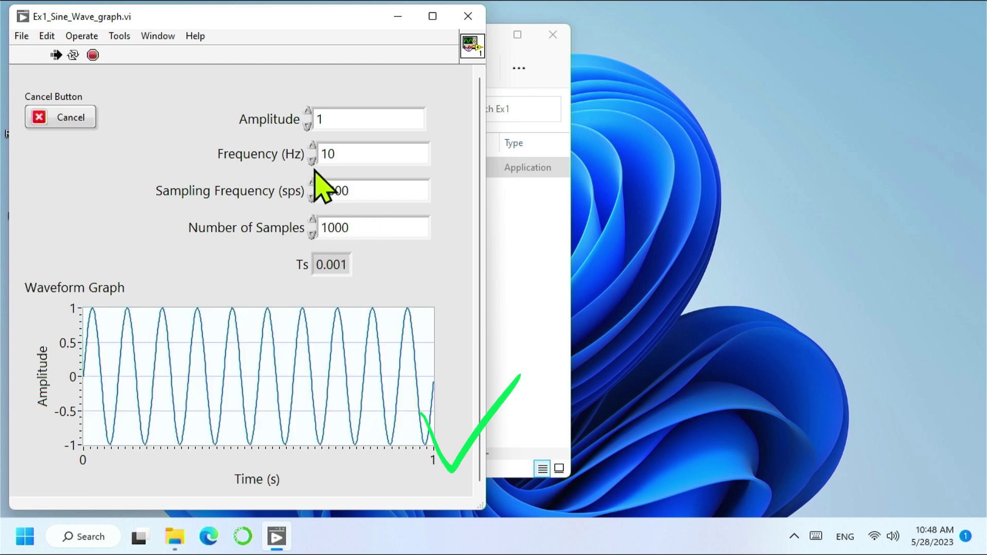
left_click(345, 119)
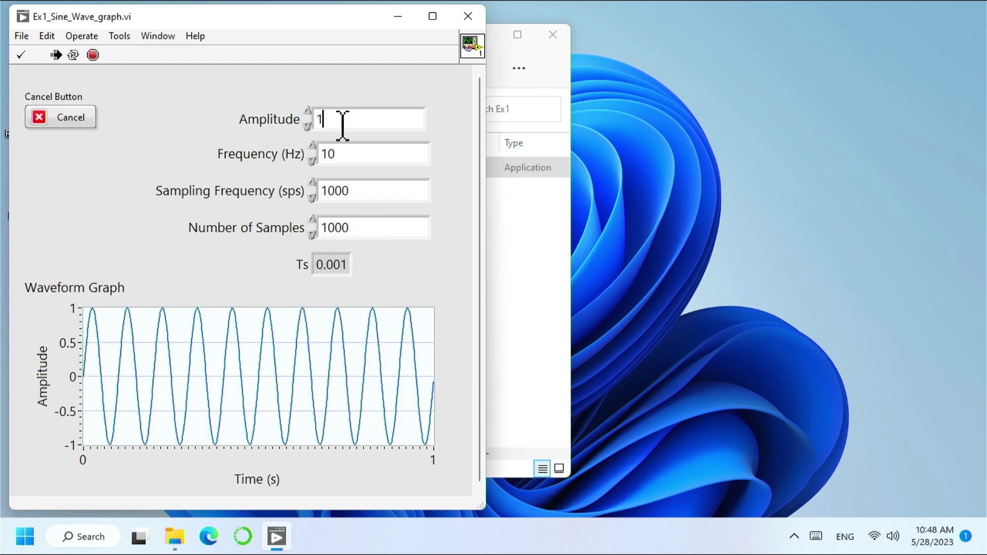
key("Up")
key("Up")
key("Up")
key("Up")
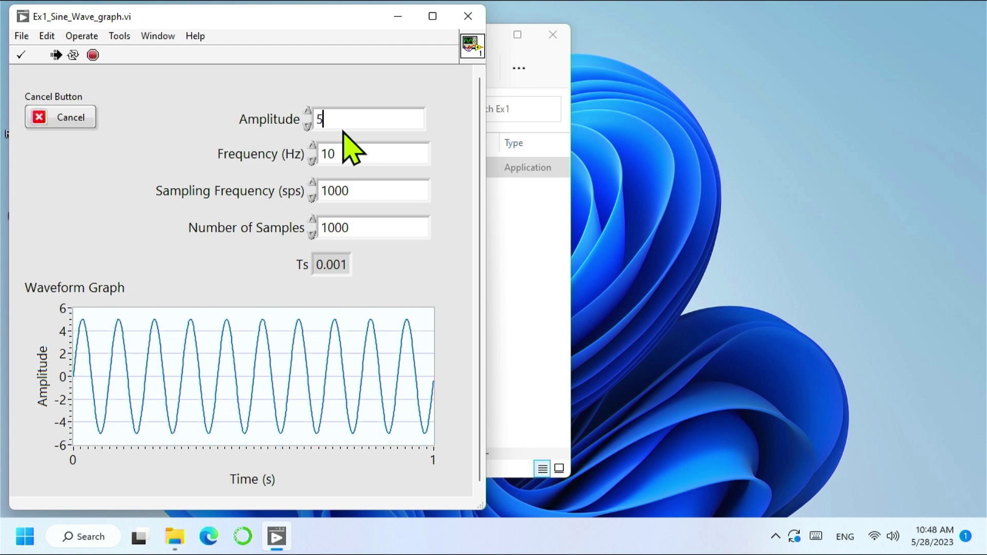
Step: Step the sine wave's amplitude back down to test the waveform graph's response
key("Down")
key("Down")
key("Down")
key("Down")
key("Down")
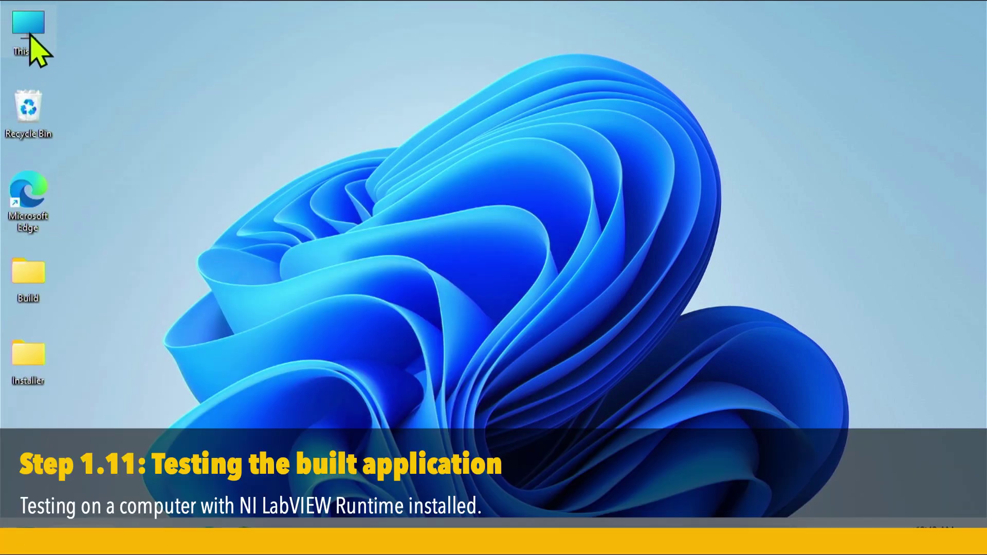
Step: Launch Application_Ex1 from the Application Ex1 folder inside the USB drive's Build folder
double_click(29, 36)
scroll(303, 375, "down", 1)
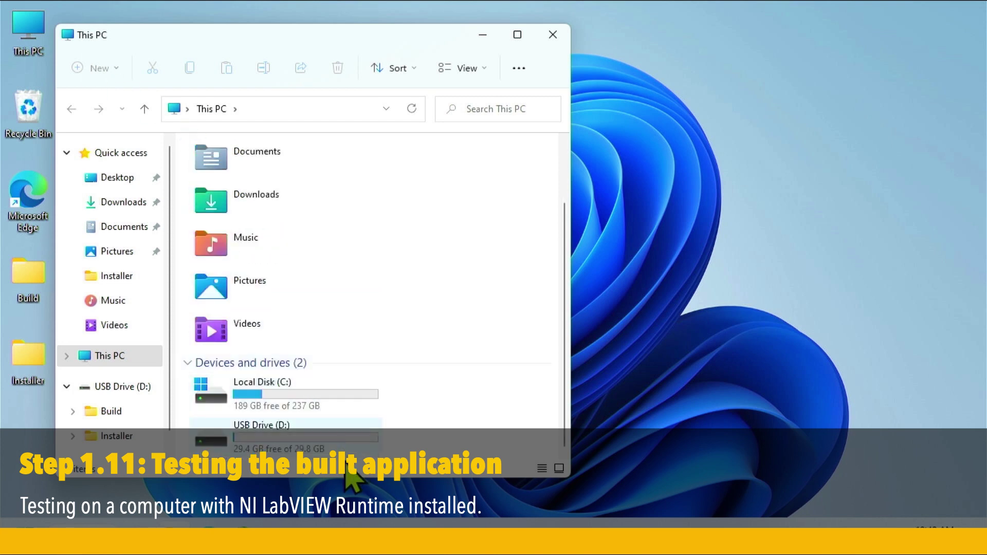
double_click(339, 436)
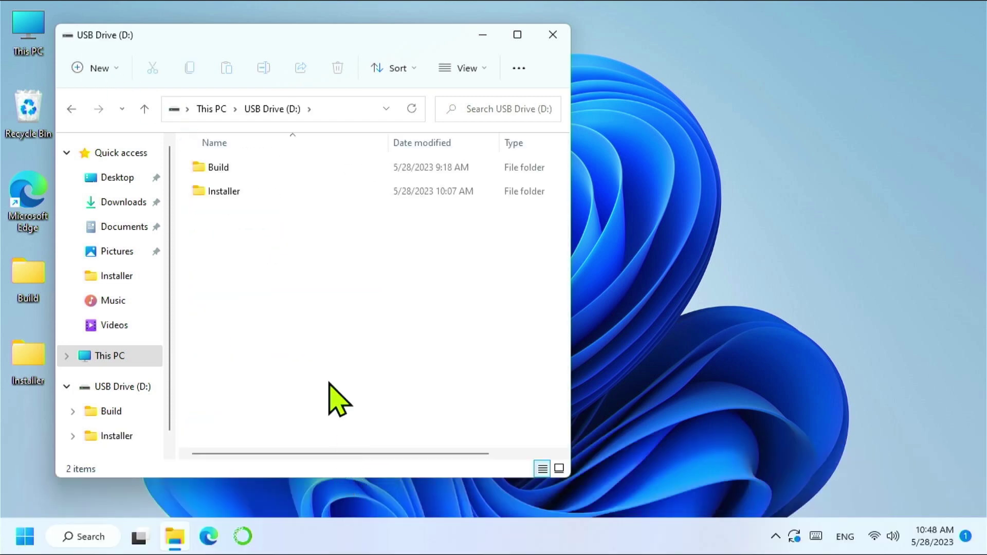
double_click(246, 170)
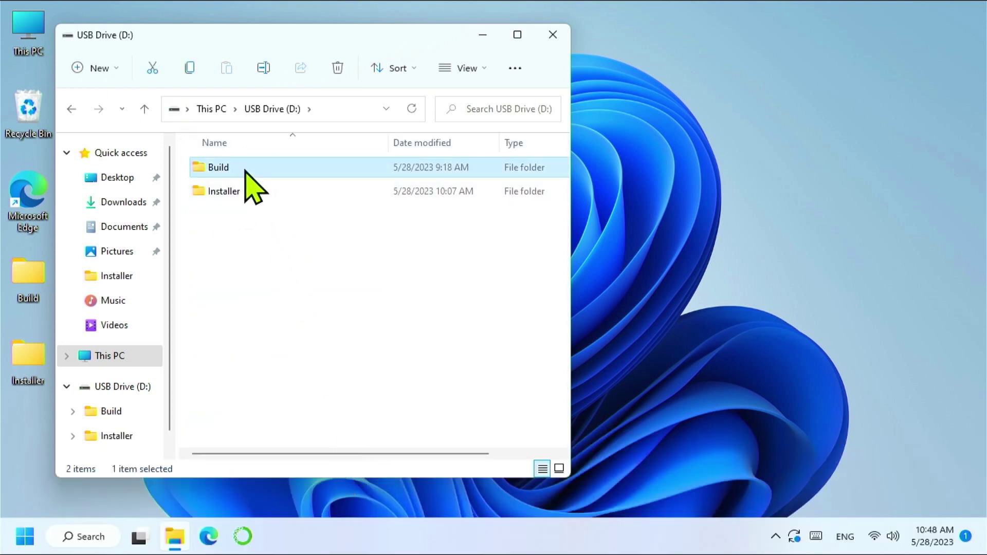
double_click(246, 173)
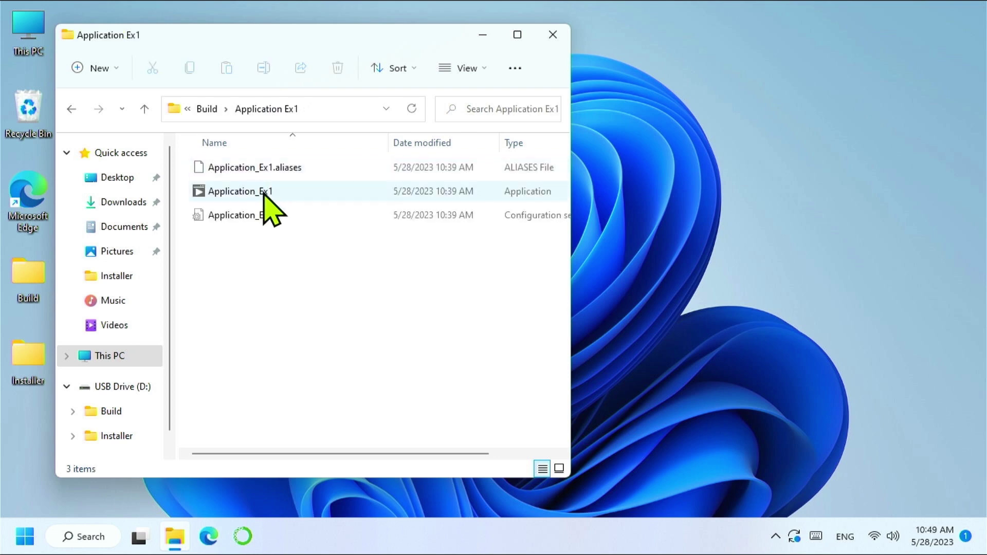
left_click(262, 194)
double_click(264, 196)
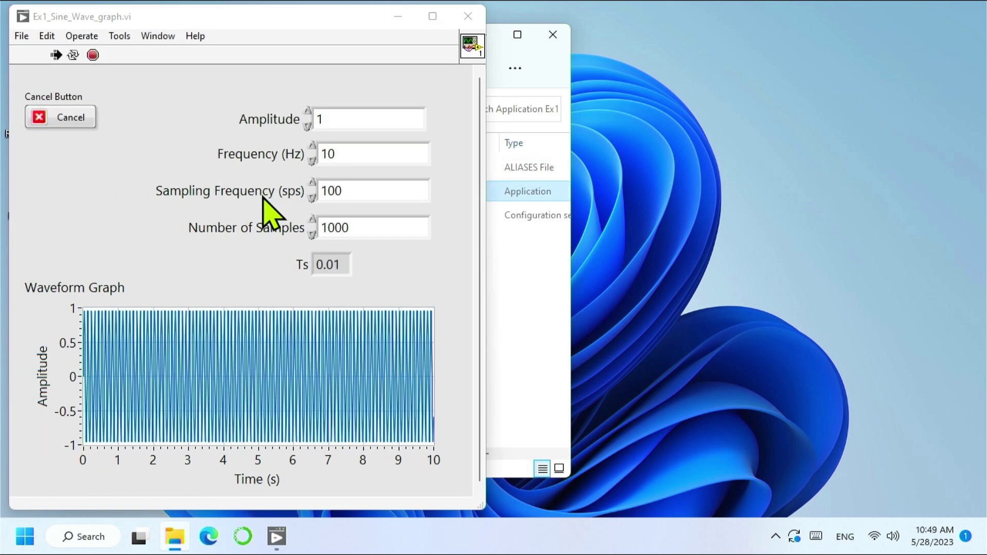
Step: Set the sampling frequency to 1000 sps and step the sine wave's frequency down in the application run from the USB drive
left_click(363, 194)
key("Return")
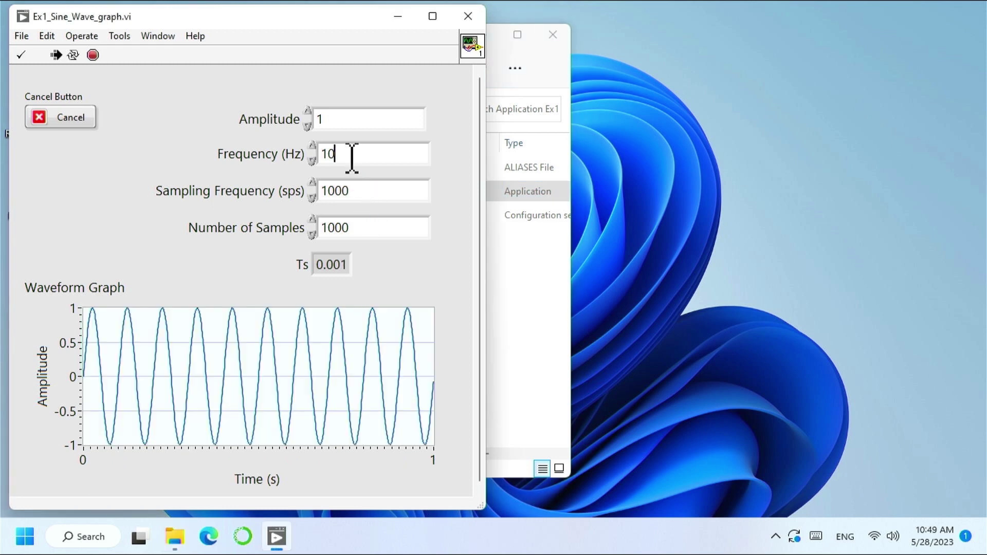
scroll(351, 159, "down", 9)
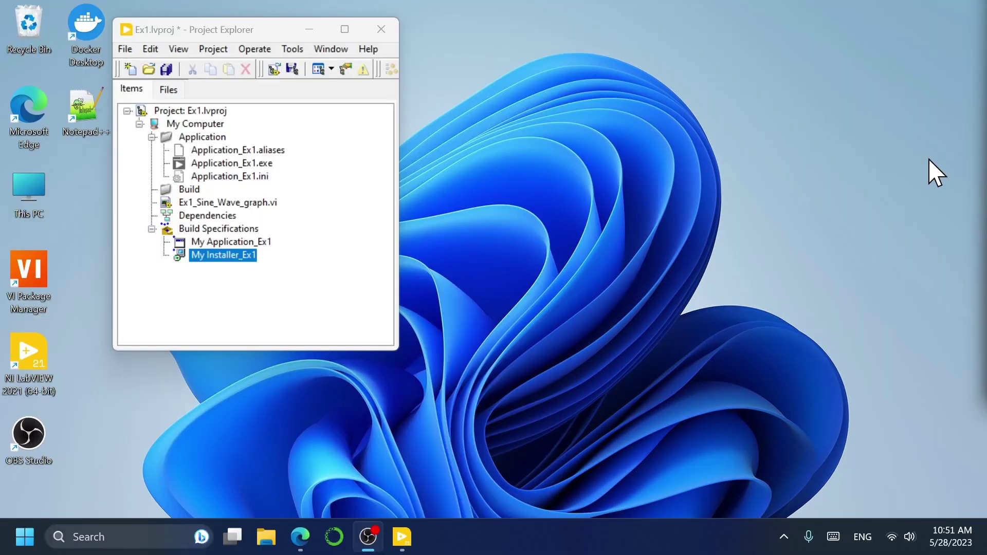
Step: Close the Ex1 project and save its changes
left_click(381, 29)
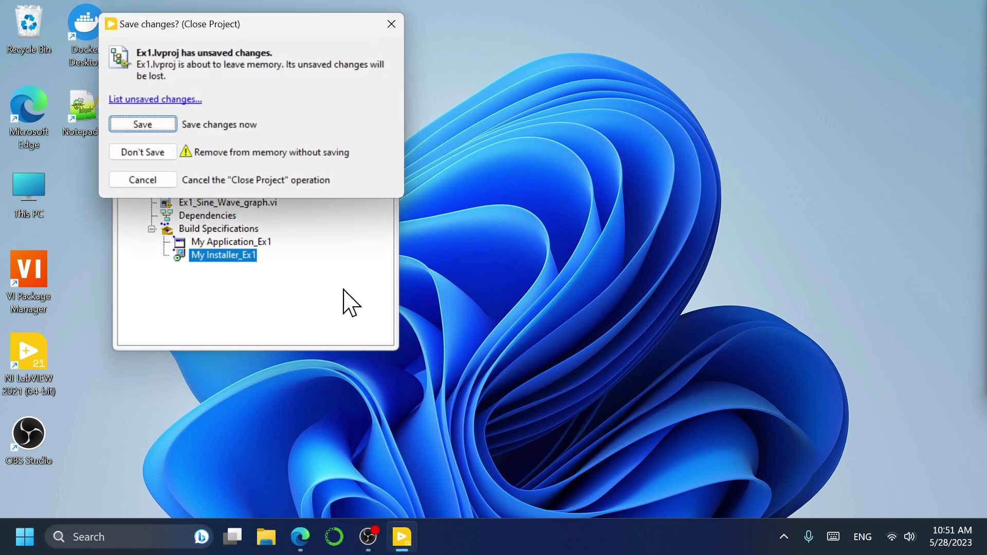
left_click(142, 125)
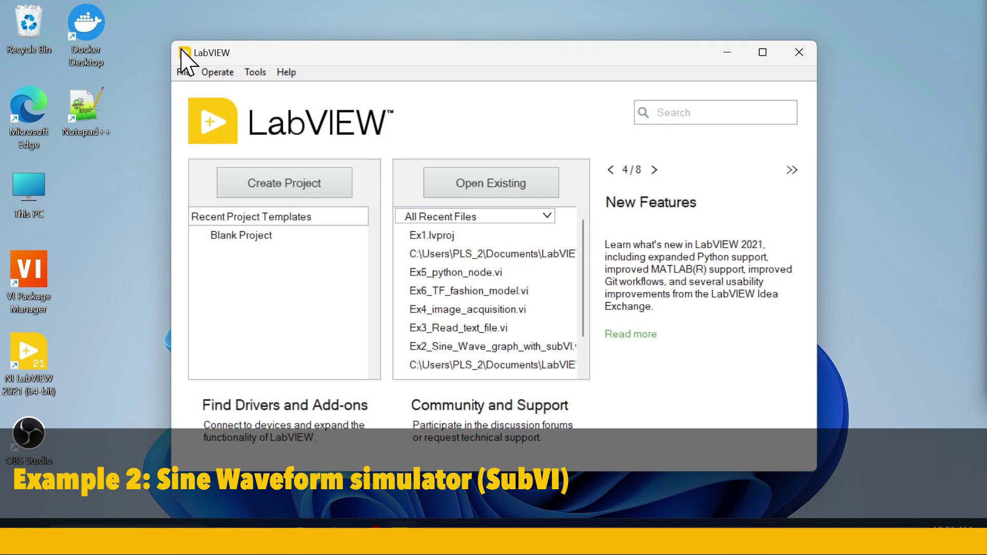
Step: Create a new empty project and save it as Ex2.lvproj in the Project_Ex2 folder
left_click(183, 72)
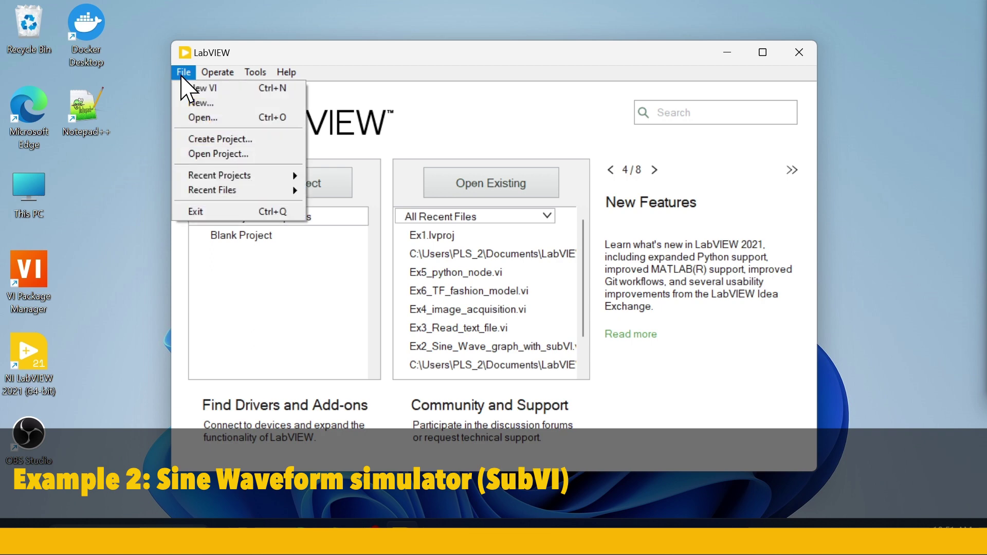
left_click(249, 105)
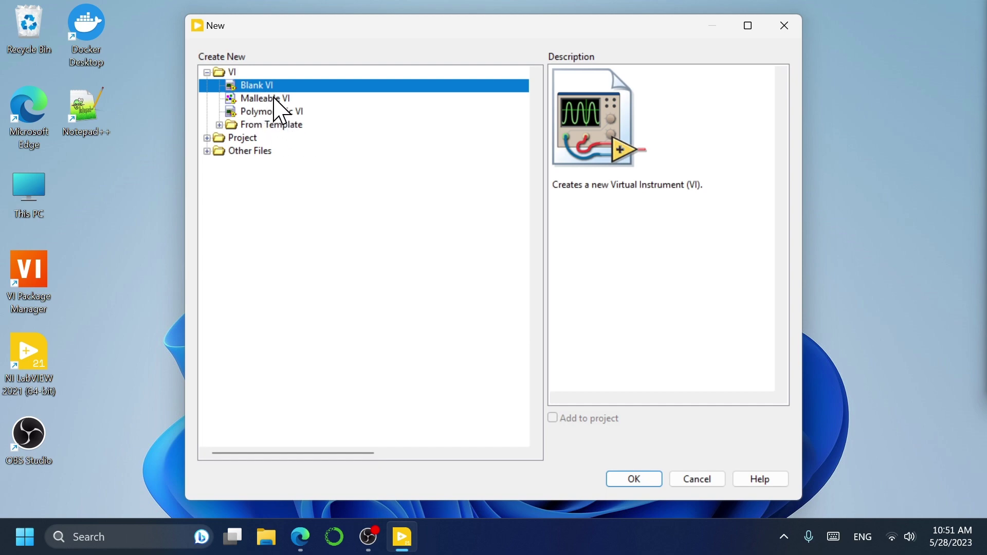
left_click(207, 138)
left_click(245, 151)
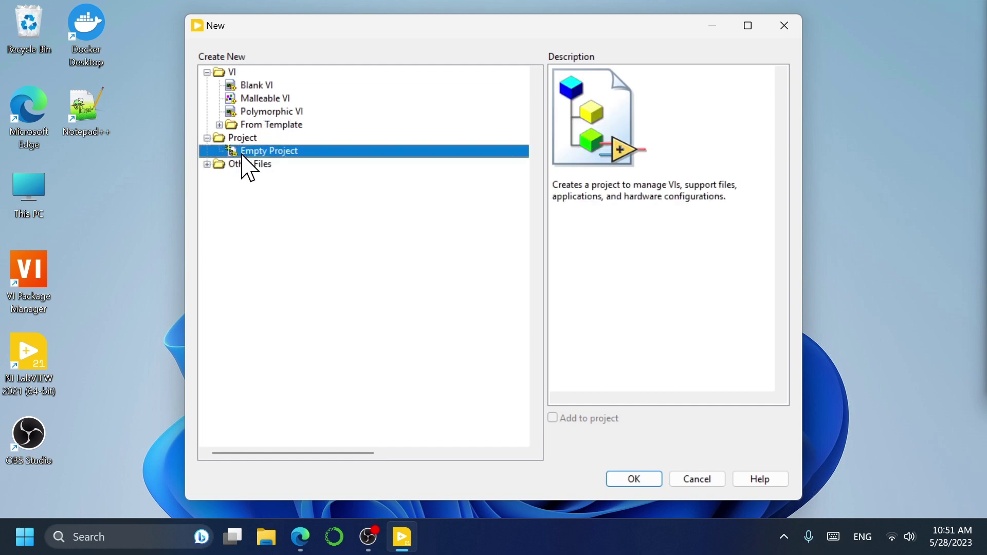
left_click(640, 480)
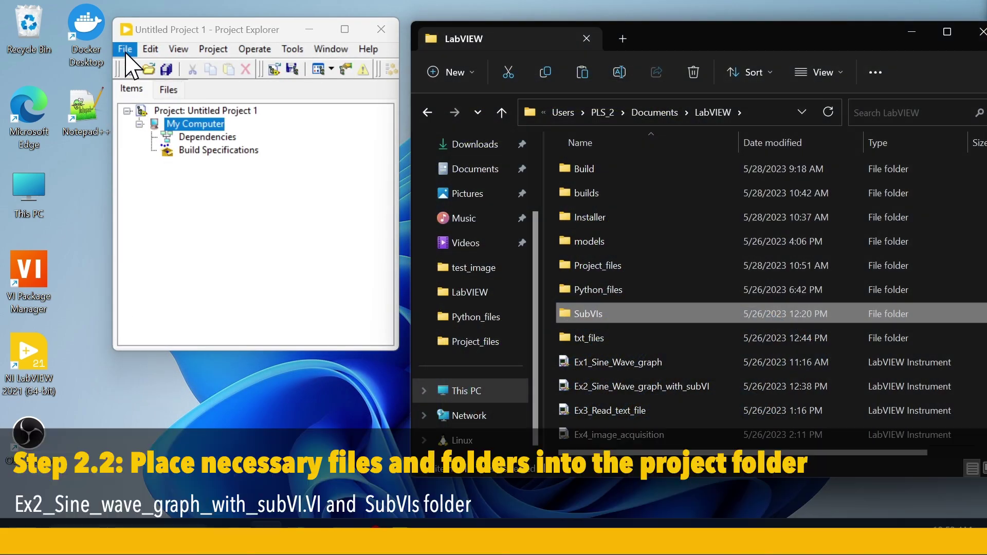
left_click(125, 54)
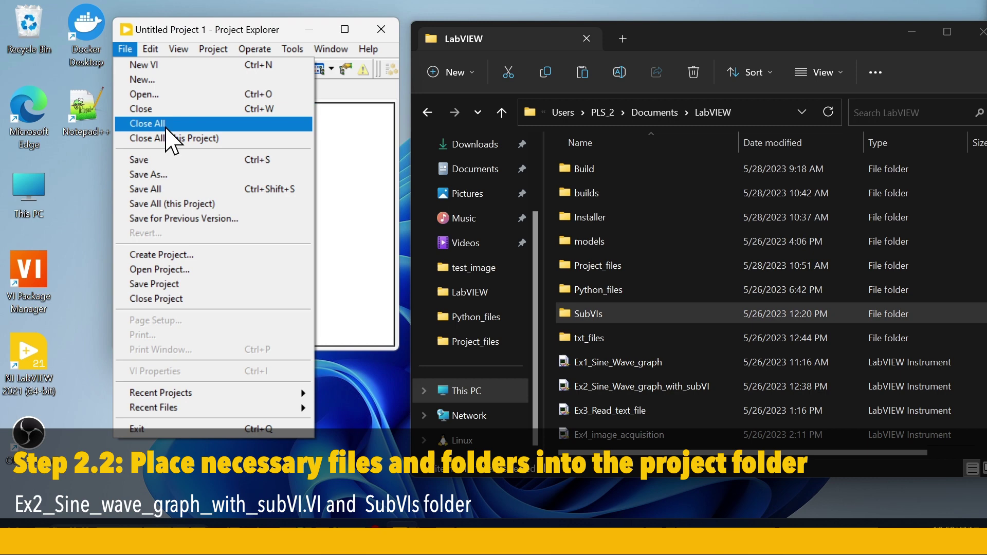
left_click(177, 175)
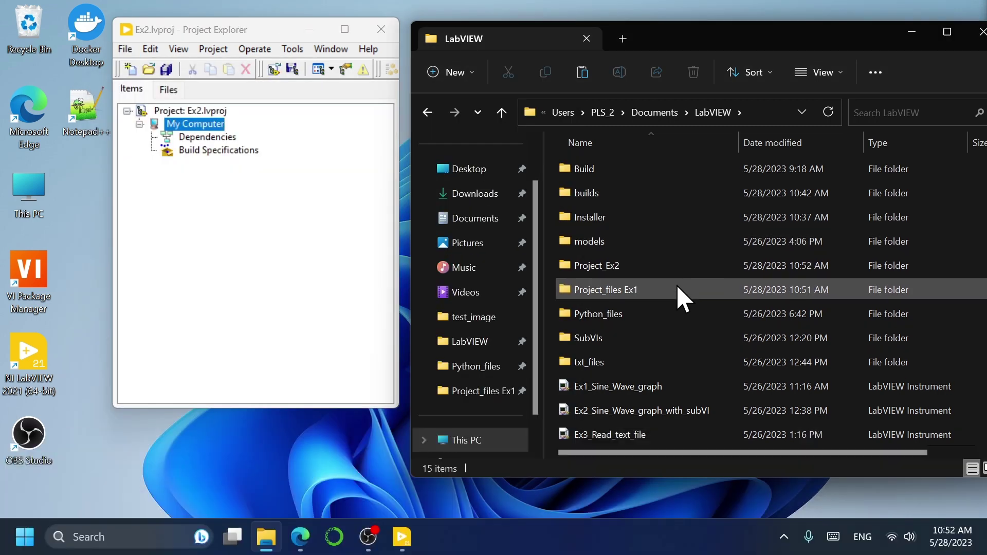
Step: Copy the SubVIs folder and the Ex2_Sine_Wave_graph_with_subVI file from the LabVIEW folder into the Project_Ex2 folder
left_click(668, 268)
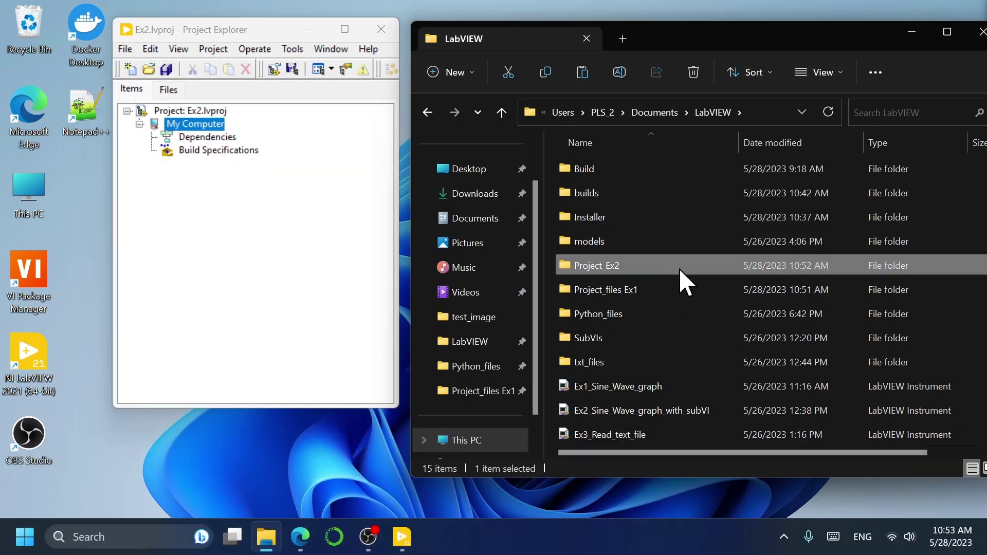
left_click(654, 412)
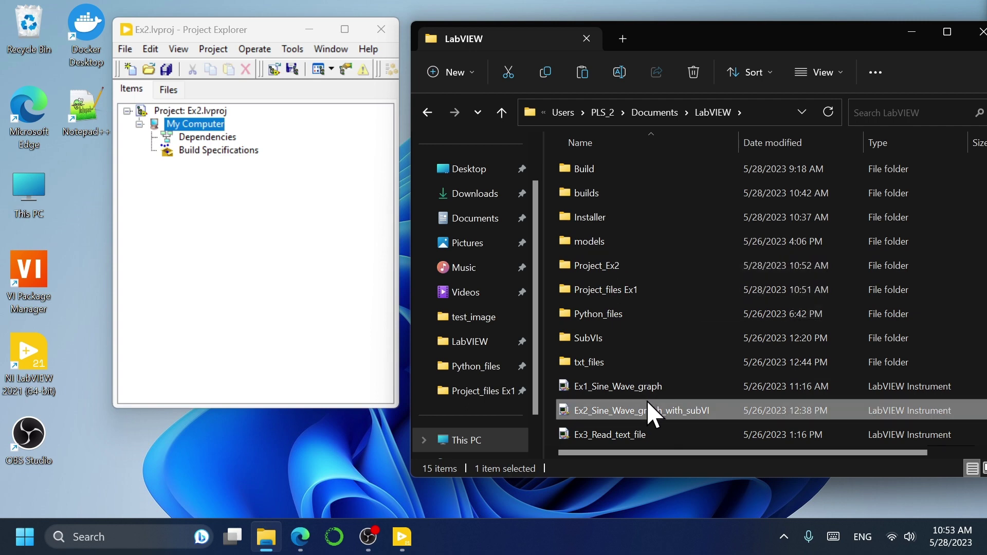
left_click(608, 340, "ctrl")
right_click(618, 342)
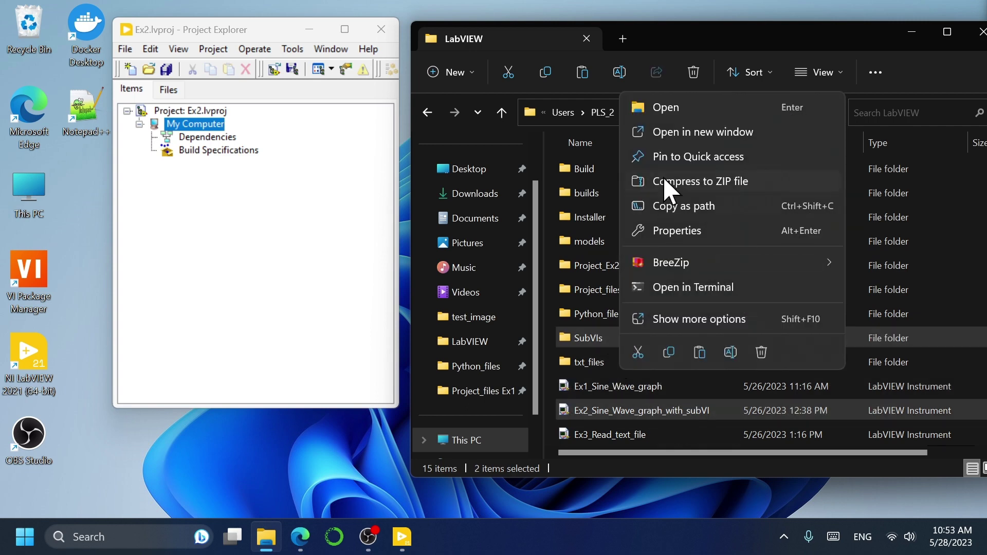
left_click(669, 352)
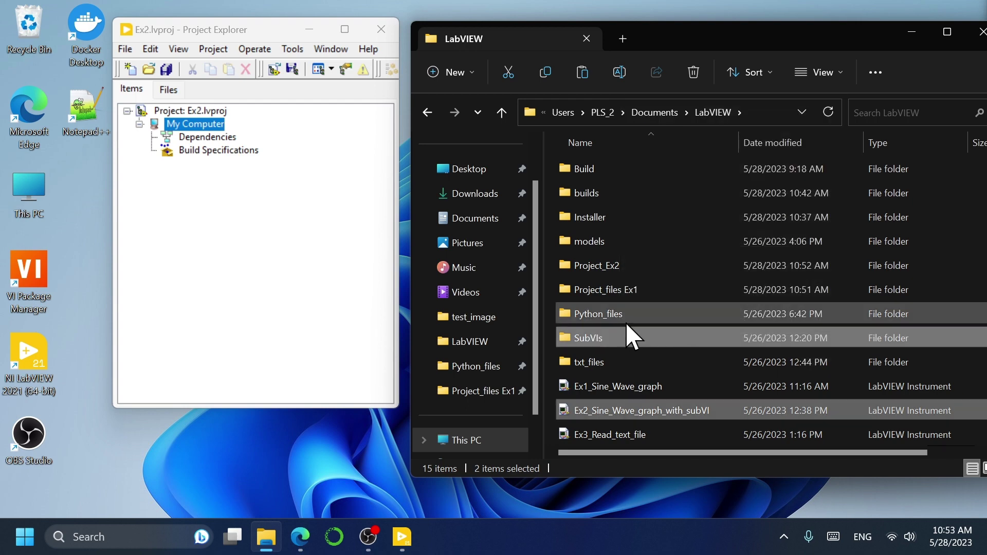
double_click(602, 267)
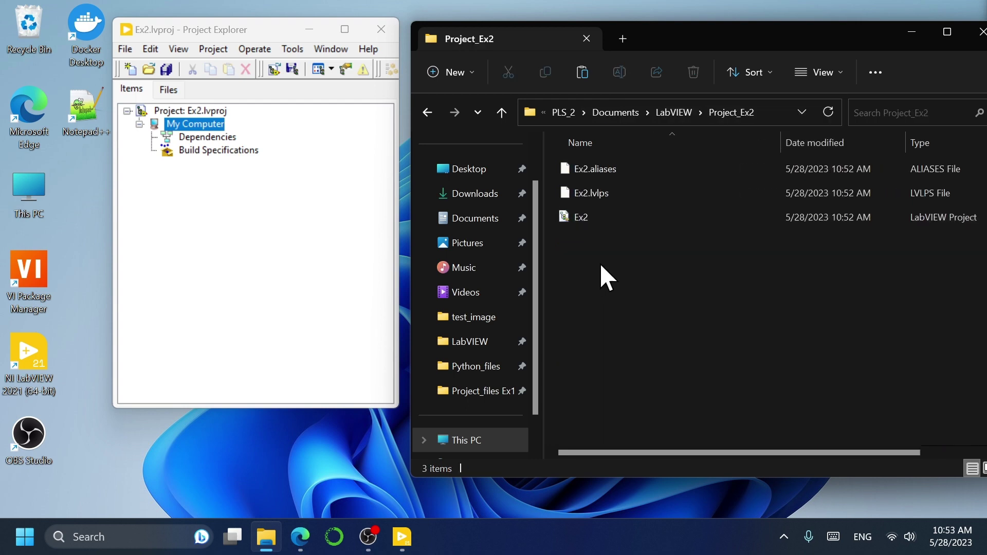
right_click(598, 283)
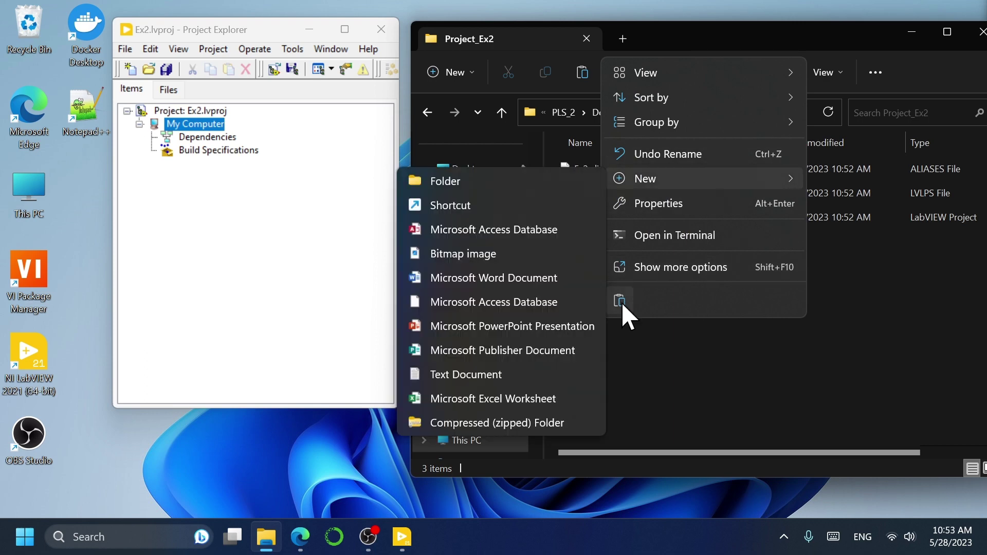
left_click(621, 301)
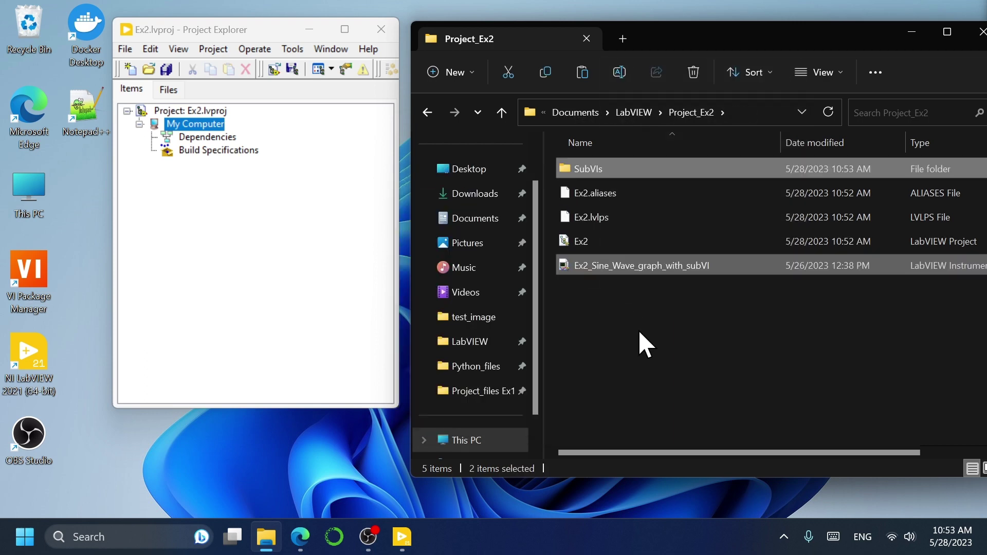
Step: Add the Ex2_Sine_Wave_graph_with_subVI file from Project_Ex2 to My Computer in the project
right_click(177, 126)
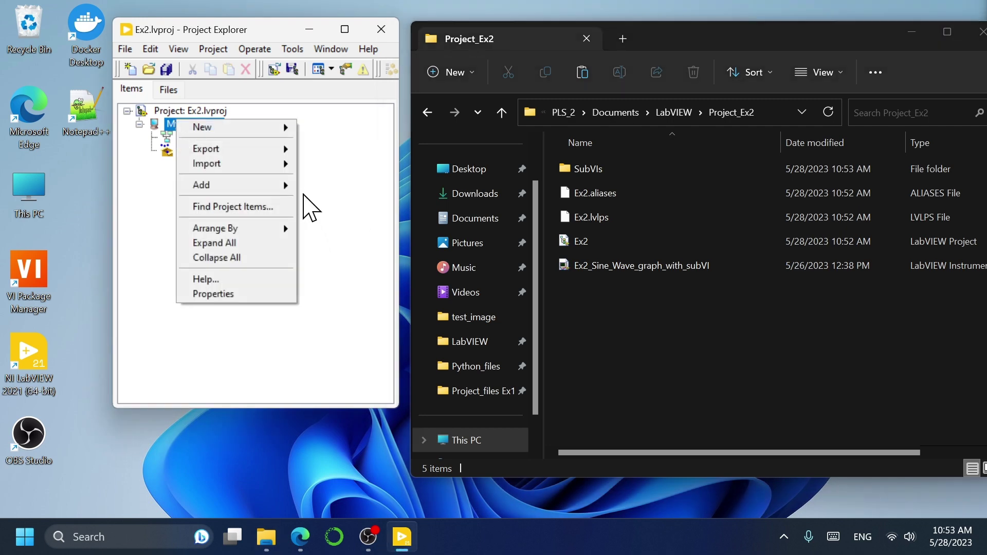
mouse_move(287, 186)
left_click(340, 185)
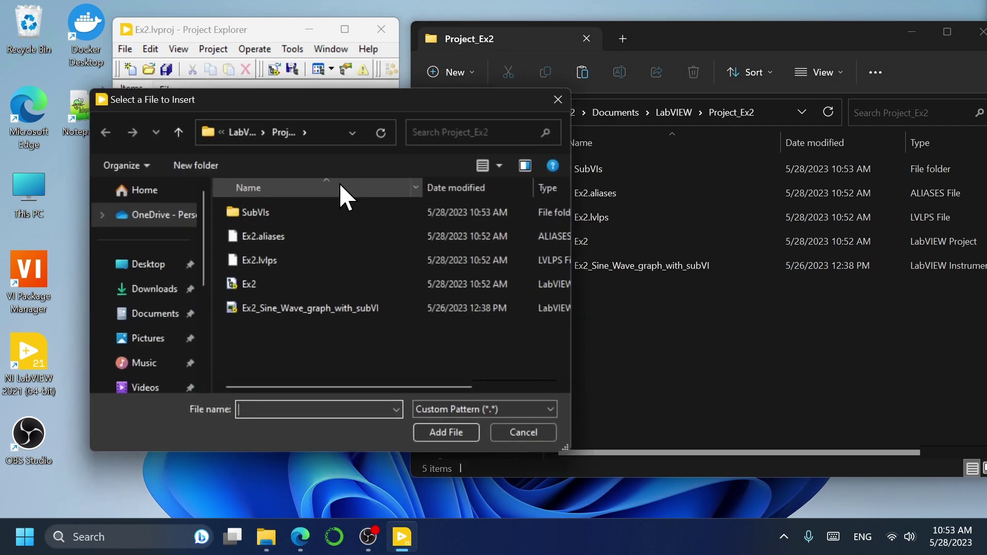
left_click(302, 311)
double_click(302, 311)
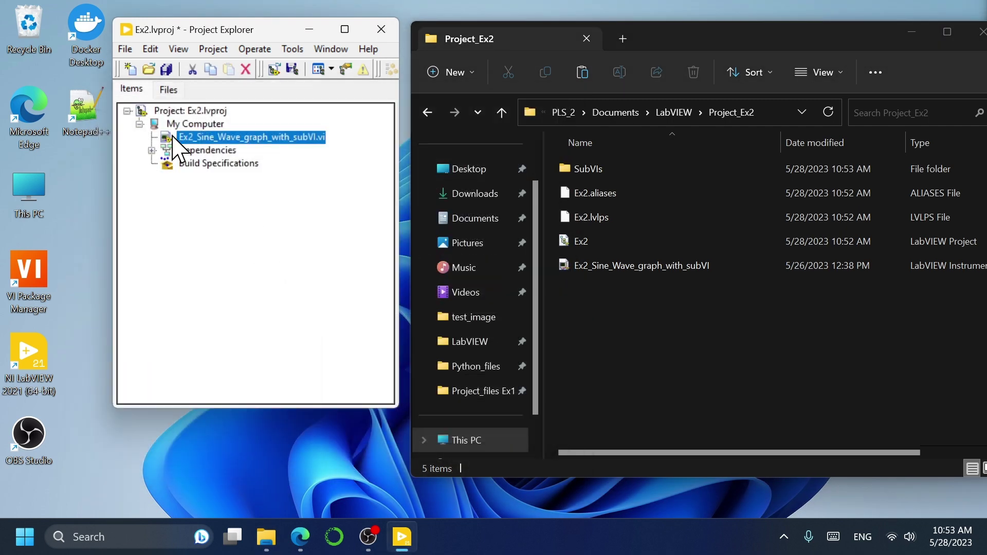
Step: Add the SubVIs folder to My Computer in the project and expand it to select Sine_Wave_Sim.vi
right_click(183, 126)
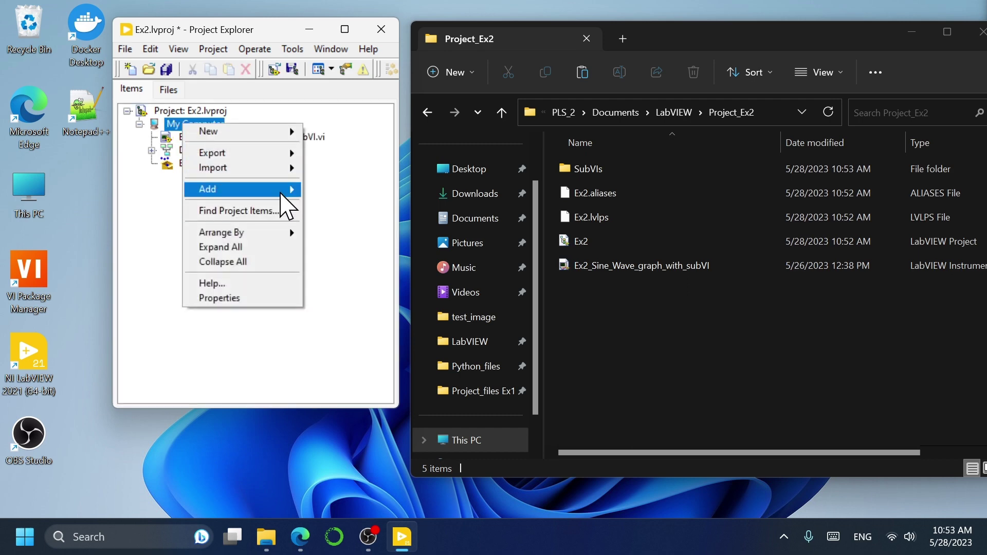
mouse_move(290, 189)
left_click(380, 204)
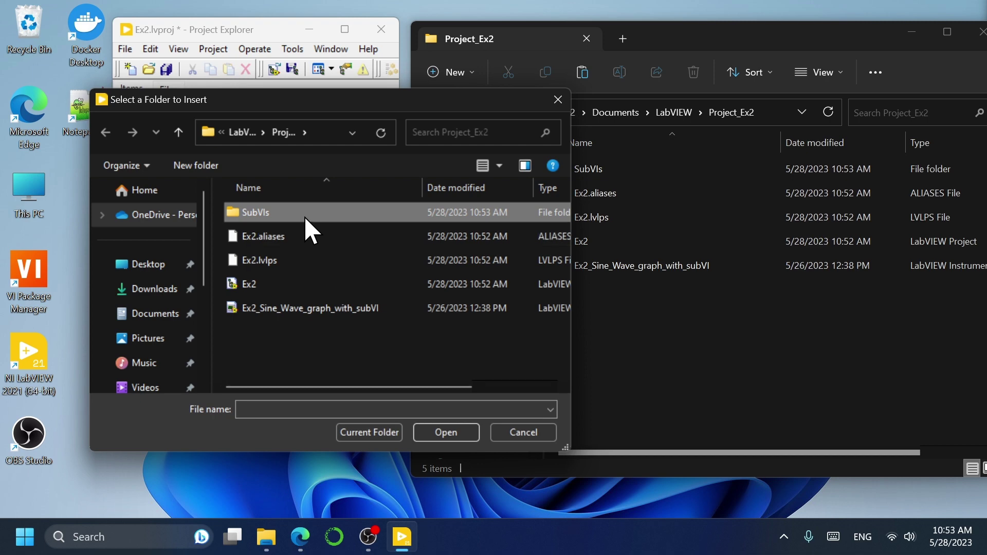
double_click(303, 214)
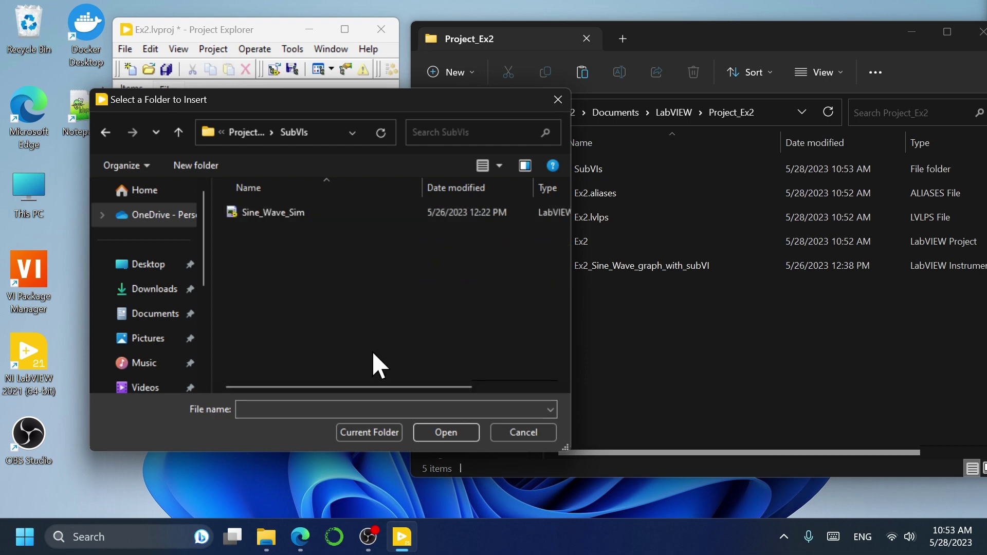
left_click(389, 432)
left_click(216, 231)
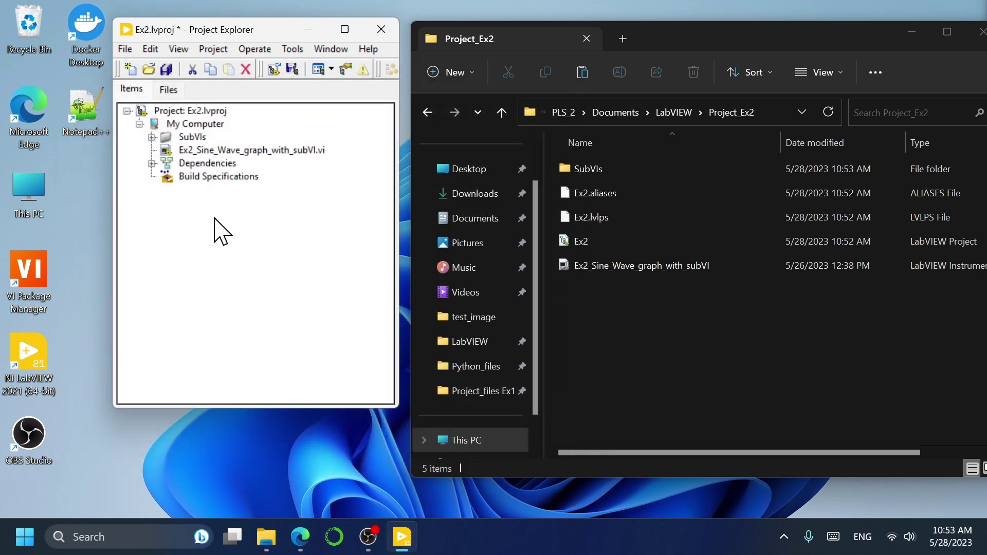
left_click(152, 137)
left_click(245, 152)
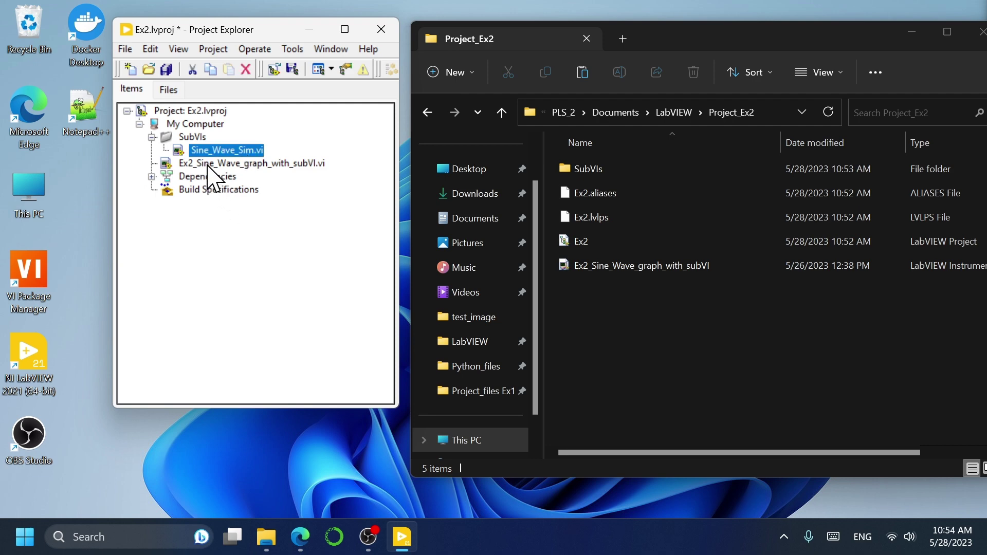
Step: Open Ex2_Sine_Wave_graph_with_subVI.vi from the project and show its block diagram beside the front panel
double_click(207, 164)
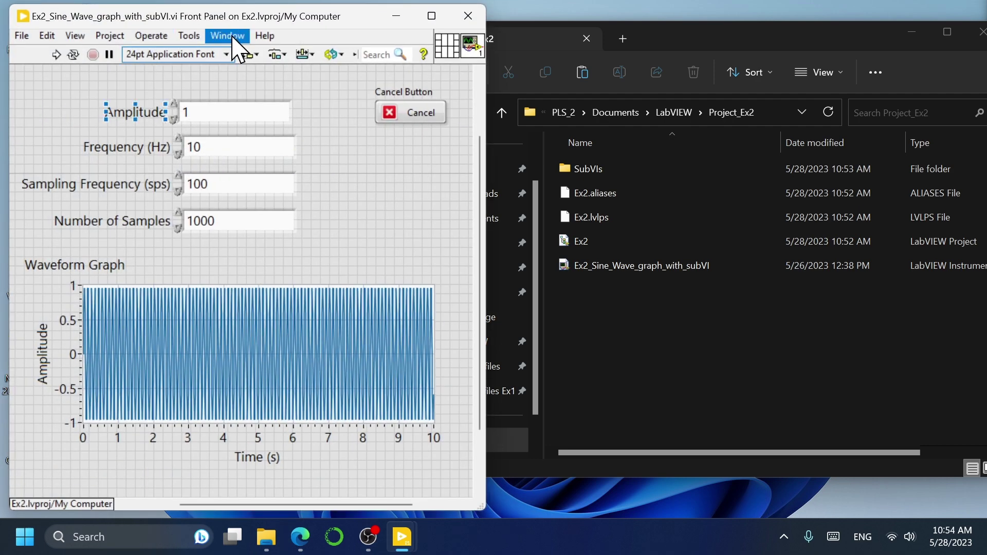
left_click(228, 36)
left_click(236, 50)
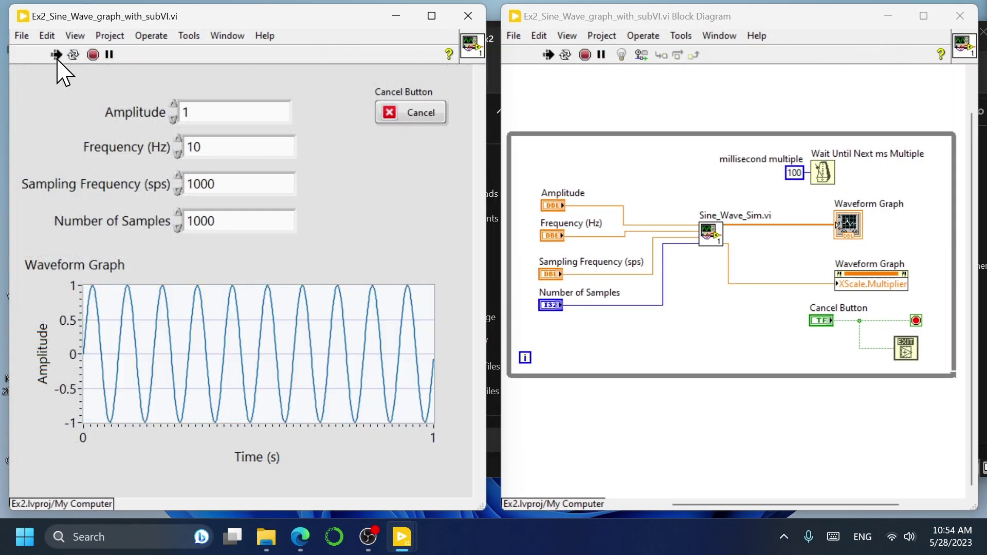
Step: Set the frequency of the running sine wave simulation to 1 Hz
left_click_drag(211, 147, 174, 147)
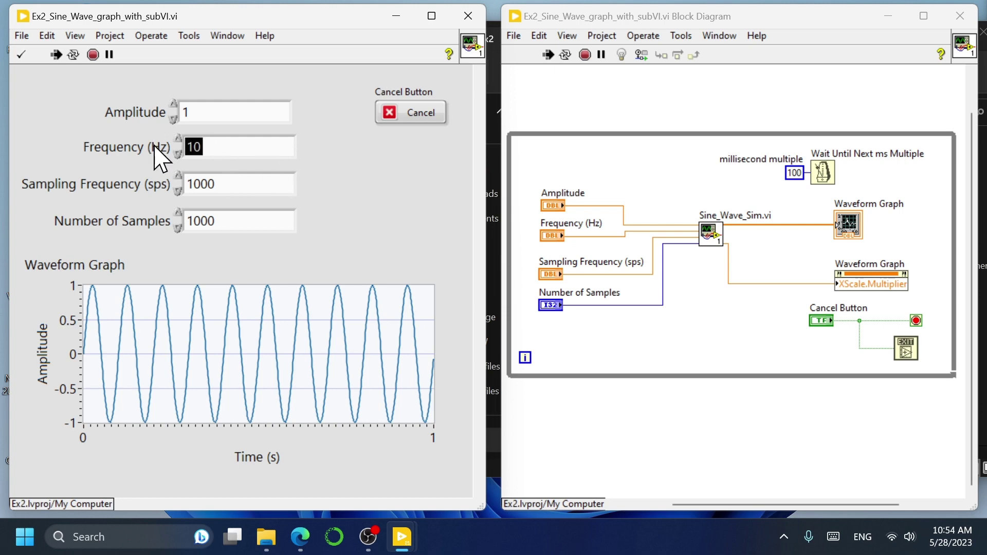
type("1")
key("Return")
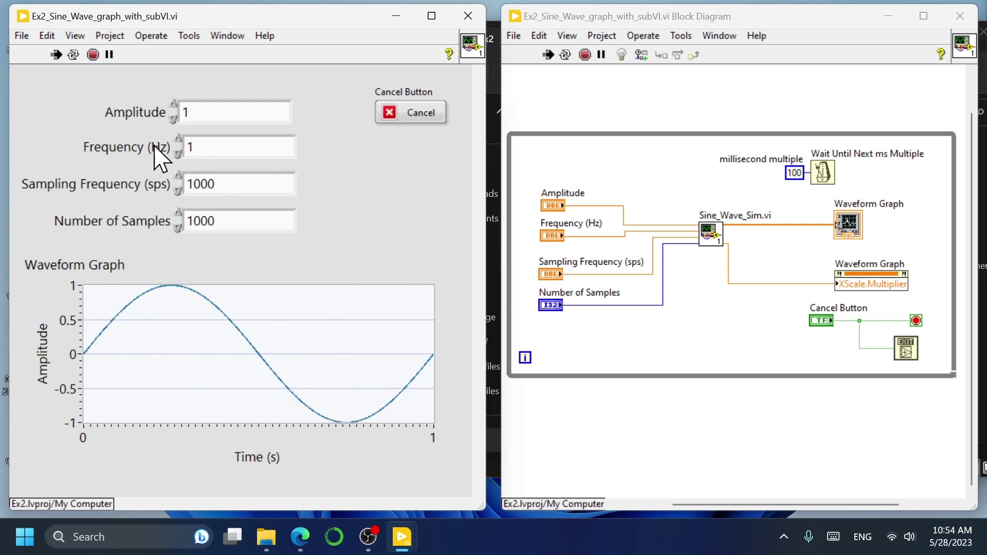
Step: Test the running simulation by raising the amplitude stepwise to 4 and setting it back to 1
left_click(173, 105)
left_click(174, 105)
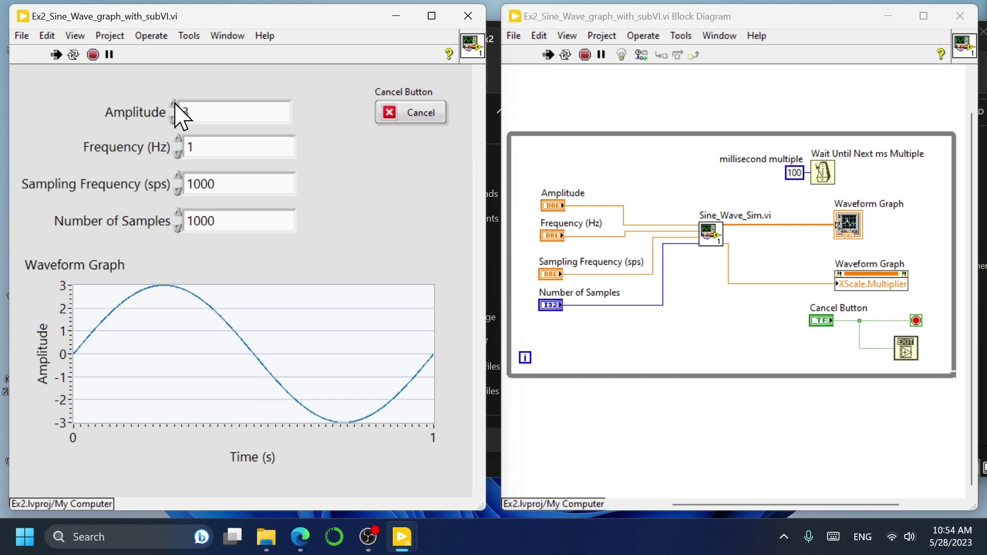
left_click(174, 104)
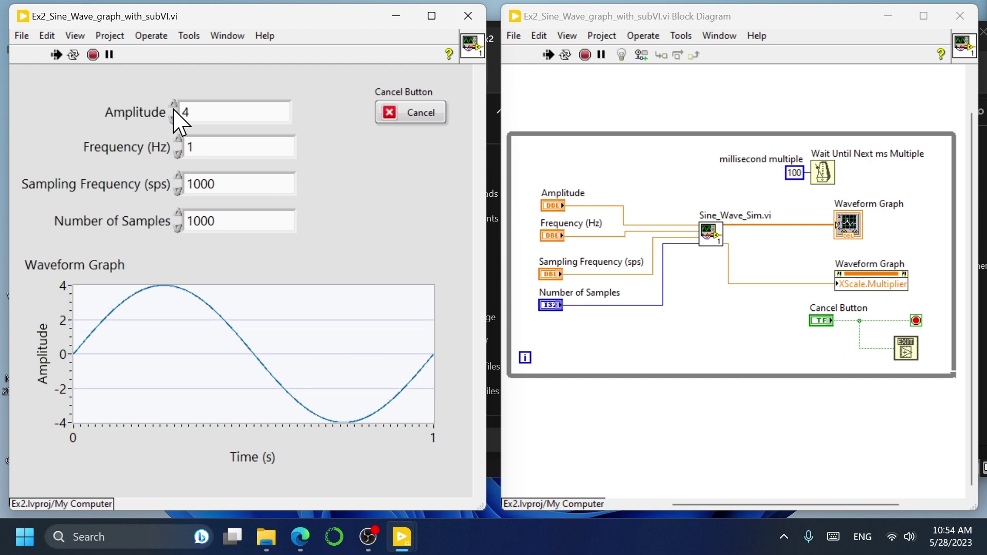
left_click_drag(189, 111, 160, 106)
type("1")
key("Return")
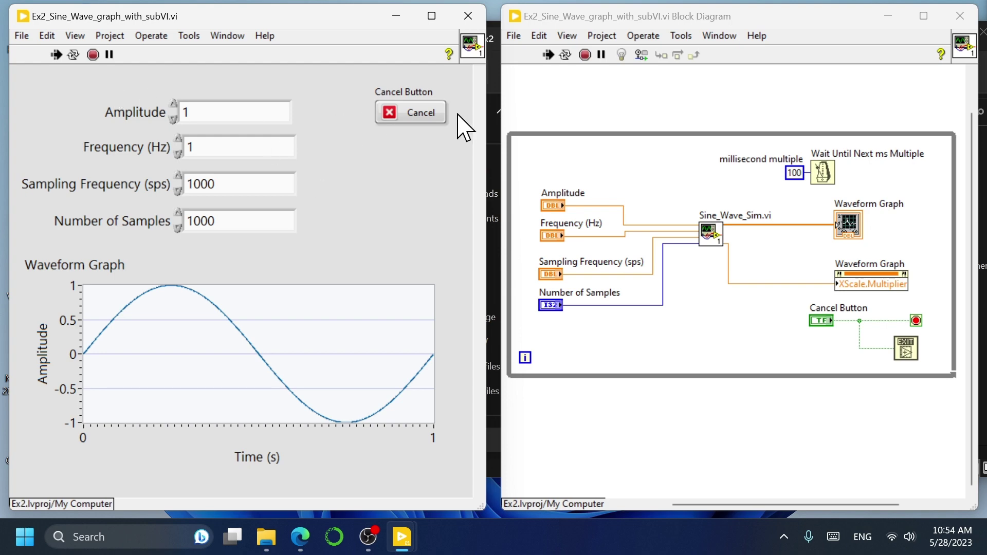
Step: Stop the simulation with its Cancel control and save the changes to Ex2.lvproj
left_click(435, 123)
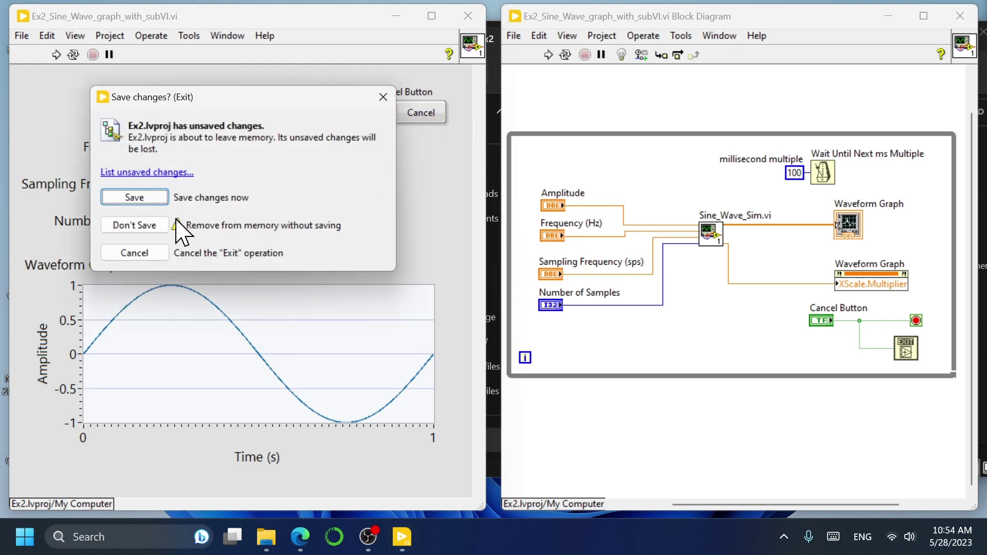
left_click(157, 201)
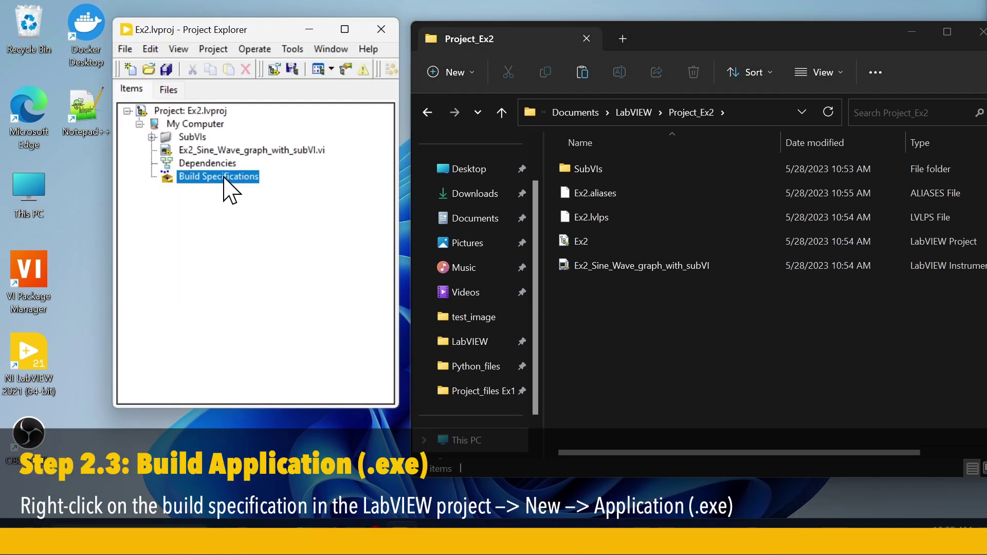
Step: Create an Application (EXE) build specification named My Application_Ex2 with the target filename Application_Ex2.exe
right_click(224, 176)
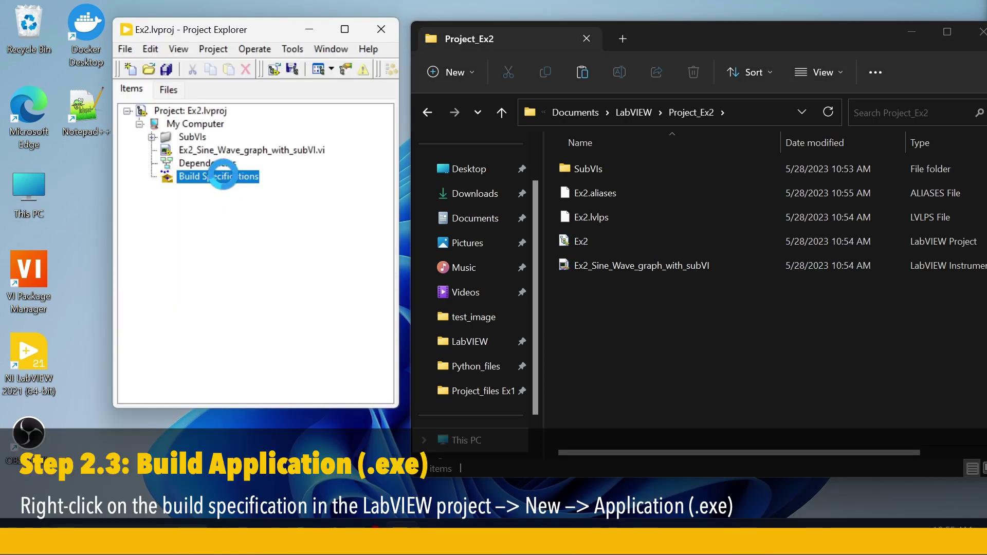
mouse_move(293, 189)
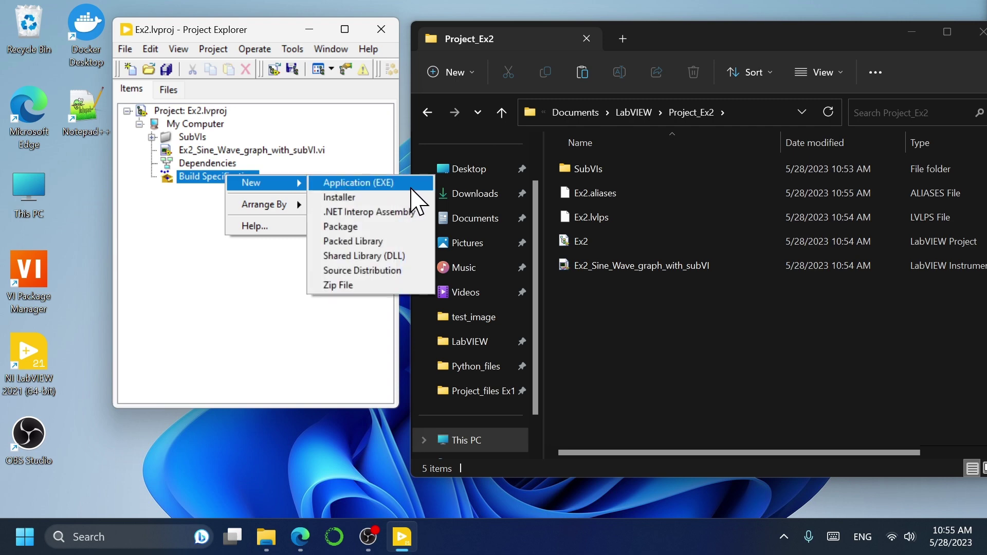
left_click(412, 186)
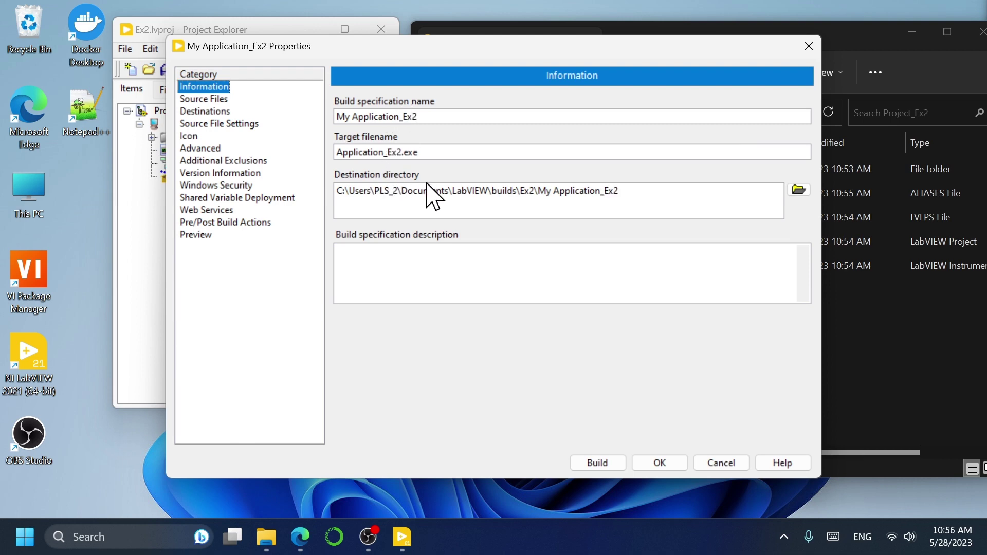
Step: Set the build's destination directory to the Ex2 folder inside Documents\LabVIEW\Build
left_click(799, 191)
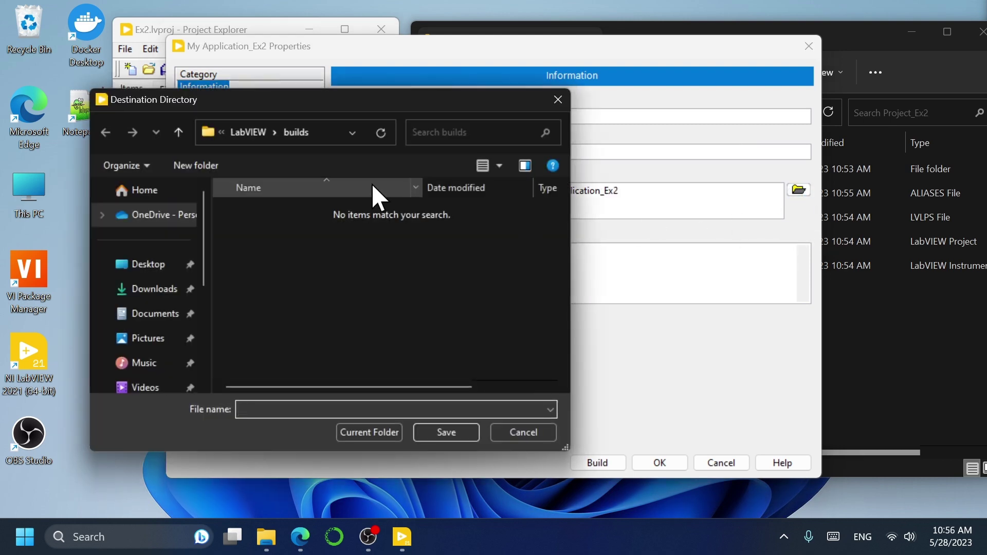
left_click(257, 132)
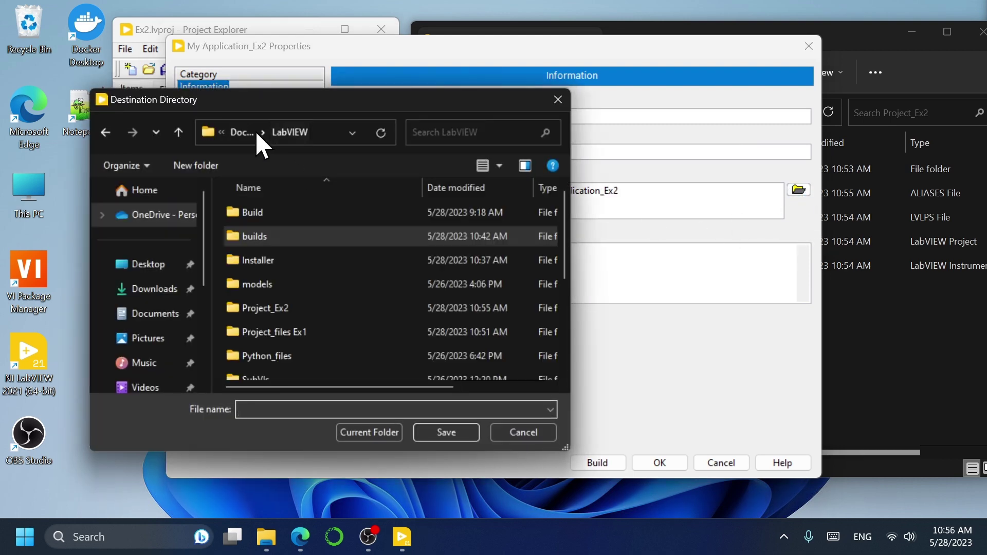
double_click(290, 218)
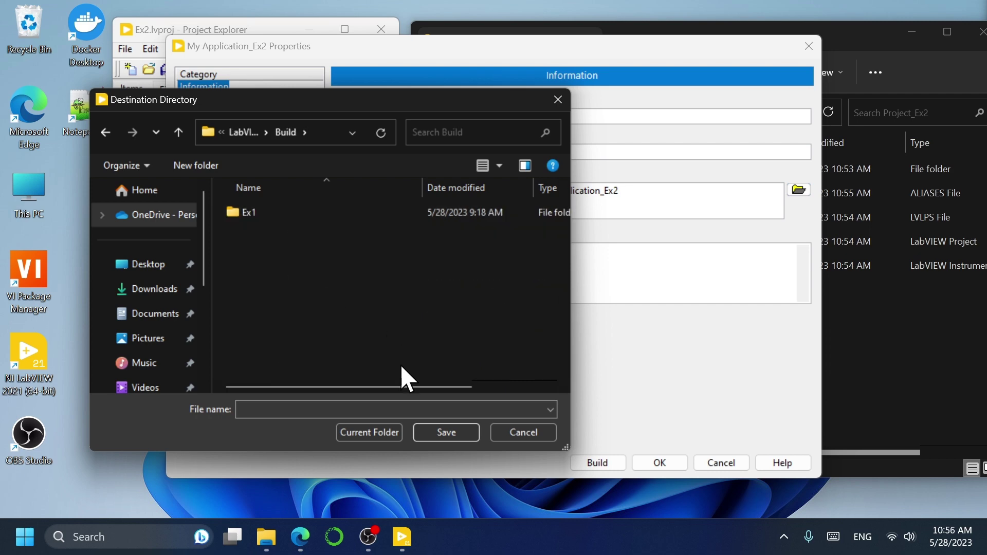
left_click(399, 433)
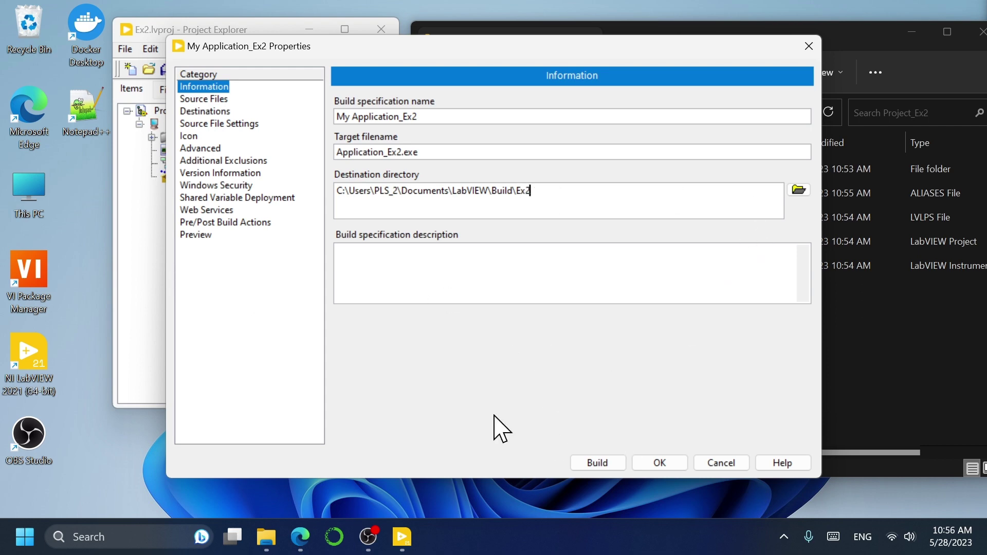
Step: Add Ex2_Sine_Wave_graph_with_subVI.vi as the startup VI and review the destinations, source file settings and icon options
left_click(189, 99)
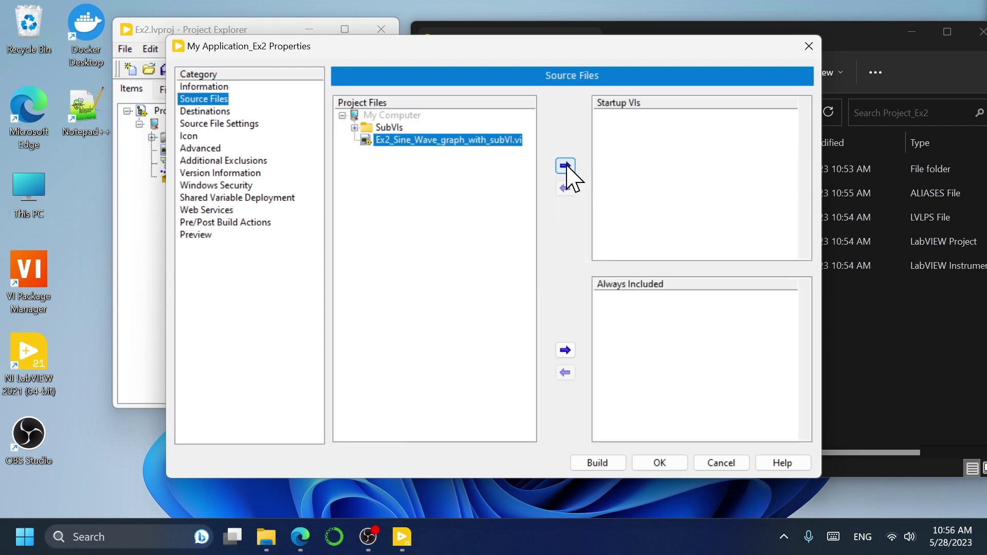
left_click(565, 166)
left_click(221, 112)
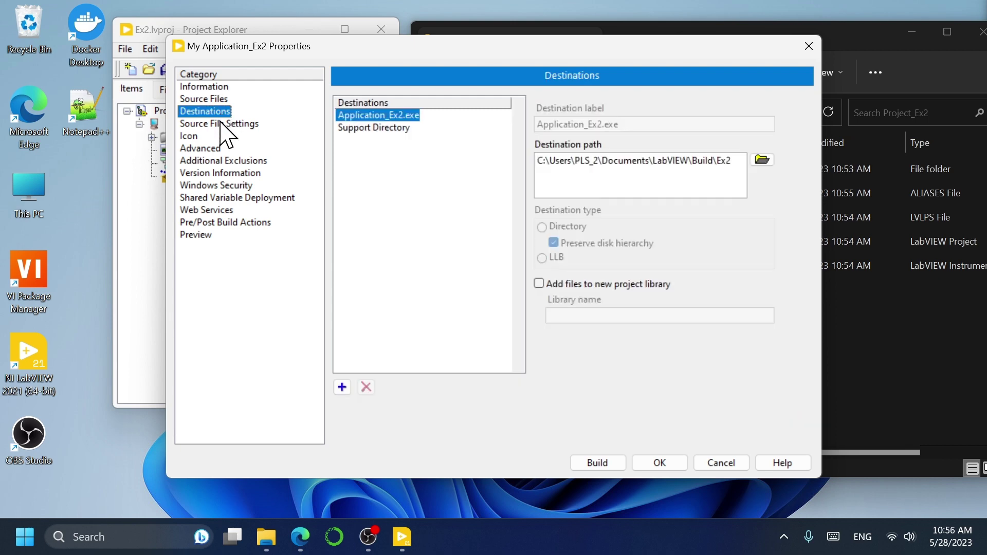
left_click(222, 124)
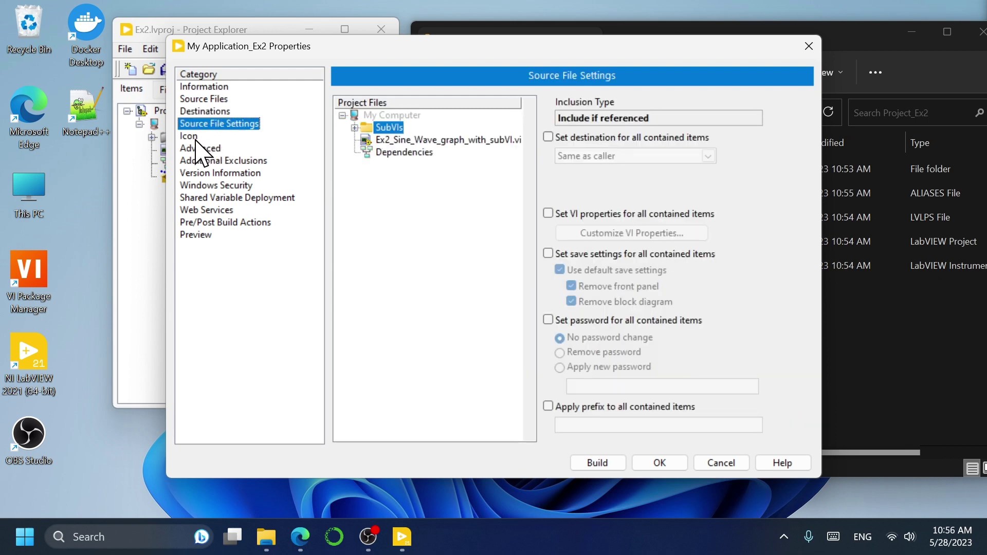
left_click(189, 136)
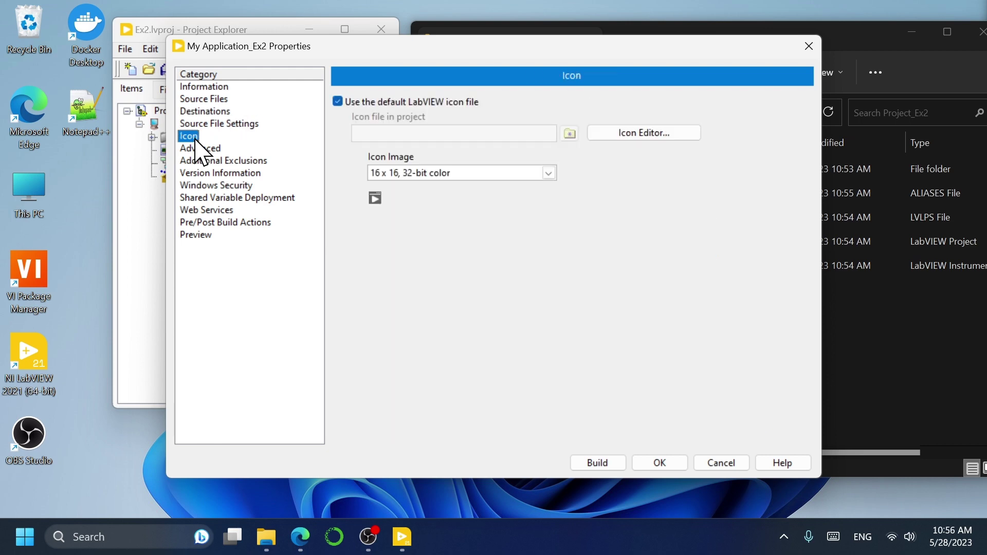
Step: Generate a preview of the build's output files and accept the build specification
left_click(196, 235)
left_click(370, 104)
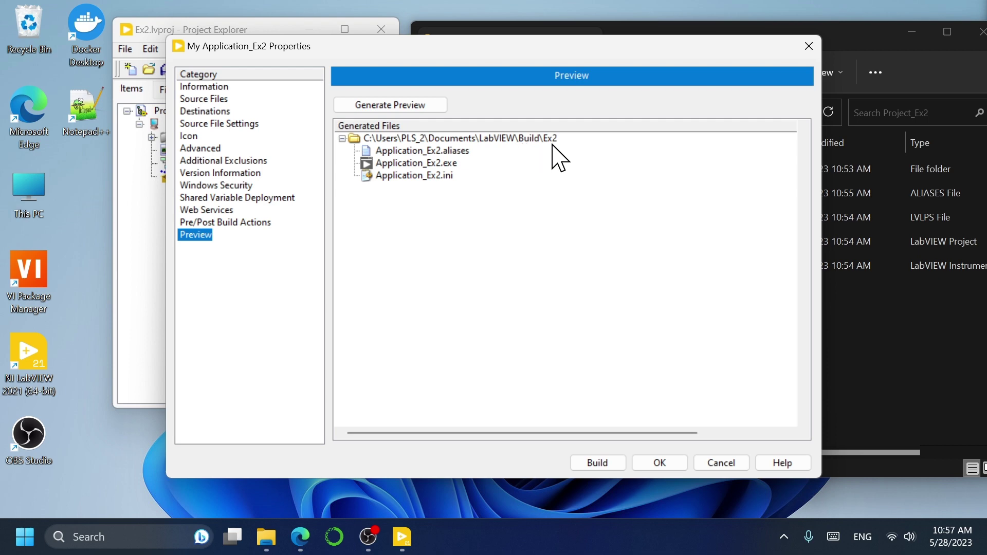
left_click(660, 464)
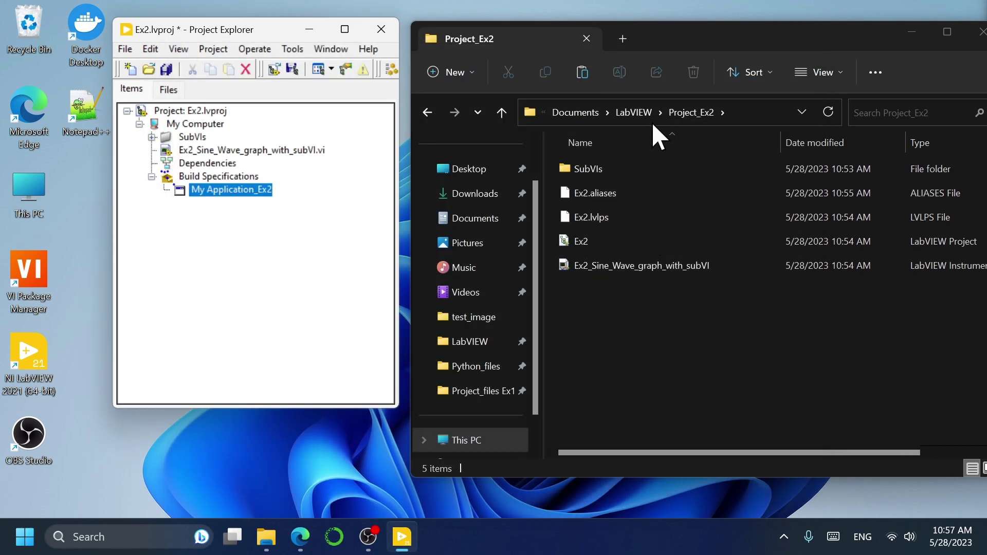
Step: Switch to File Explorer and open the Documents\LabVIEW\Build folder
key("alt+Up")
key("alt+Up")
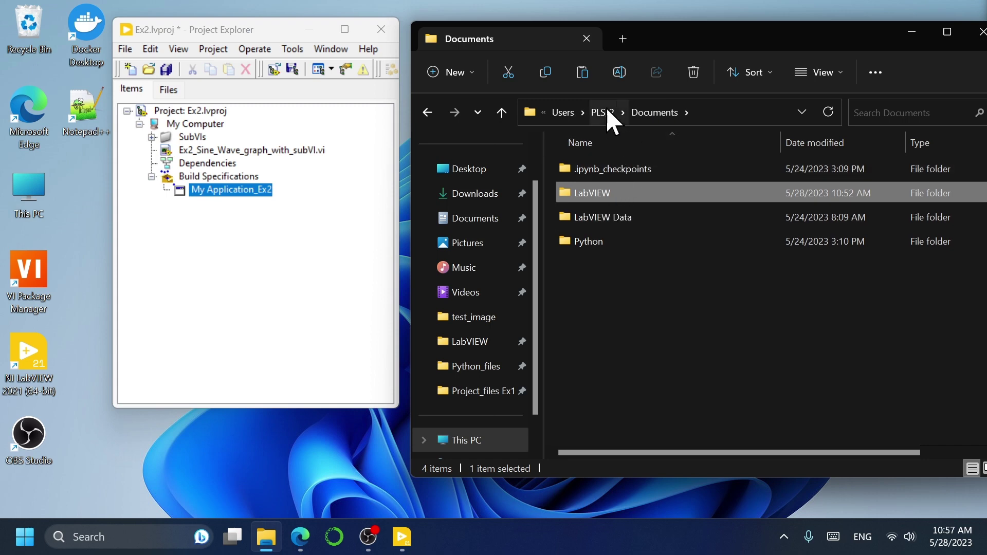
left_click(607, 113)
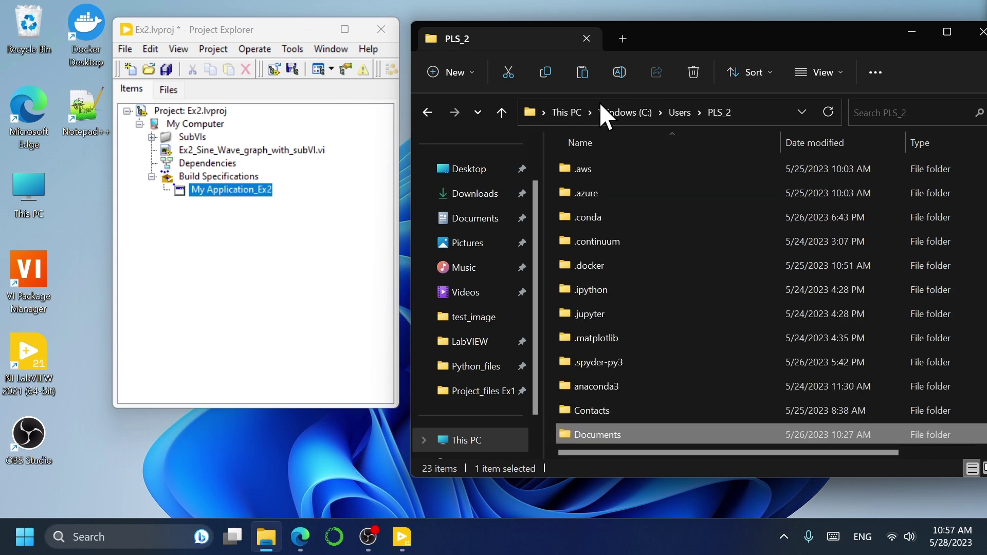
double_click(602, 437)
double_click(606, 193)
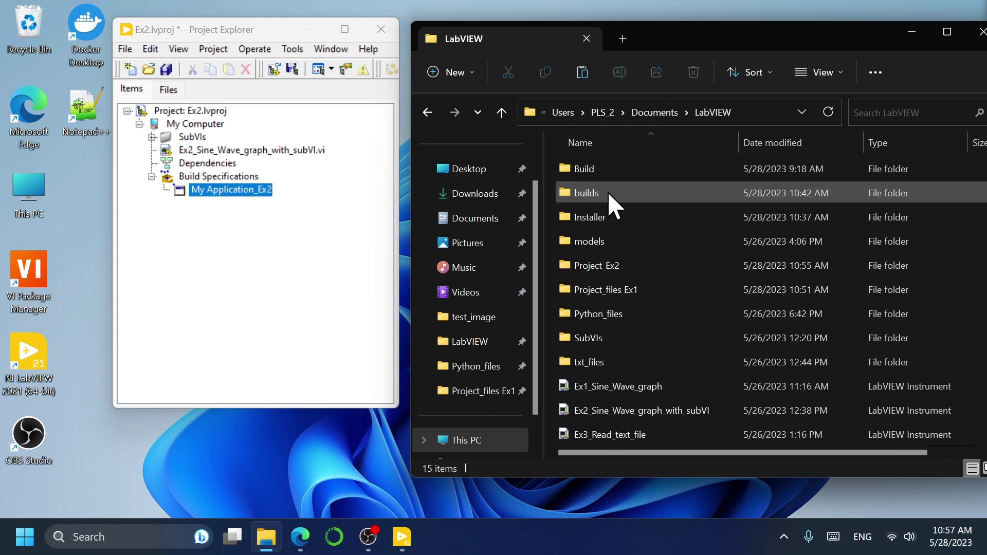
double_click(627, 172)
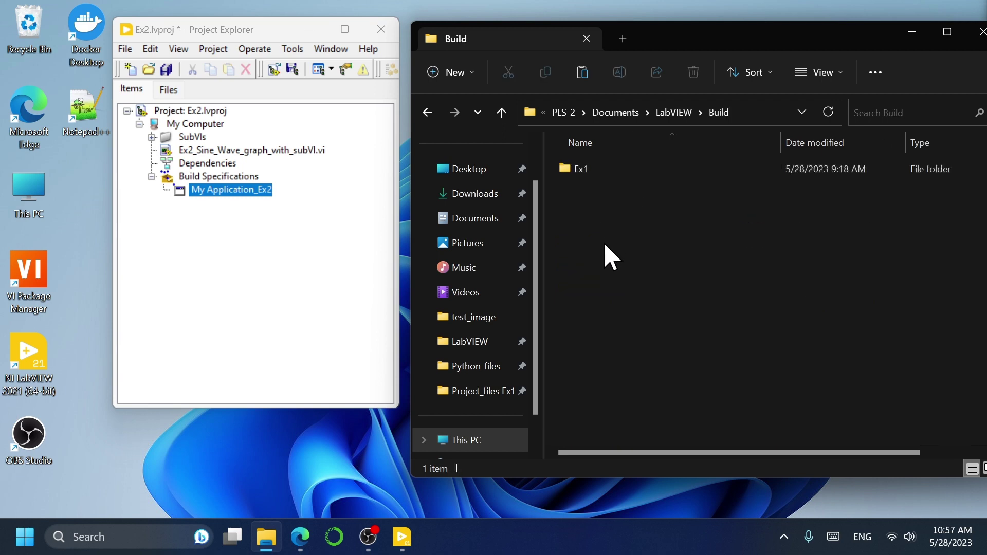
Step: Build the My Application_Ex2 specification, uncover the folder listing and dismiss the build status when it completes
right_click(206, 187)
left_click(264, 193)
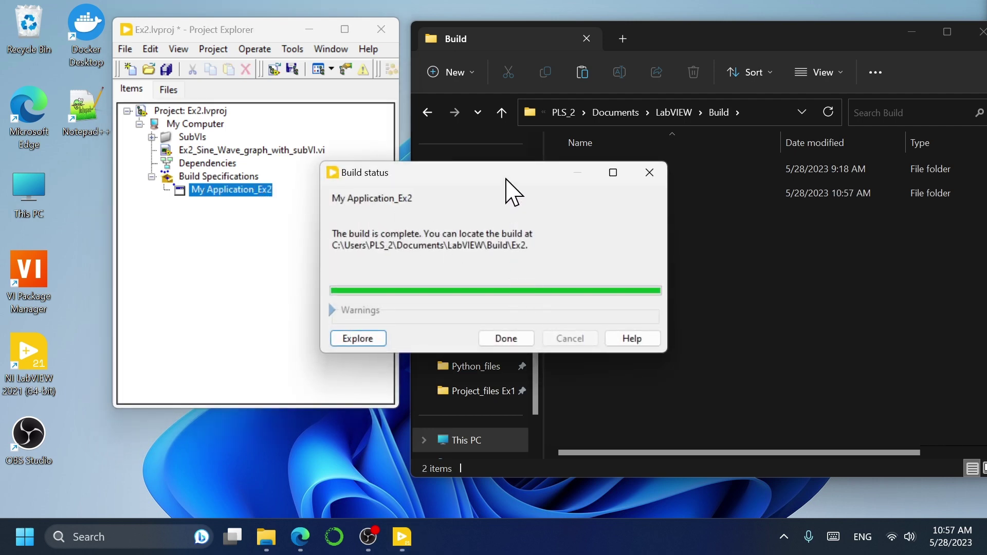
left_click_drag(505, 176, 514, 254)
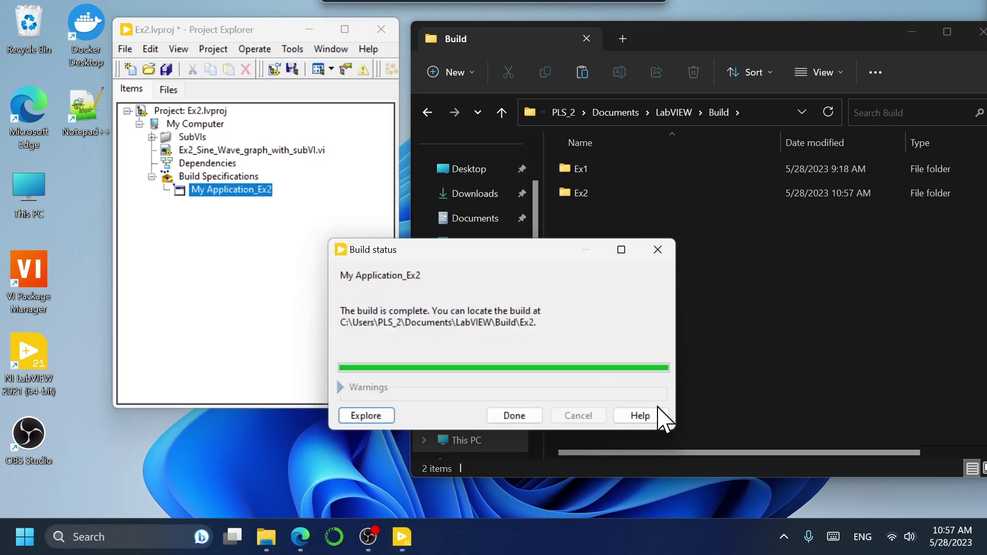
left_click(514, 415)
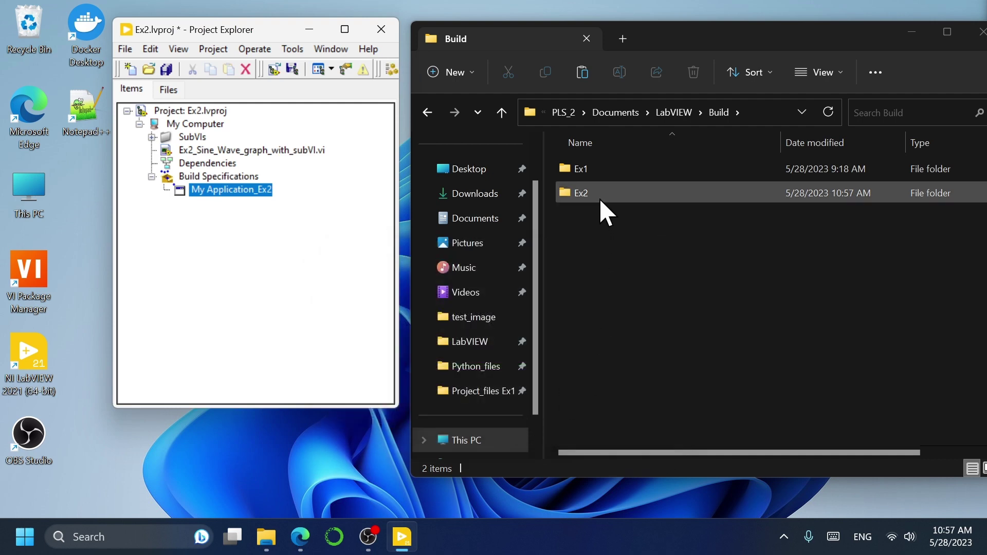
Step: Open the Ex2 build folder and launch the Application_Ex2 executable
double_click(591, 195)
left_click(637, 198)
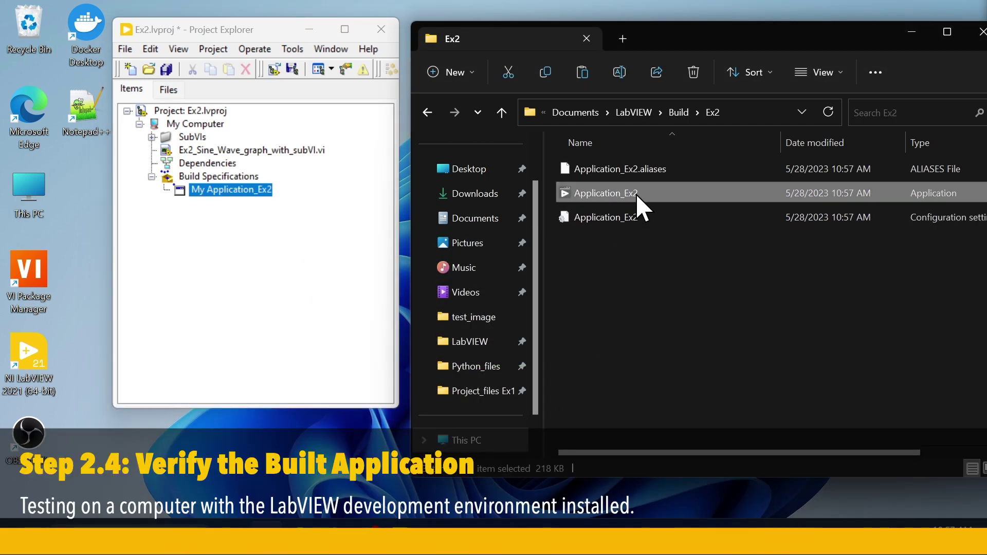
double_click(649, 196)
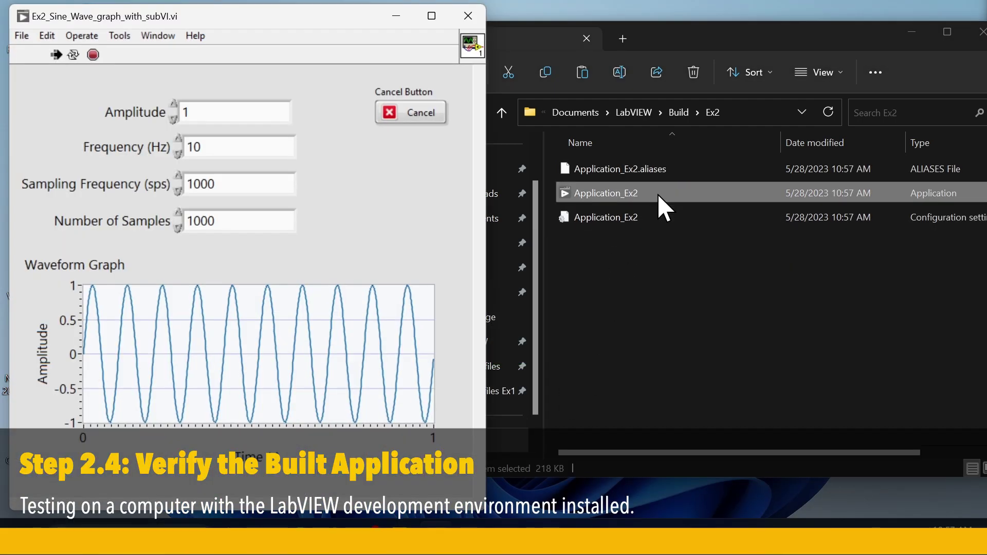
Step: Test the built application by lowering the frequency stepwise to 3 Hz, and stop it with its Cancel control
key("Down")
key("Down")
key("Down")
key("Down")
key("Down")
key("Down")
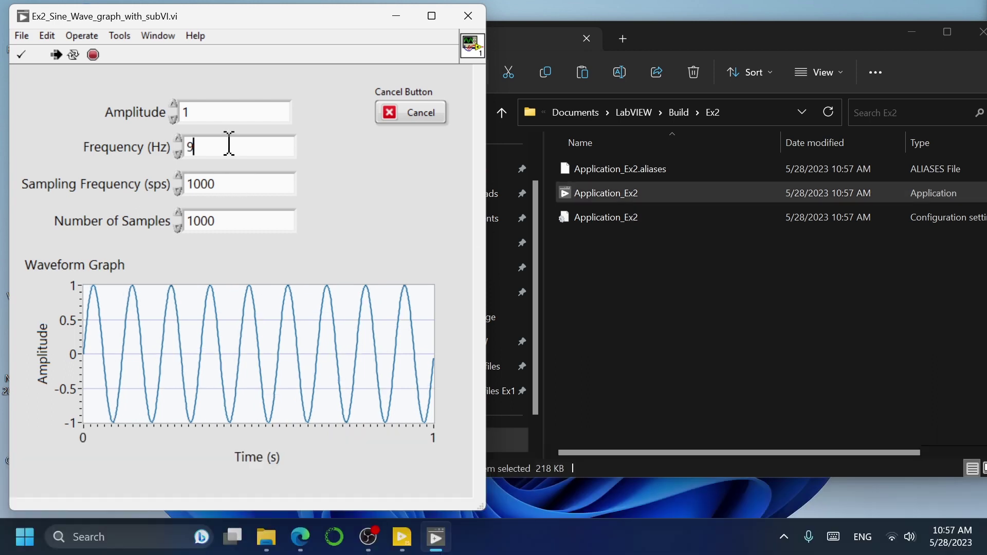
key("Down")
key("Down")
key("Down")
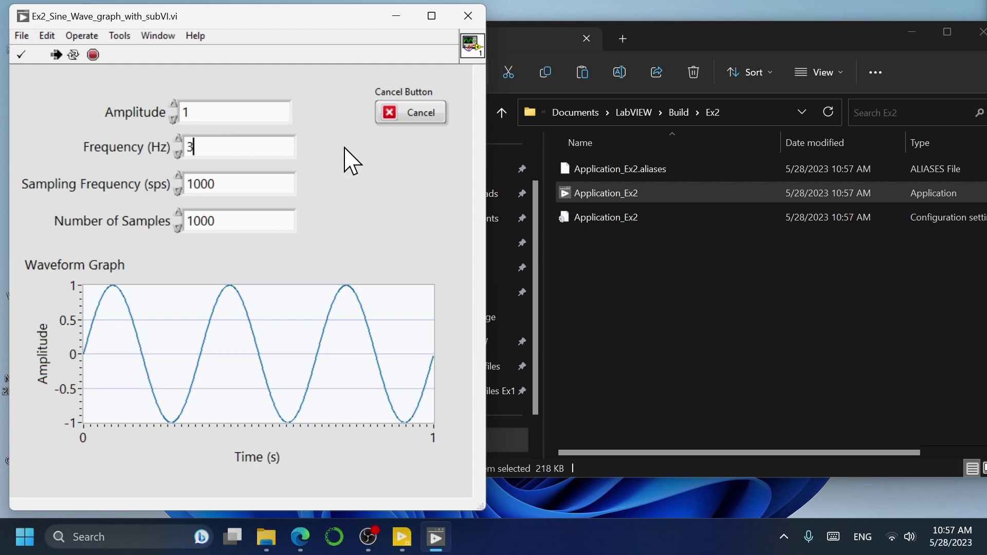
left_click(400, 121)
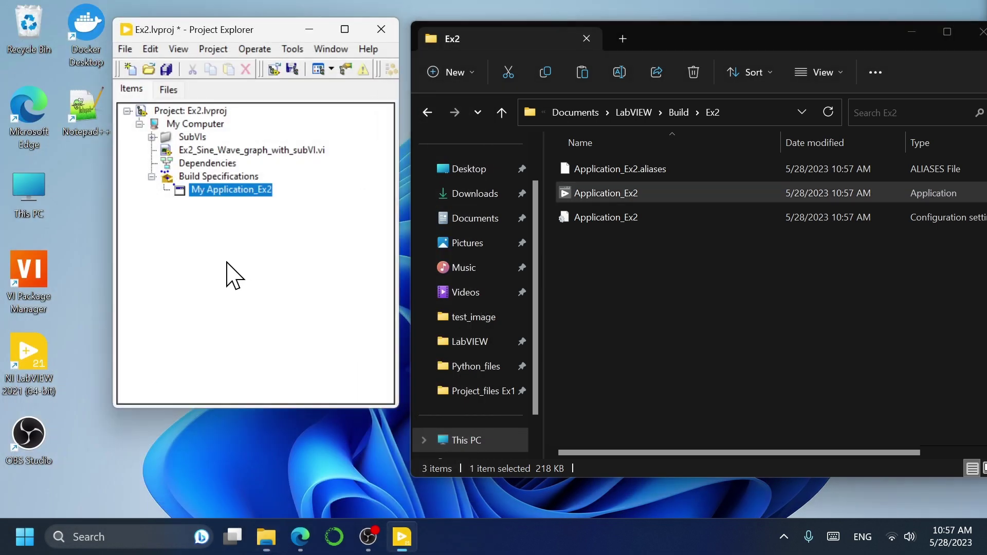
Step: Open the Build folder on USB Drive (D:) in a second File Explorer window
key("super+e")
double_click(448, 167)
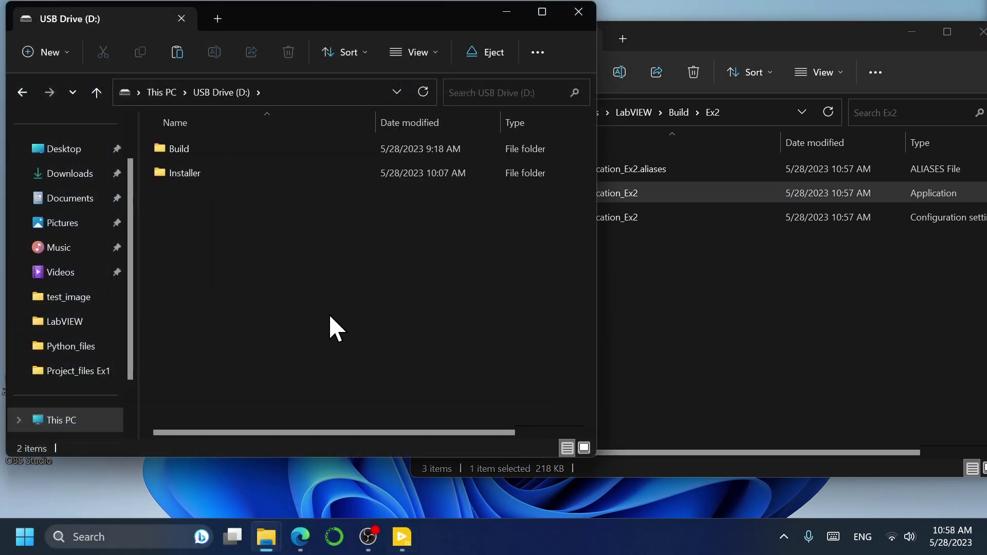
double_click(203, 147)
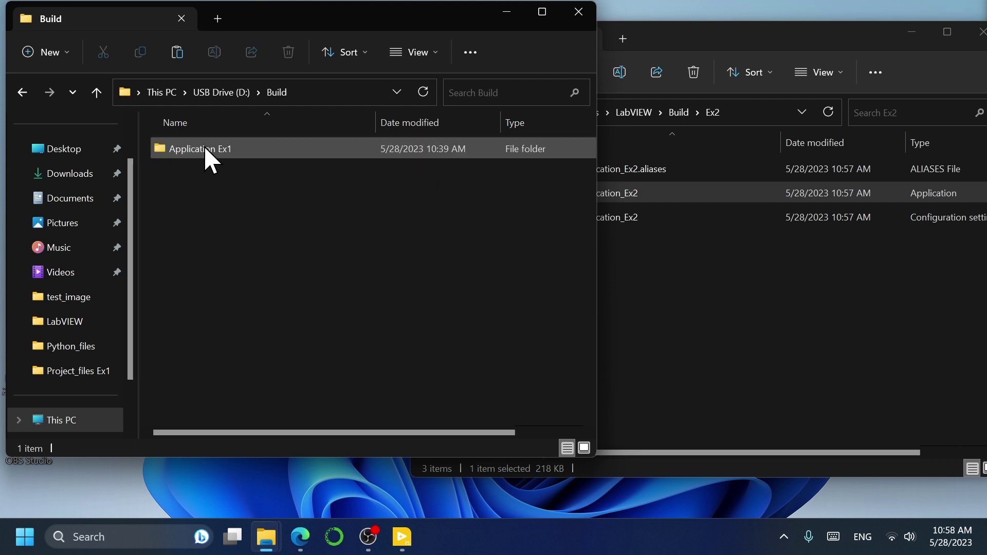
Step: Copy the Ex2 folder from Documents\LabVIEW\Build into the Build folder on the USB drive
left_click(746, 302)
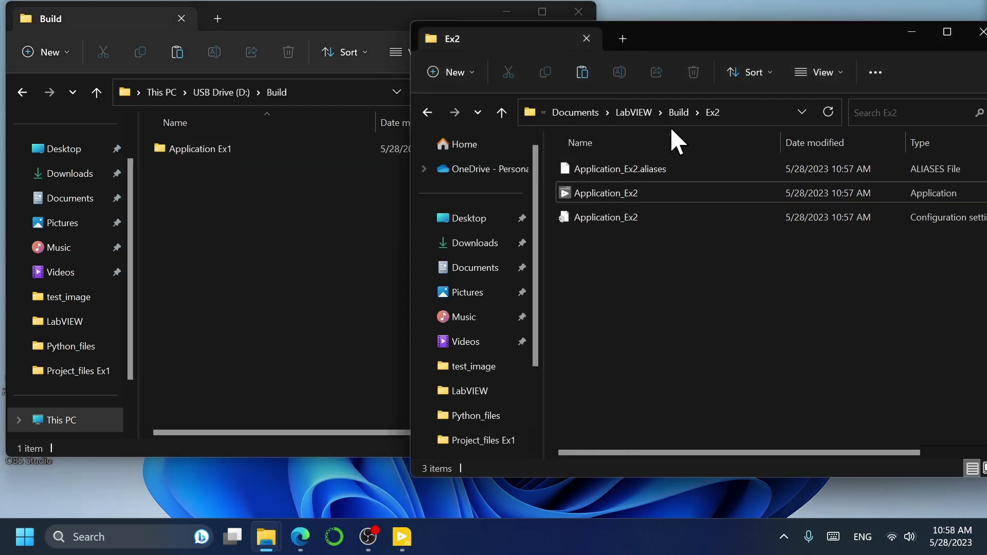
left_click(680, 112)
left_click(626, 249)
left_click(615, 194)
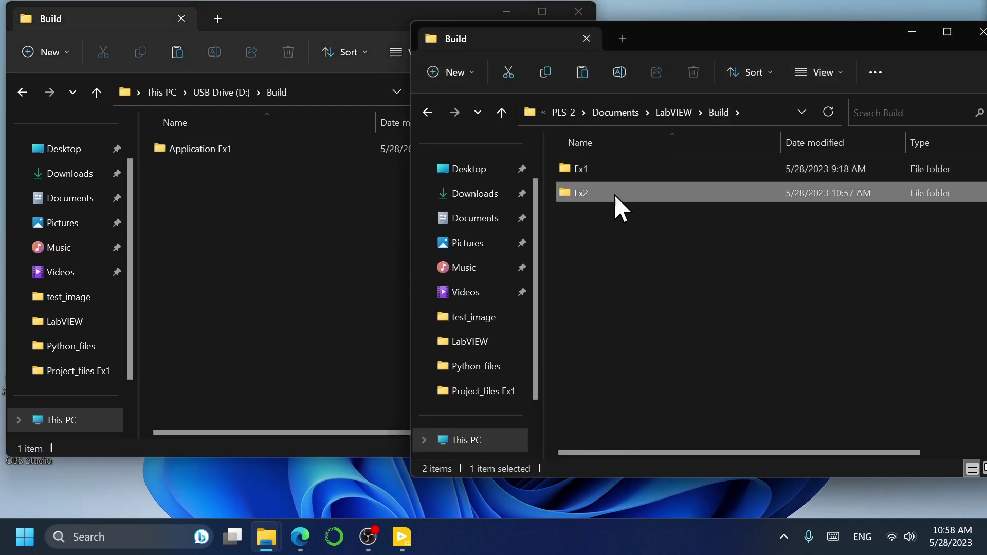
left_click(194, 225)
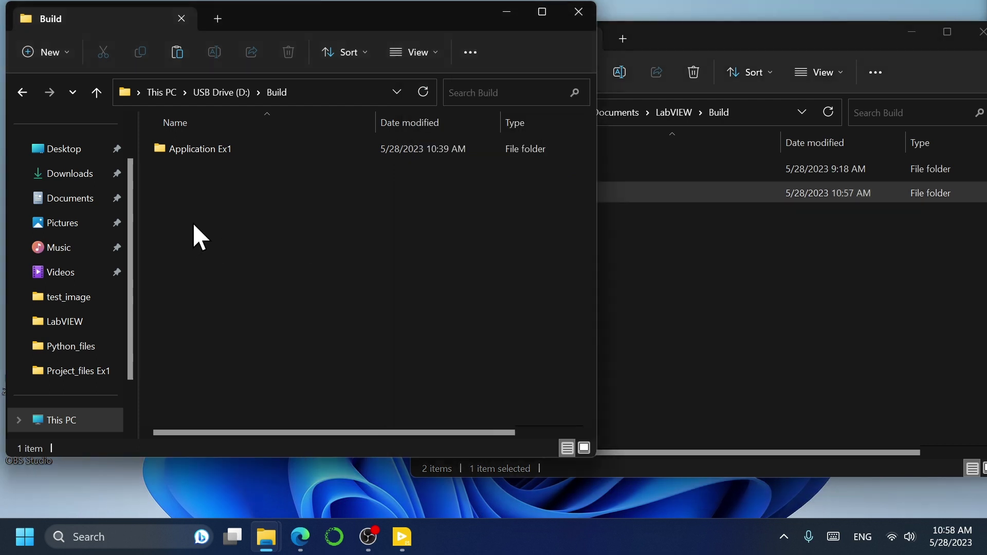
key("ctrl+v")
left_click(217, 223)
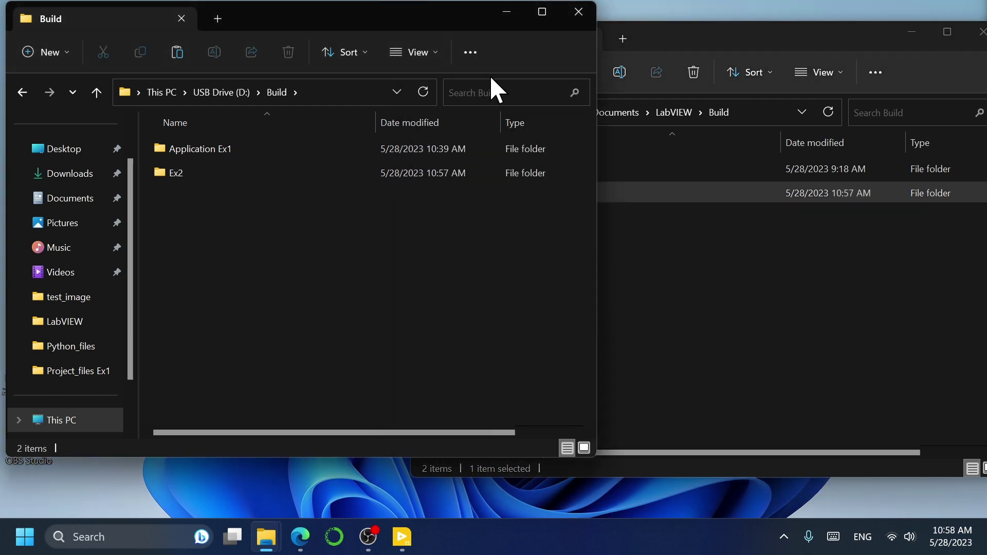
Step: Close both File Explorer windows showing the Build folders
left_click(579, 13)
left_click_drag(832, 26, 779, 31)
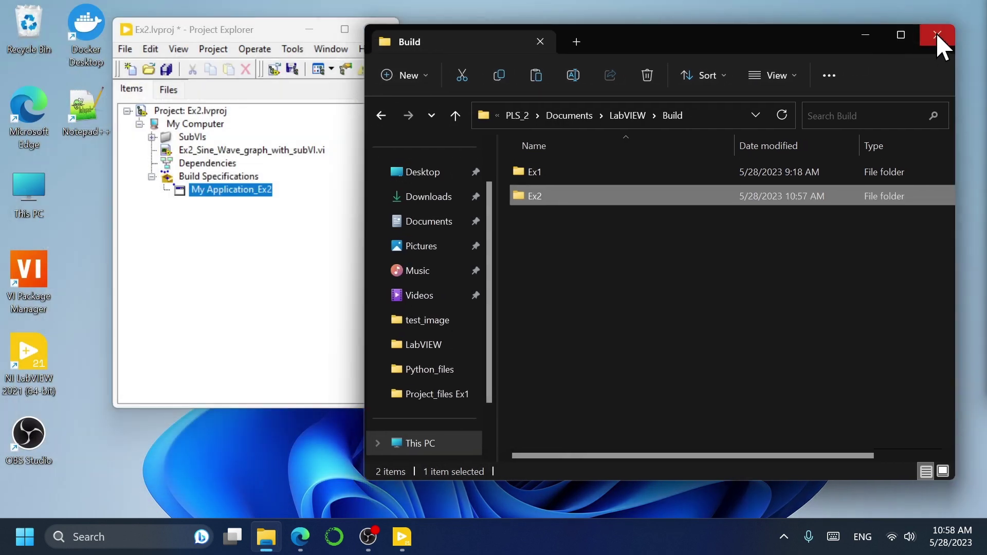
left_click(943, 32)
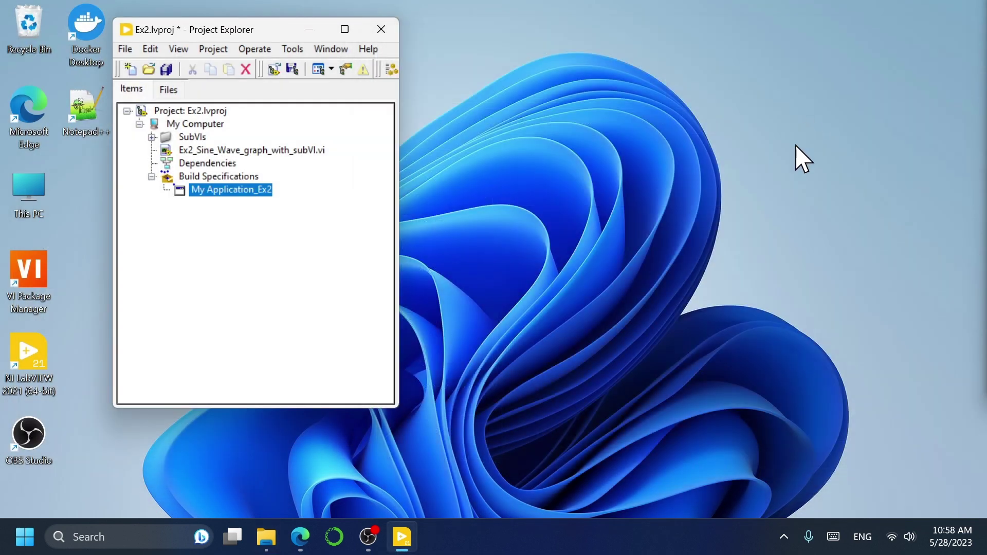
Step: Safely eject the USB drive and dismiss the hardware removal notification
left_click(782, 536)
left_click(786, 460)
left_click(815, 433)
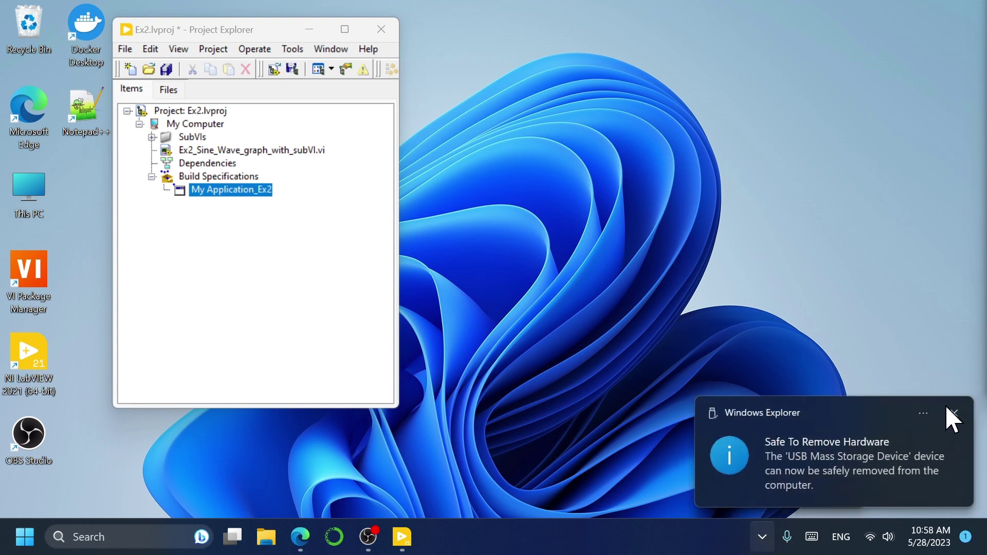
left_click(948, 410)
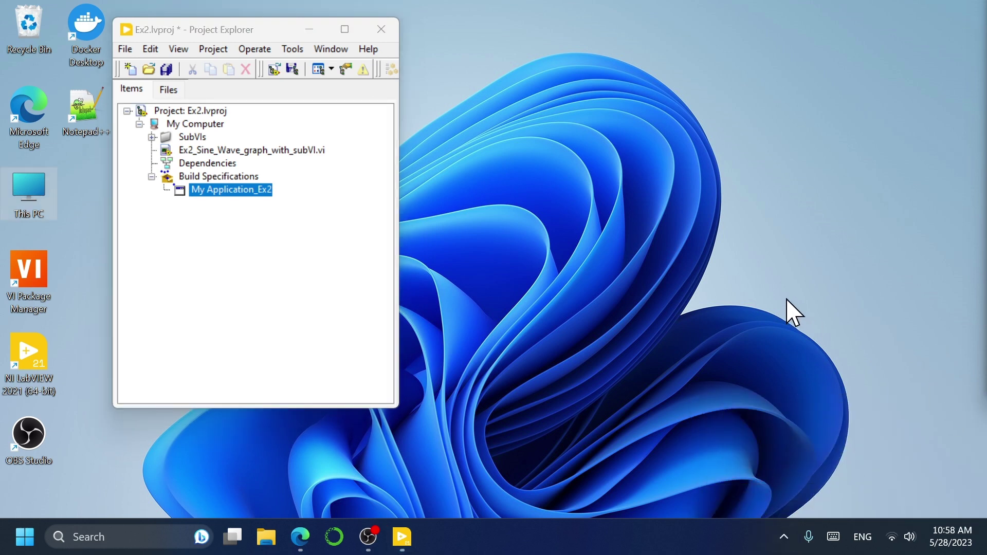
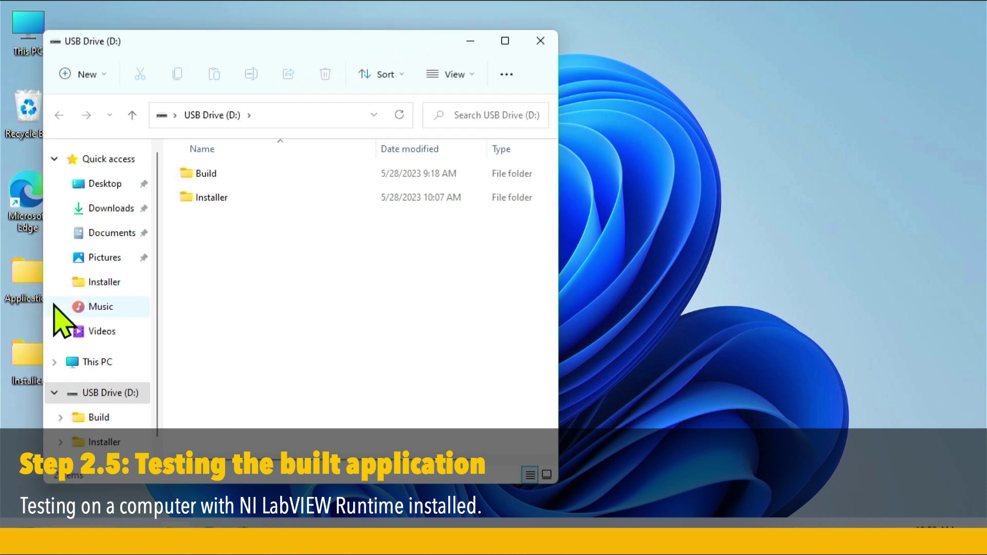
Step: Open the Build\Ex2 folder on USB Drive (D:) and run the Application_Ex2 executable
left_click(236, 175)
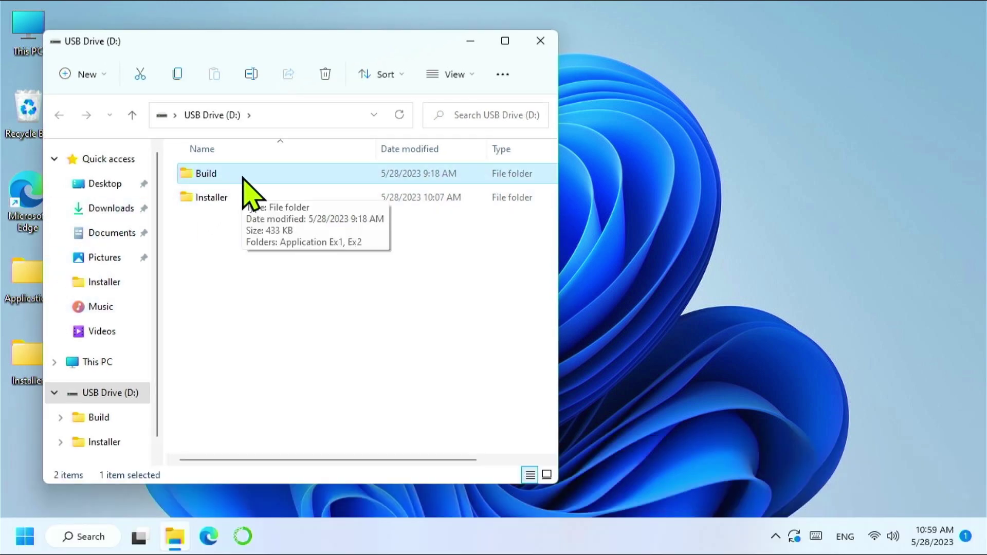
double_click(242, 178)
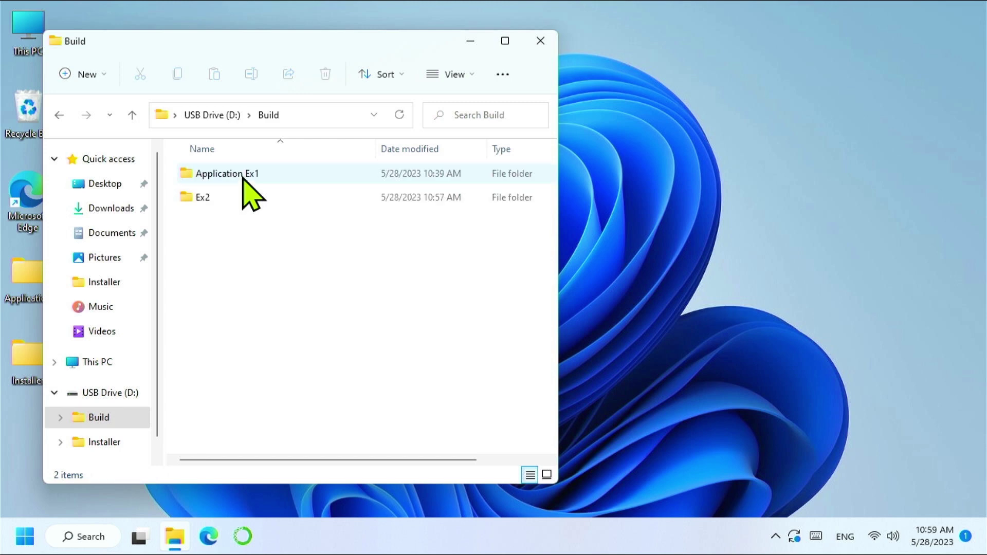
double_click(221, 198)
left_click(240, 199)
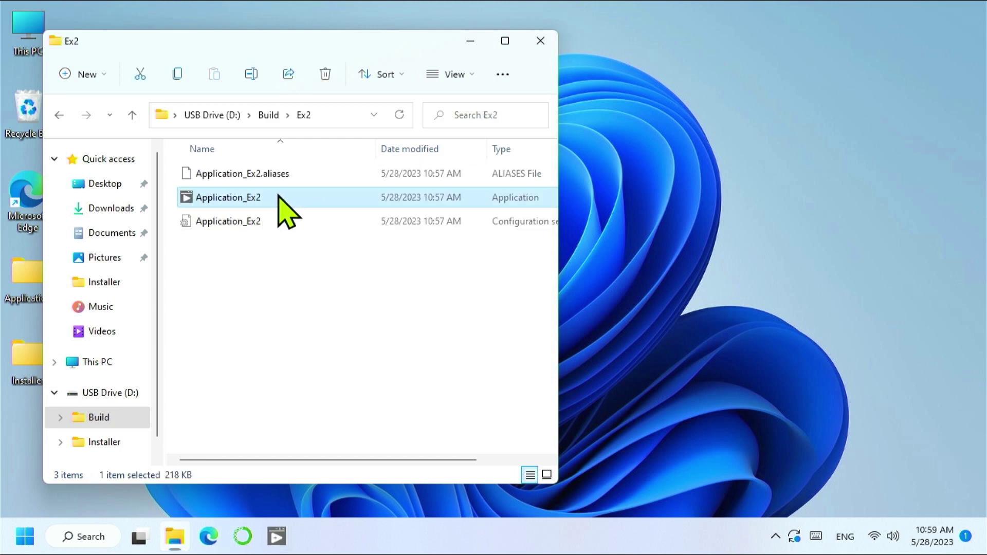
double_click(278, 195)
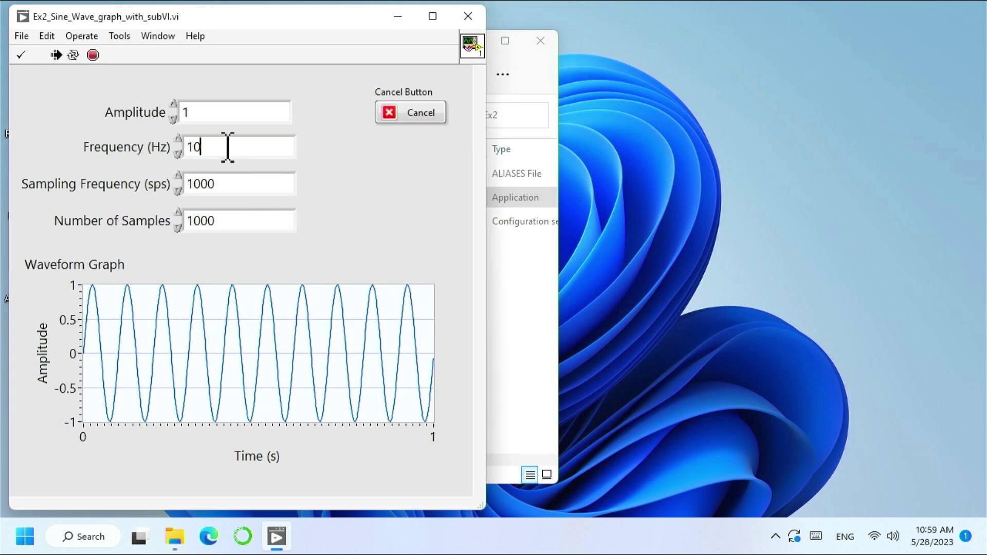
Step: Test the Frequency (Hz) control by lowering it stepwise and raising it back to 10
key("Down")
key("Down")
key("Down")
key("Down")
key("Down")
key("Down")
key("Down")
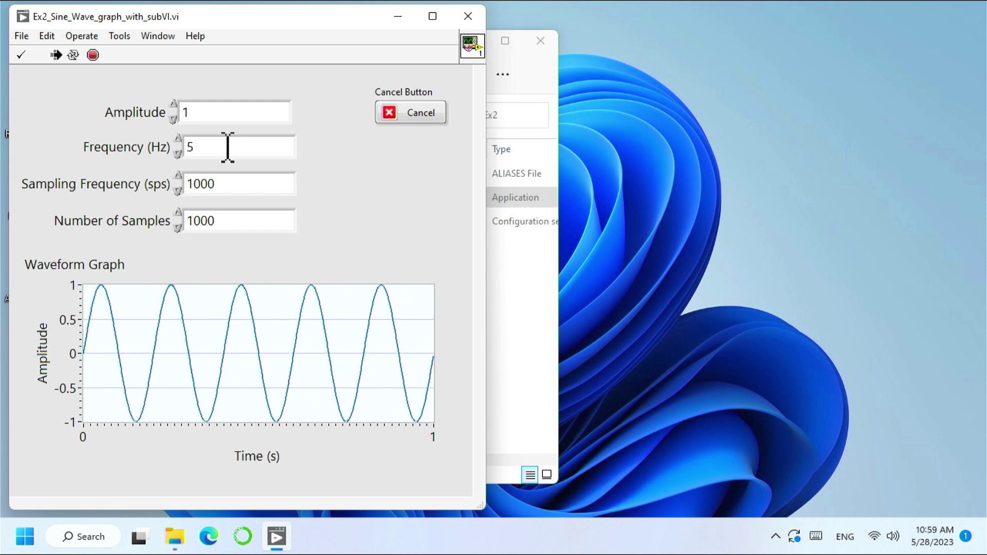
key("Down")
key("Up")
key("Up")
key("Up")
key("Up")
key("Up")
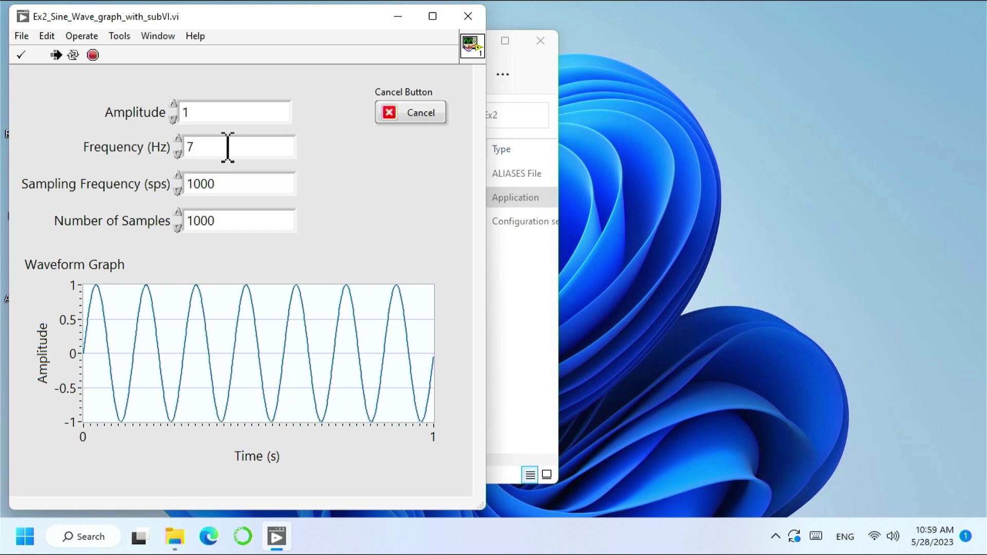
key("Up")
key("Up")
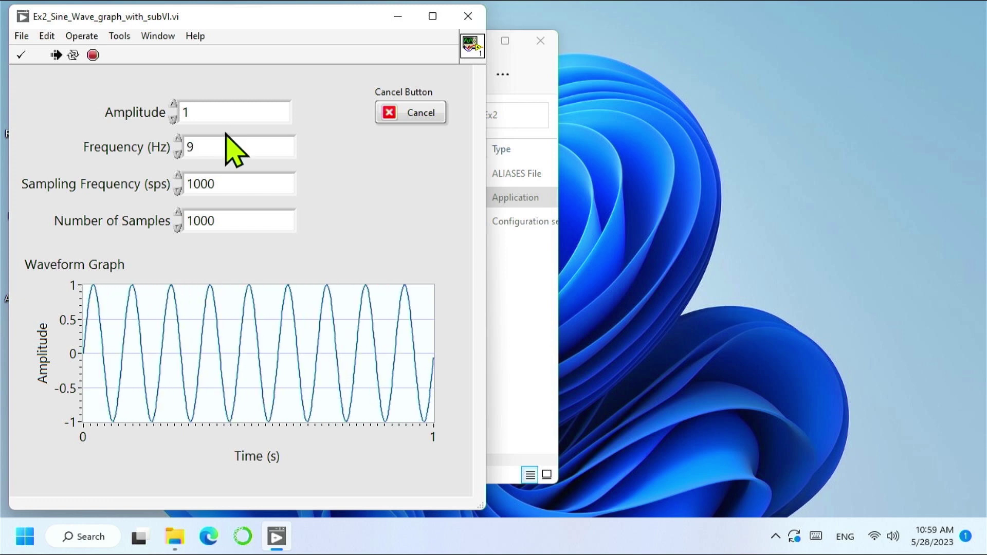
key("Up")
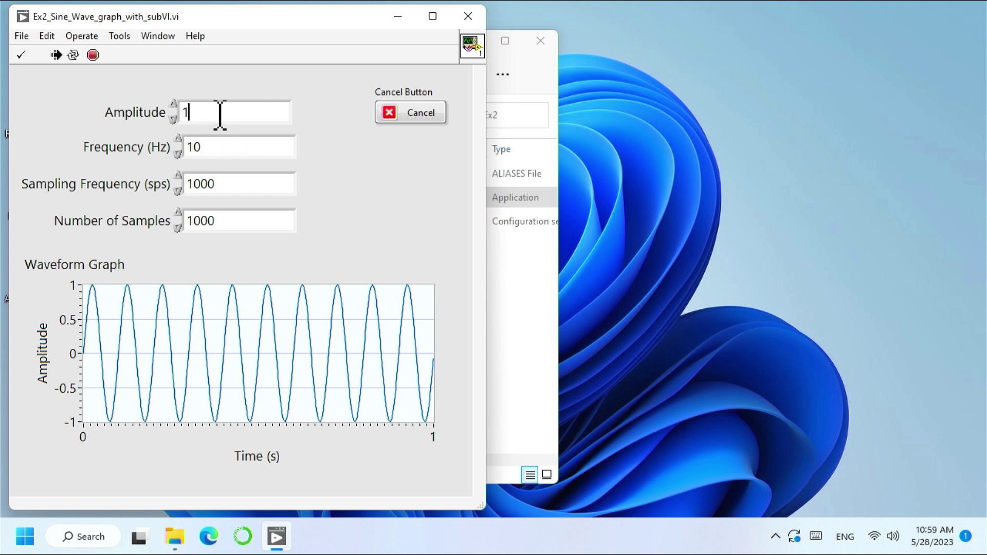
Step: Raise the Amplitude stepwise to 10 to test the waveform graph, and stop the running application
key("Up")
key("Up")
key("Up")
key("Up")
key("Up")
key("Up")
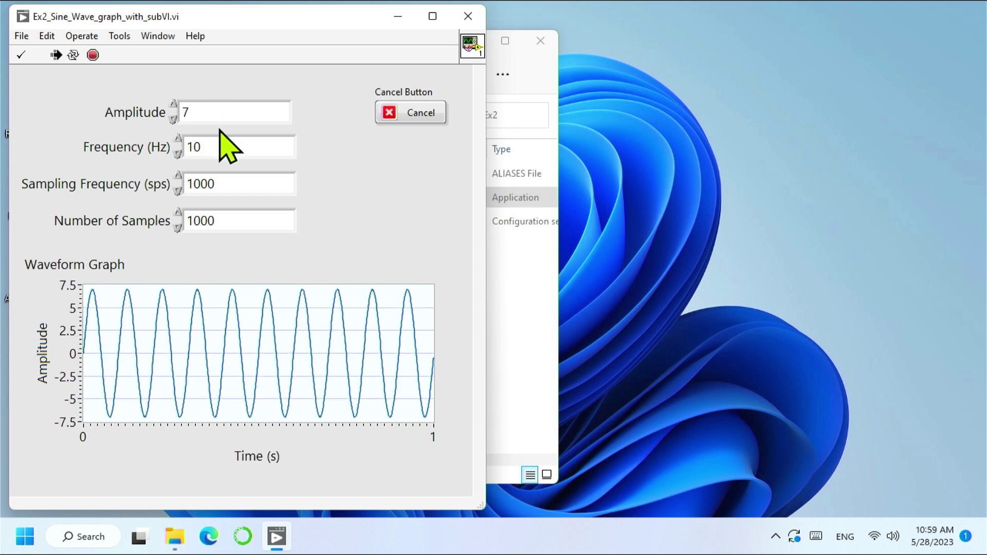
key("Up")
key("Up")
key("Up")
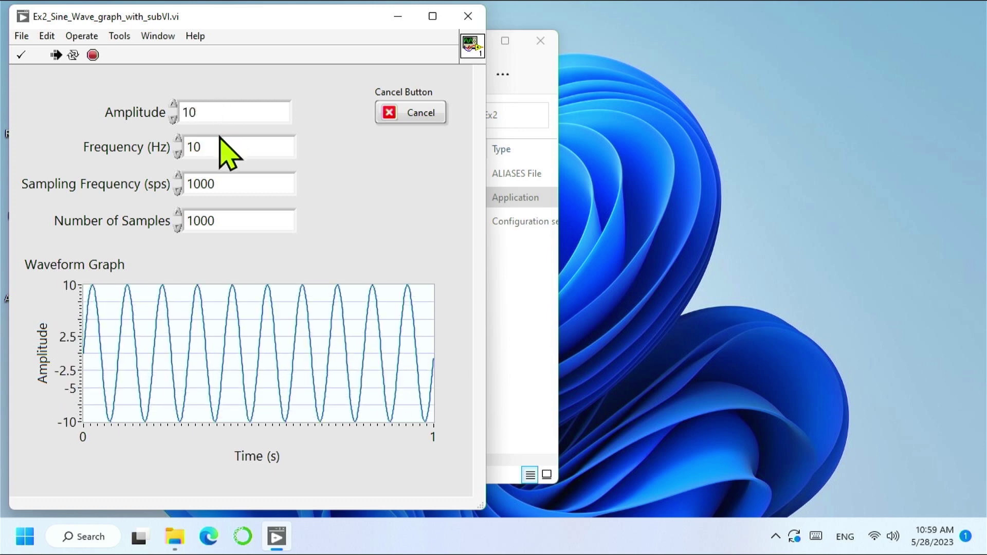
left_click(342, 132)
left_click(406, 116)
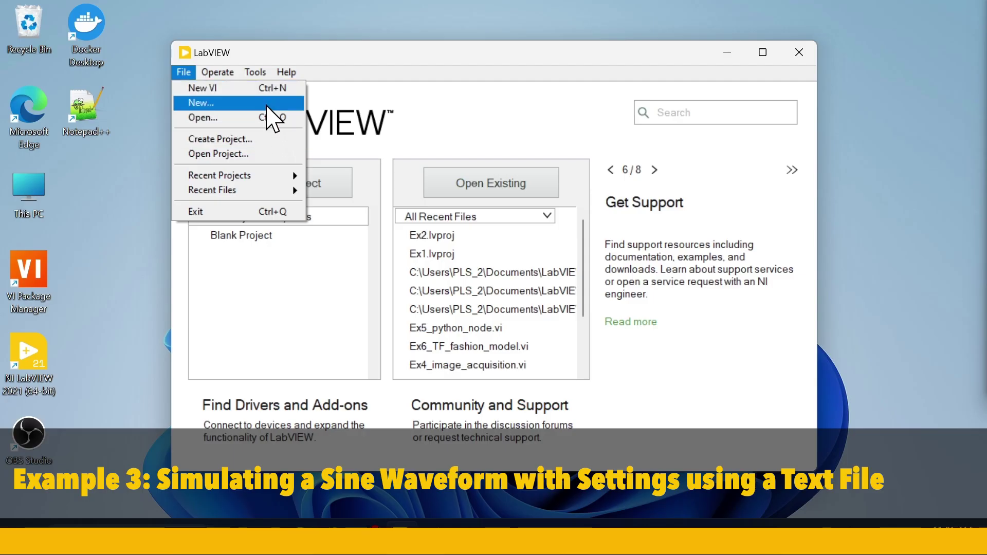
Step: Create a blank project in LabVIEW
left_click(271, 138)
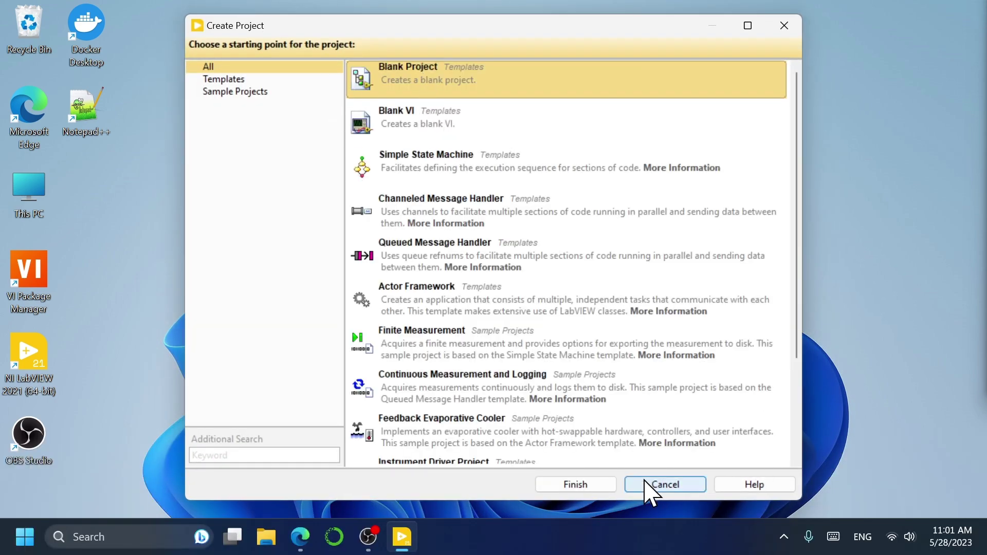
left_click(593, 491)
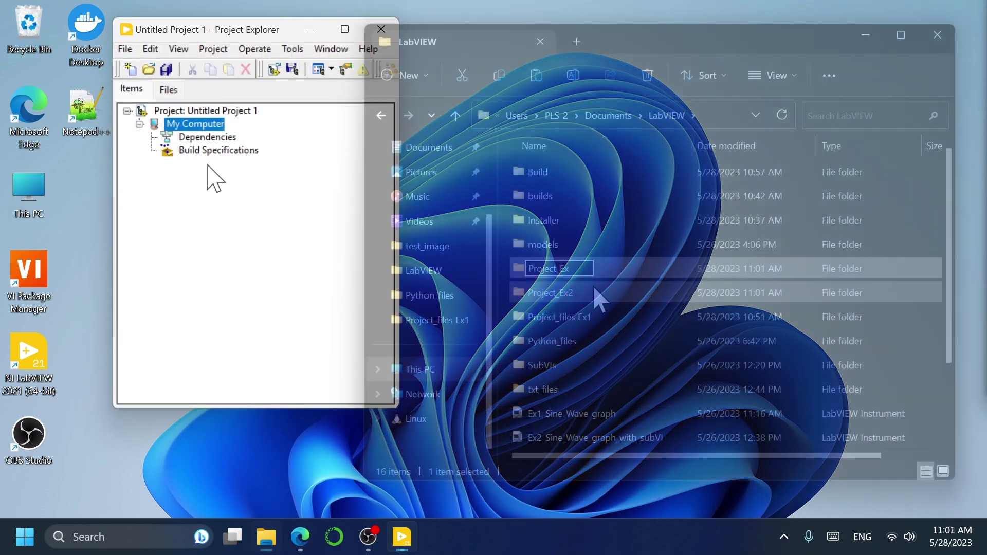
Step: Name the new folder in Documents\LabVIEW Project_Ex3
type("3")
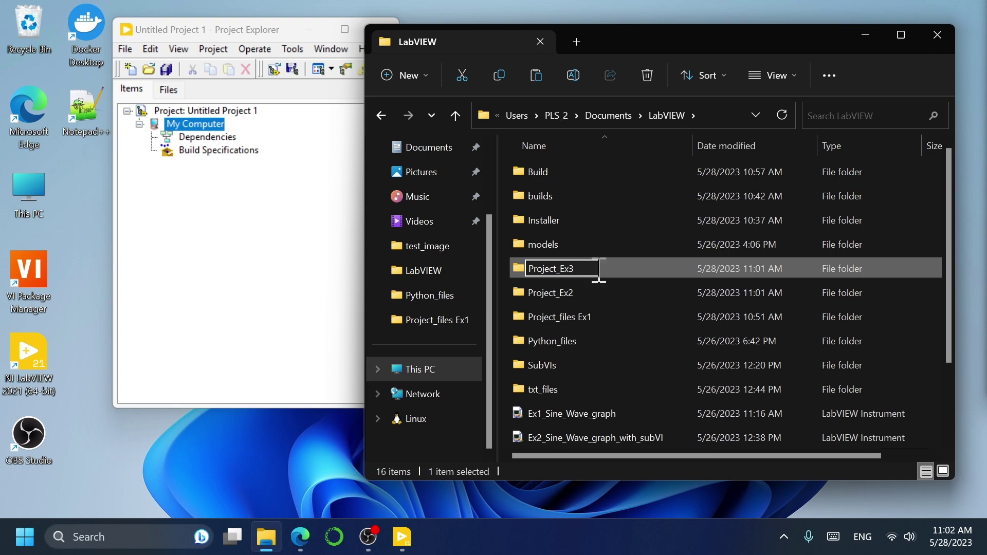
key("Return")
left_click(617, 293)
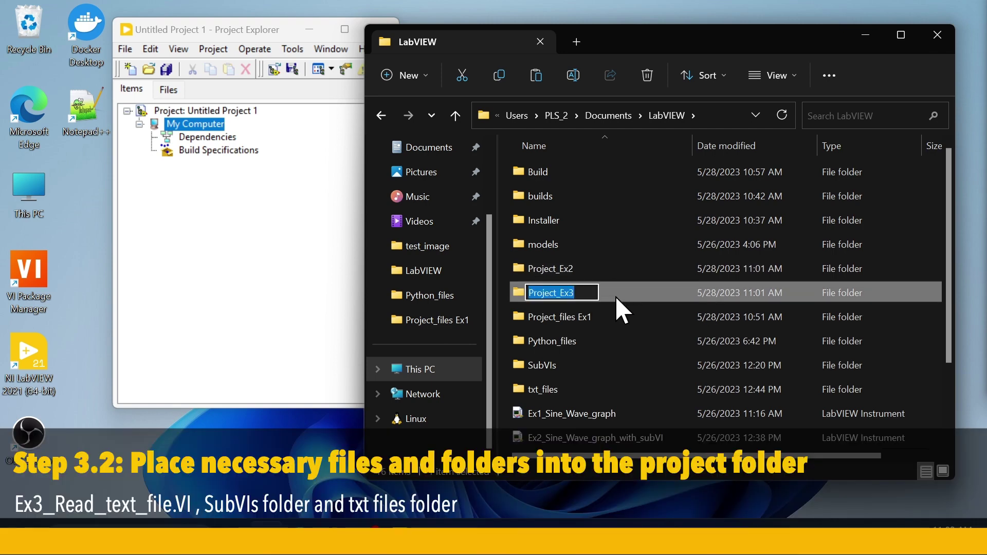
left_click(616, 297)
Step: Copy Ex3_Read_text_file and the txt_files and SubVIs folders into the Project_Ex3 folder
scroll(607, 386, "down", 2)
left_click(588, 371)
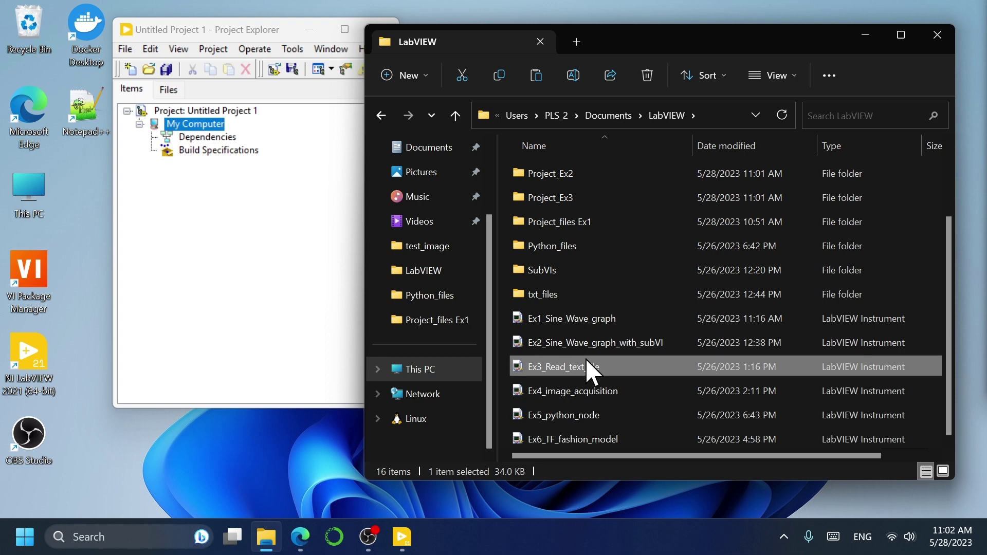
left_click(575, 297, "ctrl")
scroll(591, 282, "up", 1)
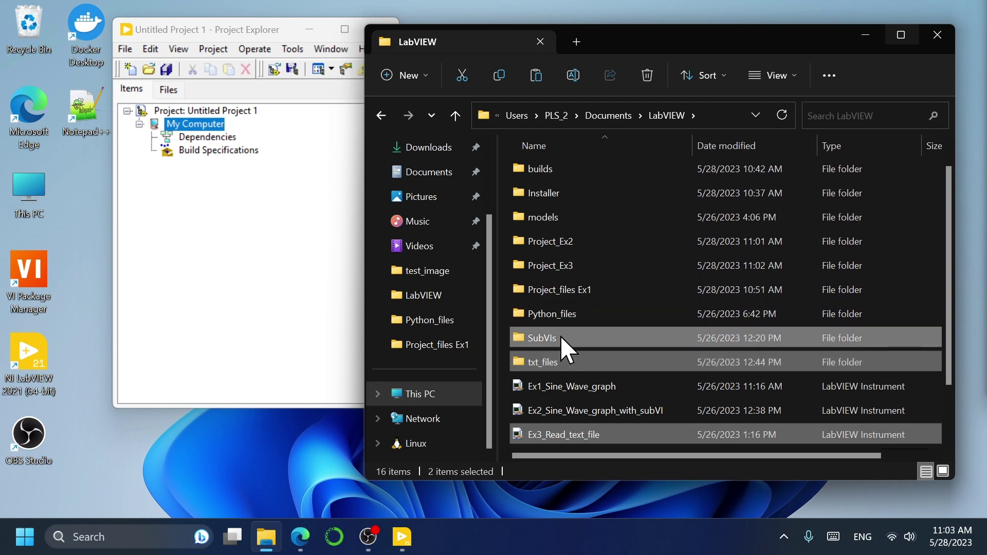
left_click(561, 337, "ctrl")
double_click(590, 259)
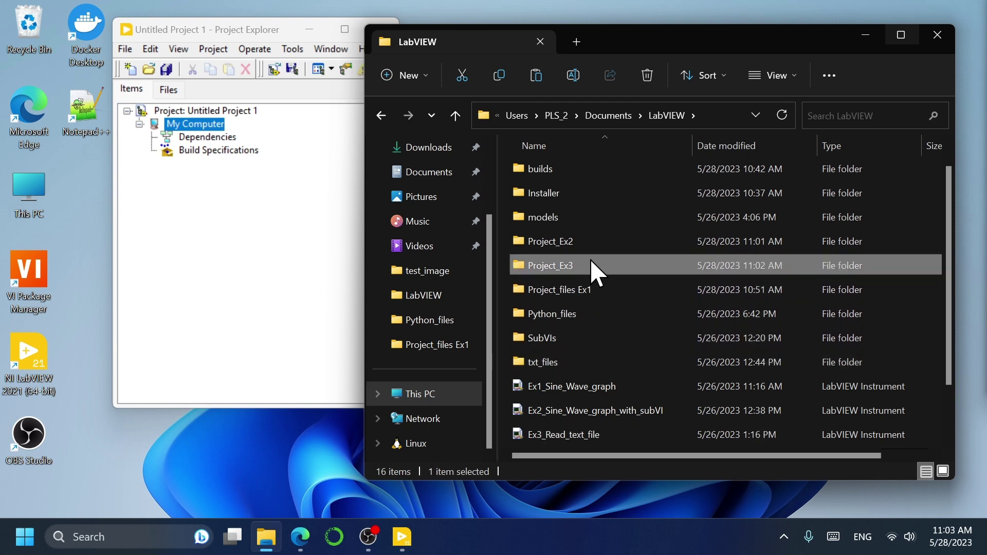
key("ctrl+v")
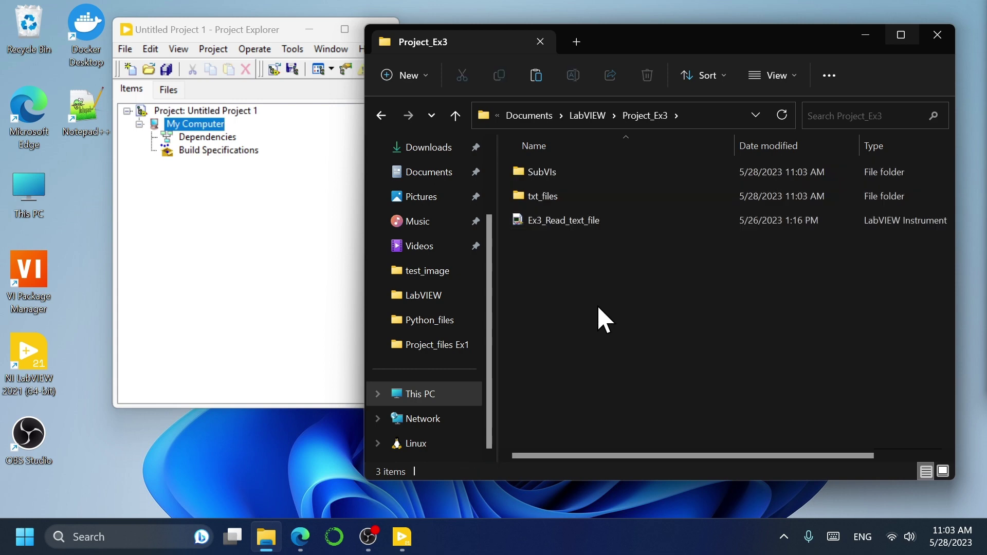
Step: Add the Ex3_Read_text_file VI from the Project_Ex3 folder to My Computer in the untitled LabVIEW project
right_click(183, 121)
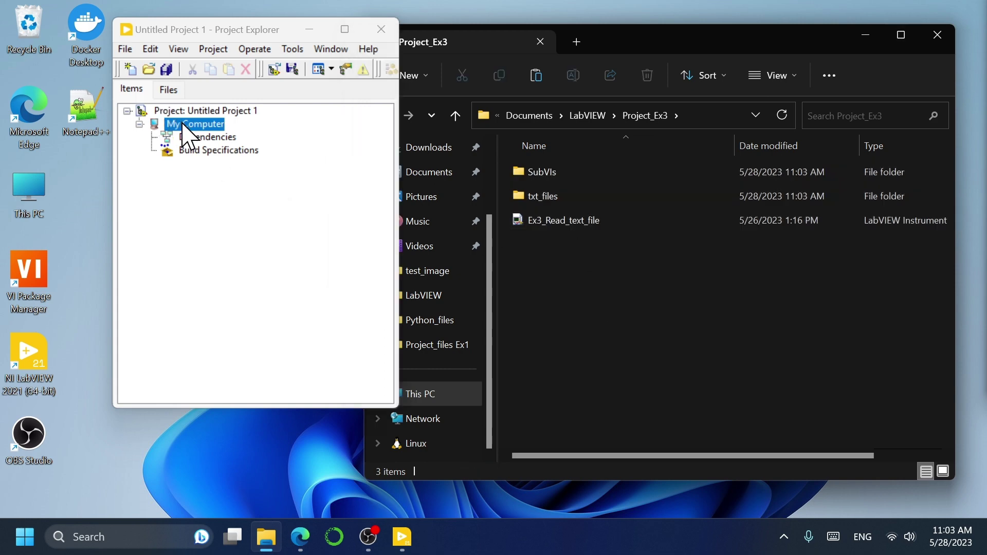
mouse_move(302, 200)
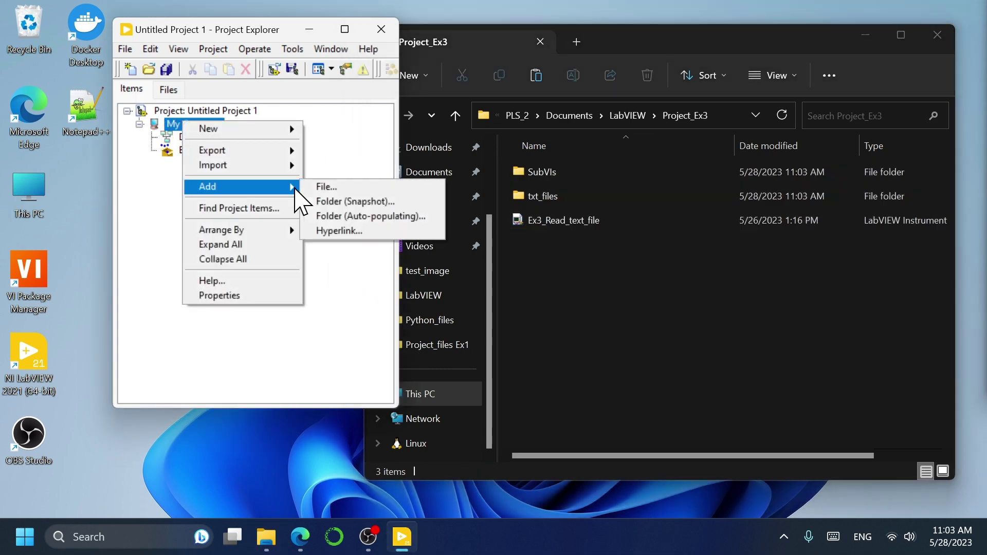
left_click(354, 192)
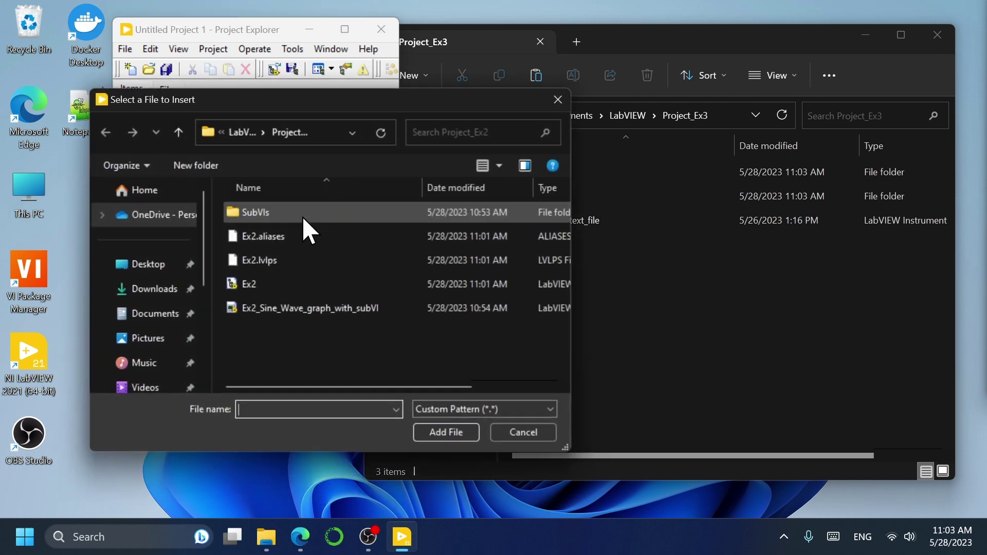
left_click(235, 134)
double_click(289, 332)
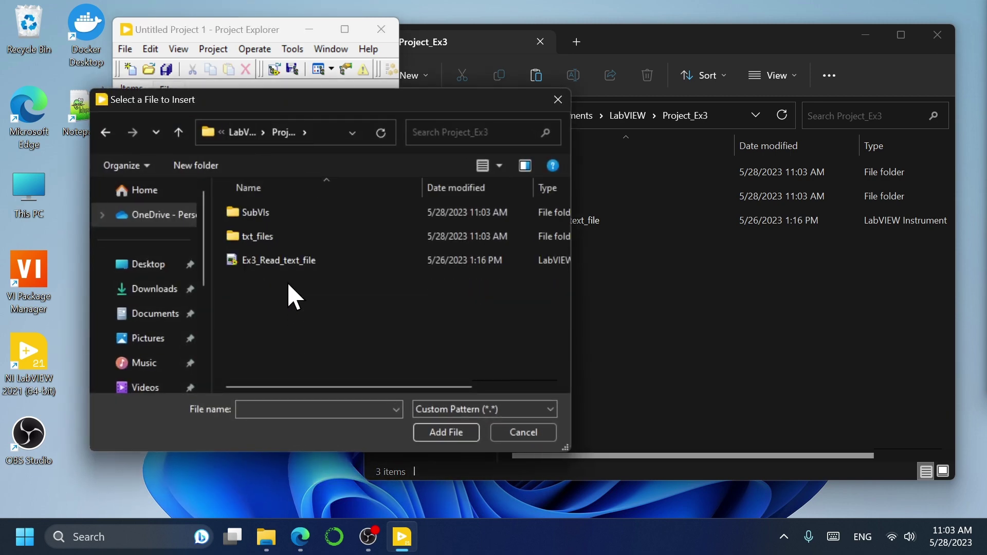
double_click(289, 262)
Step: Add the txt_files folder from Project_Ex3 to My Computer as a snapshot folder
right_click(206, 124)
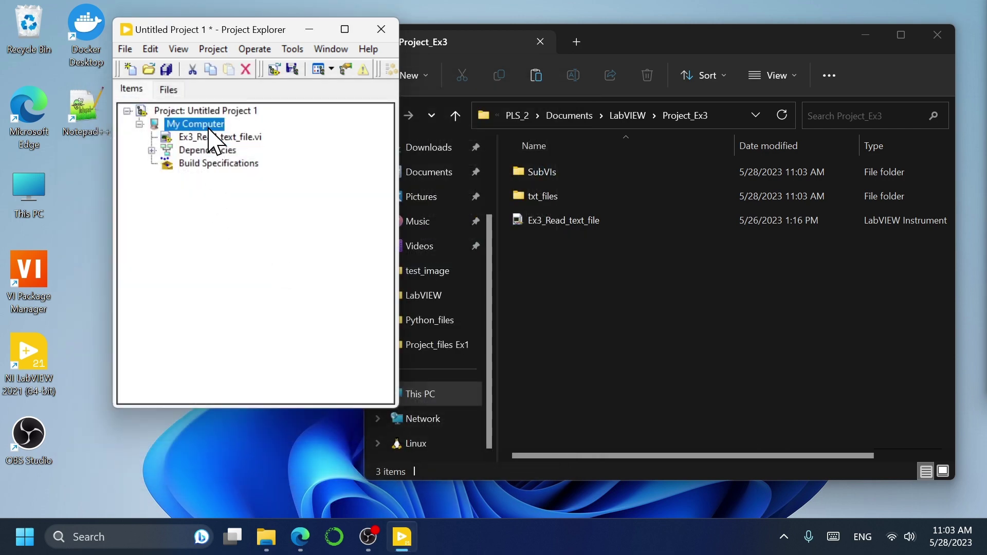
mouse_move(268, 193)
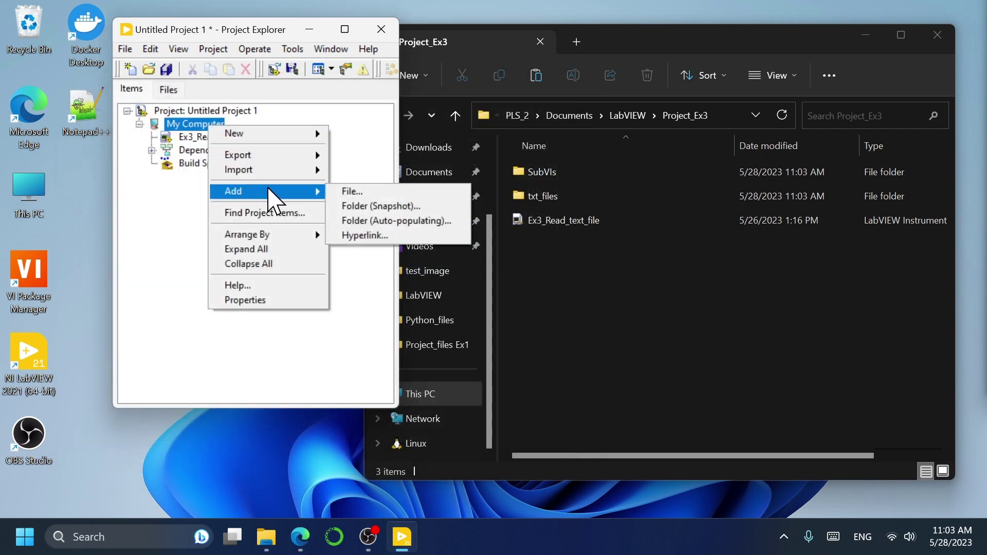
left_click(378, 206)
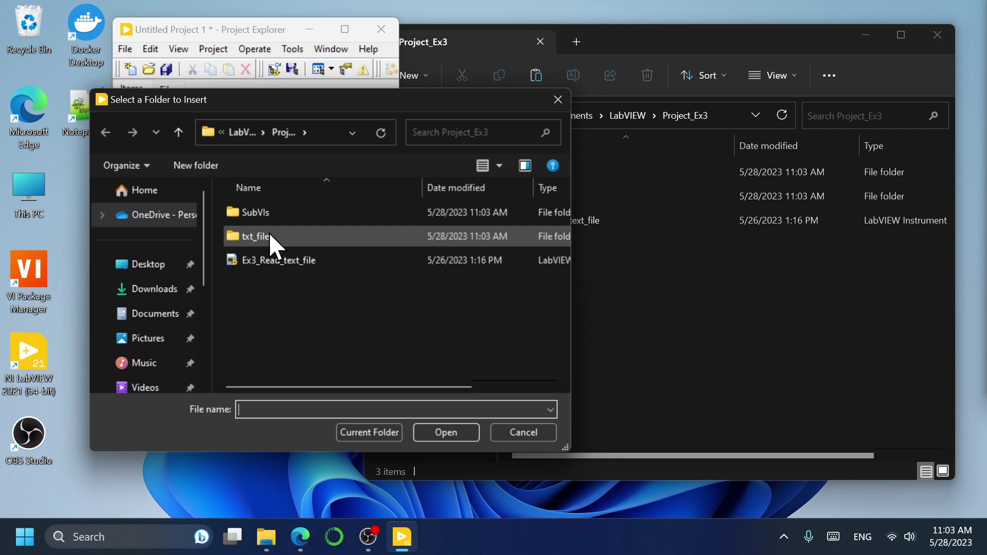
left_click(270, 236)
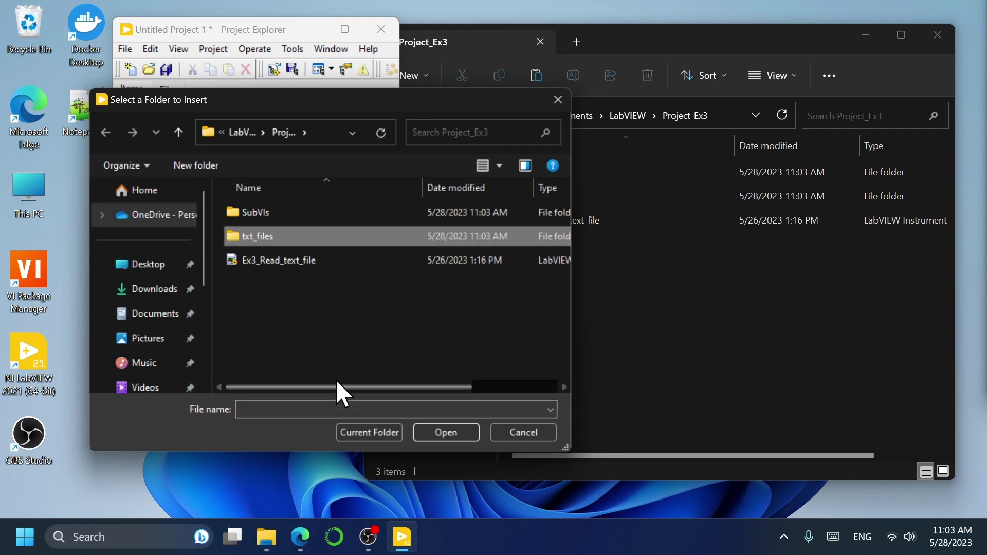
double_click(317, 239)
left_click(385, 435)
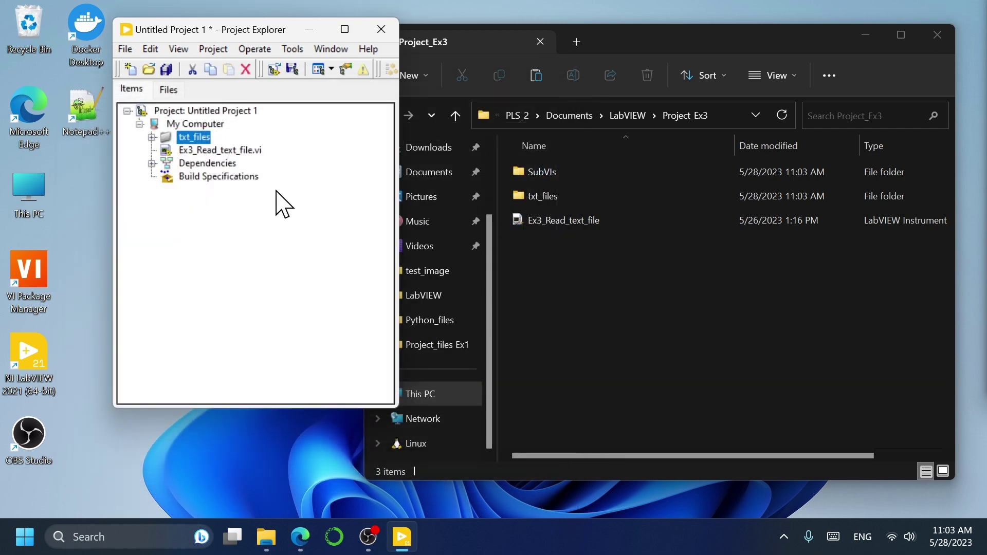
Step: Add the SubVIs folder from Project_Ex3 to My Computer as a snapshot folder
right_click(196, 125)
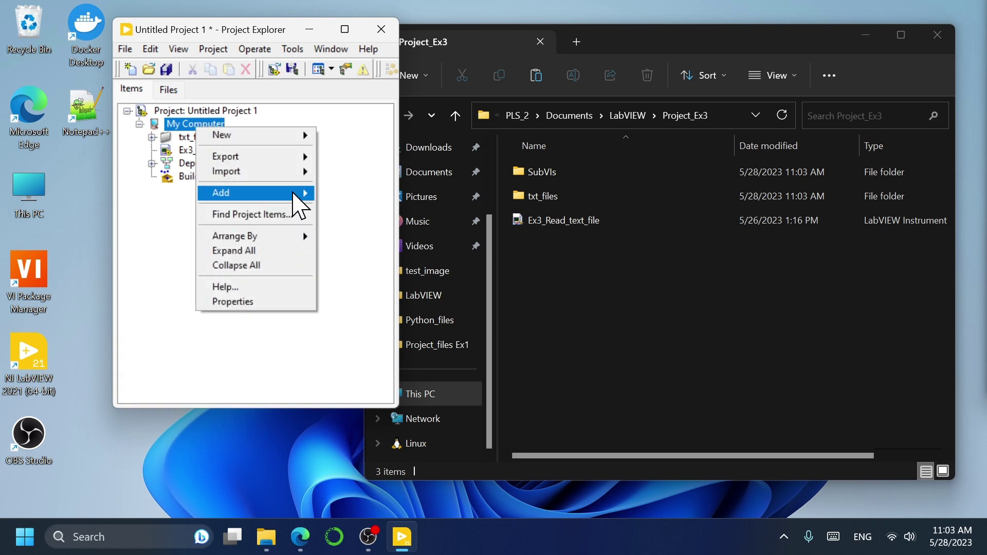
mouse_move(291, 192)
left_click(371, 211)
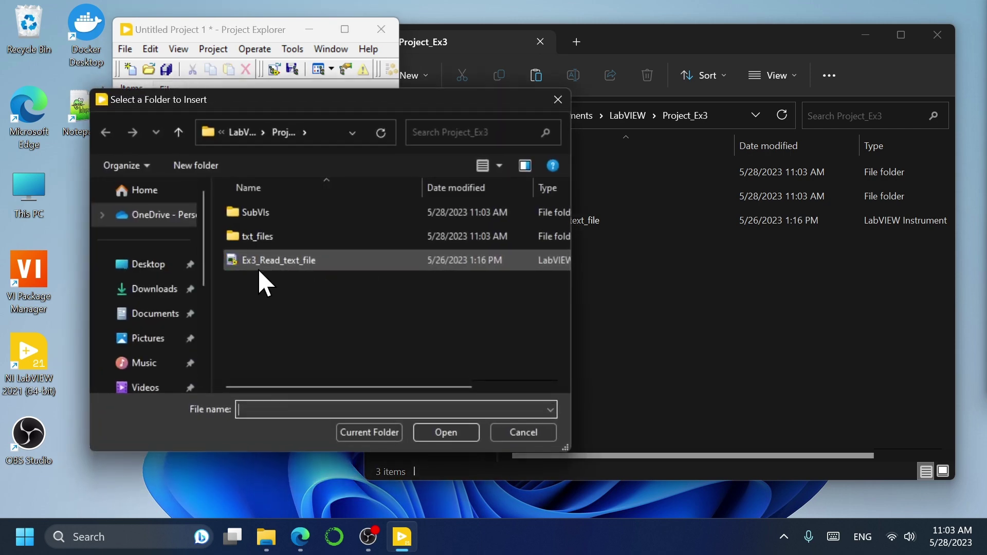
double_click(263, 214)
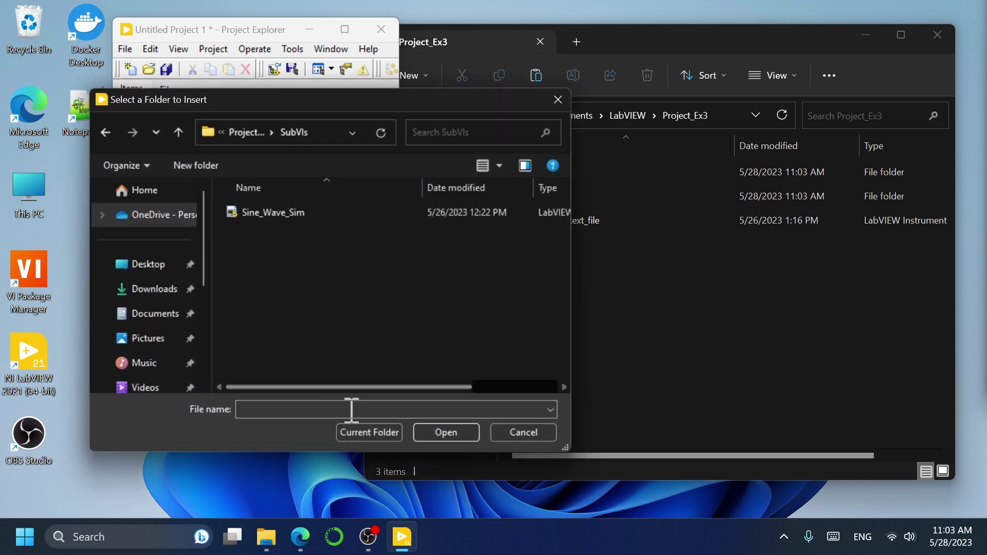
left_click(360, 436)
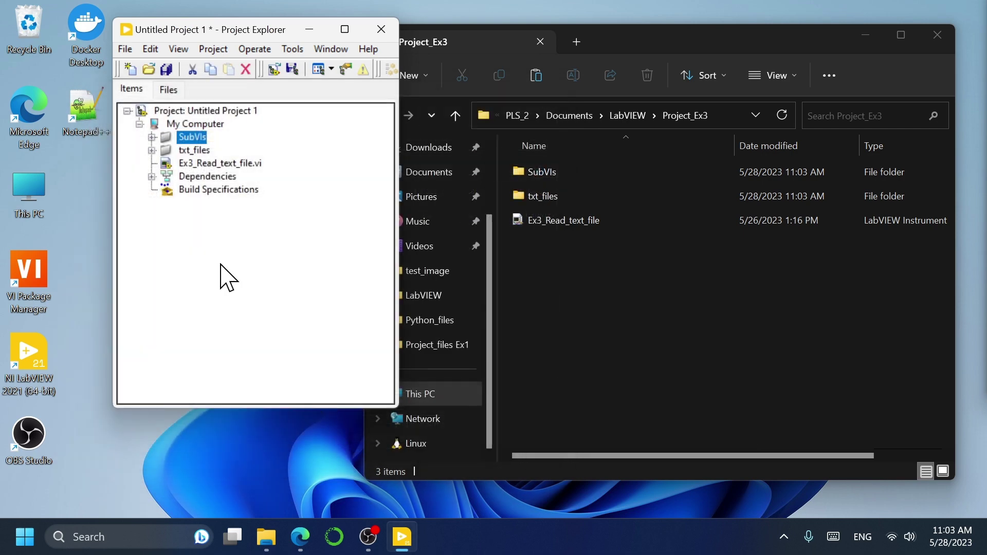
Step: Examine the project's Dependencies, including the contents of vi.lib and NI_FileType.lvlib
left_click(153, 177)
left_click(164, 190)
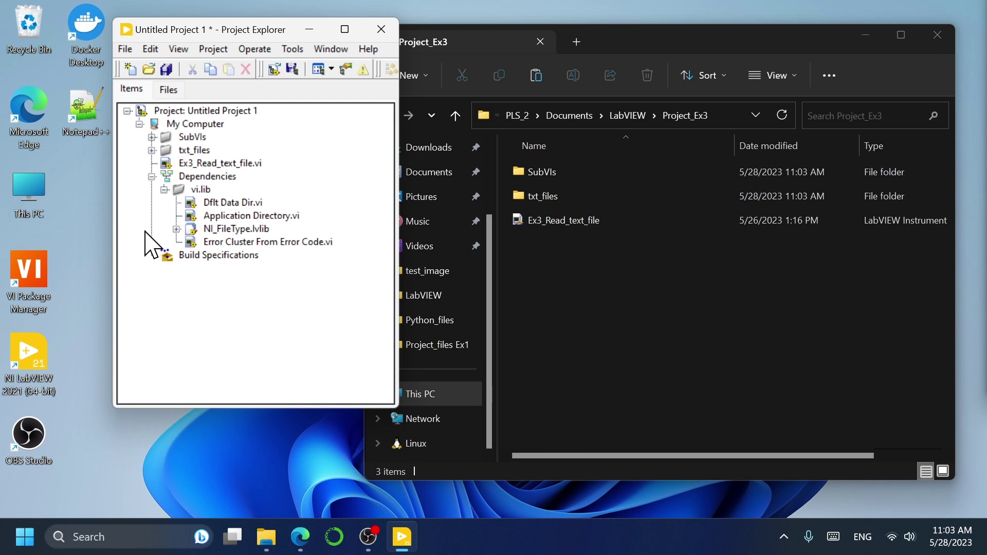
left_click(176, 230)
left_click(176, 230)
left_click(164, 190)
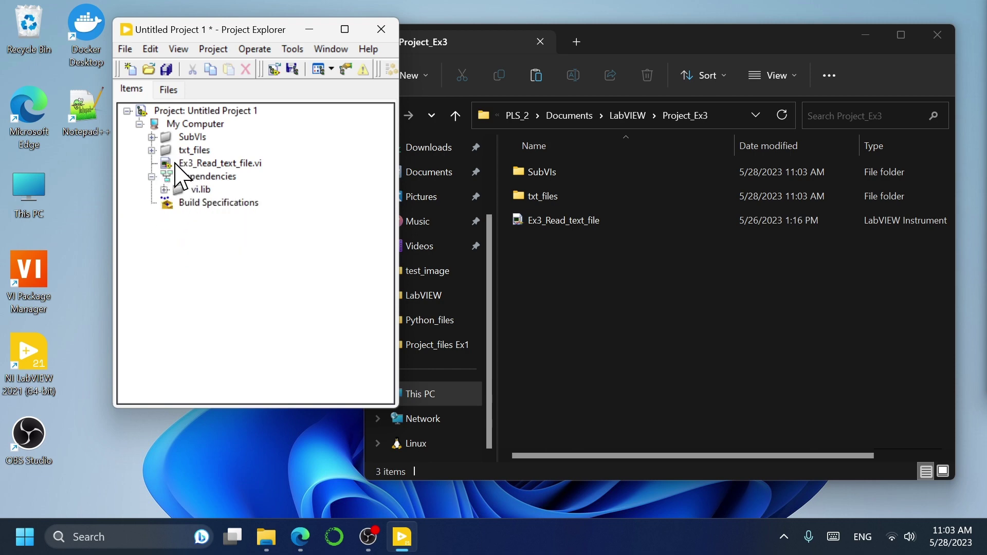
Step: Save the untitled project as Ex3 in the Project_Ex3 folder
left_click(233, 163)
left_click(125, 49)
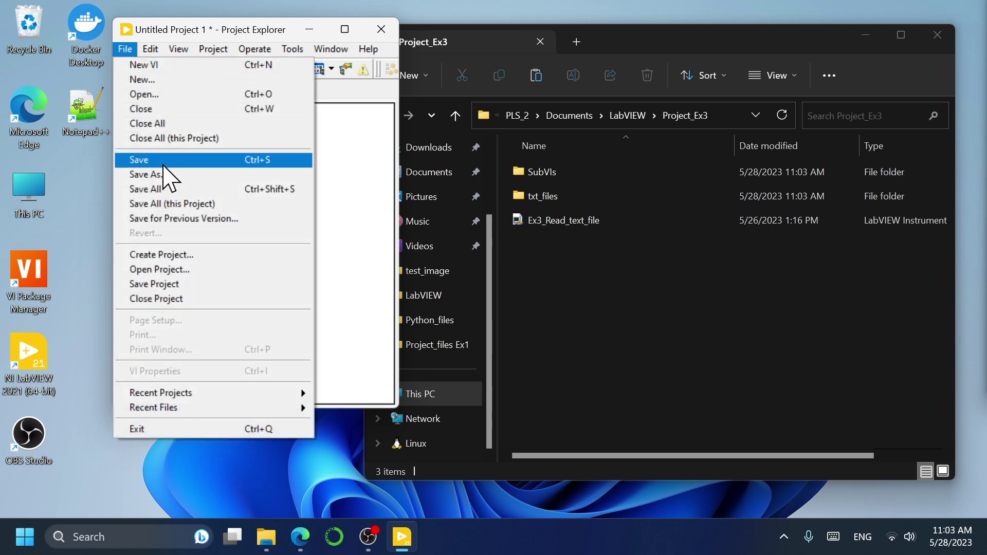
left_click(160, 175)
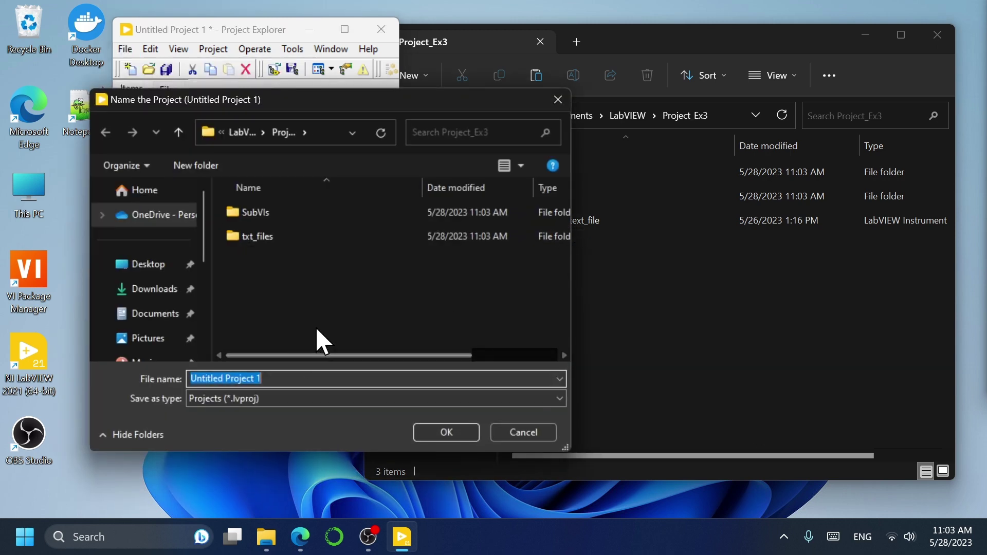
type("Ex3")
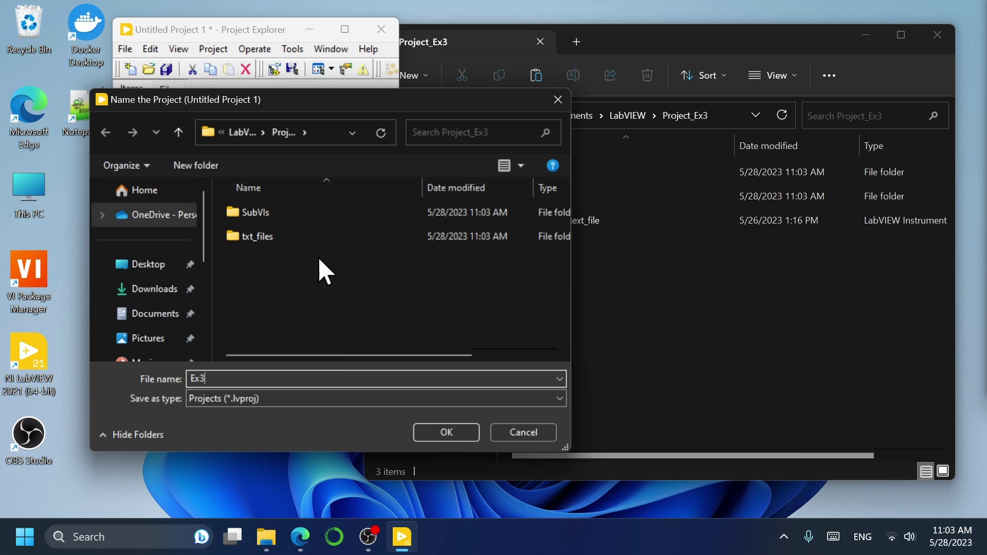
left_click(327, 128)
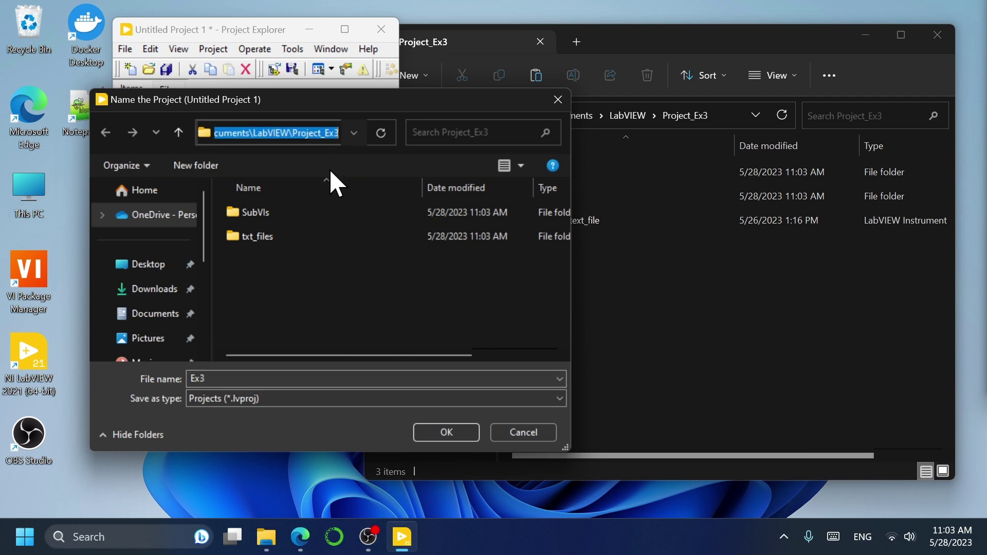
left_click(446, 433)
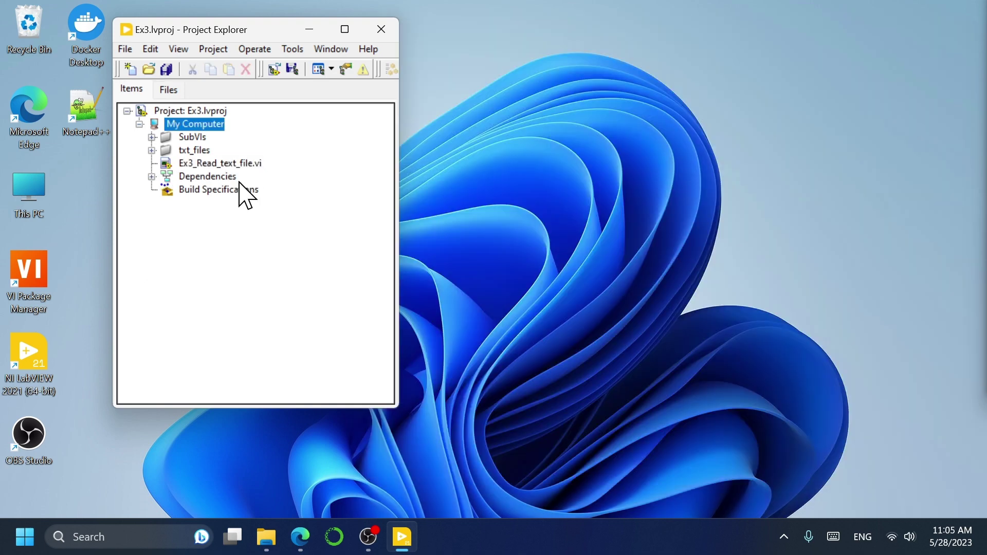
Step: Open Ex3_Read_text_file.vi from the project together with its block diagram
left_click(228, 163)
double_click(249, 164)
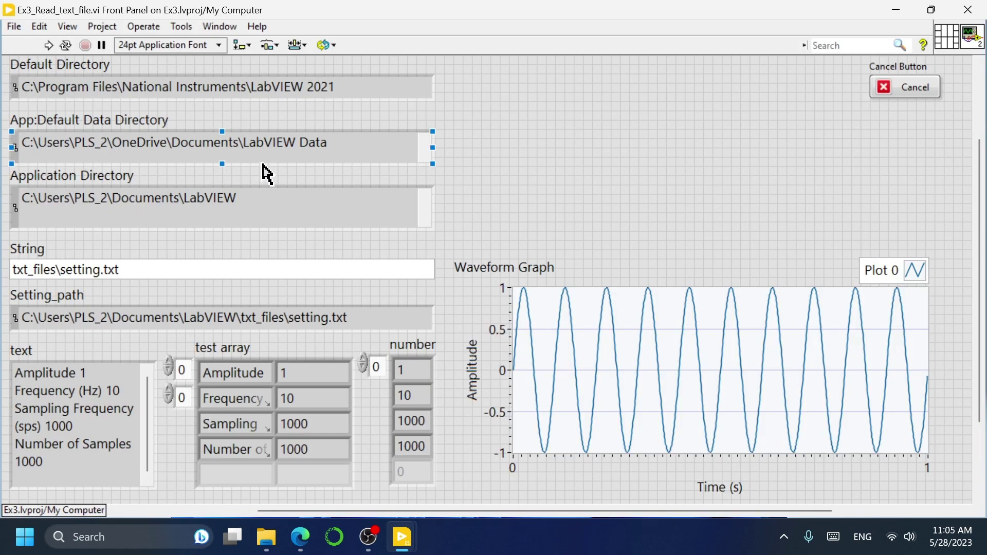
left_click(220, 26)
left_click(231, 43)
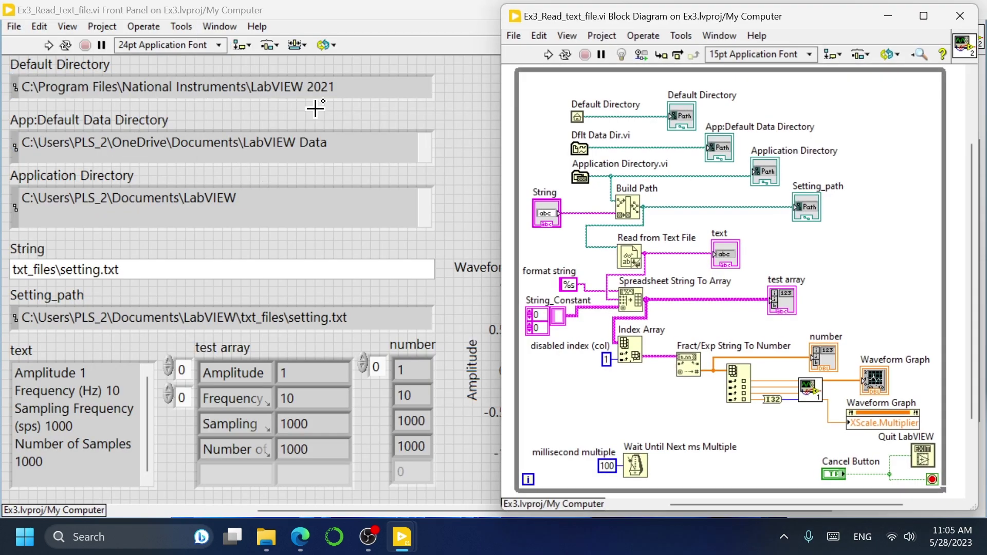
Step: Examine the Sine_Wave_Sim subVI's front panel and block diagram, and close them along with the main VI's block diagram
left_click(820, 399)
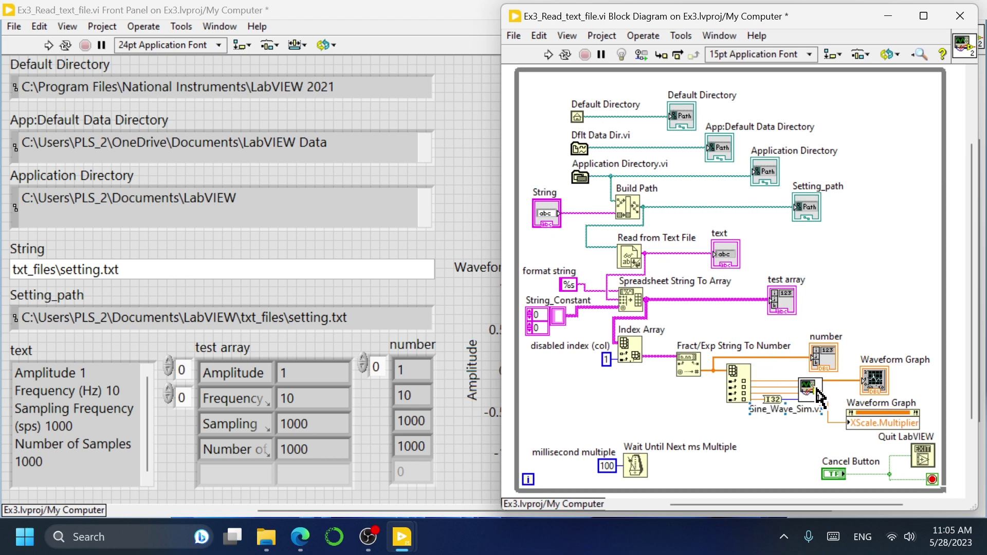
double_click(821, 398)
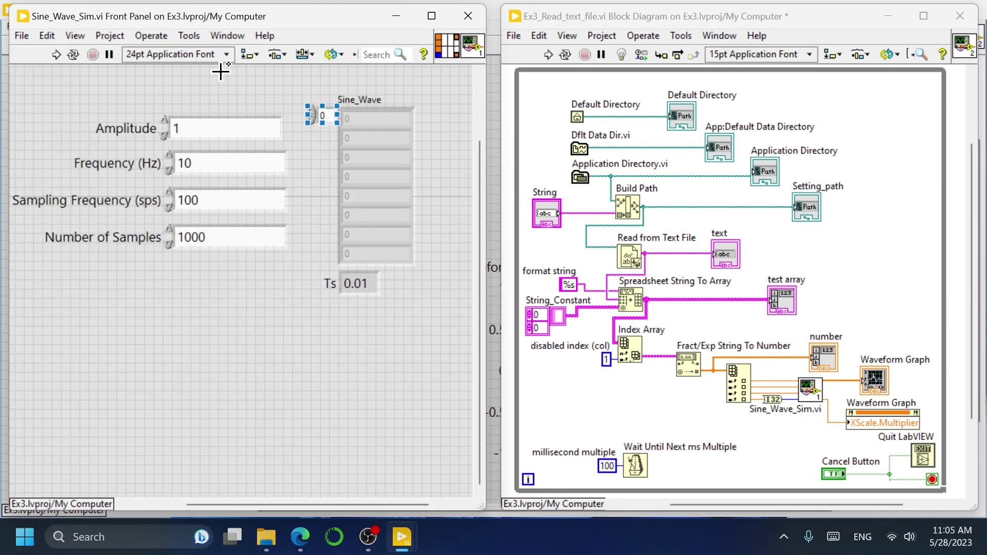
left_click(226, 41)
left_click(230, 50)
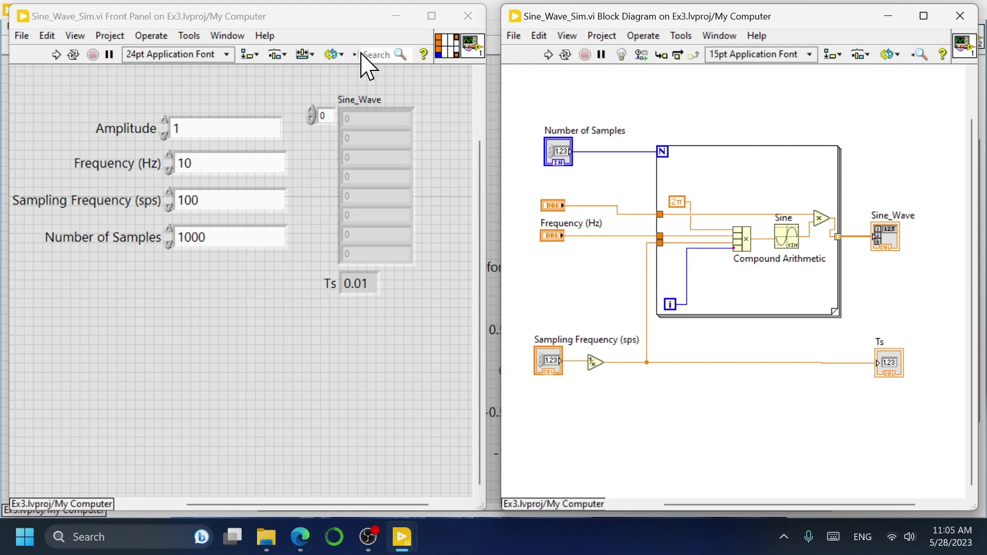
left_click(959, 15)
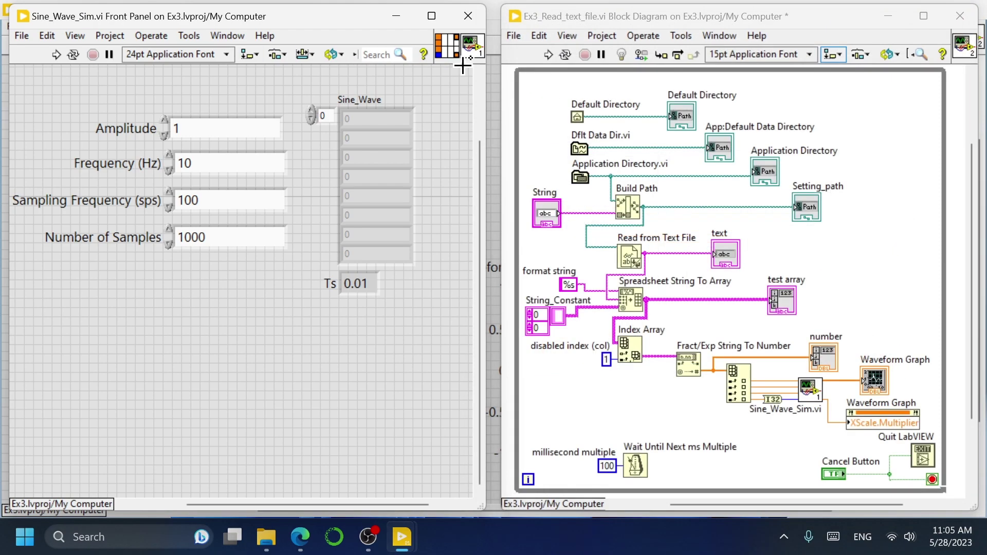
left_click(468, 15)
left_click(959, 15)
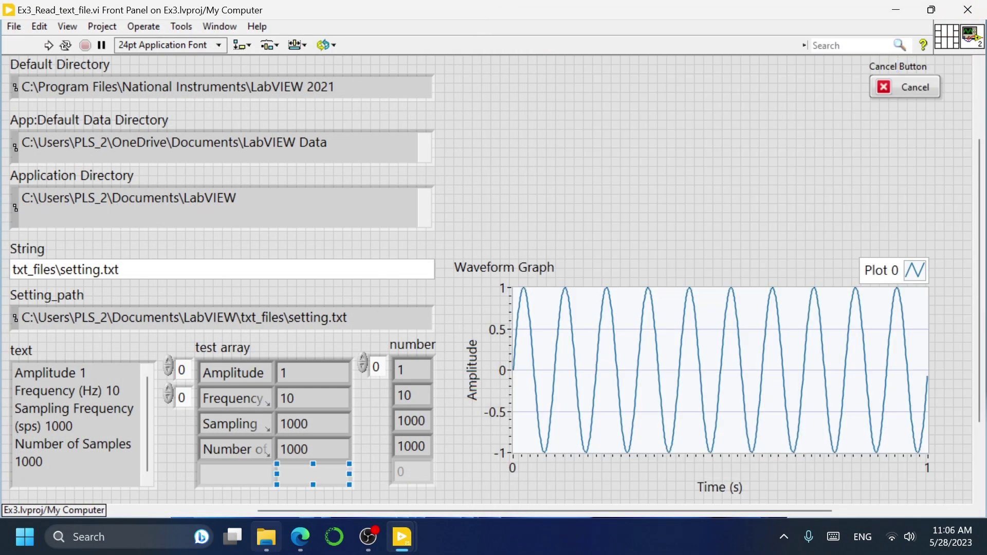
Step: Set Amplitude to 1 in the setting text file from txt_files, save it, and run Ex3_Read_text_file.vi
left_click(271, 549)
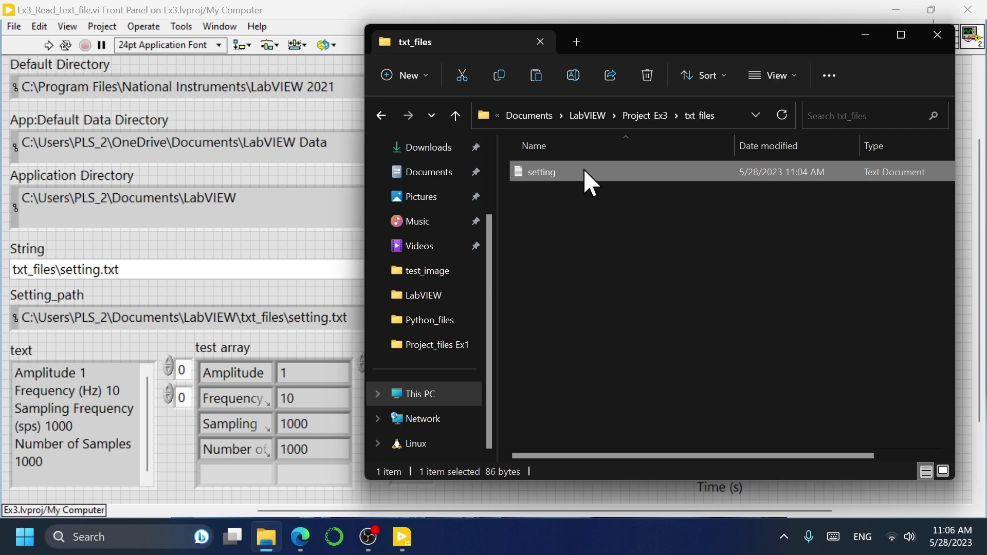
double_click(541, 172)
left_click(866, 34)
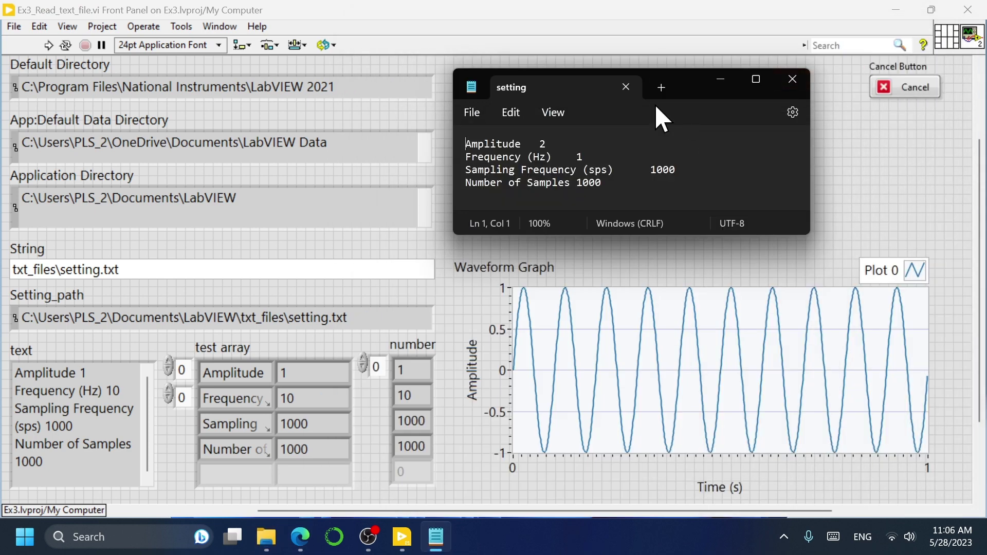
left_click_drag(704, 72, 713, 72)
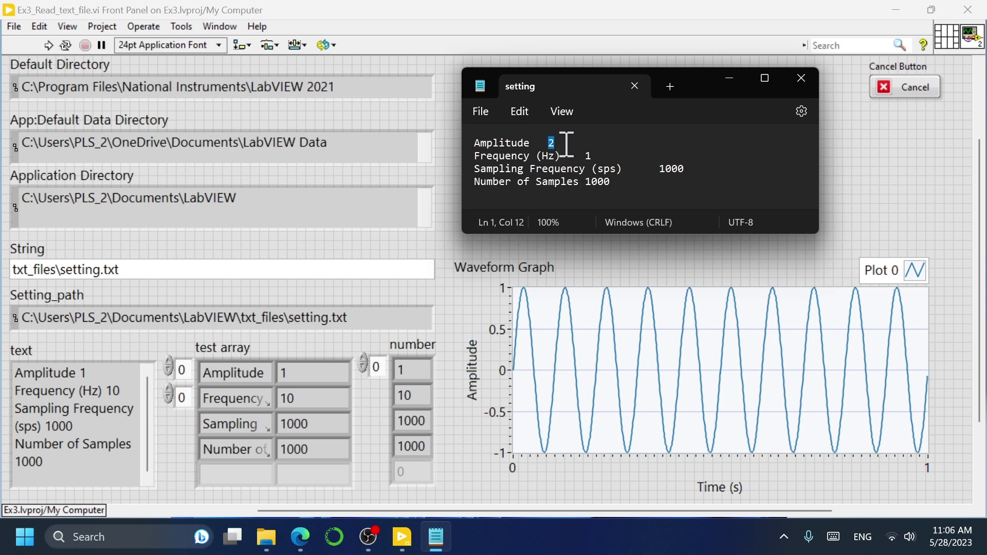
left_click(488, 109)
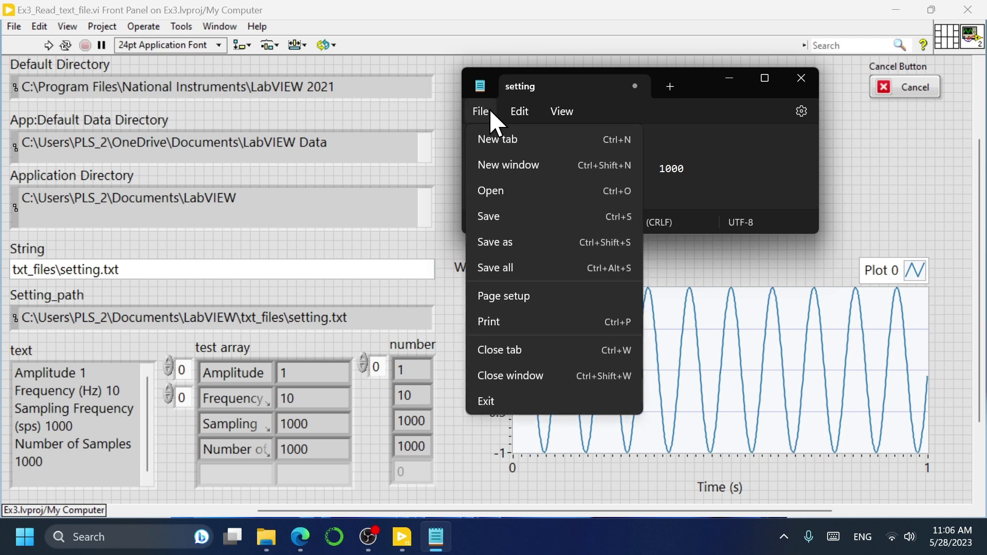
left_click(489, 213)
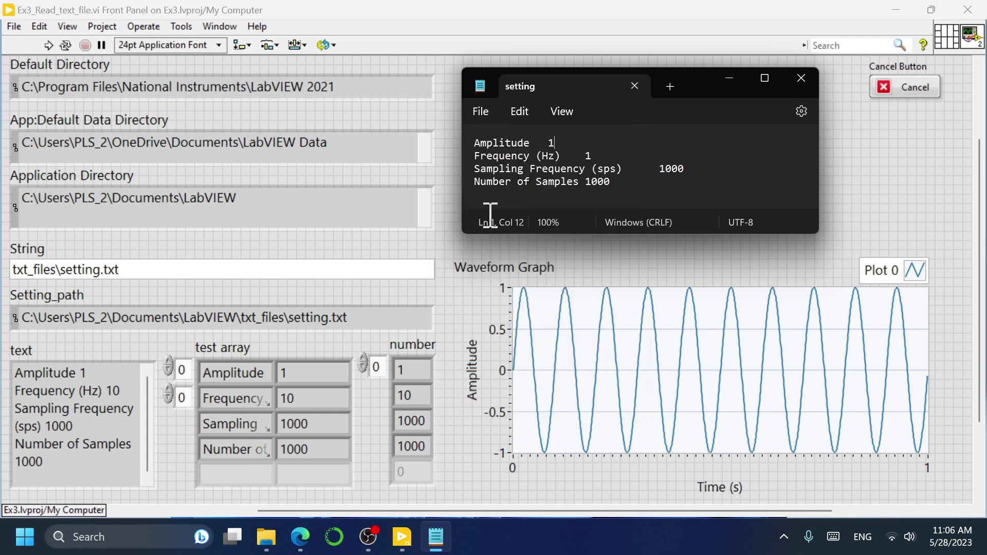
left_click(49, 45)
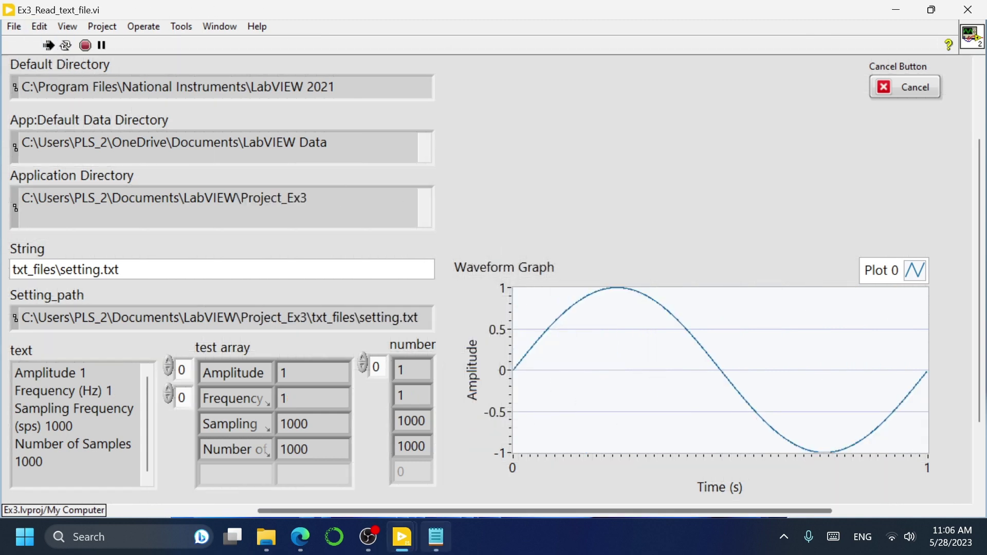
Step: Test the running VI by saving the setting file with Frequency (Hz) at 2 and again at 3
left_click(435, 537)
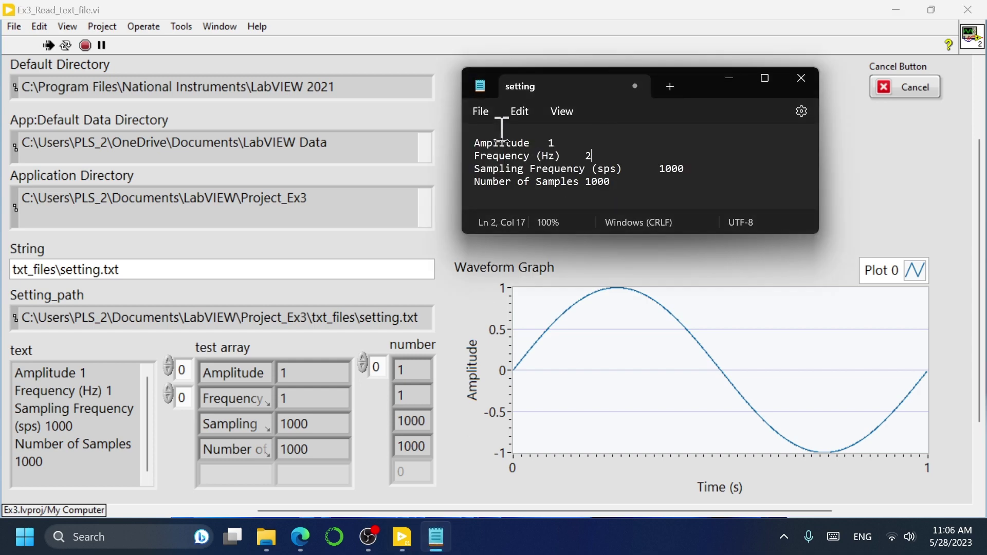
left_click(480, 112)
left_click(510, 219)
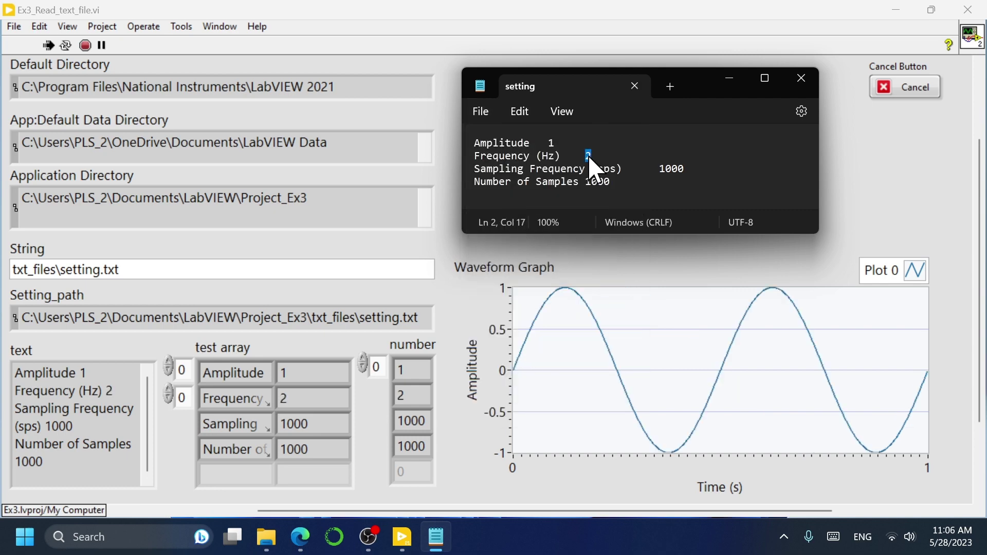
left_click(481, 111)
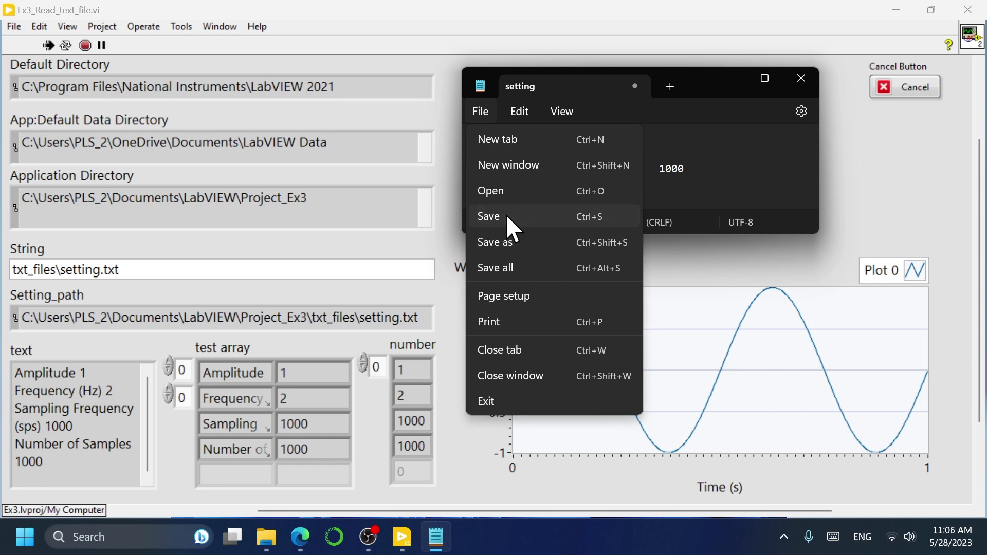
left_click(505, 214)
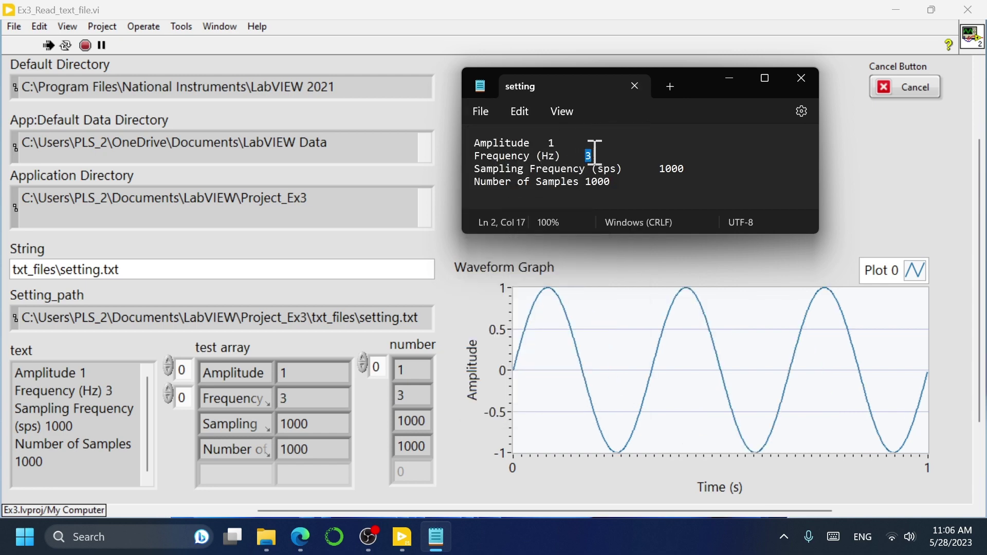
Step: Set Frequency (Hz) to 10 in the setting file, save and close it, and stop the running VI
left_click(493, 110)
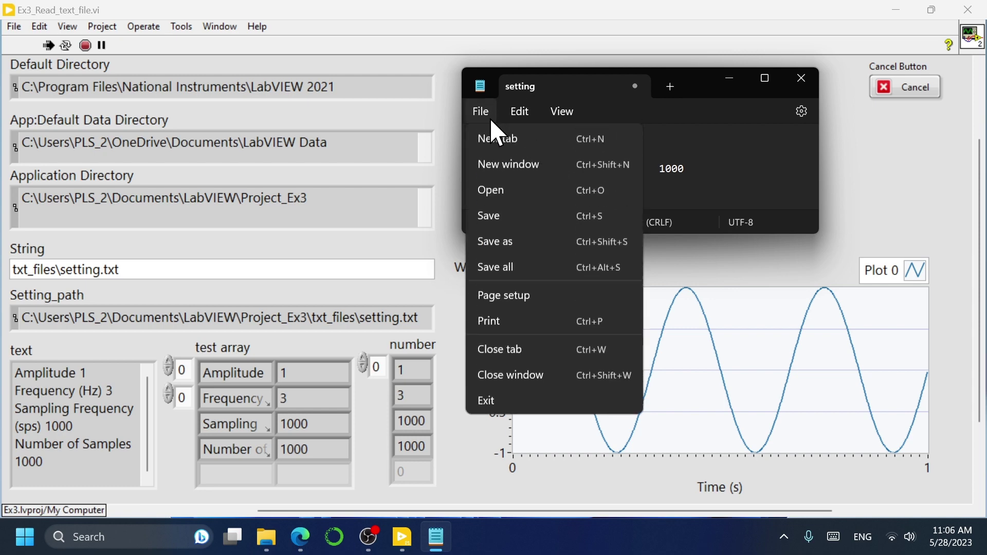
left_click(516, 210)
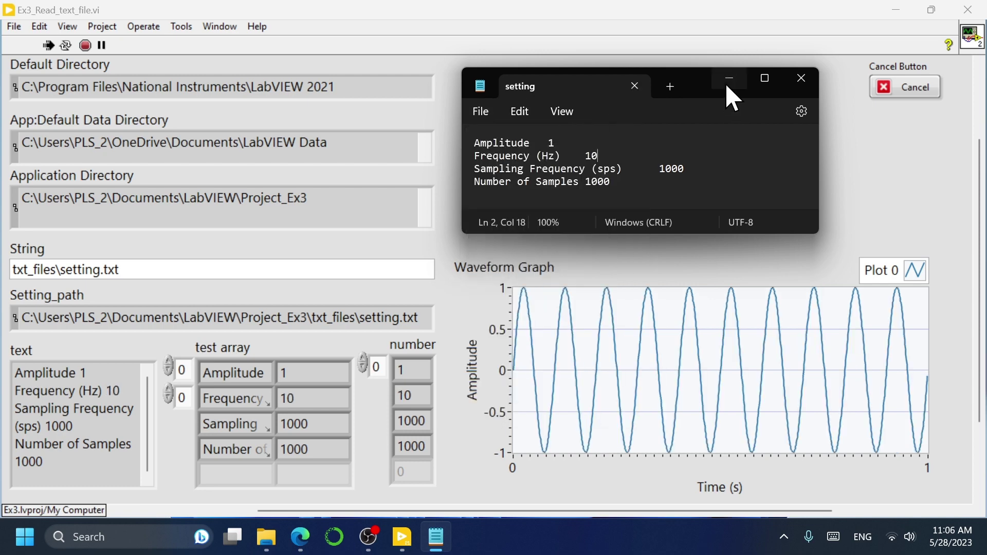
left_click(799, 79)
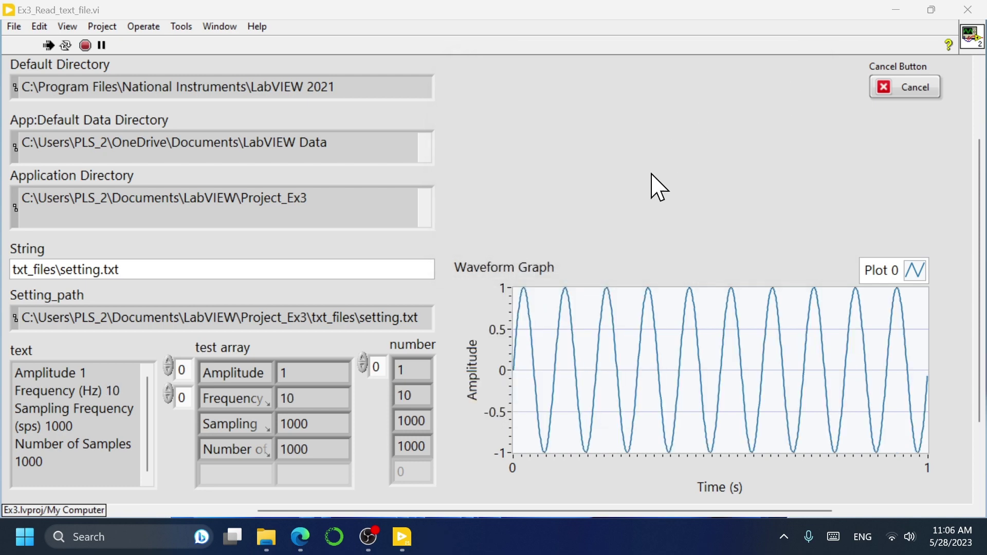
left_click(907, 87)
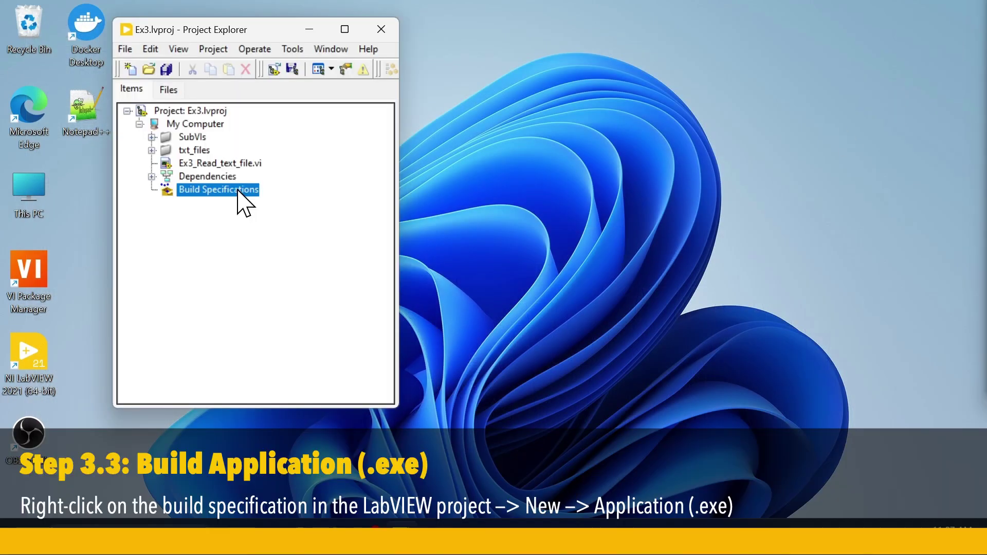
Step: Create an Application (EXE) build specification named My Application_Ex1, with target filename Application_Ex3.exe and destination directory LabVIEW\Build\Ex3
right_click(236, 190)
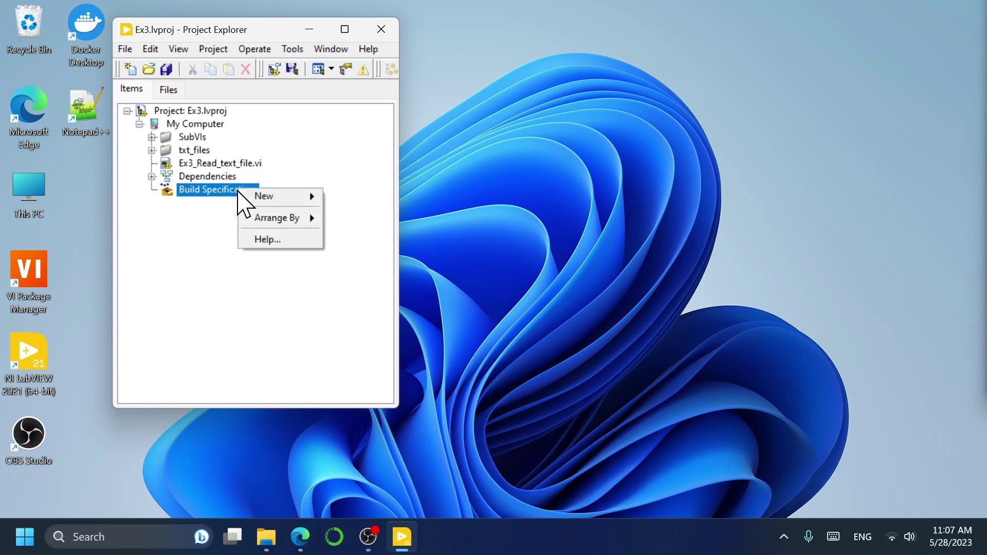
mouse_move(300, 201)
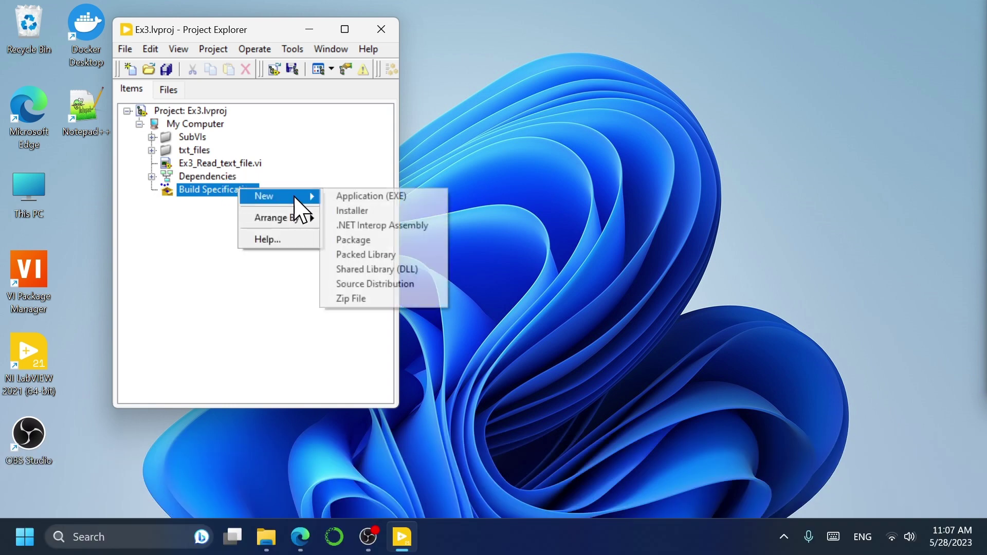
left_click(422, 195)
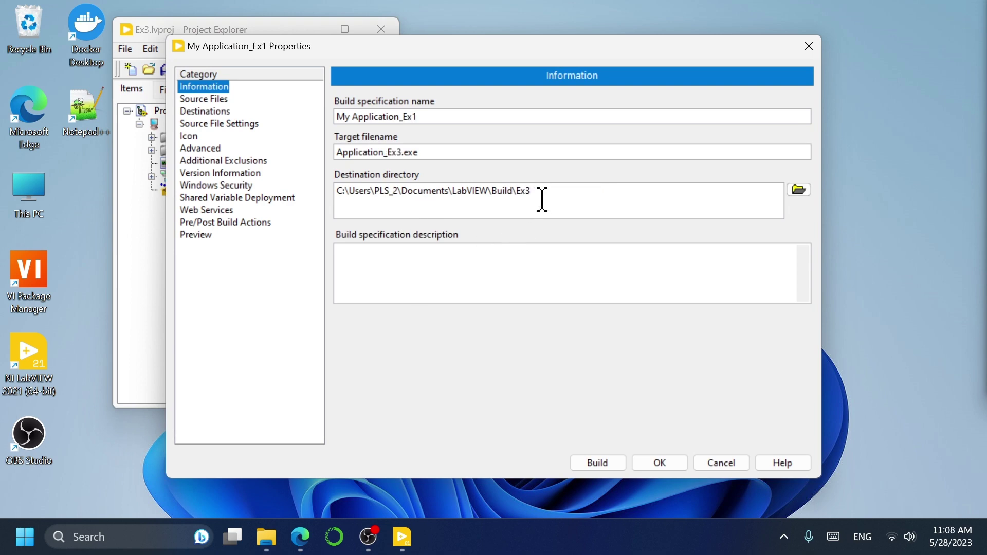
Step: Add Ex3_Read_text_file.vi as the startup VI in the application's source files
left_click(213, 99)
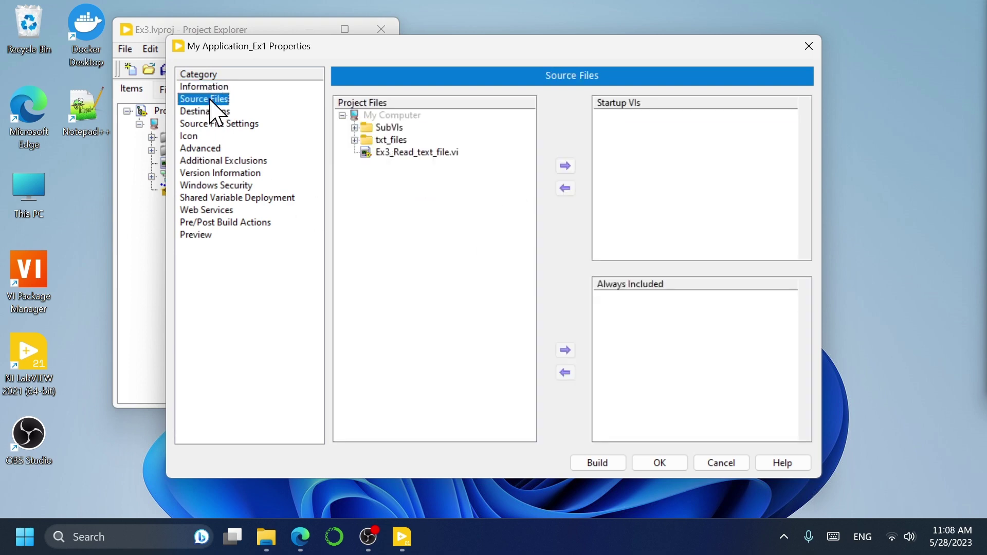
left_click(453, 152)
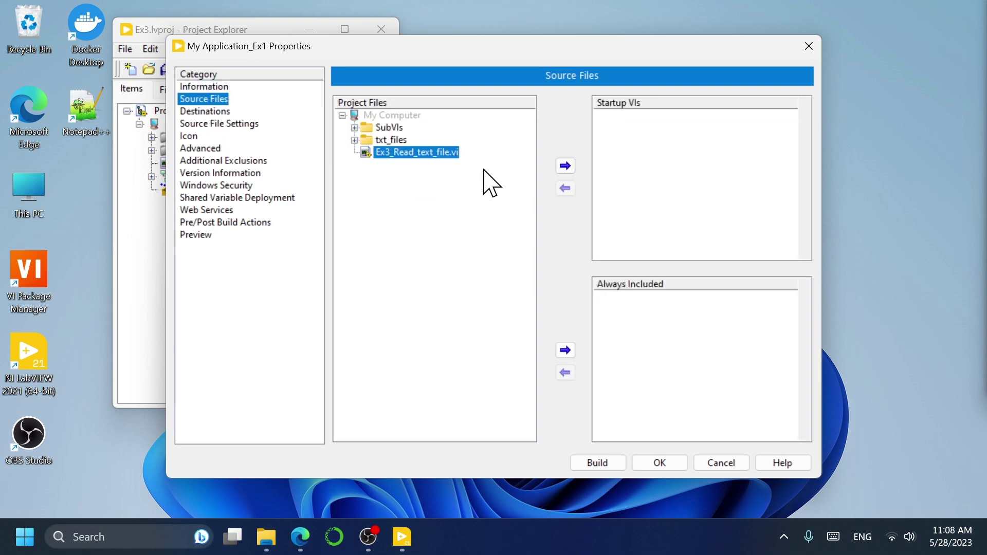
left_click(564, 165)
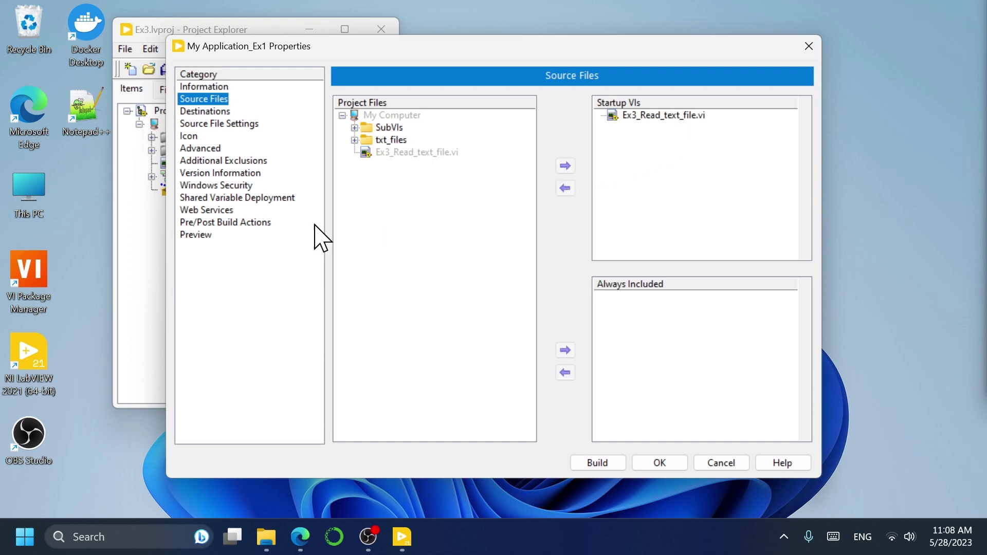
Step: Review the remaining build settings, generating a preview of the output files, and save the build specification
left_click(204, 112)
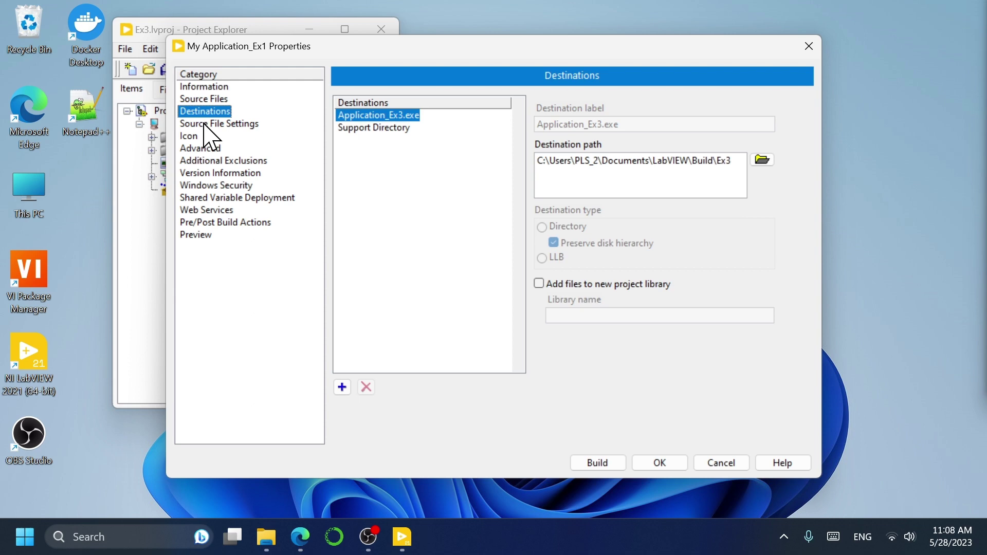
left_click(230, 124)
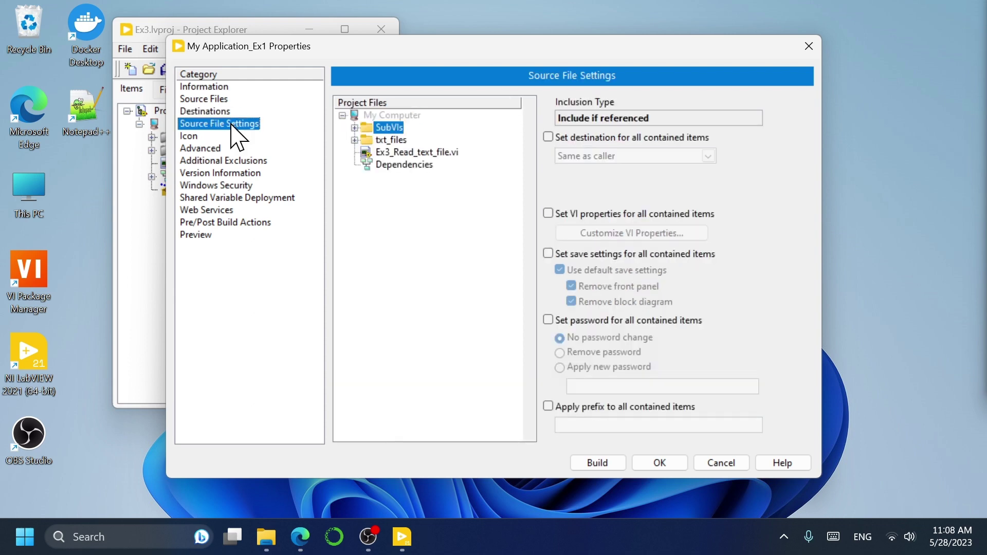
left_click(204, 136)
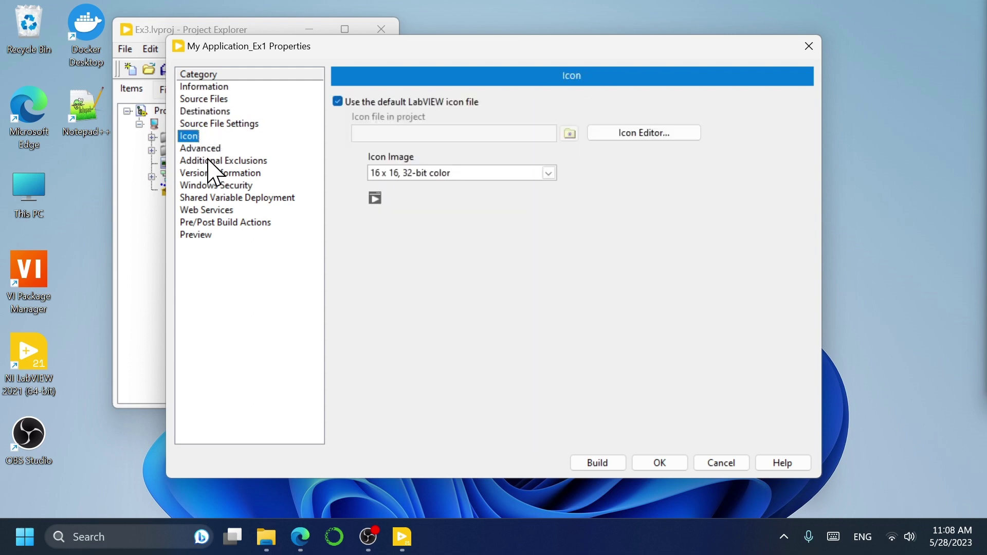
left_click(208, 149)
left_click(201, 234)
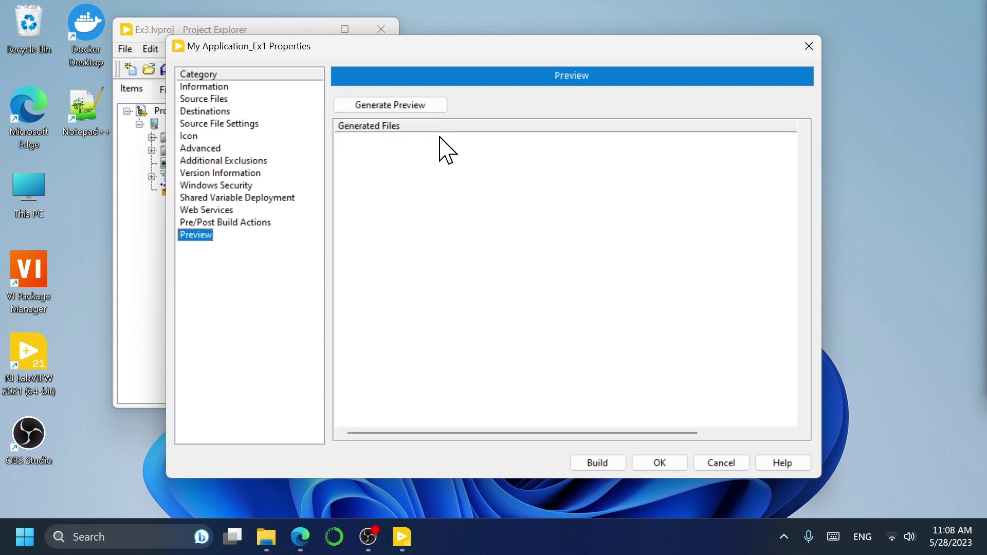
left_click(424, 105)
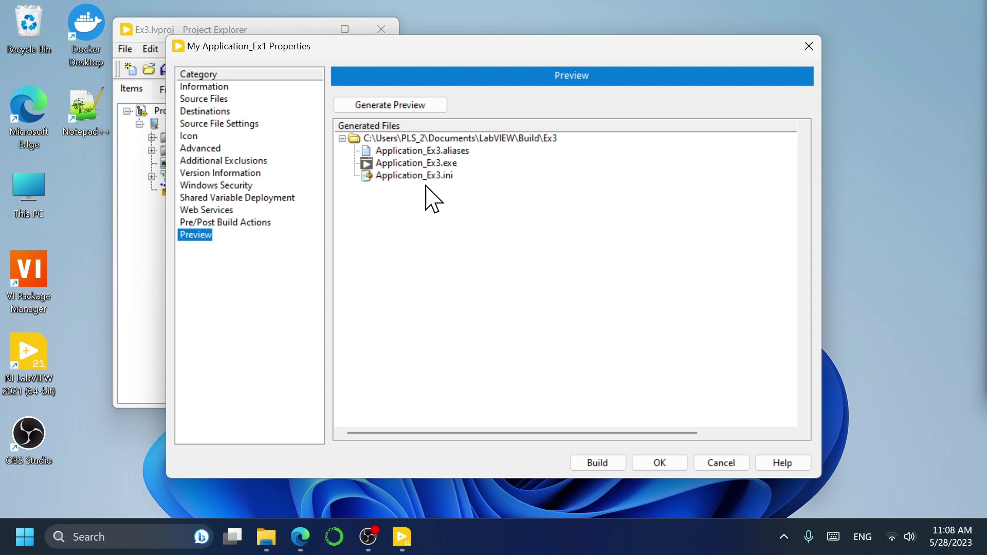
left_click(668, 464)
Step: Copy the txt_files folder from Project_Ex3 into the LabVIEW\Build\Ex3 folder
key("alt+Tab")
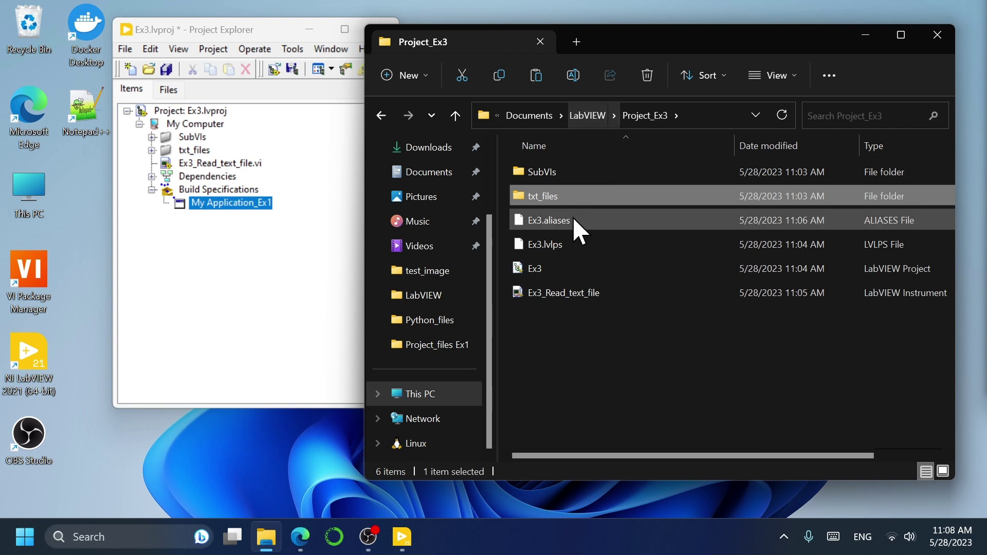
left_click(529, 172)
left_click(549, 201)
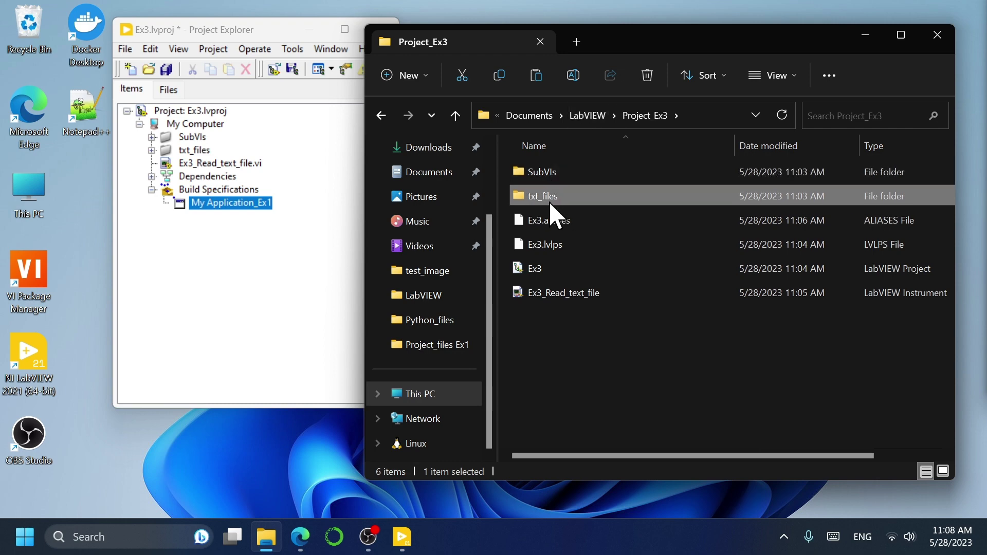
right_click(608, 199)
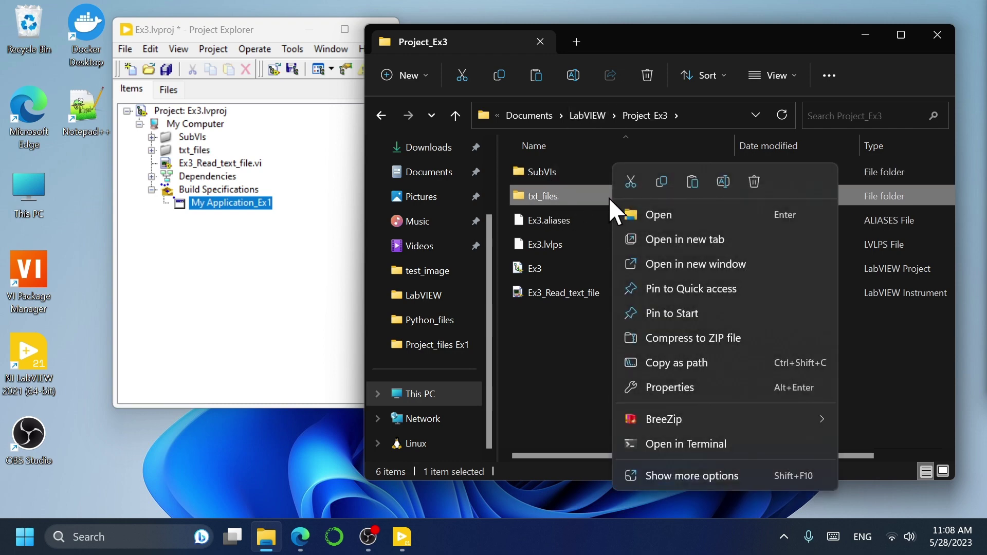
left_click(663, 185)
left_click(597, 119)
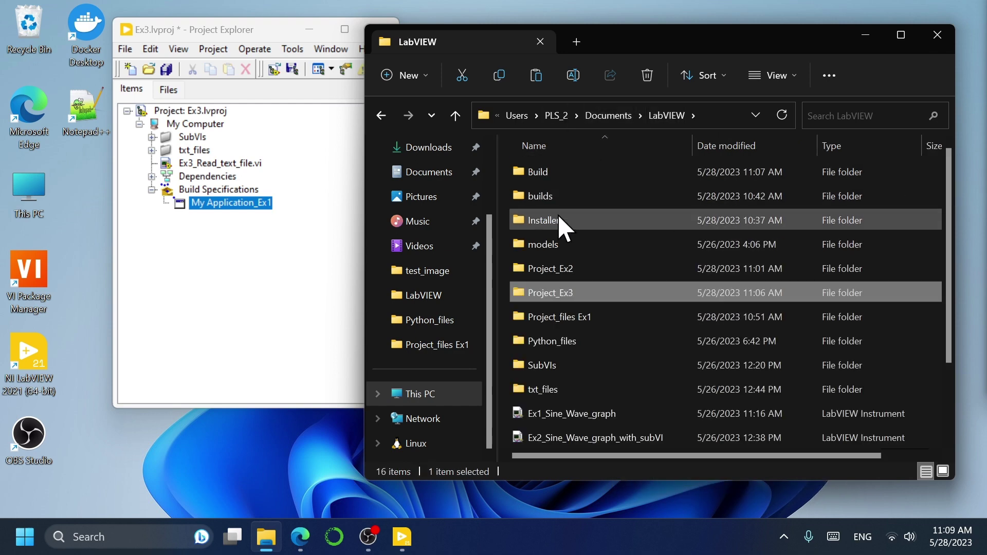
double_click(562, 173)
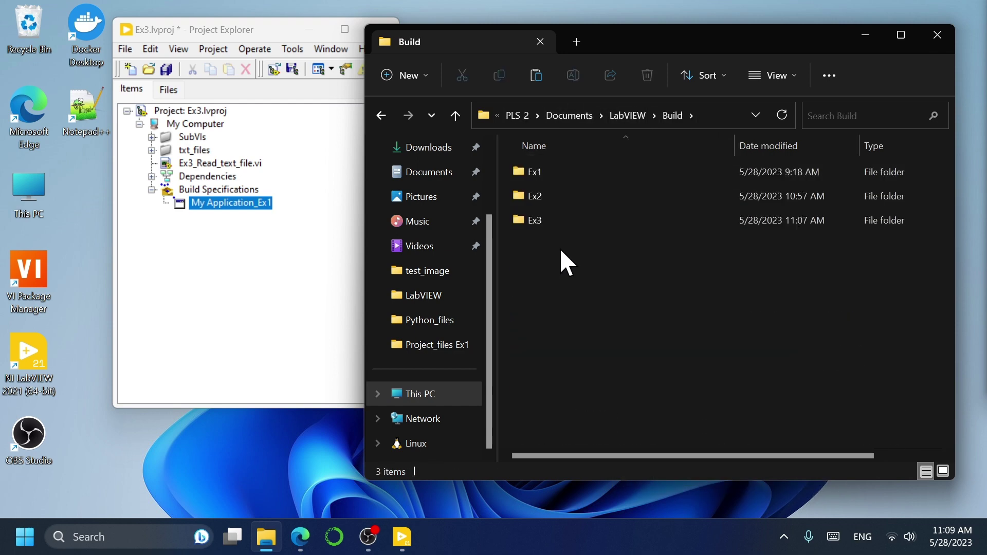
double_click(550, 220)
right_click(575, 199)
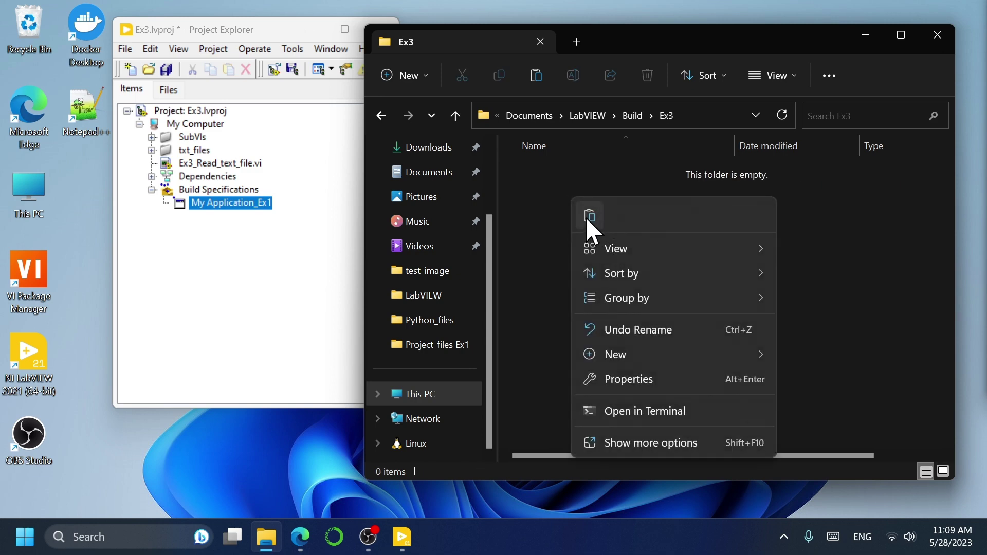
left_click(587, 218)
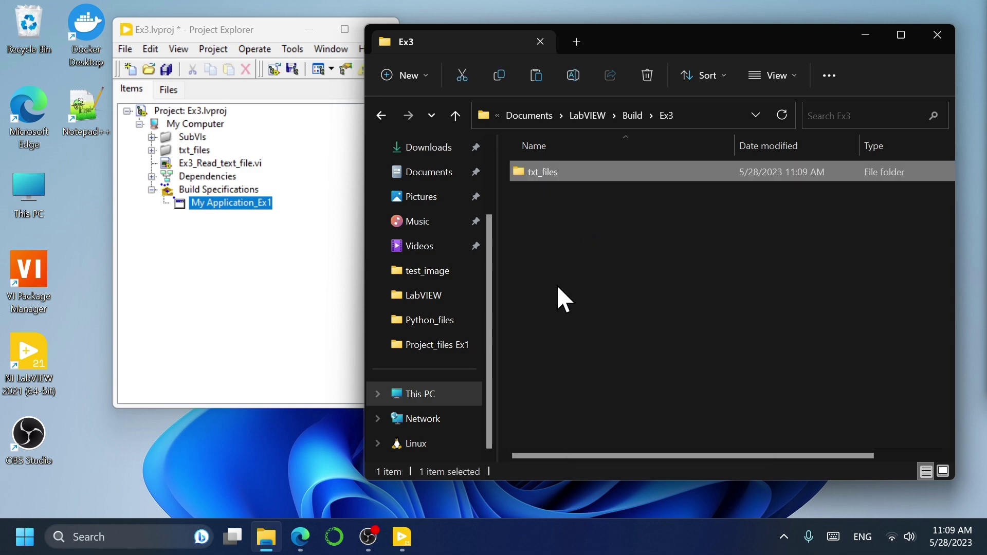
Step: Build the application from the My Application_Ex1 specification and dismiss the build status dialog
right_click(229, 201)
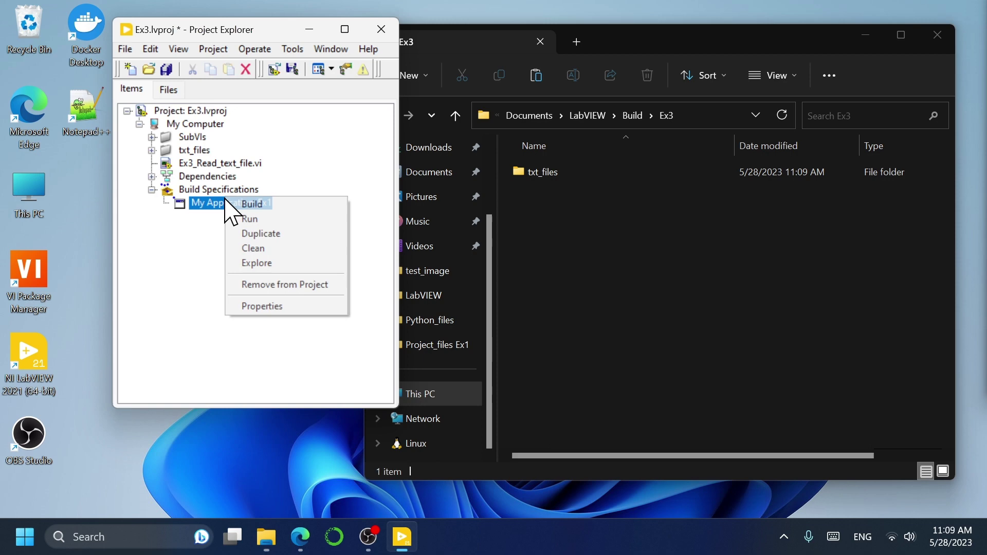
left_click(275, 207)
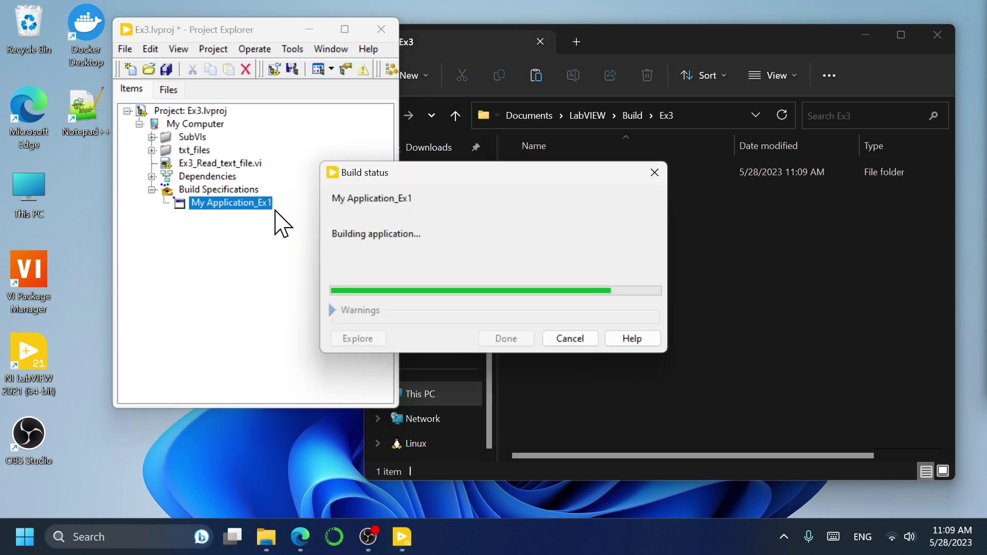
left_click_drag(449, 172, 482, 282)
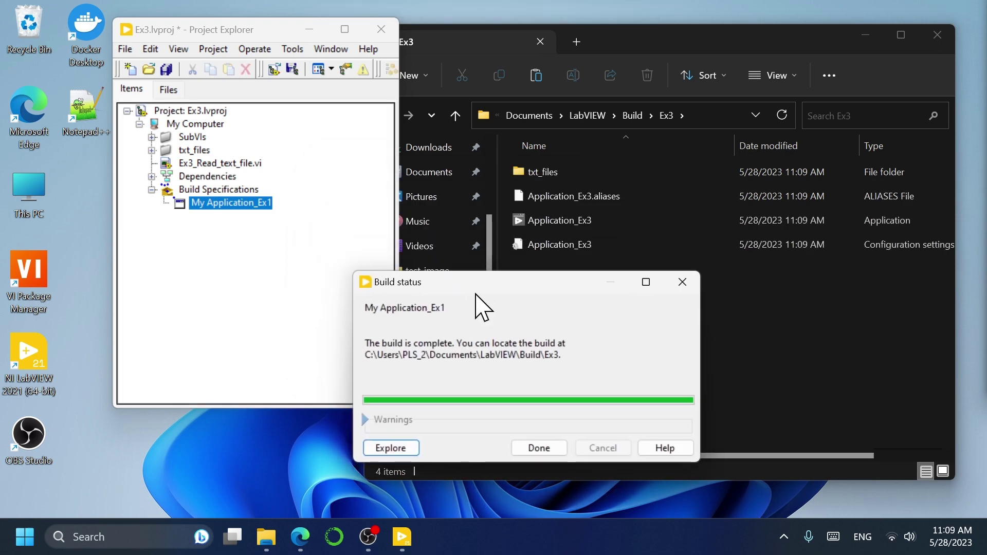
left_click(539, 454)
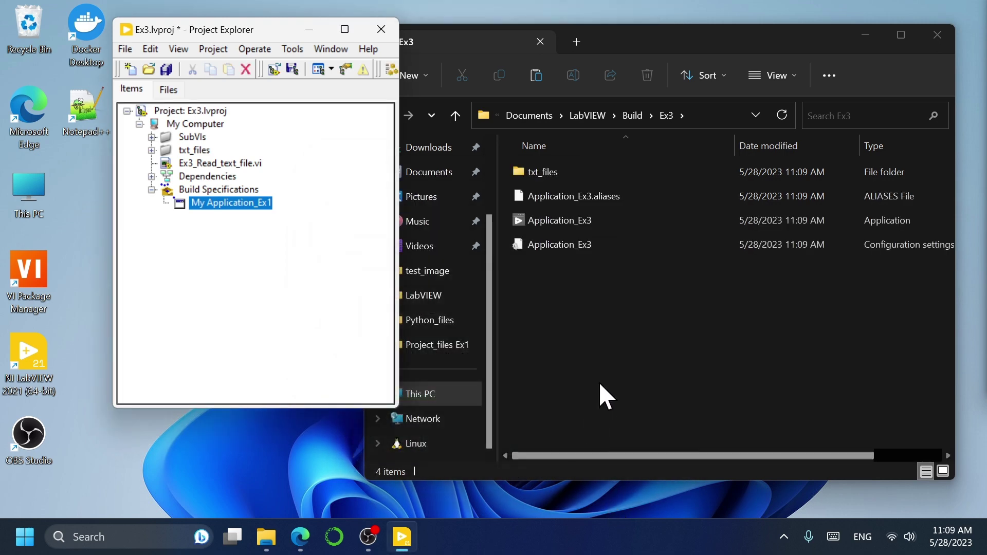
Step: Launch the built Application_Ex3 from the Build\Ex3 folder and maximize its window
left_click(575, 334)
left_click(588, 222)
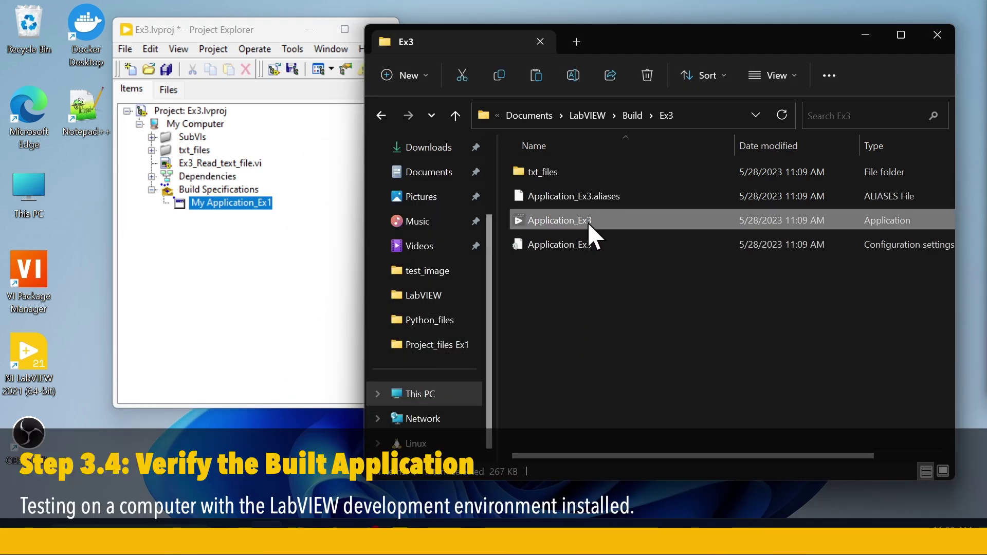
double_click(599, 226)
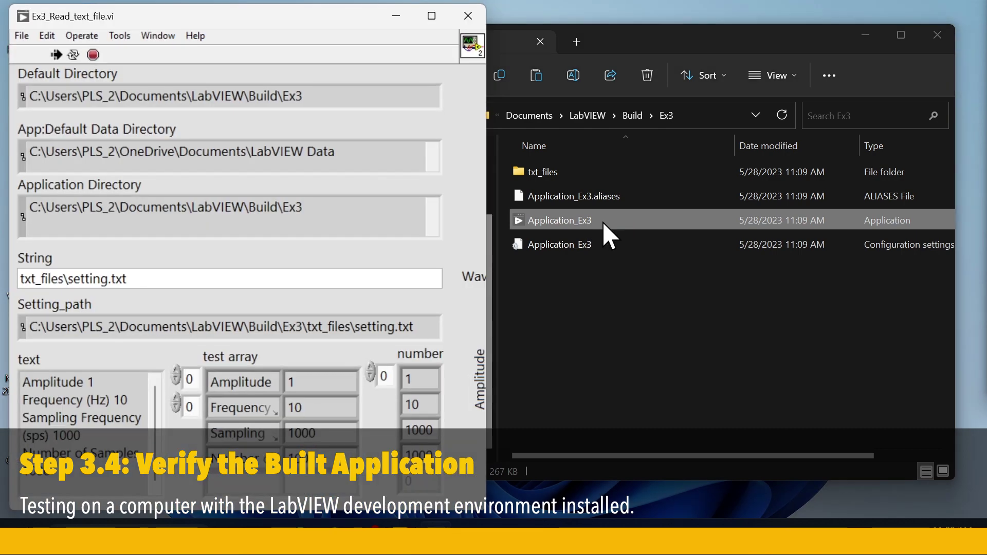
left_click(431, 16)
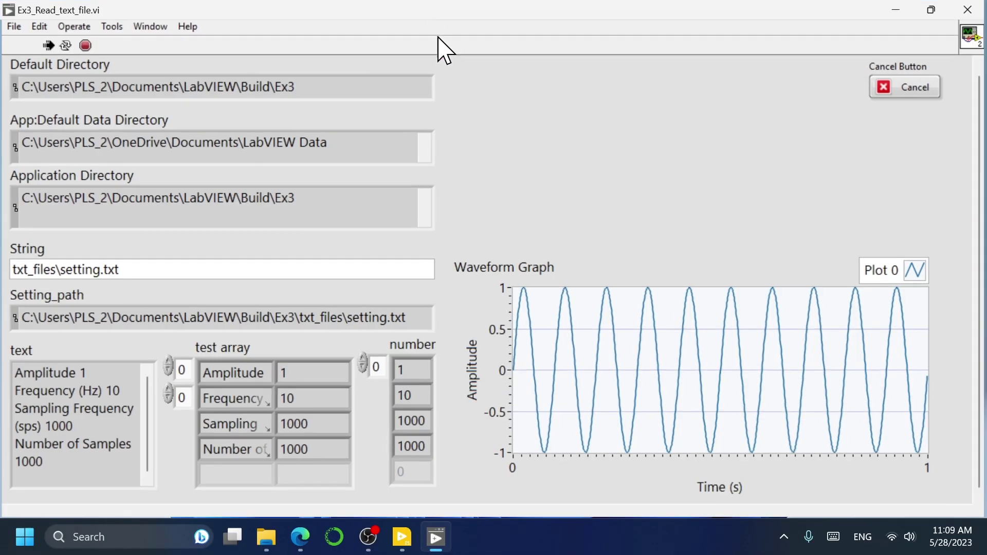
Step: Open the setting text file from Build\Ex3\txt_files and minimize the folder window so the running application shows behind it
left_click(265, 537)
left_click(609, 311)
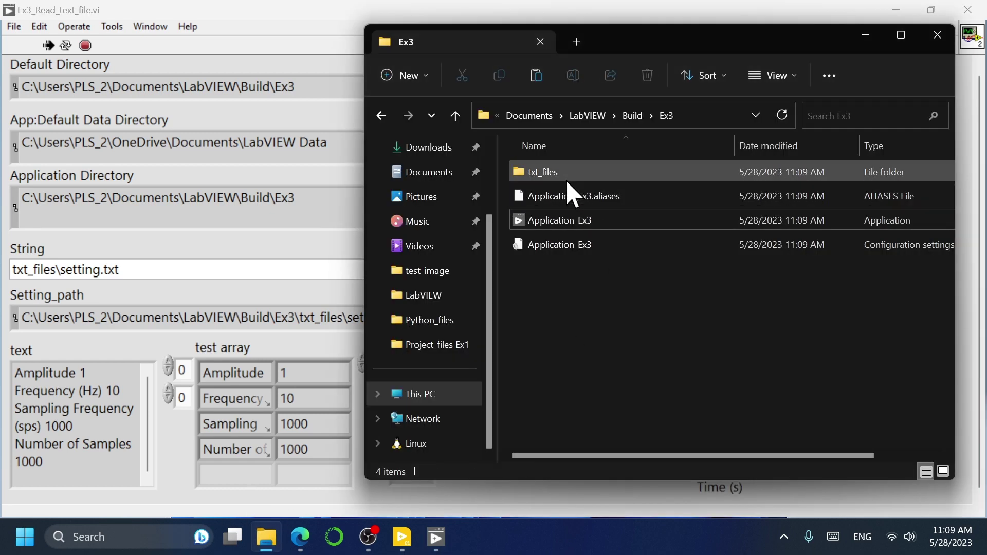
double_click(567, 181)
double_click(560, 175)
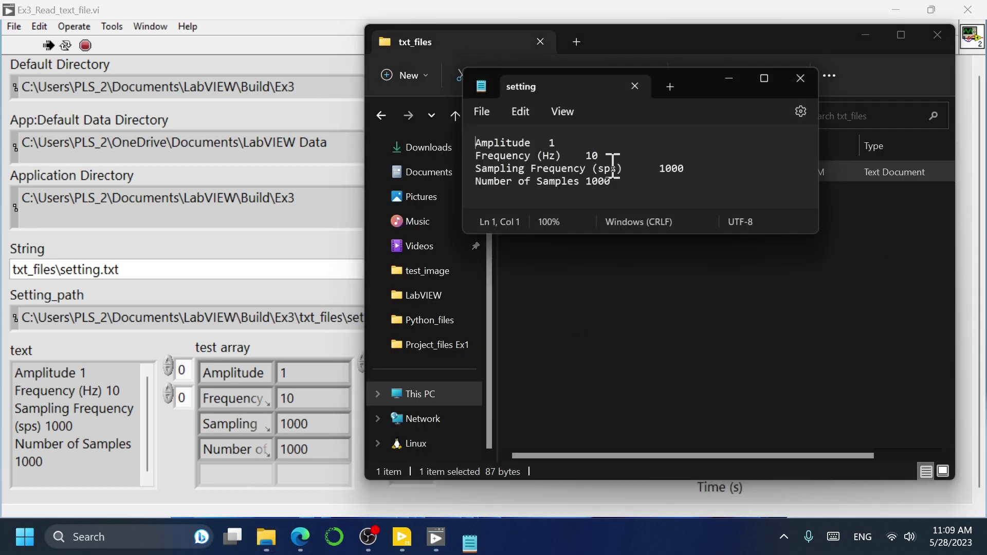
left_click(865, 35)
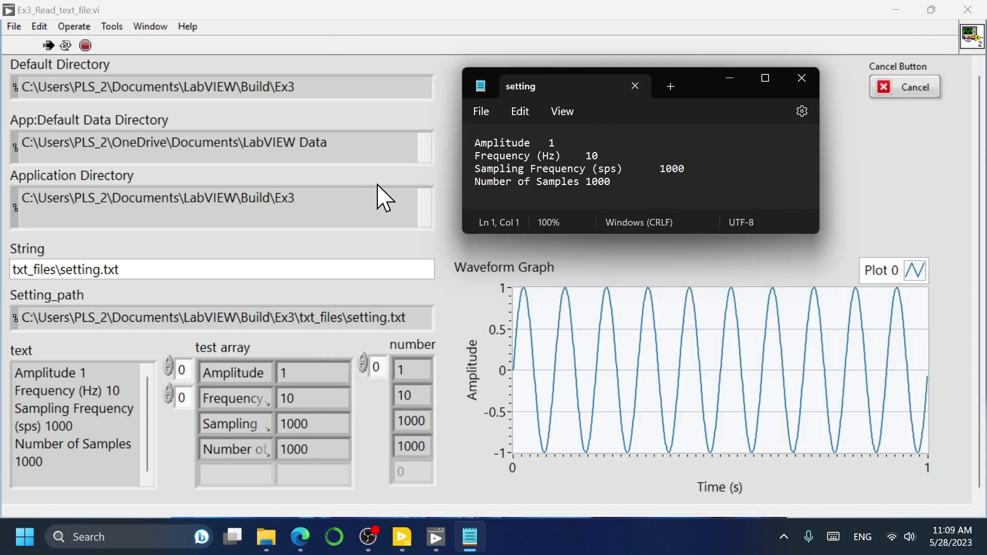
left_click(481, 110)
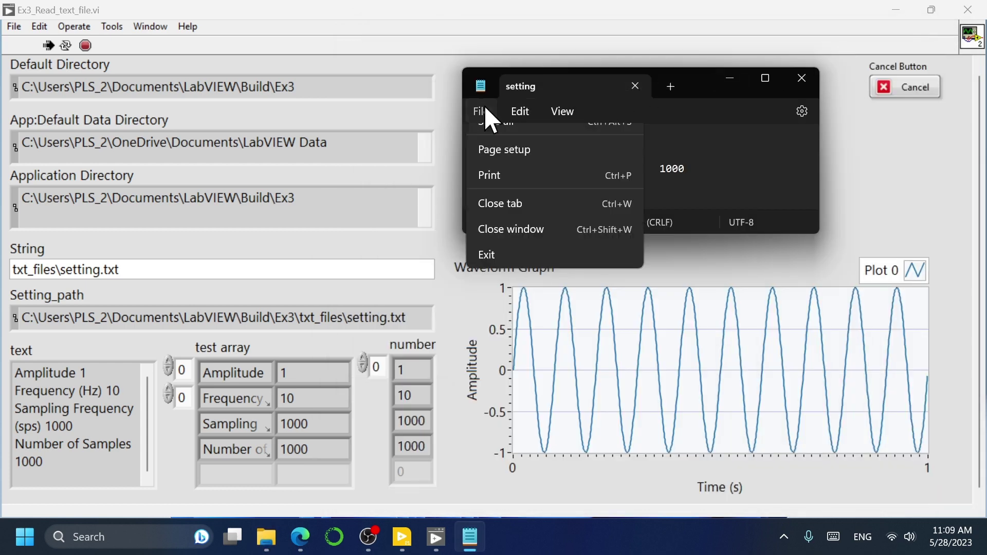
left_click(503, 222)
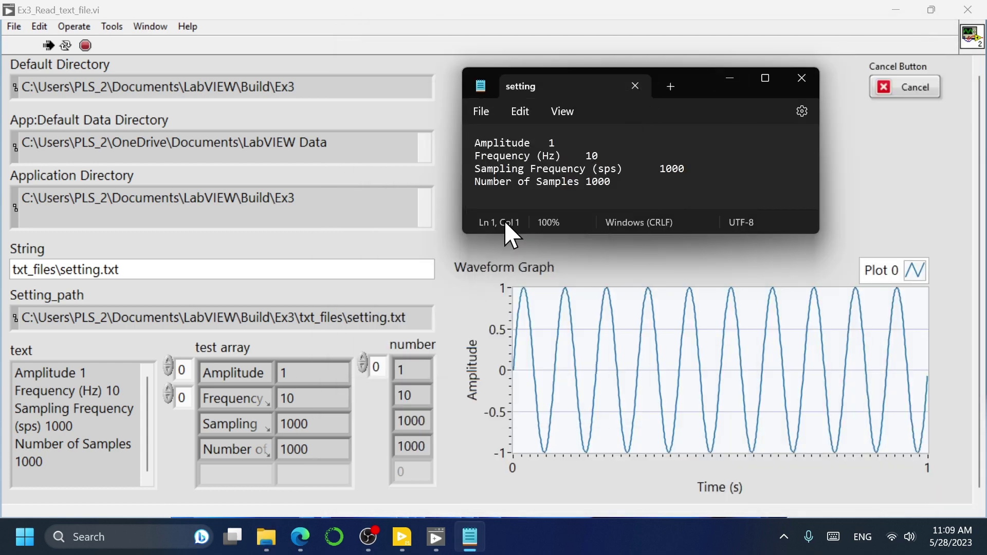
Step: Test the running application by saving the setting file with Frequency (Hz) at 1
triple_click(589, 155)
left_click(601, 155)
left_click(473, 118)
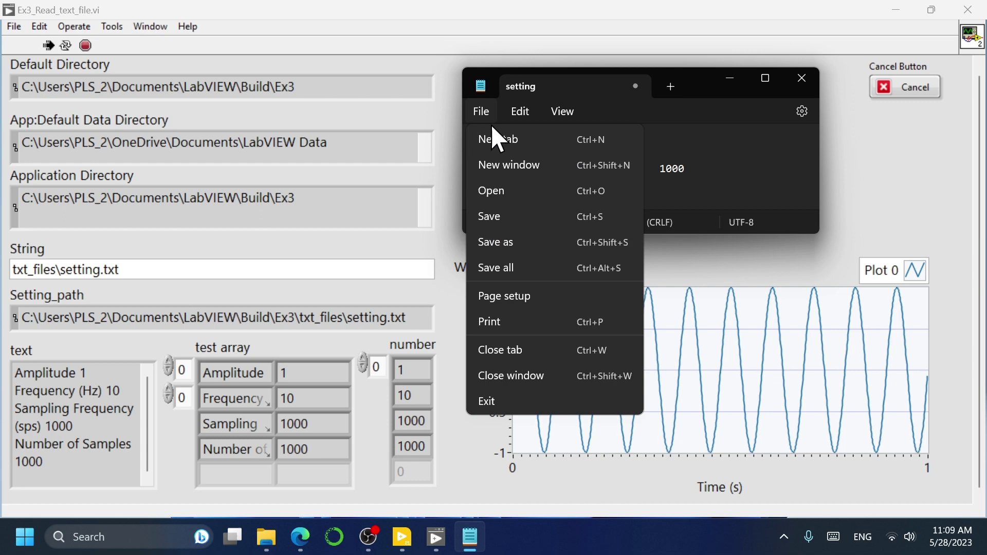
left_click(501, 219)
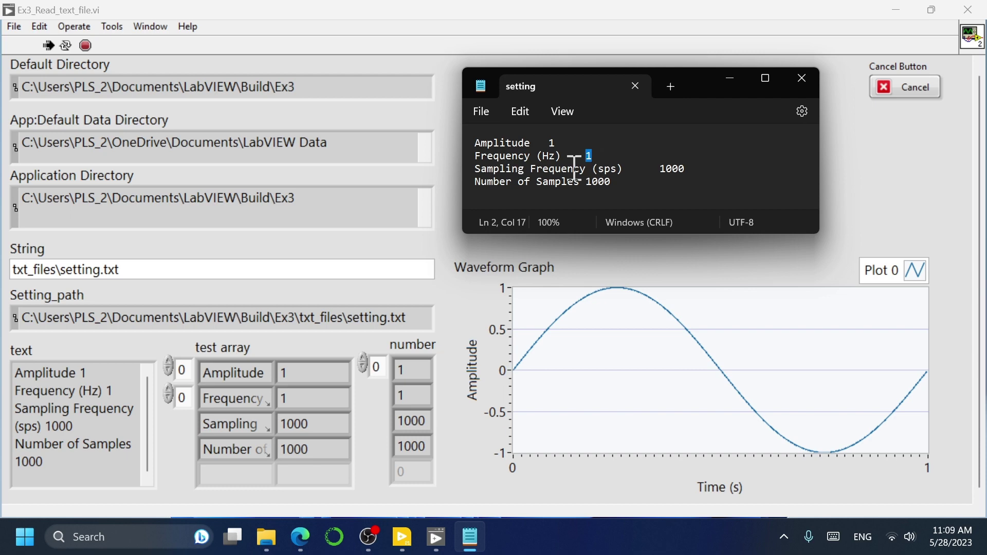
Step: Save the setting file with Frequency (Hz) at 2, close it, and stop the running application with its Cancel control
left_click(481, 111)
left_click(497, 219)
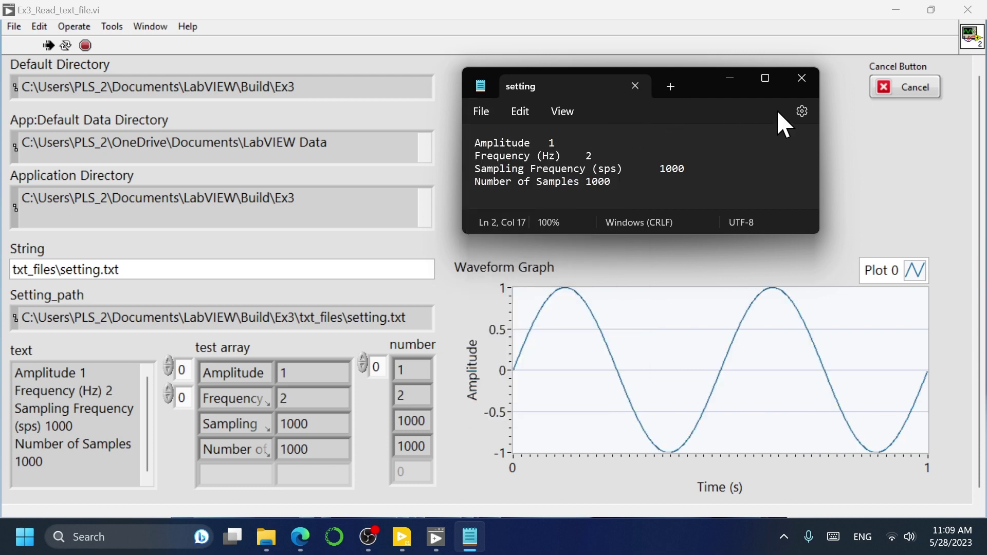
left_click(801, 78)
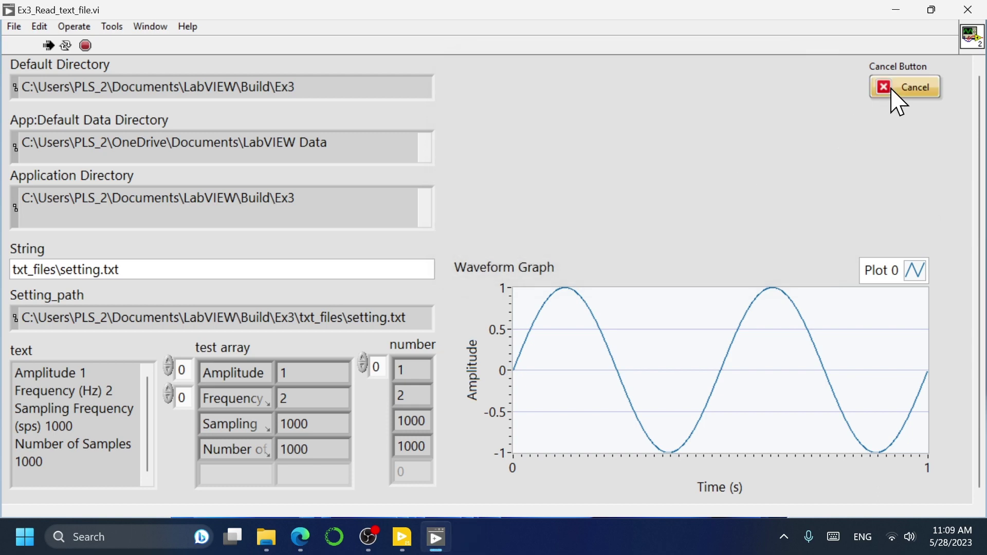
left_click(892, 92)
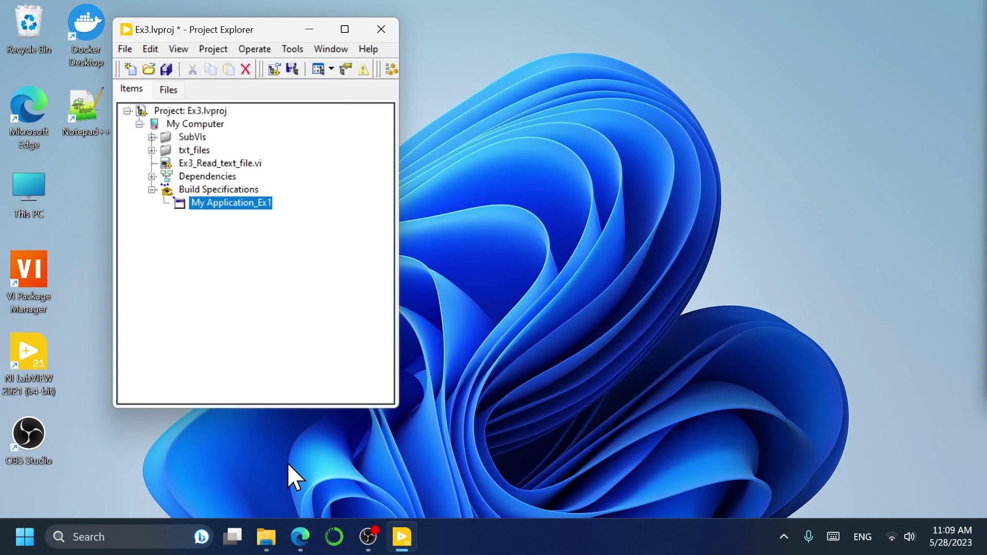
Step: Open the LabVIEW\Build folder and, in a second window, the Build folder on USB Drive (D:)
left_click(267, 538)
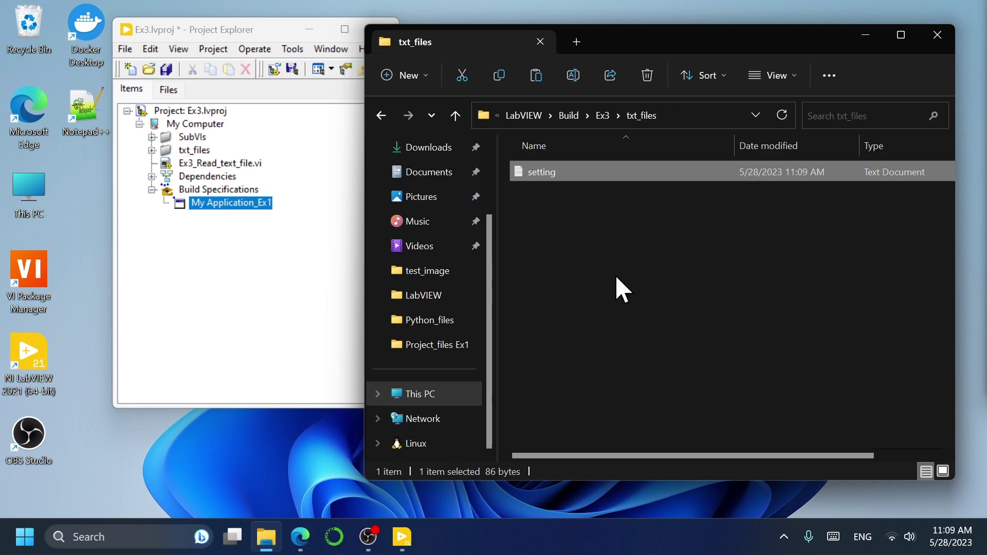
left_click(603, 117)
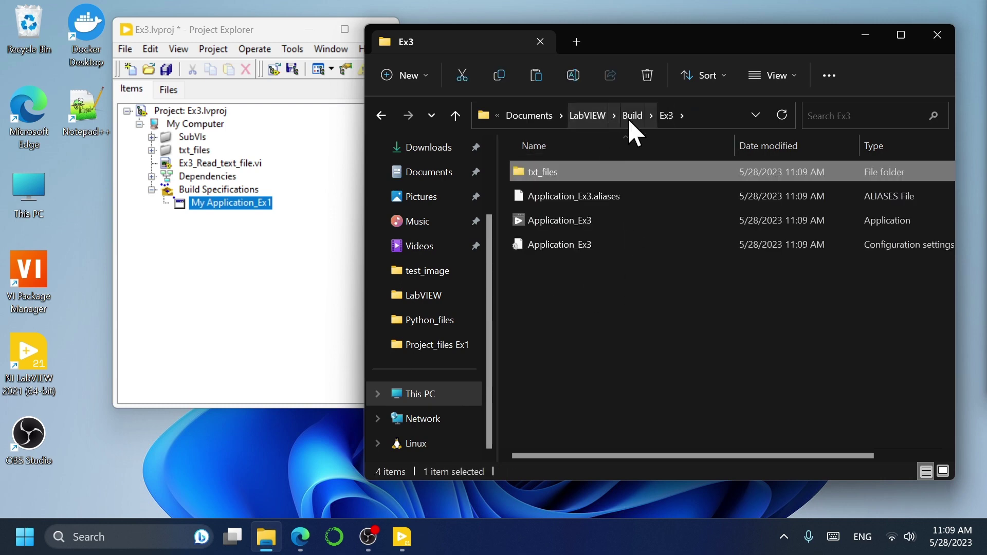
left_click(630, 118)
left_click(567, 324)
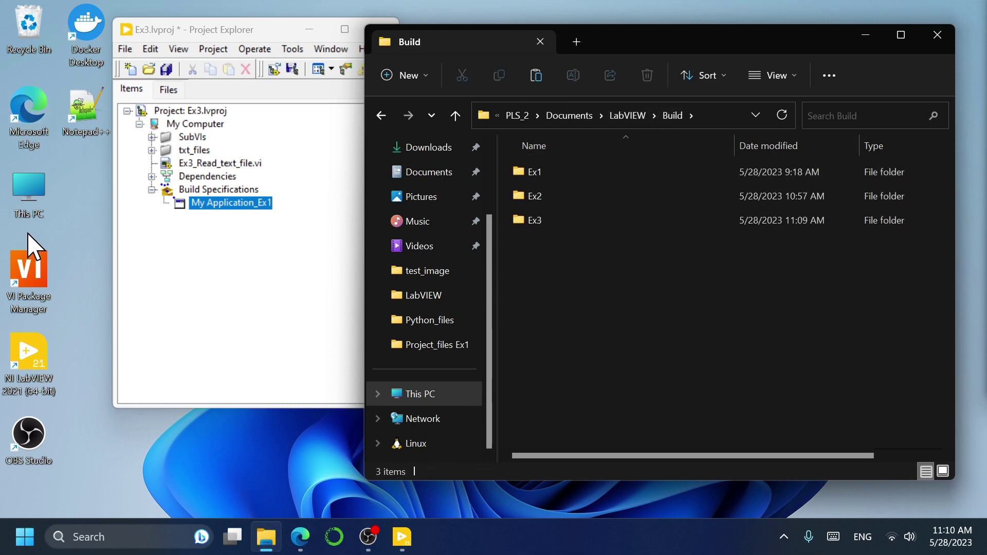
double_click(31, 198)
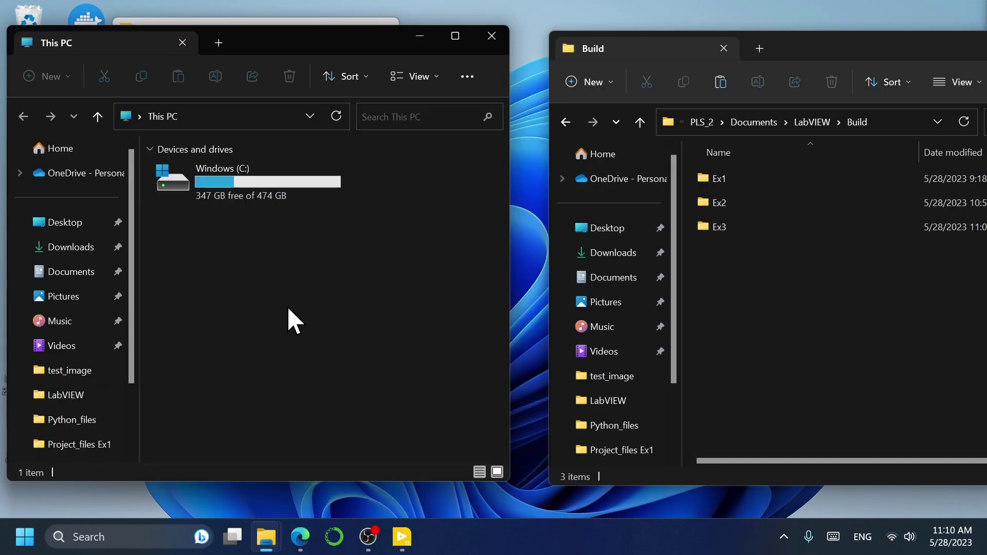
left_click(314, 246)
double_click(314, 246)
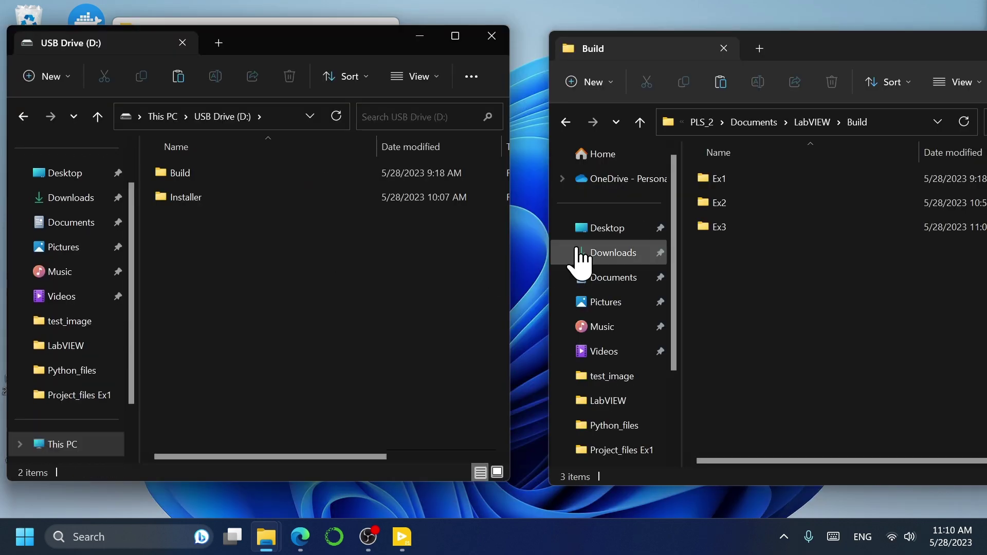
double_click(187, 183)
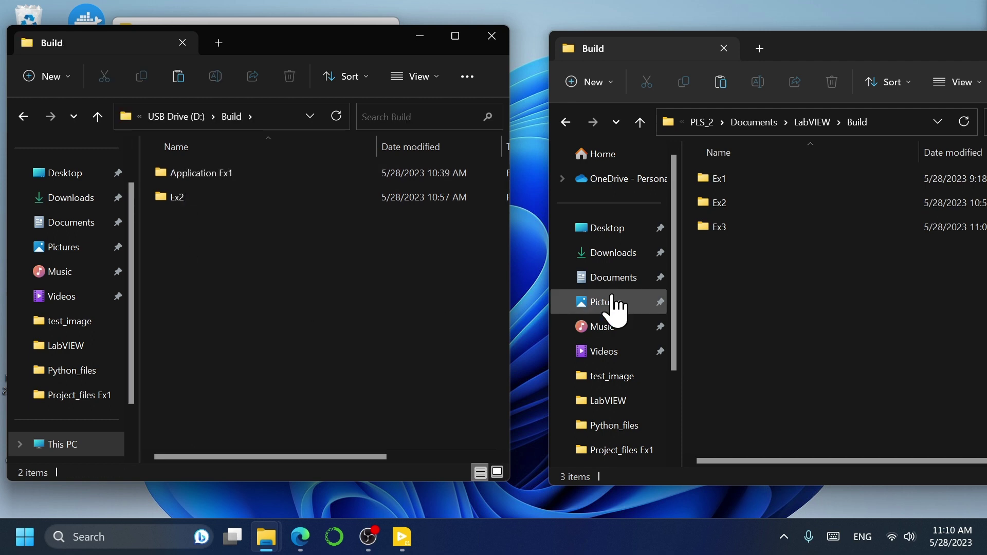
Step: Copy the Ex3 folder from LabVIEW\Build into the Build folder on USB Drive (D:) and close the USB window
left_click_drag(714, 230, 310, 273)
left_click_drag(307, 456, 144, 456)
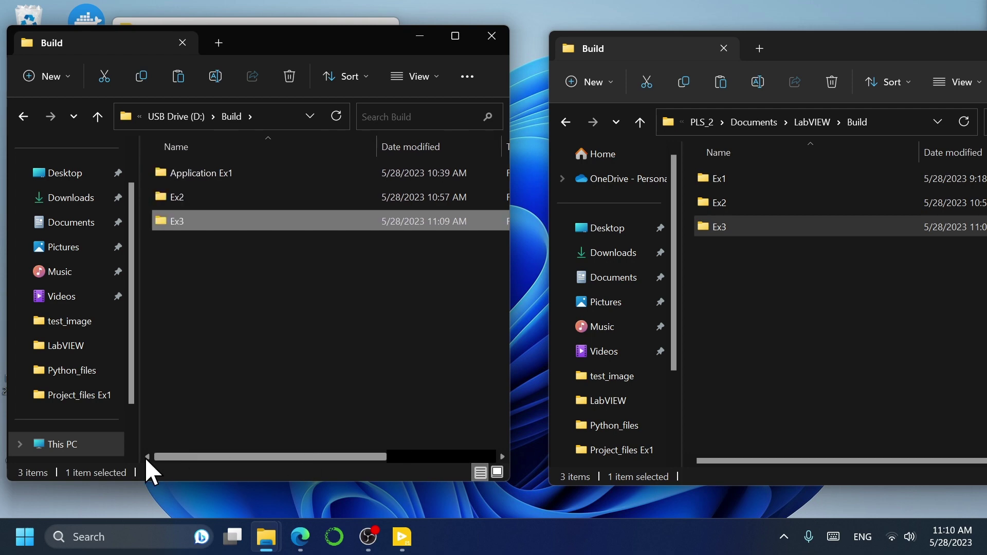
left_click(312, 324)
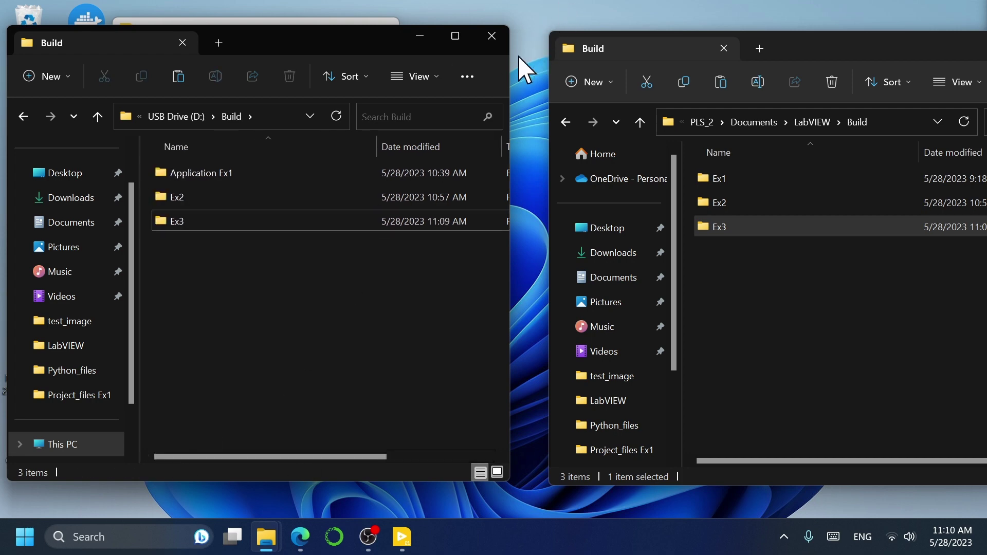
left_click(491, 36)
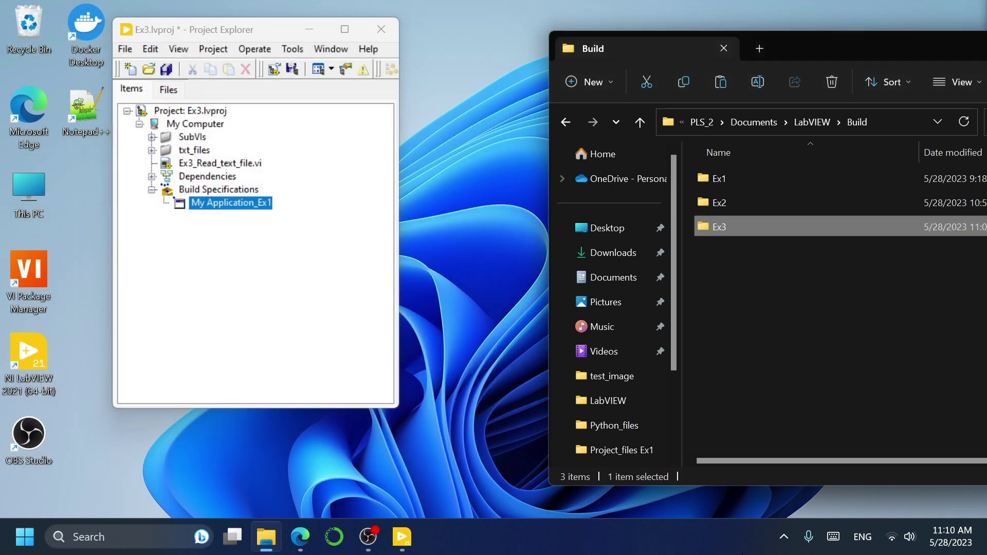
Step: Safely eject the USB2.0-CRW device holding USB Drive (D:) and dismiss the notification
left_click(783, 537)
left_click(786, 460)
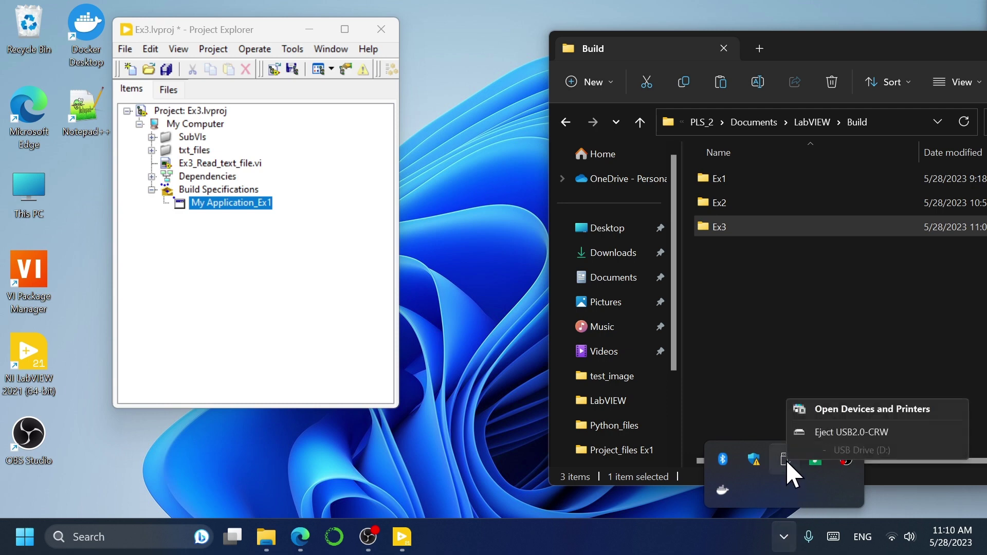
left_click(818, 437)
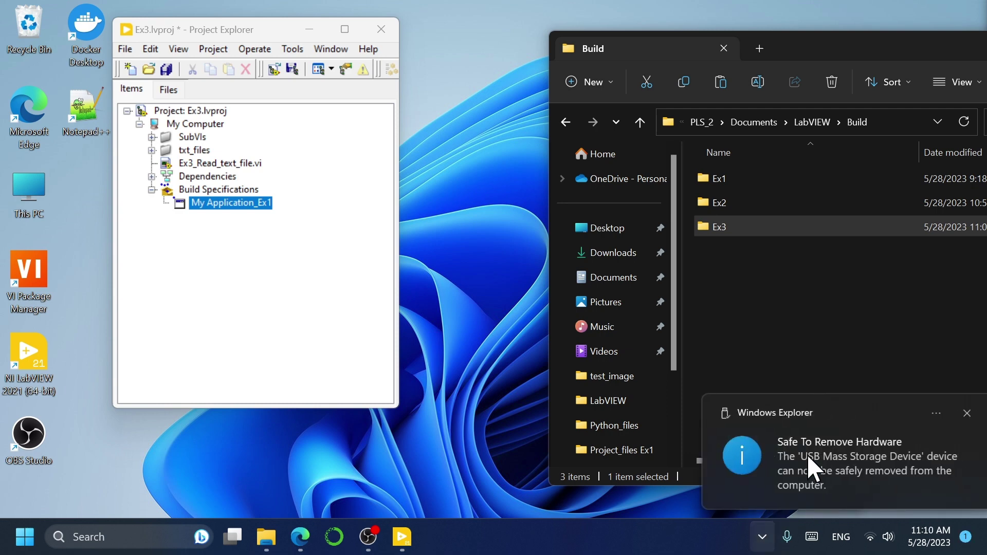
left_click(953, 412)
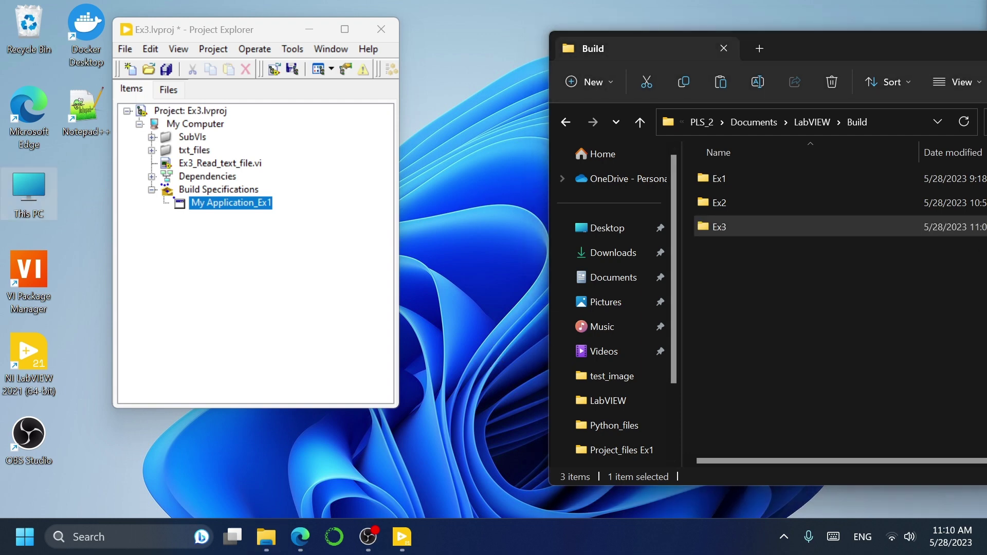
key("super+Down")
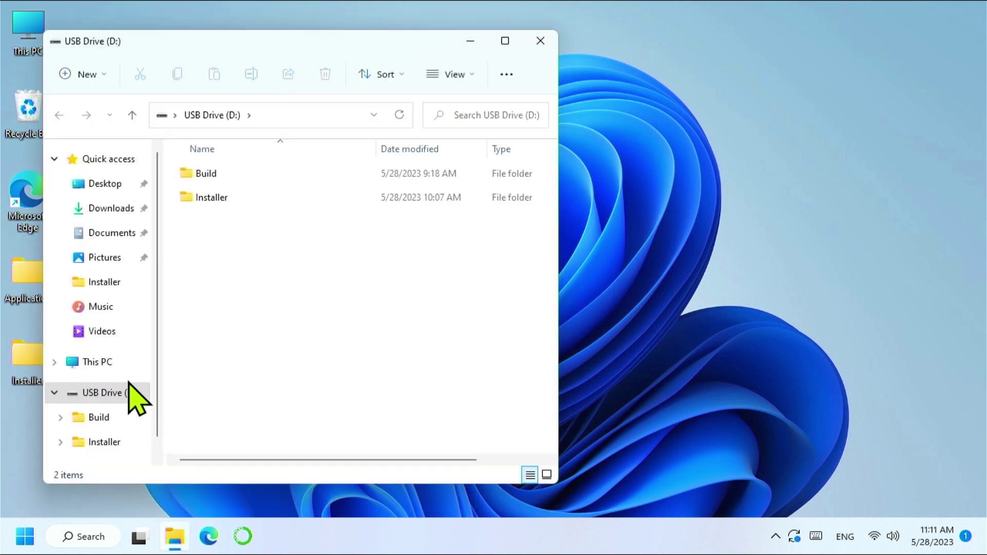
Step: On the second computer, run Application_Ex3 from Build\Ex3 on USB Drive (D:) and maximize its window
double_click(311, 180)
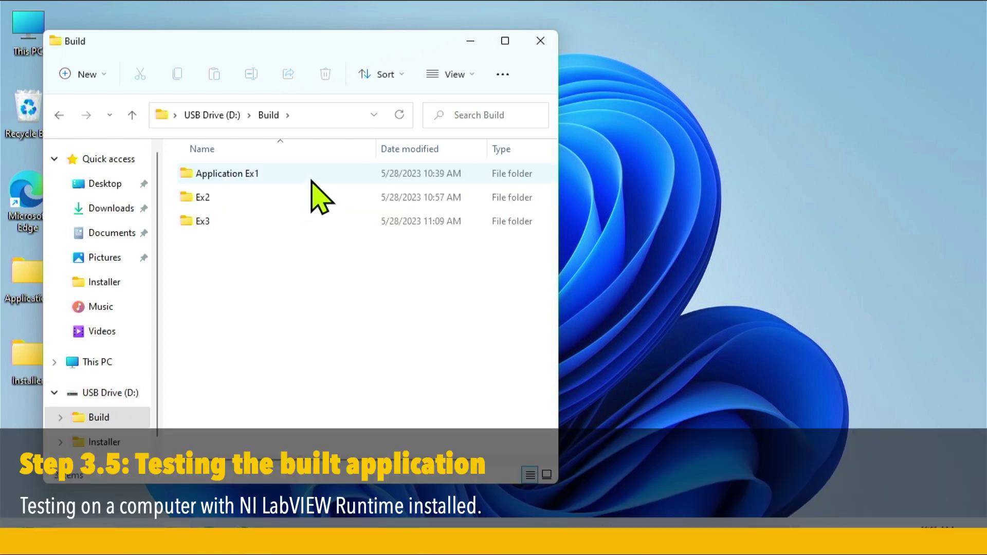
double_click(277, 220)
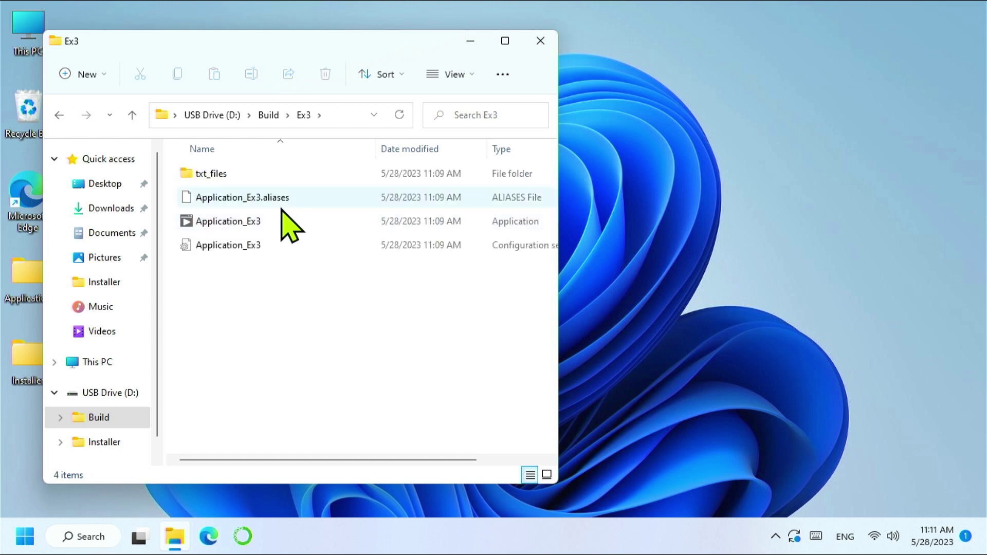
left_click(282, 220)
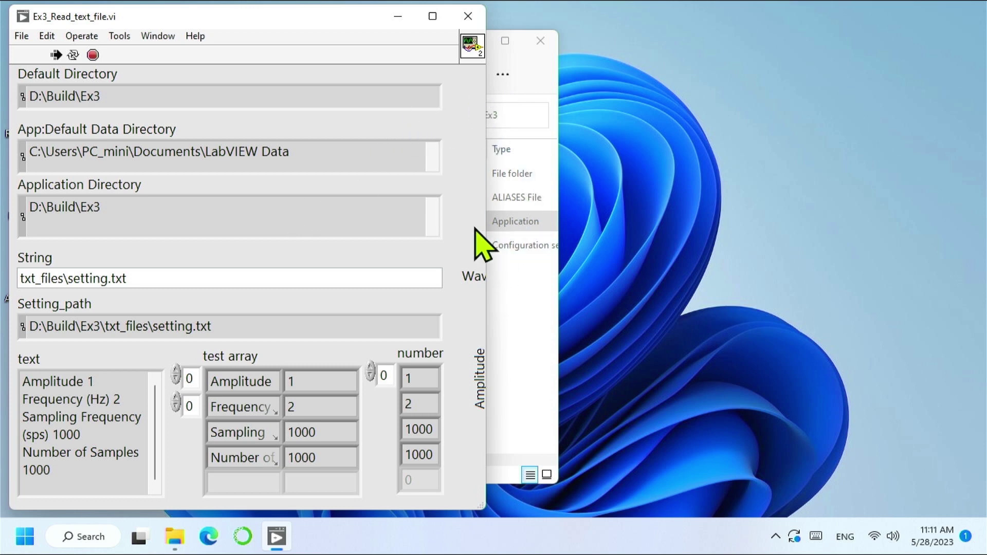
left_click(433, 17)
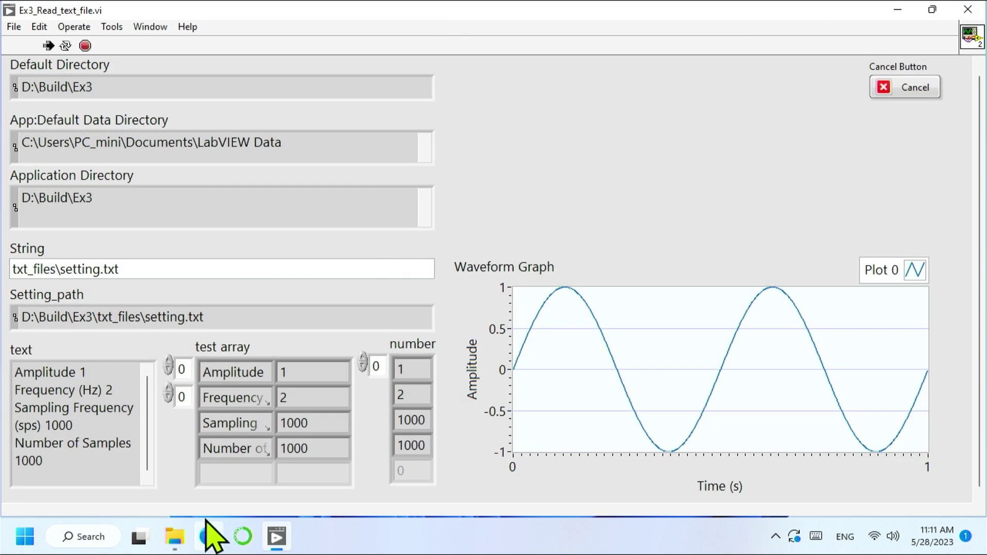
Step: Open the setting text file from Ex3\txt_files, minimize the folder window, and shrink the text editor window to uncover the running application
left_click(175, 534)
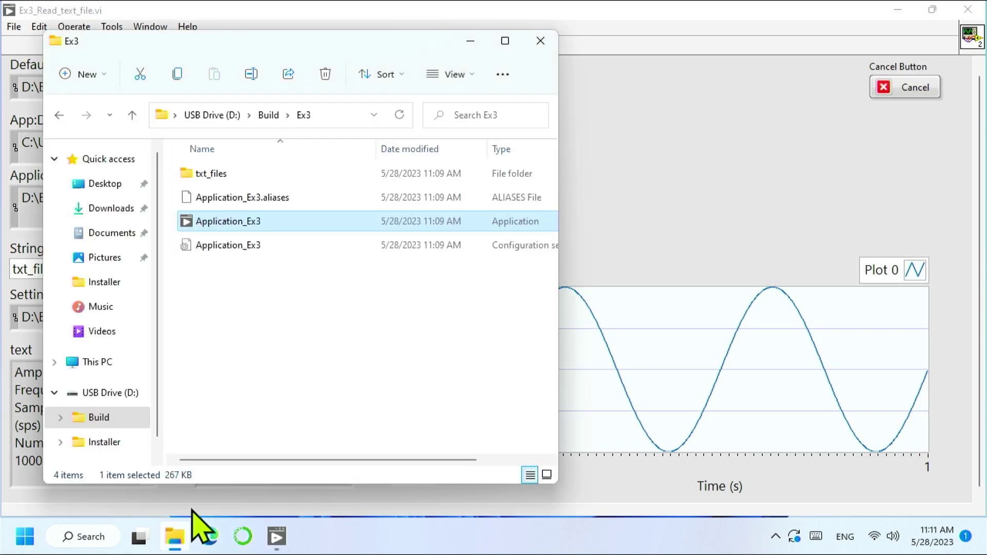
double_click(224, 175)
left_click(232, 178)
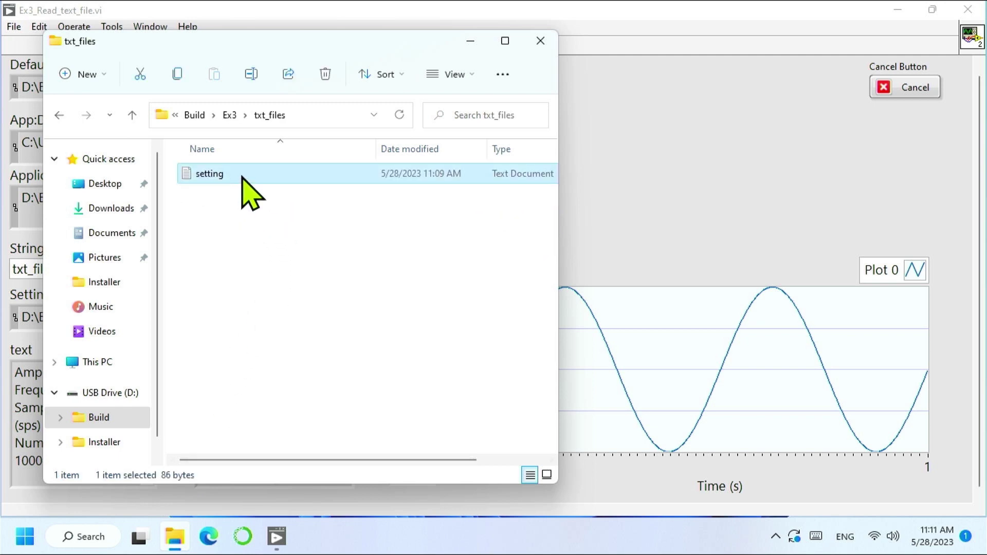
double_click(242, 177)
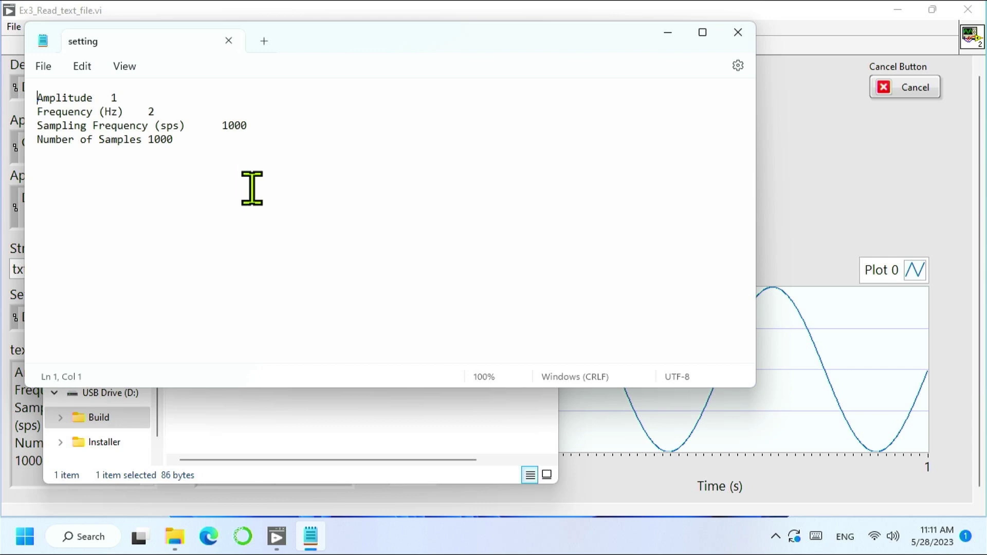
left_click(268, 472)
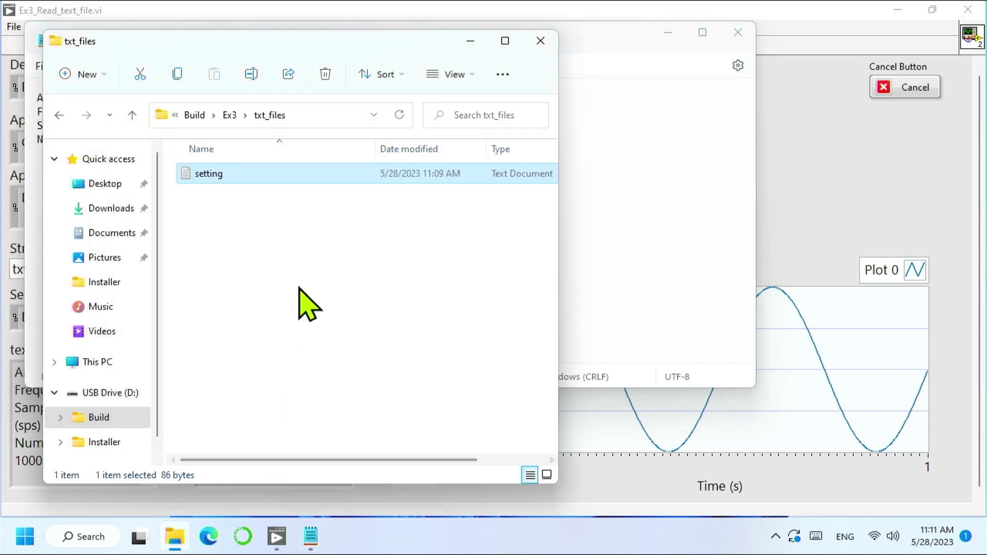
left_click(467, 41)
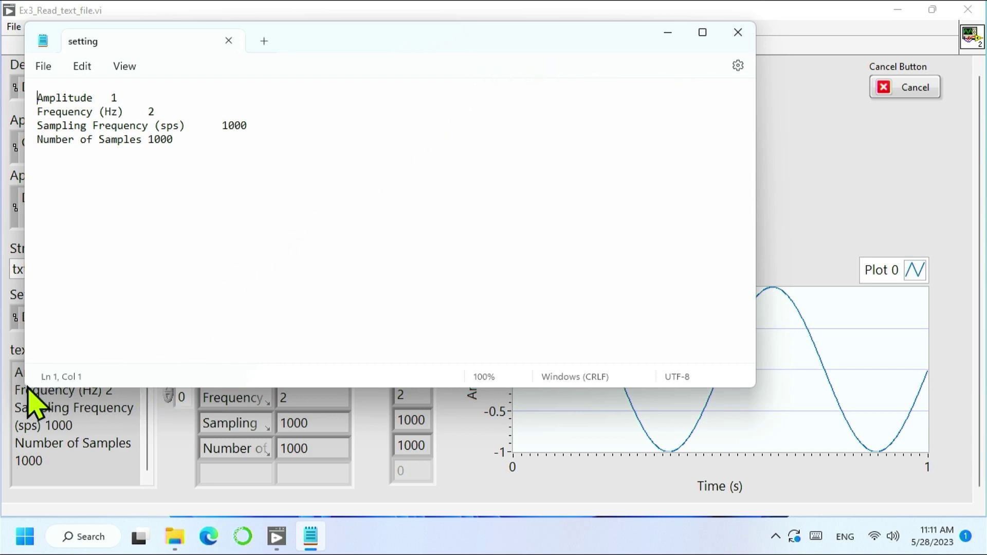
left_click_drag(26, 388, 460, 227)
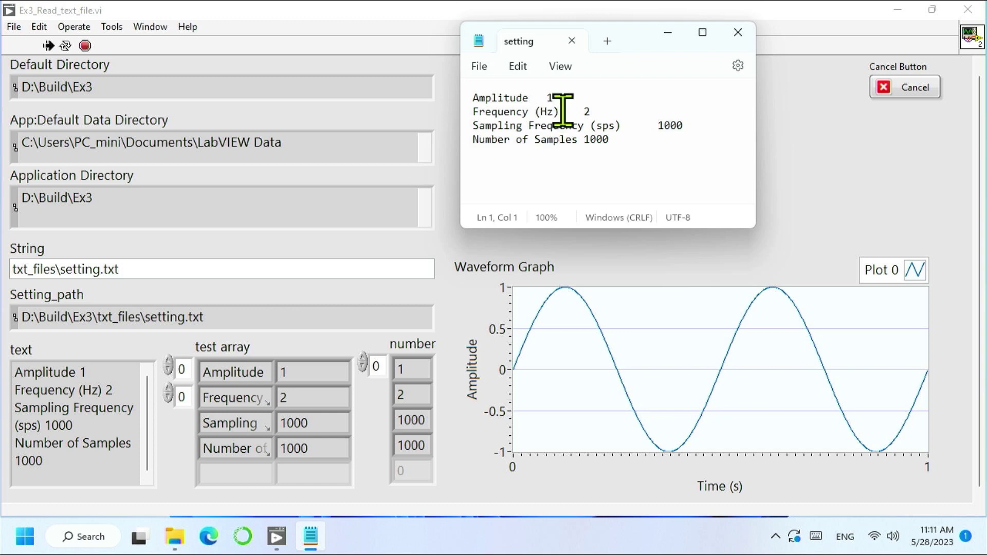
Step: Test the running application by setting Frequency (Hz) to 1 in the setting file and saving it
left_click(595, 114)
key("BackSpace")
type("1")
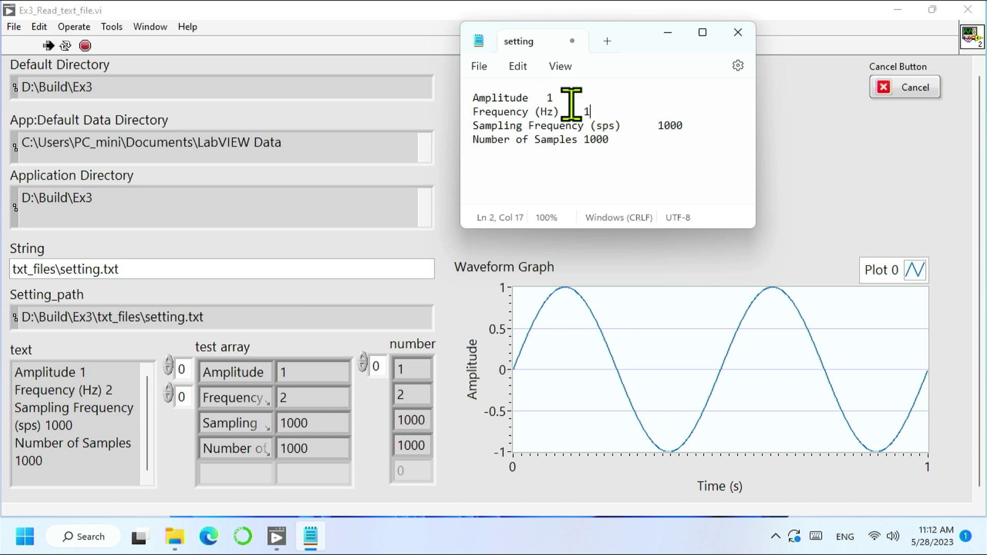
left_click(482, 71)
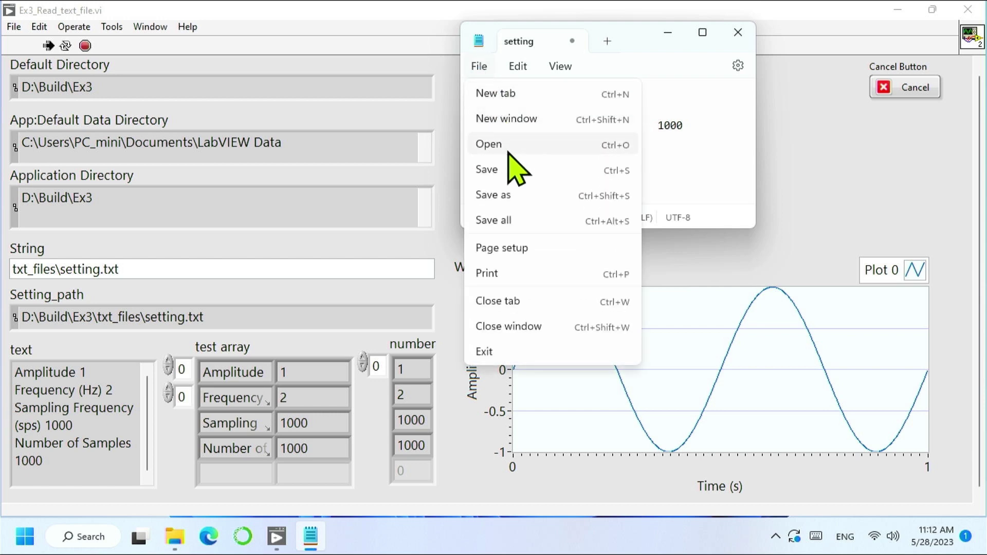
left_click(509, 171)
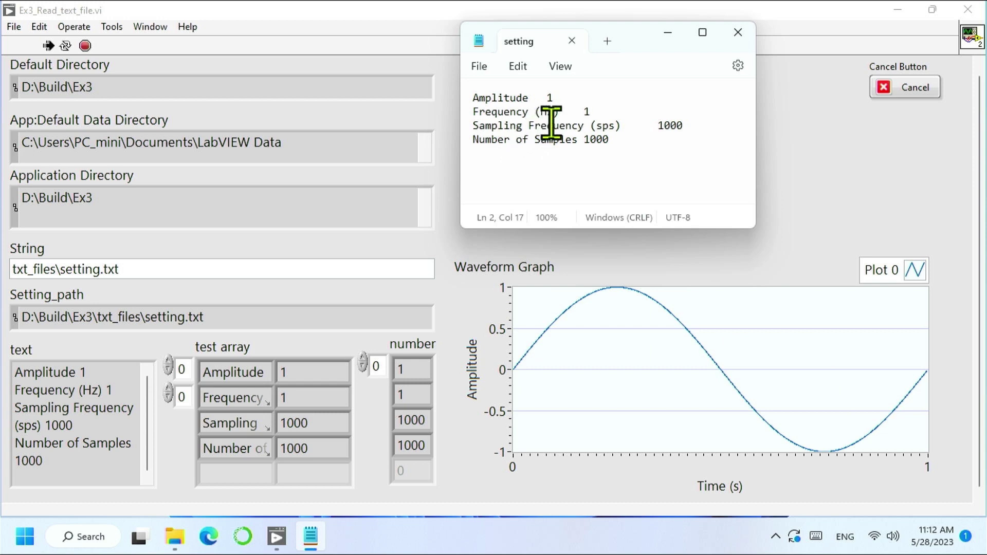
Step: Set Frequency (Hz) to 10 in the setting file and save it
type("0")
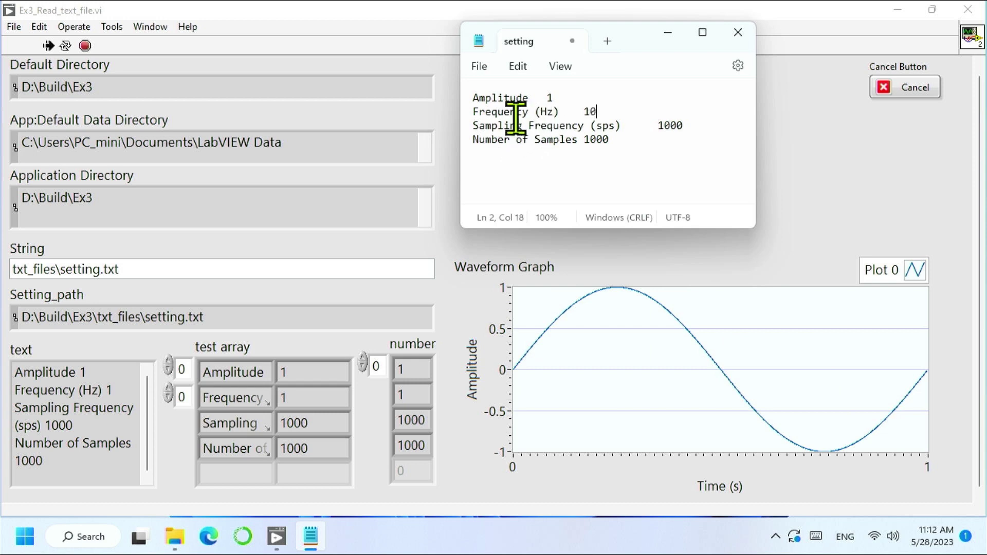
left_click(481, 67)
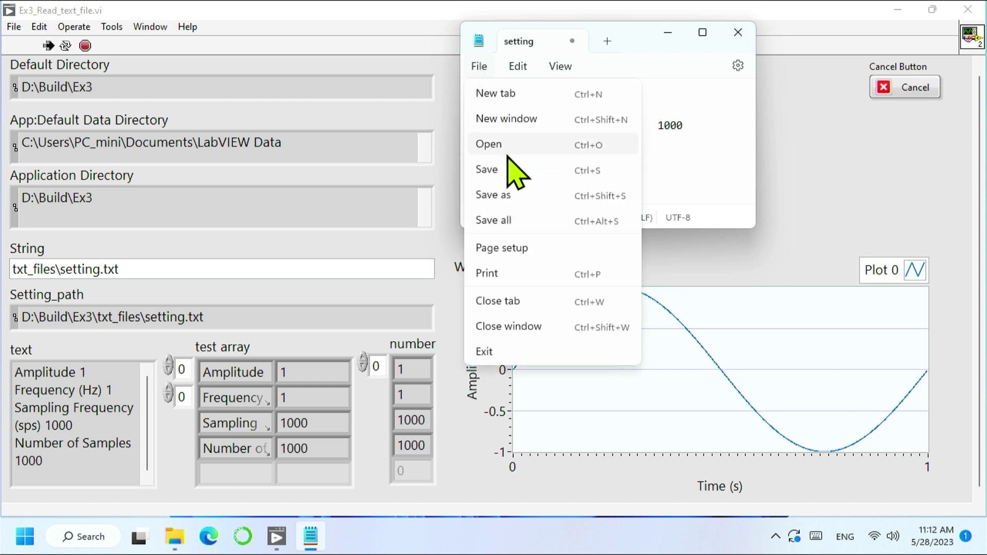
left_click(514, 178)
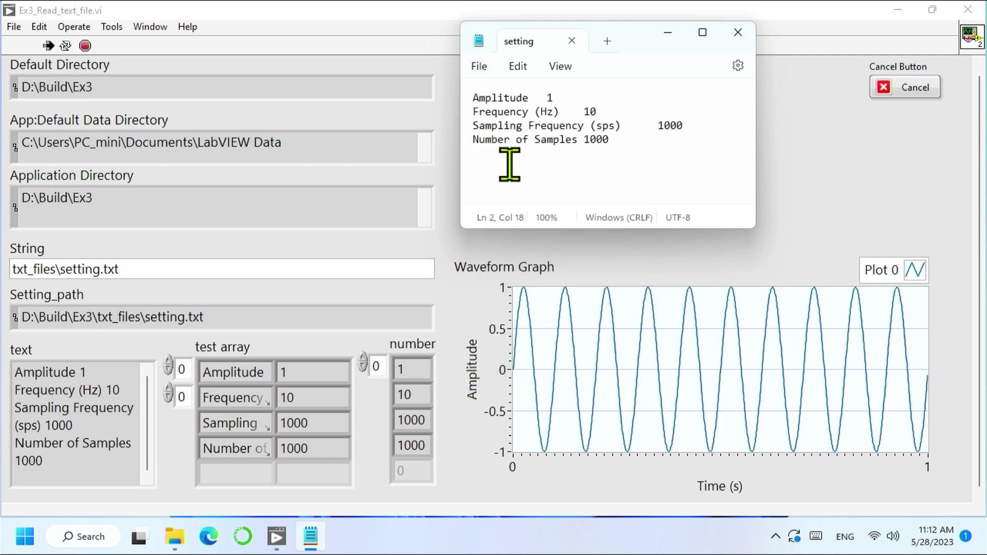
Step: Save the setting file with Amplitude at 10, and save it again with Amplitude at 1
left_click(560, 103)
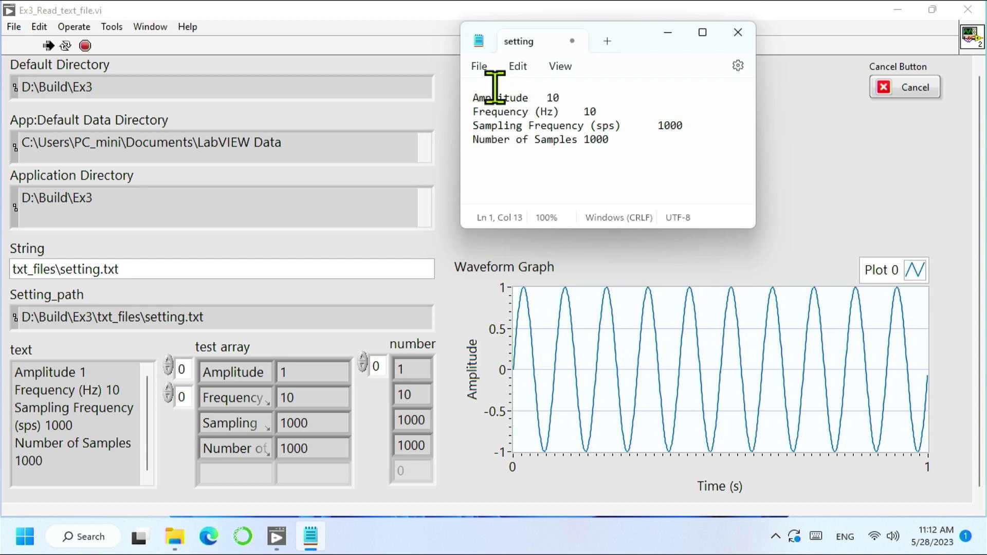
left_click(476, 70)
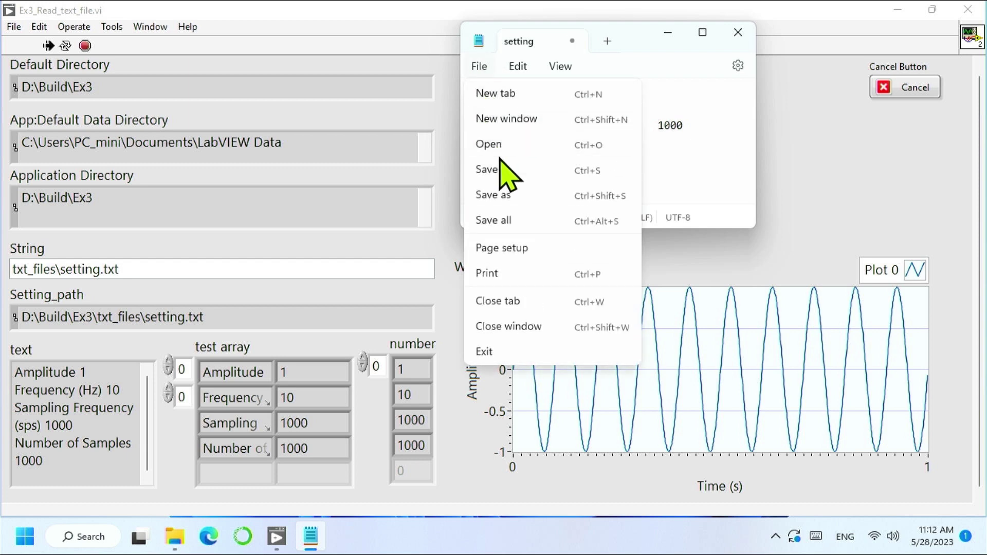
left_click(508, 173)
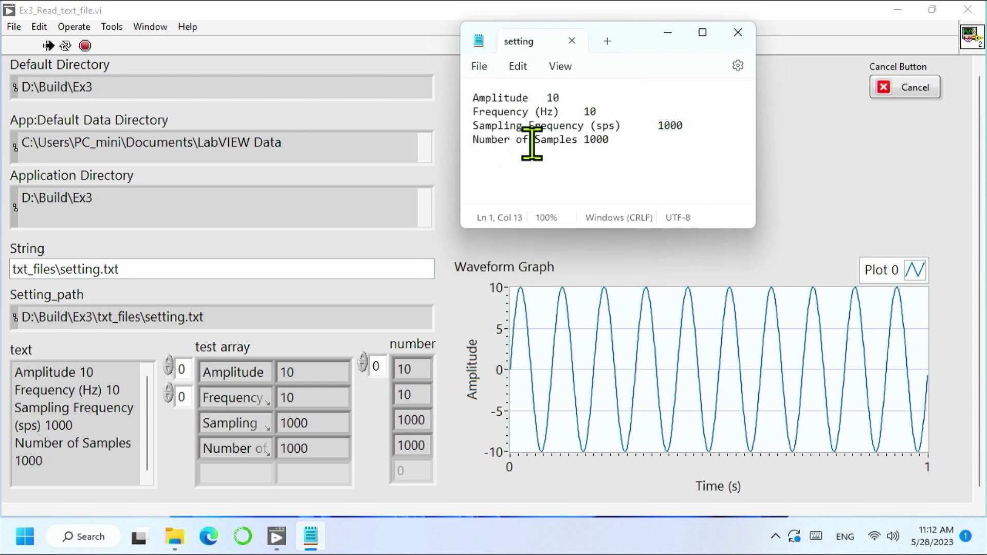
key("BackSpace")
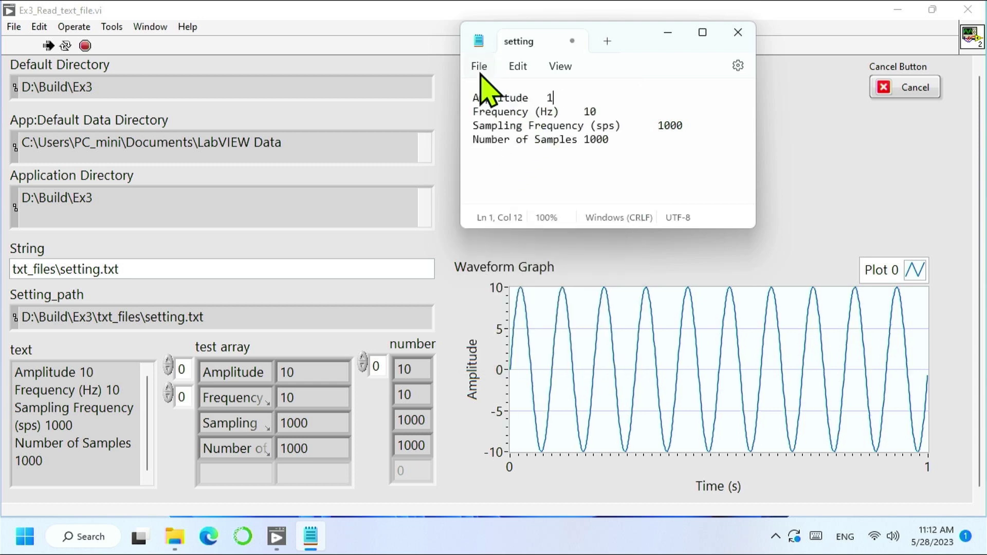
left_click(480, 70)
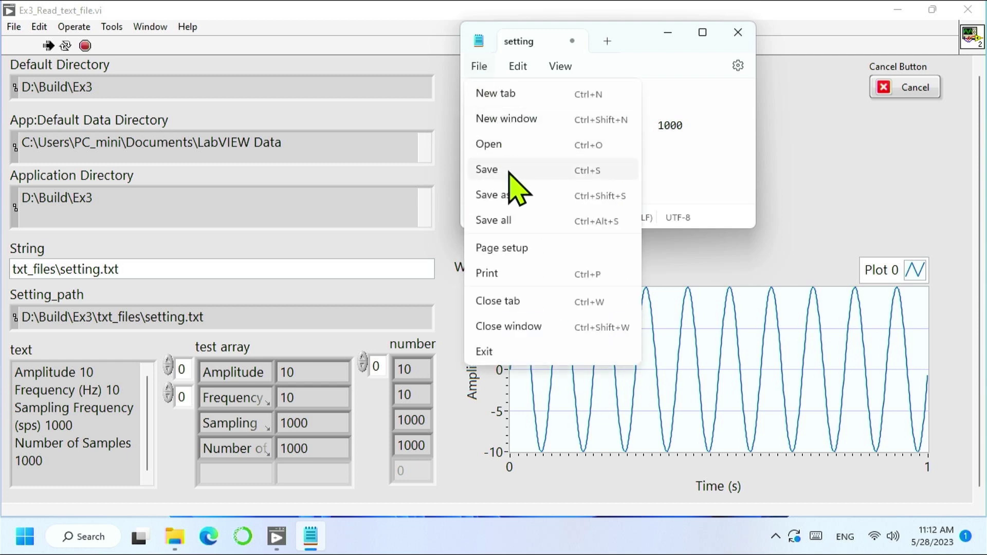
left_click(510, 169)
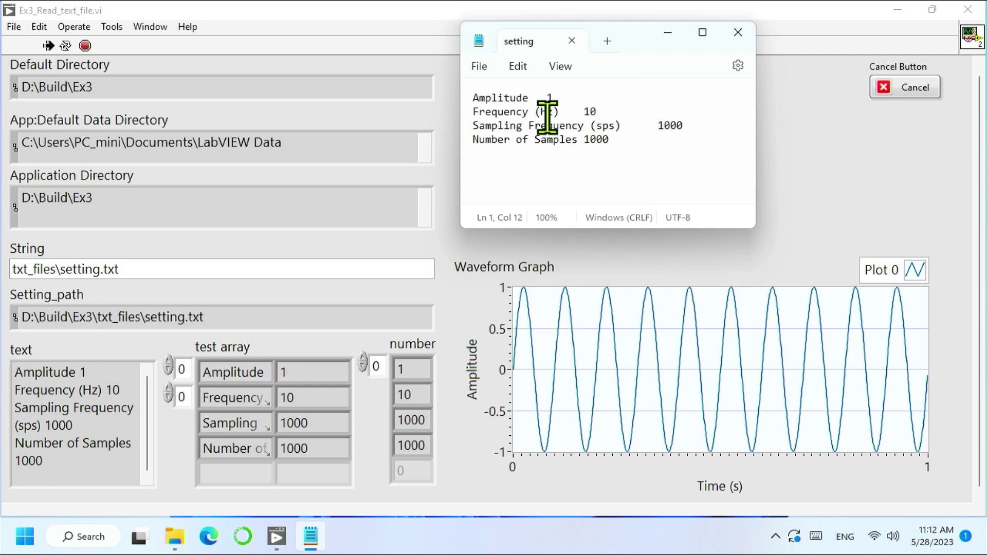
Step: Test a decimal value by saving the setting file with Amplitude at 1.5
type(".5")
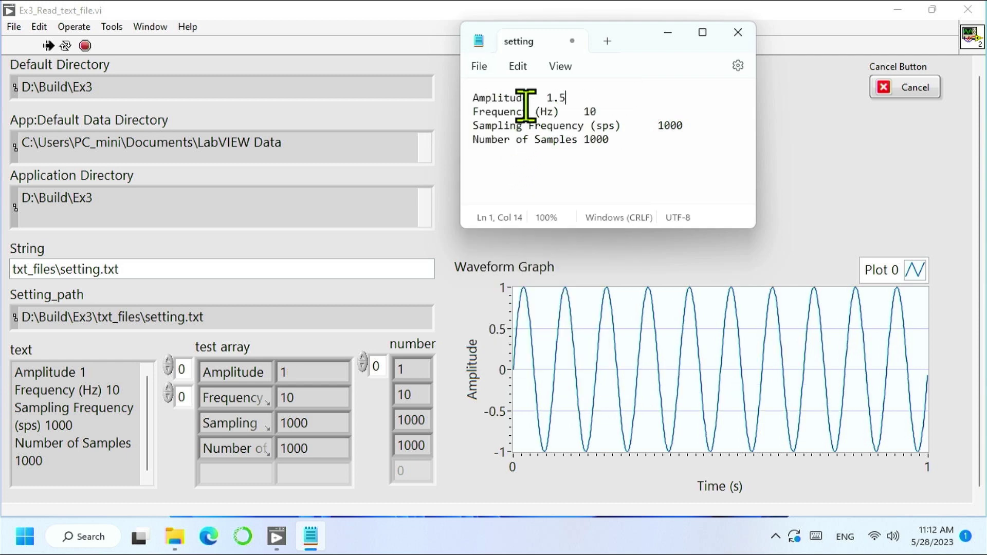
left_click(478, 69)
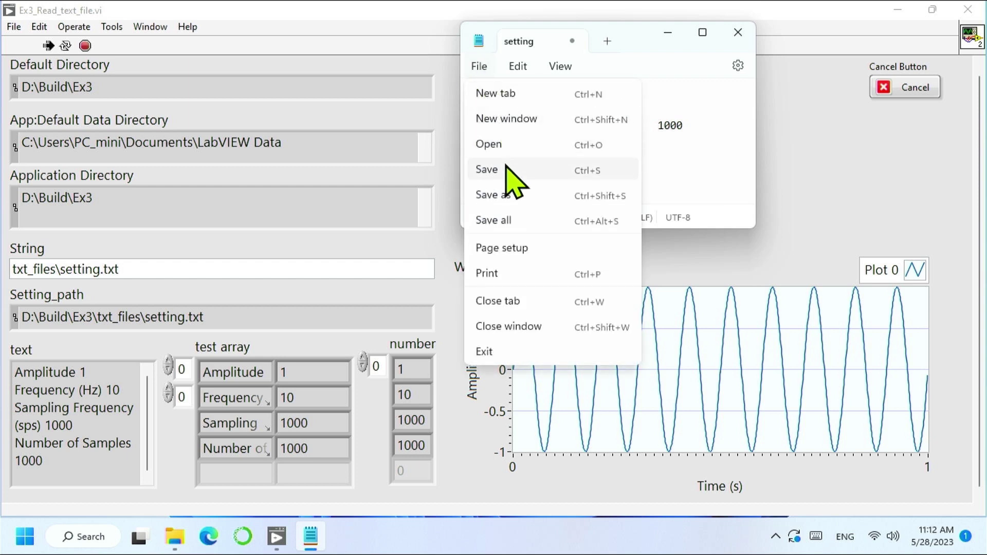
left_click(509, 175)
Step: Restore Amplitude to 1, save the setting file, and close it
key("BackSpace")
key("BackSpace")
key("ctrl+s")
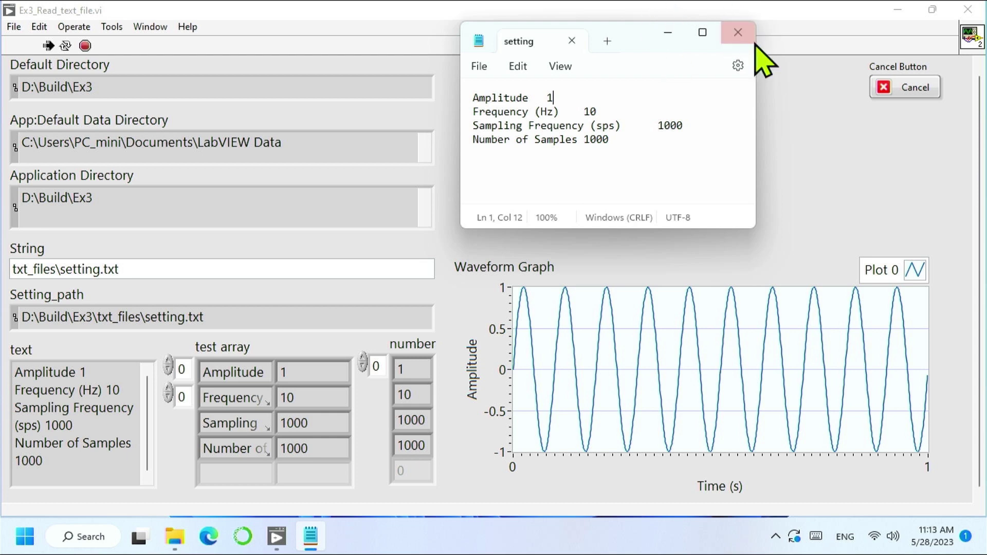
left_click(738, 32)
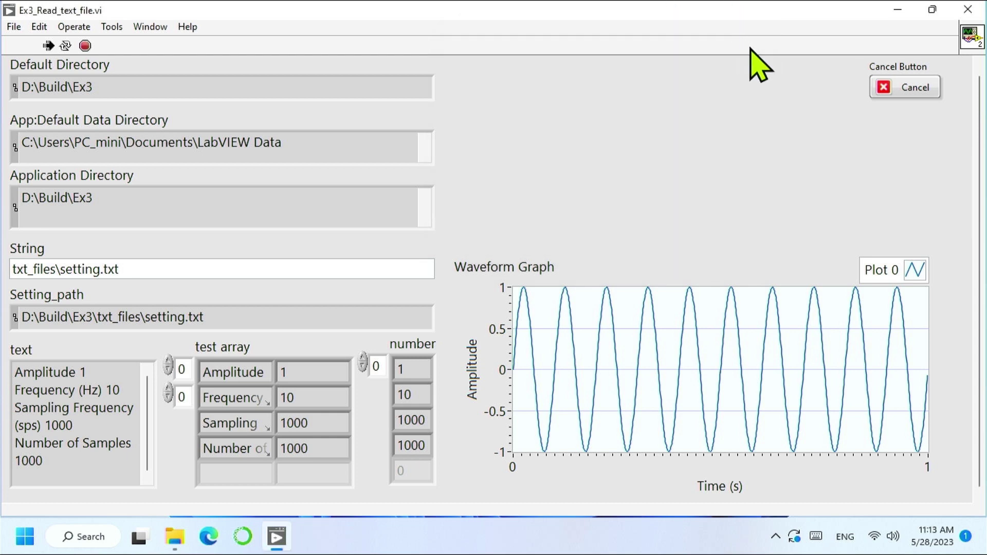